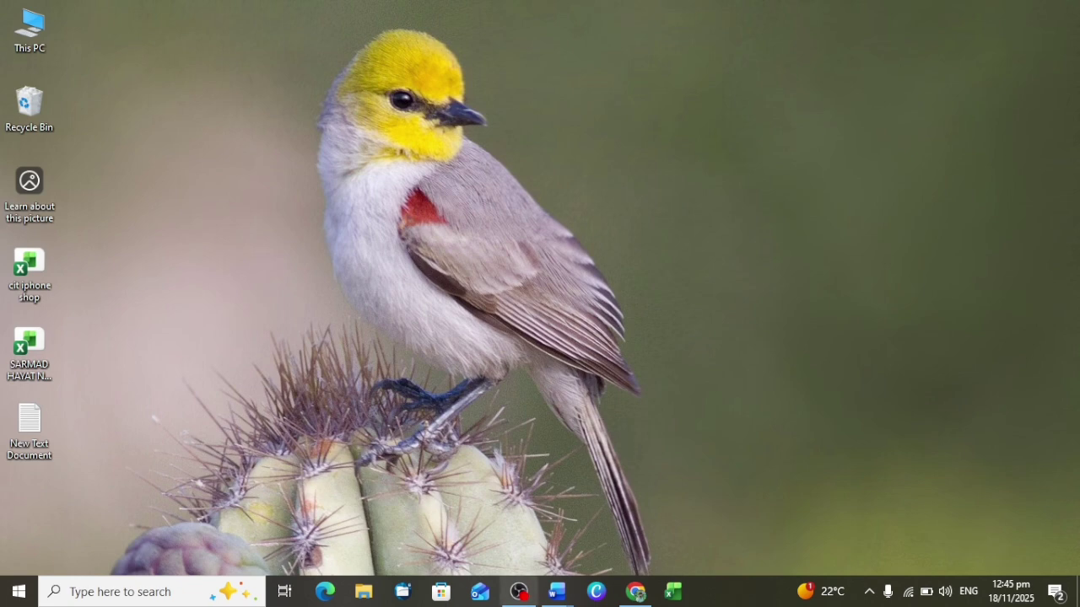
# Bring the blank Document2 forward and open Envelopes and Labels from the Mailings tab
pyautogui.moveTo(556, 595)
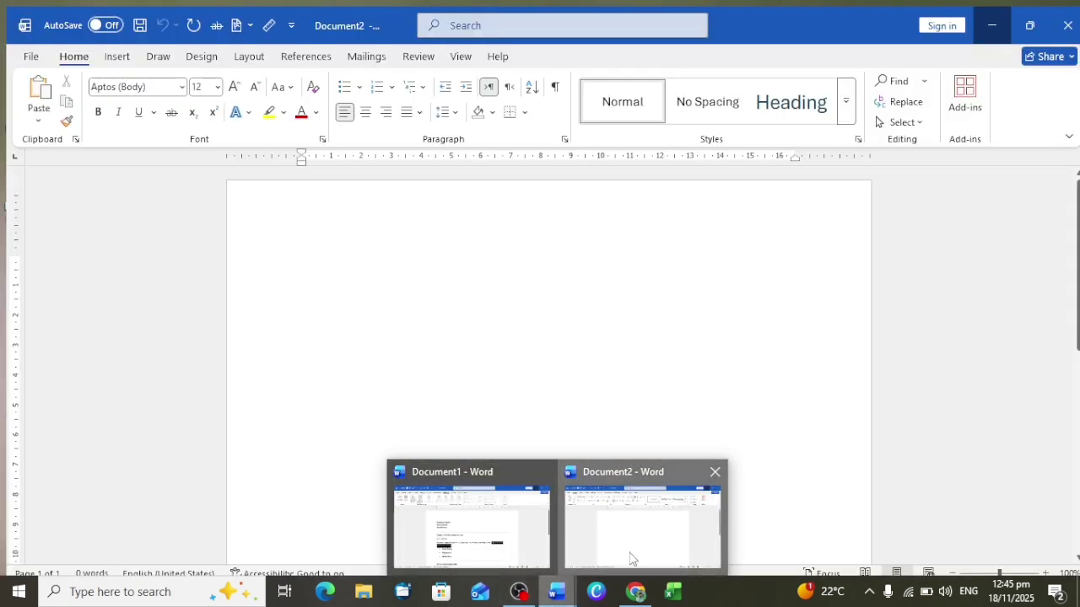
pyautogui.click(635, 557)
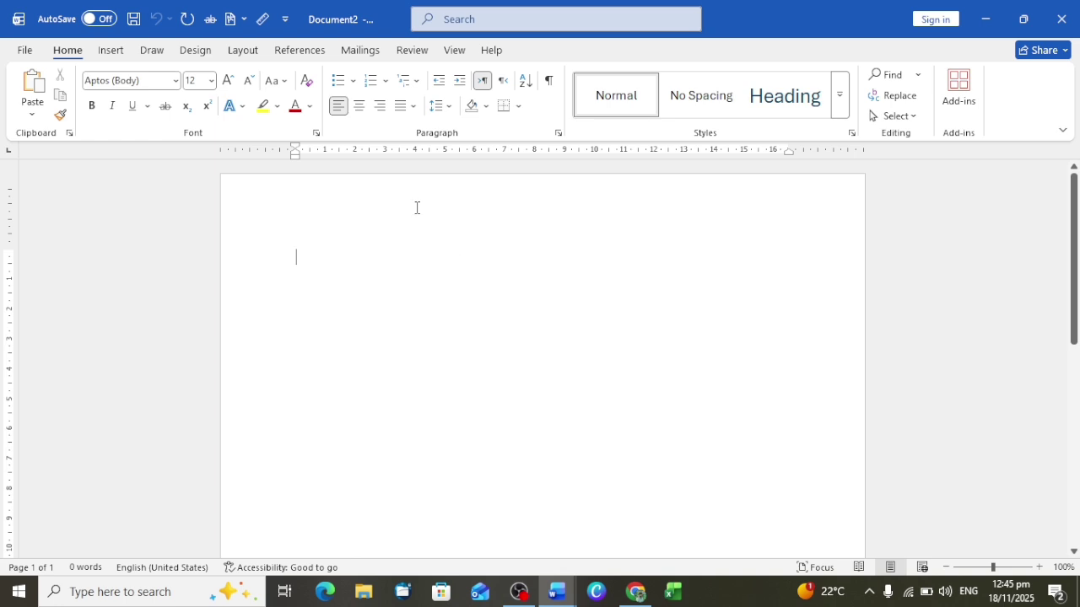
pyautogui.click(360, 51)
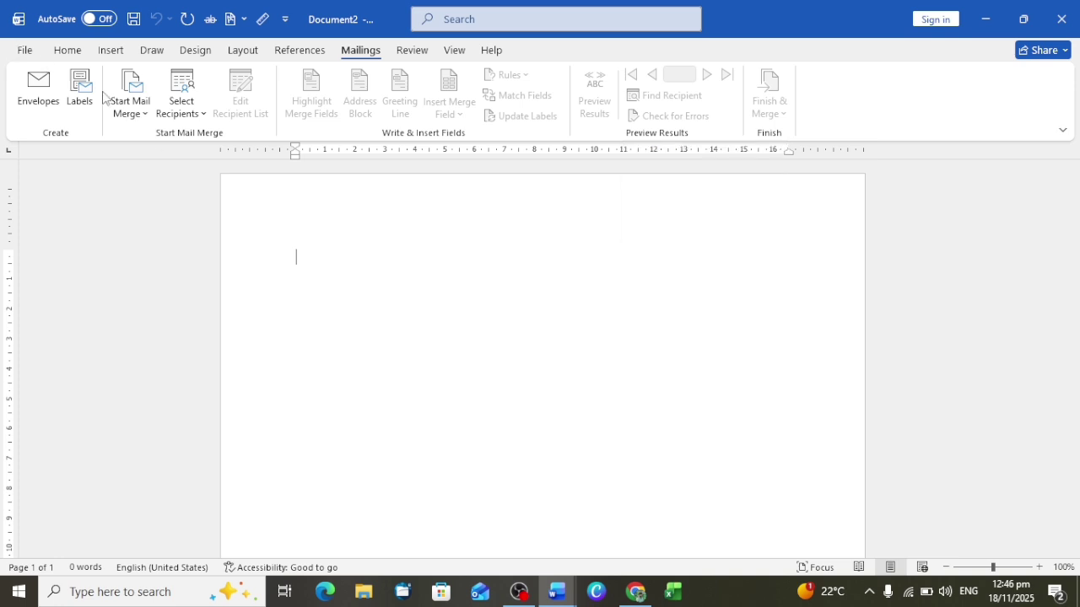
pyautogui.click(43, 93)
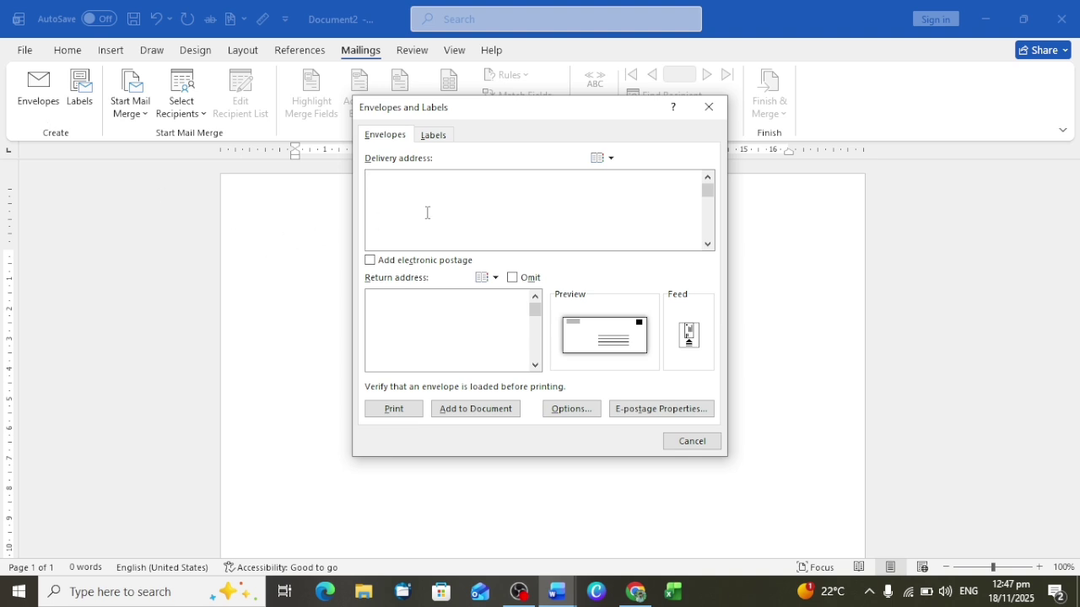
# Start the ChatGPT prompt with 'delieveery' while checking back on Document2's envelope settings
pyautogui.click(637, 591)
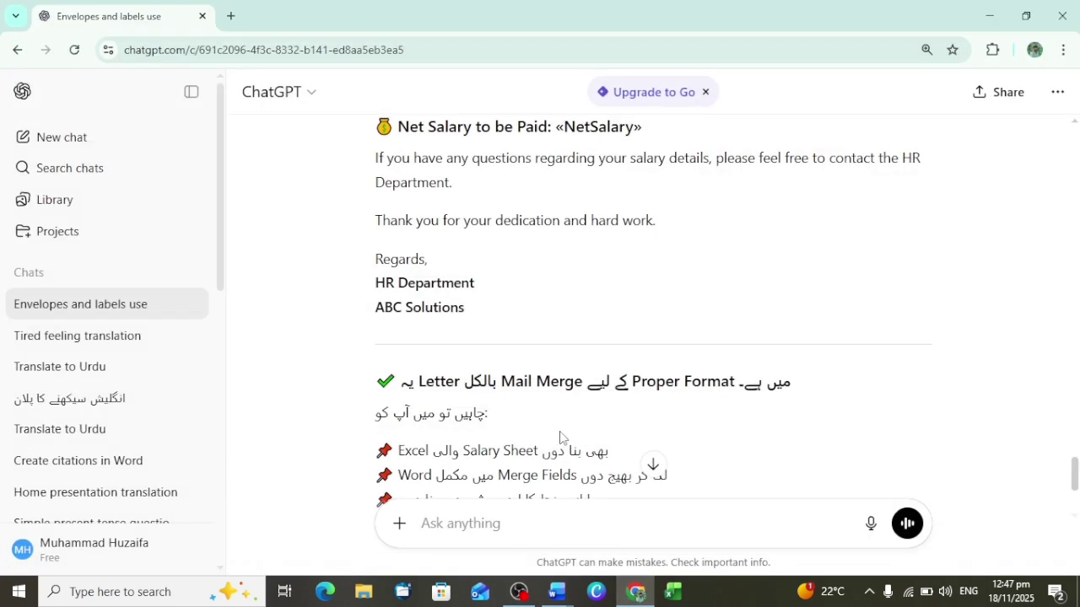
pyautogui.scroll(-3, 498, 401)
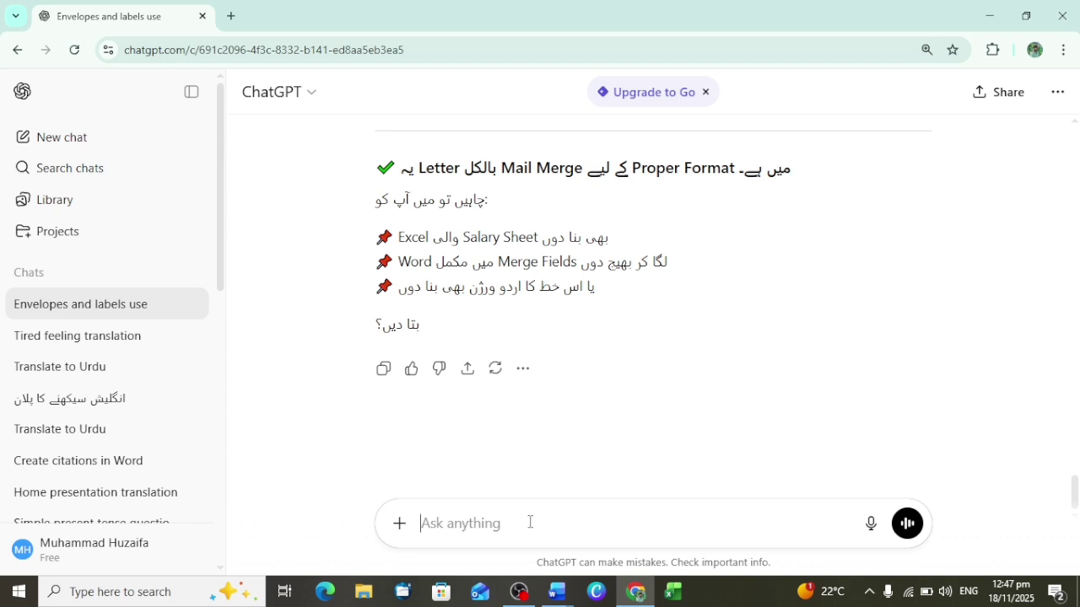
pyautogui.write('del')
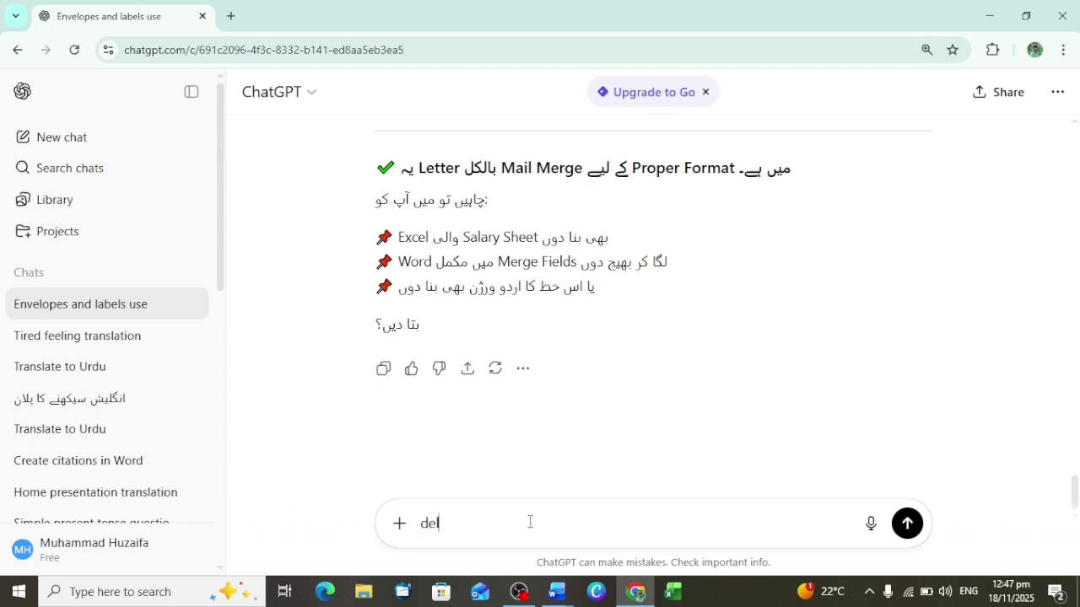
pyautogui.write('ieveery')
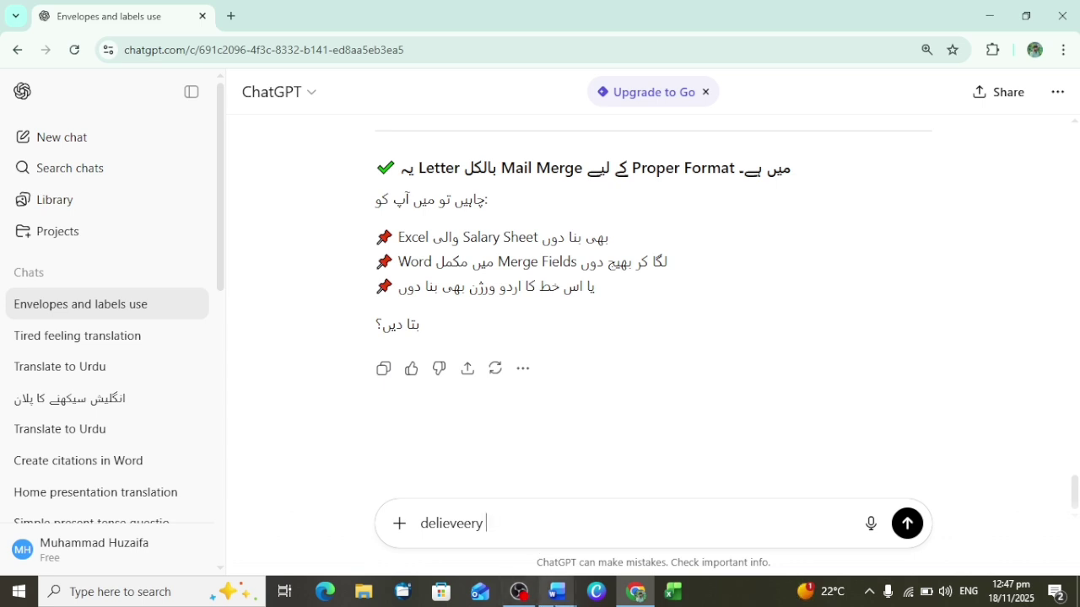
pyautogui.click(556, 591)
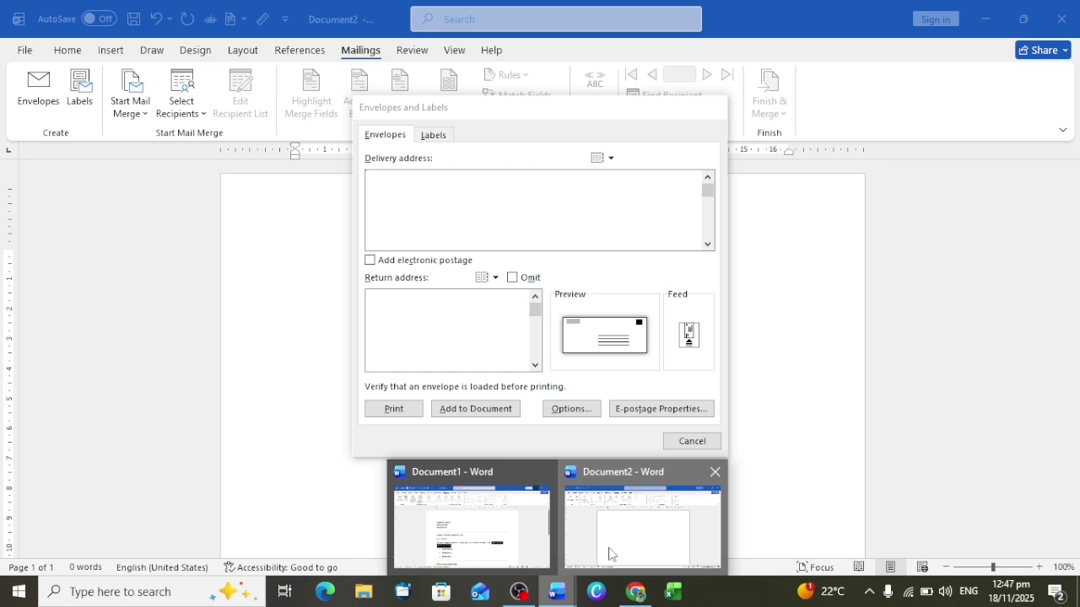
pyautogui.click(573, 519)
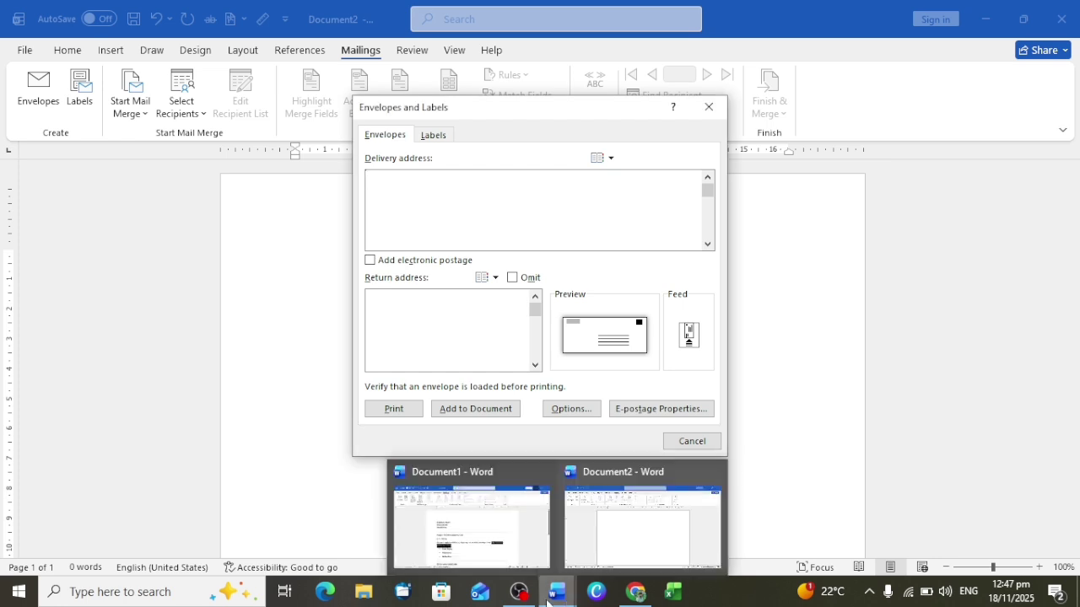
# Send 'delieveery address chahee' to ChatGPT, read the sample addresses, and close Chrome
pyautogui.click(635, 592)
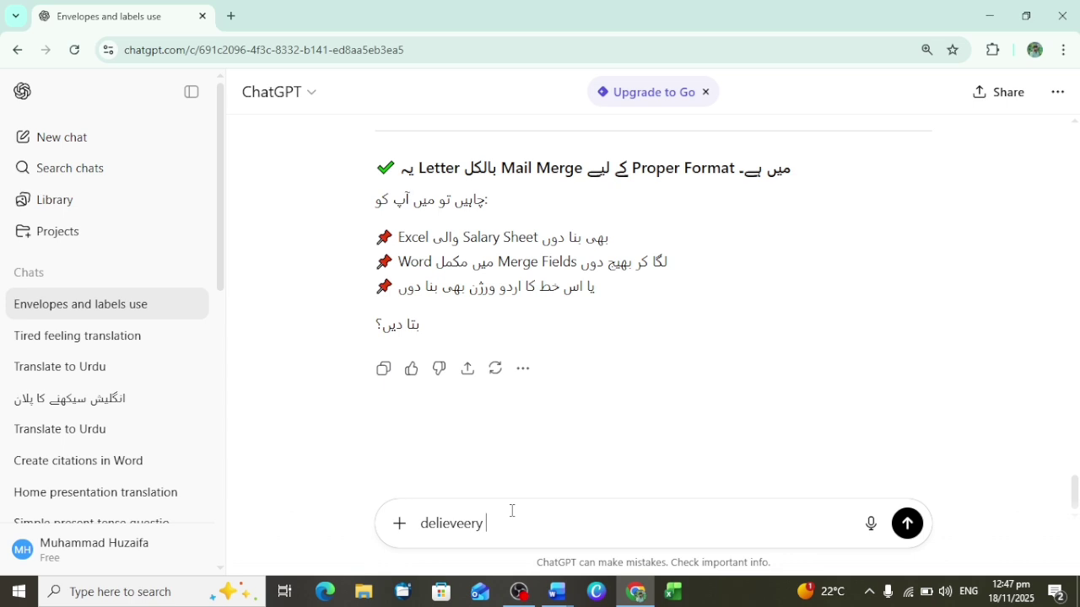
pyautogui.write('address chahee')
pyautogui.press('Return')
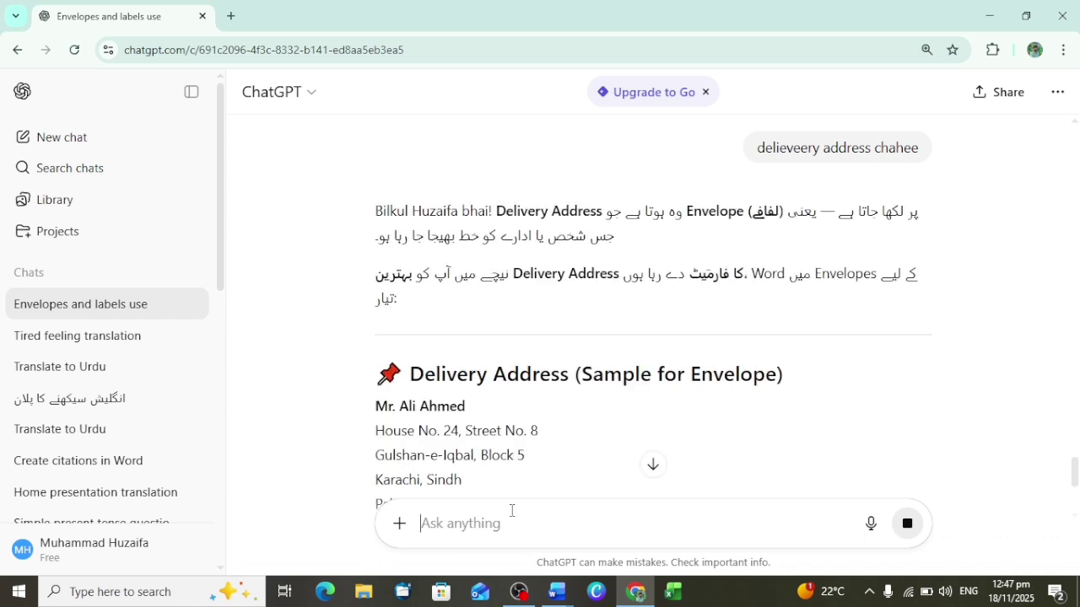
pyautogui.scroll(-1, 430, 413)
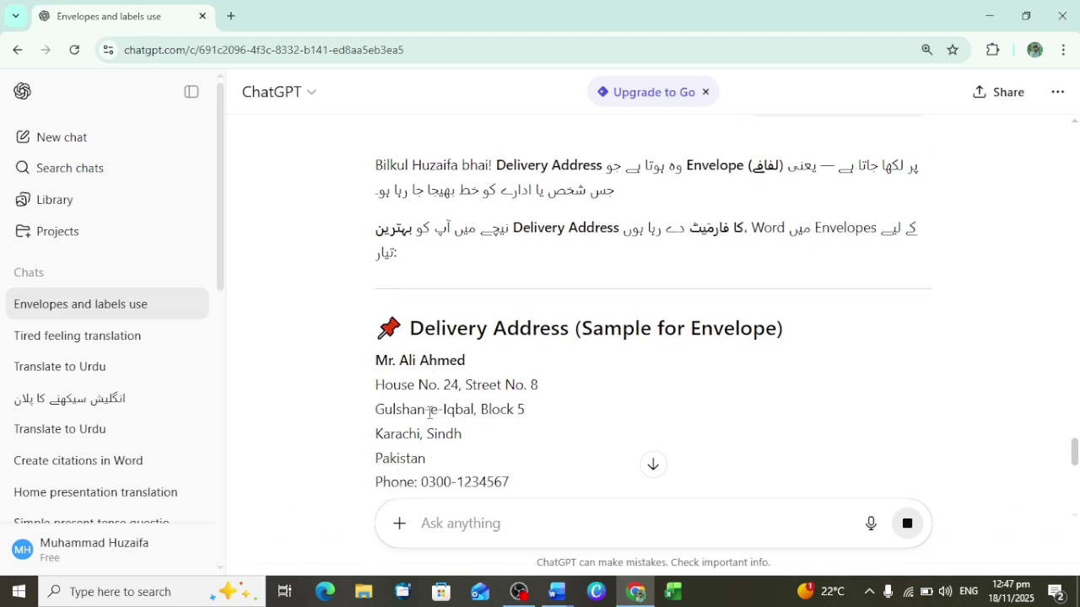
pyautogui.scroll(-4, 429, 413)
pyautogui.scroll(-1, 510, 421)
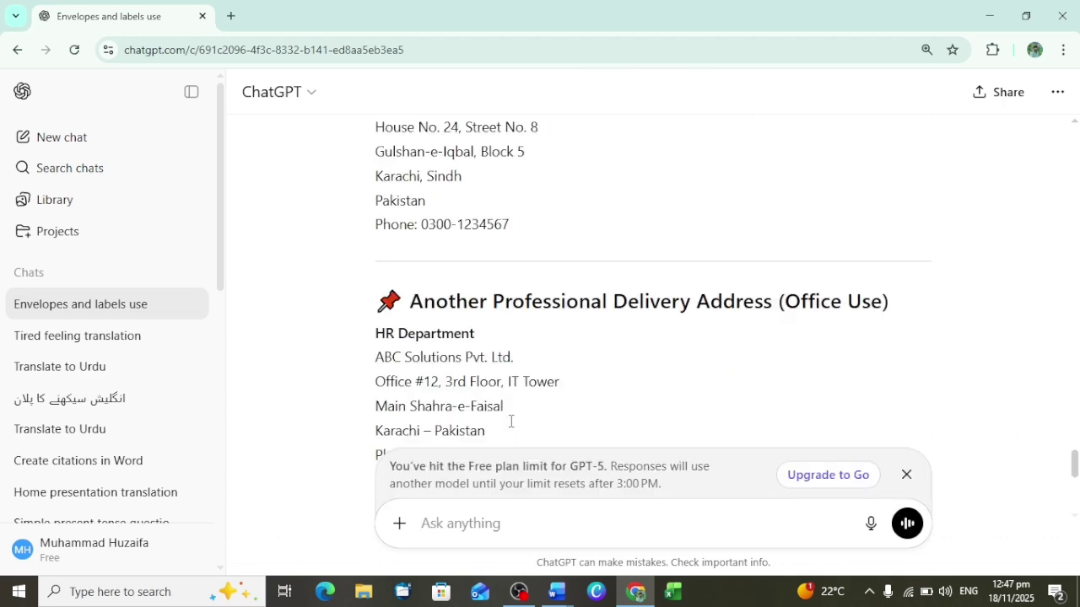
pyautogui.scroll(-7, 510, 420)
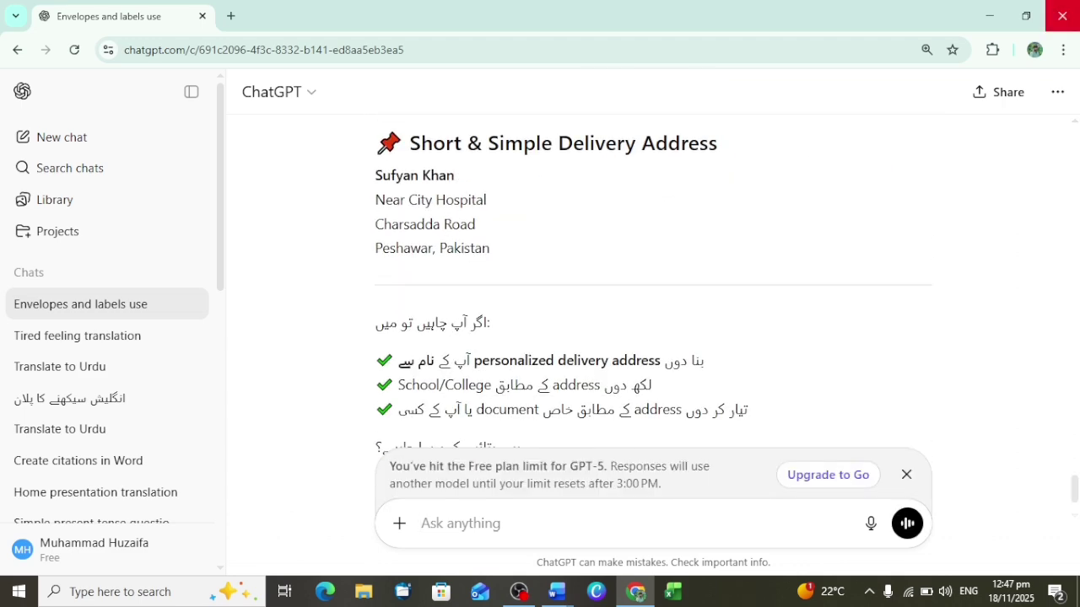
pyautogui.click(1062, 15)
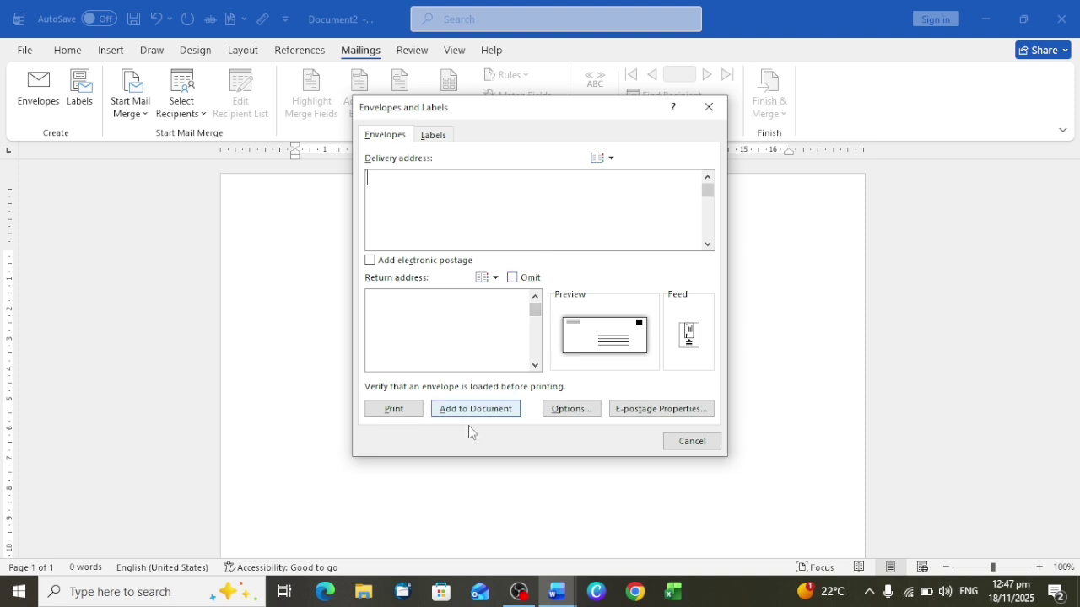
# Look over Document1, then close Document2's Envelopes and Labels dialog without adding anything
pyautogui.moveTo(556, 590)
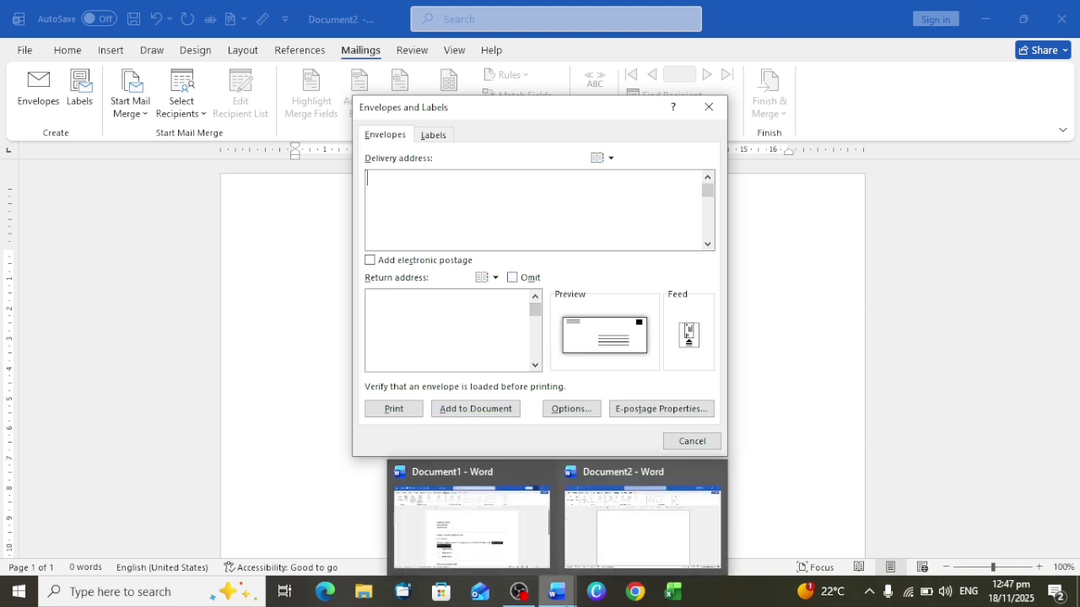
pyautogui.click(490, 541)
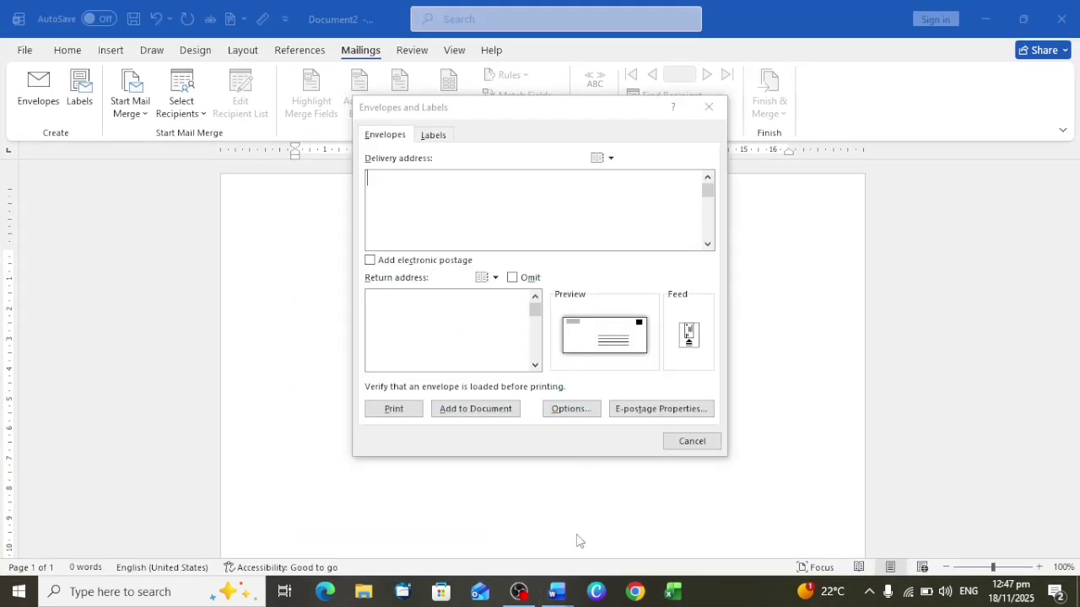
pyautogui.moveTo(556, 590)
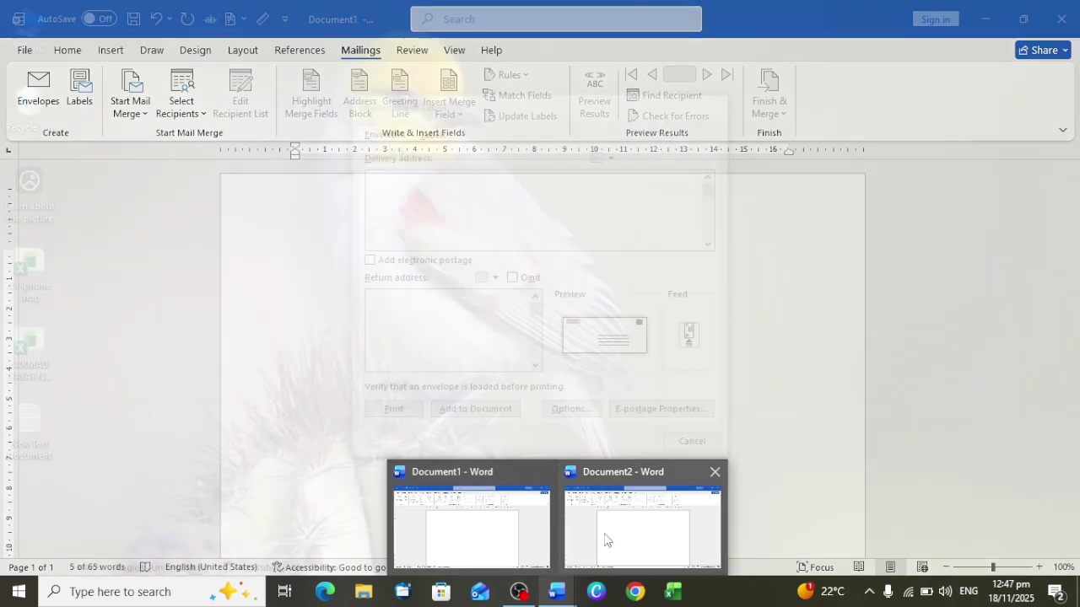
pyautogui.click(458, 538)
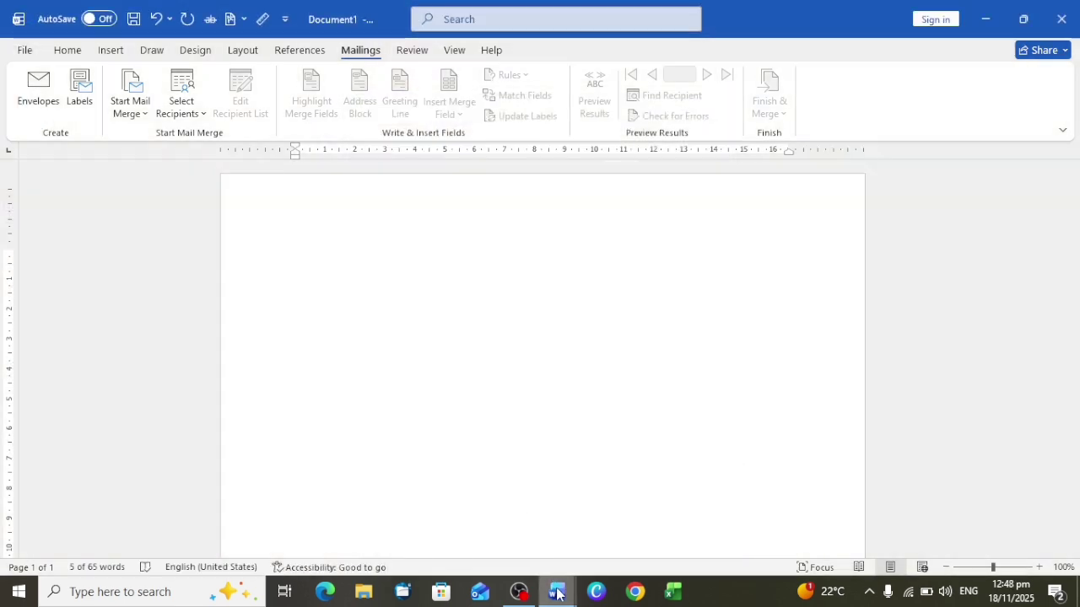
pyautogui.moveTo(557, 593)
pyautogui.click(634, 560)
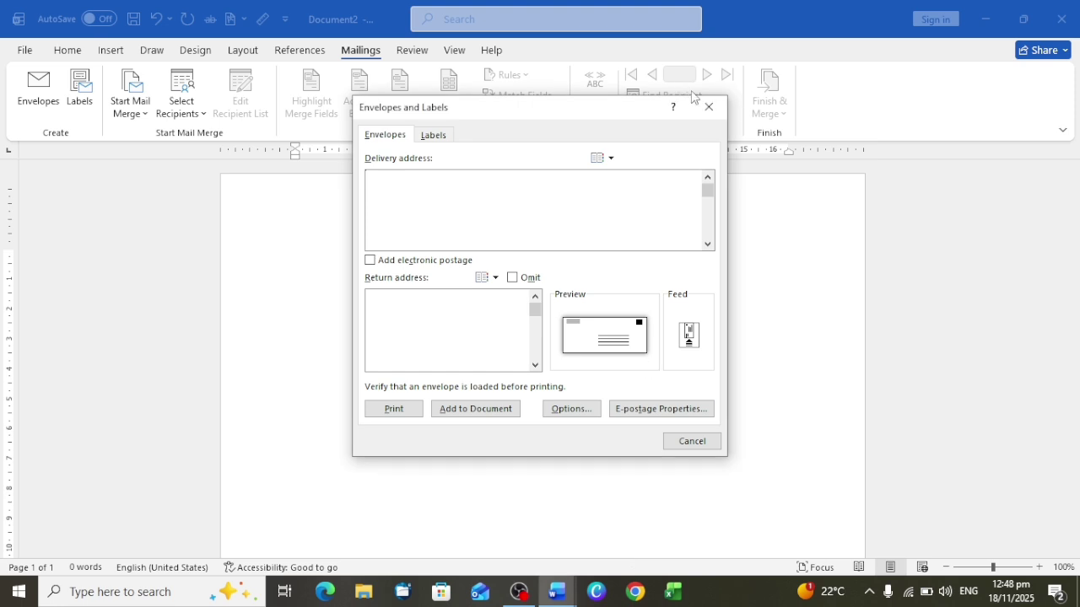
pyautogui.click(712, 110)
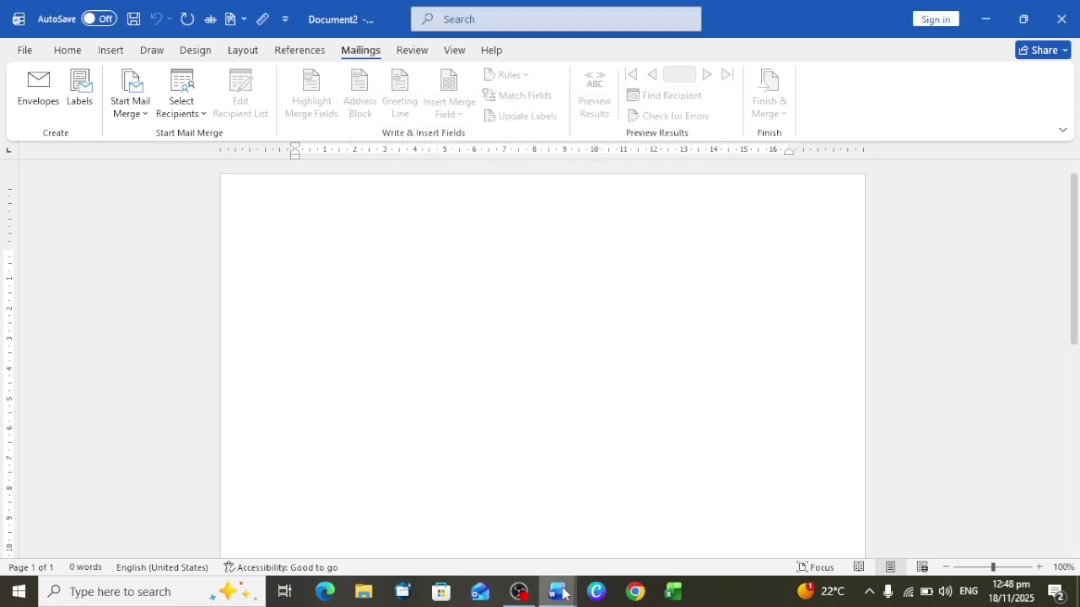
# Copy the salary letter from Document1 into Document2's envelope delivery address and add the envelope
pyautogui.moveTo(564, 593)
pyautogui.click(477, 511)
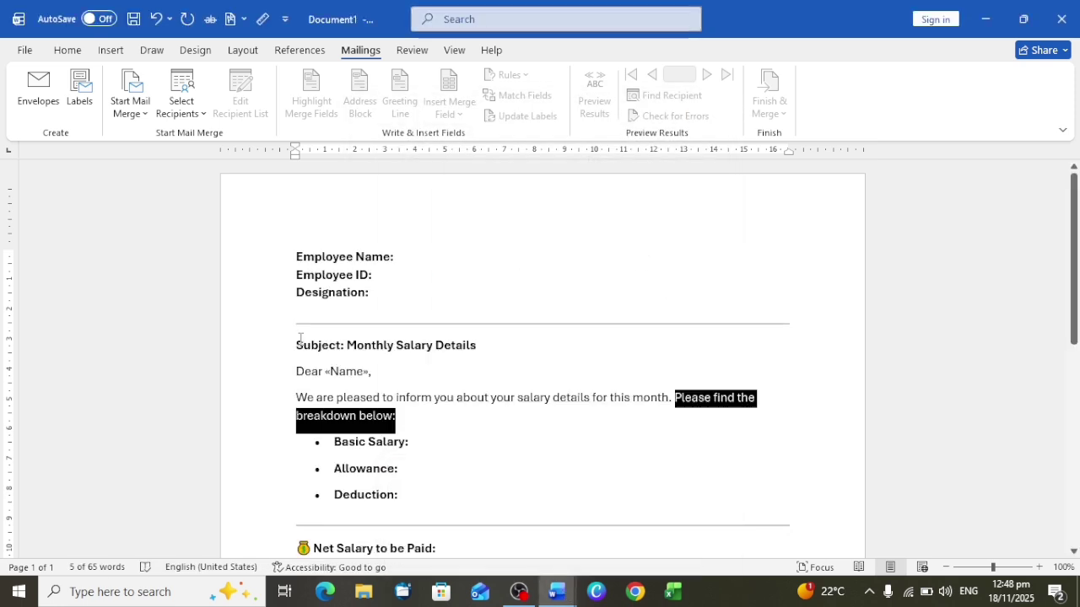
pyautogui.moveTo(295, 253); pyautogui.dragTo(431, 396)
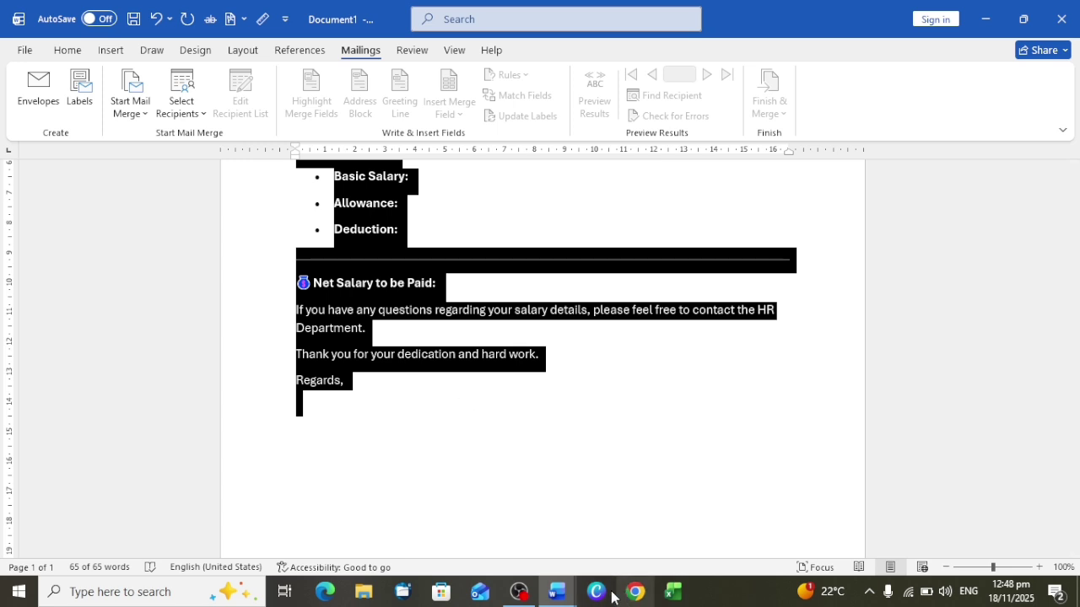
pyautogui.moveTo(571, 593)
pyautogui.click(627, 531)
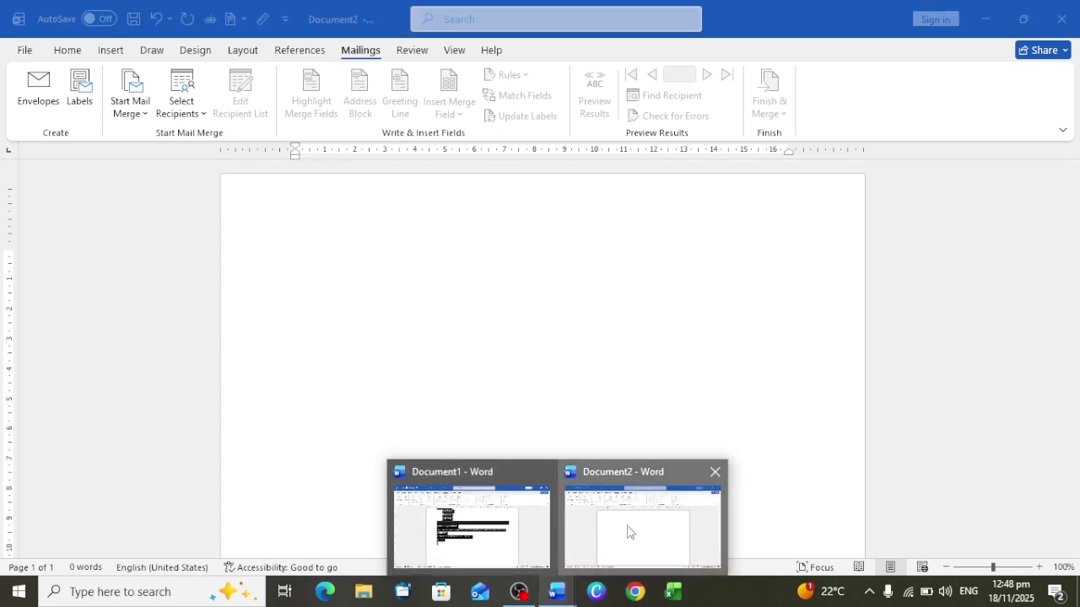
pyautogui.click(39, 94)
pyautogui.click(373, 177)
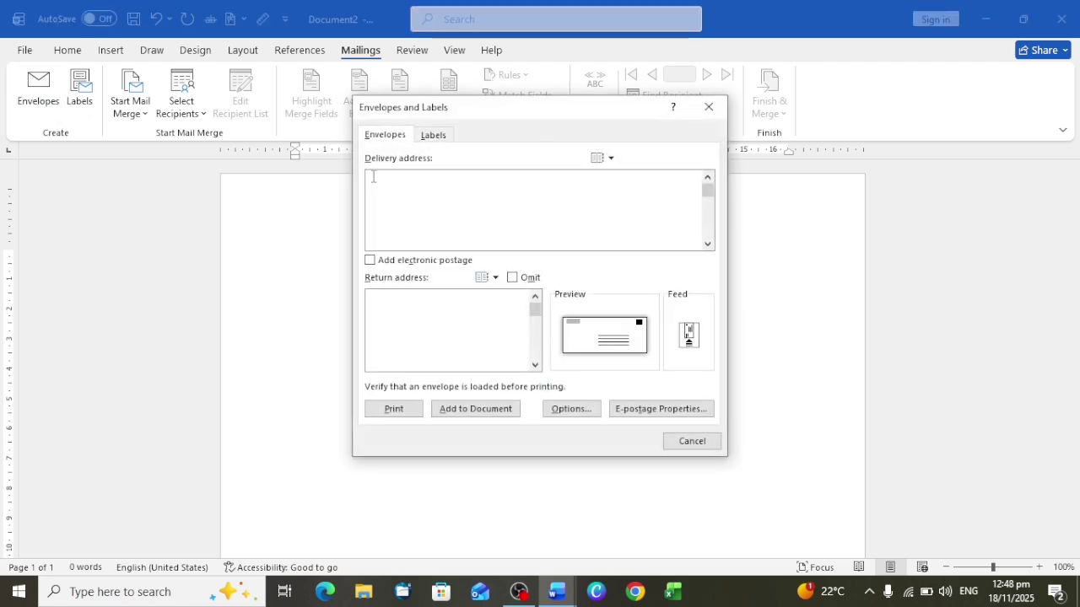
pyautogui.hotkey('ctrl', 'v')
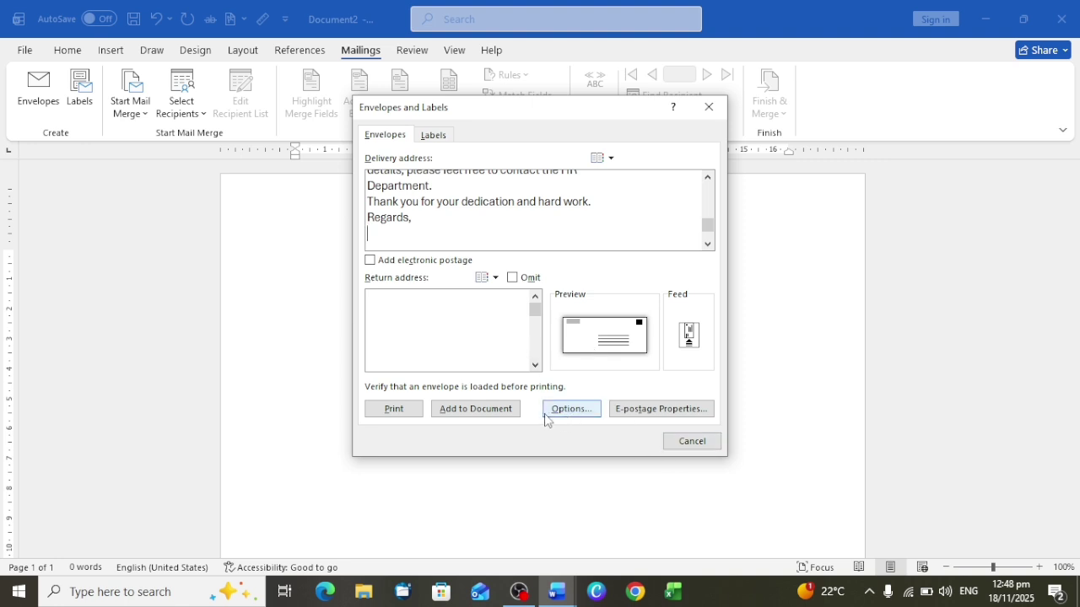
pyautogui.click(475, 409)
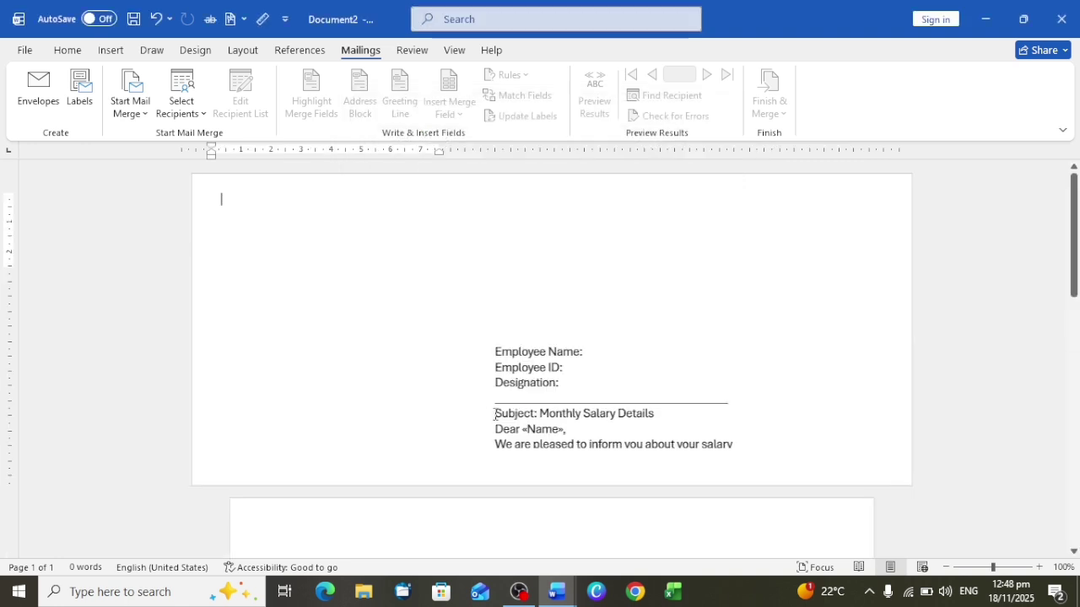
# Scroll through Document2 and close its window
pyautogui.scroll(-8, 606, 387)
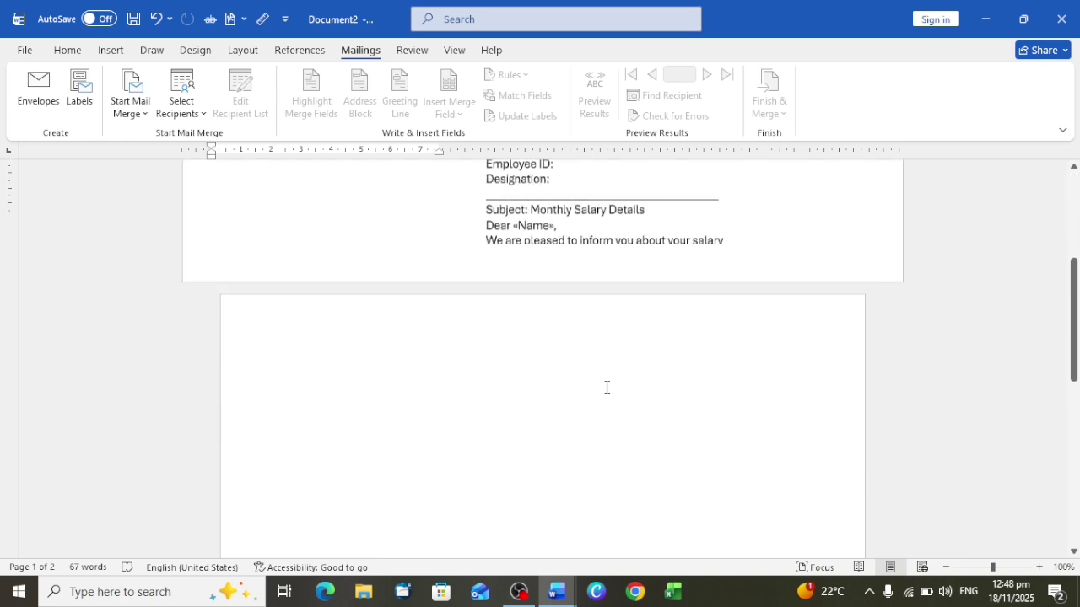
pyautogui.scroll(8, 606, 387)
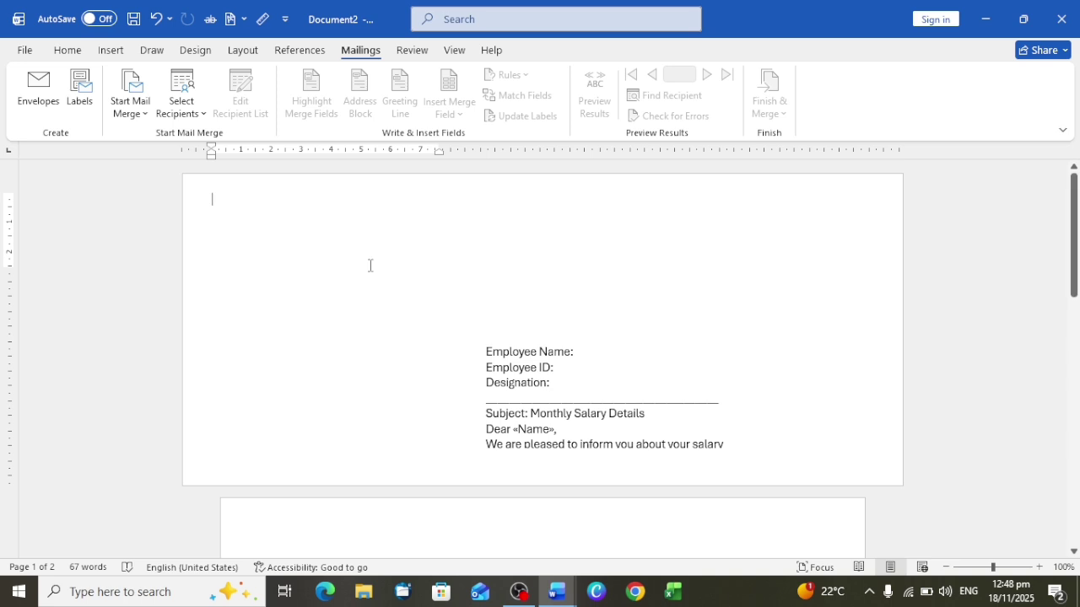
pyautogui.click(1061, 19)
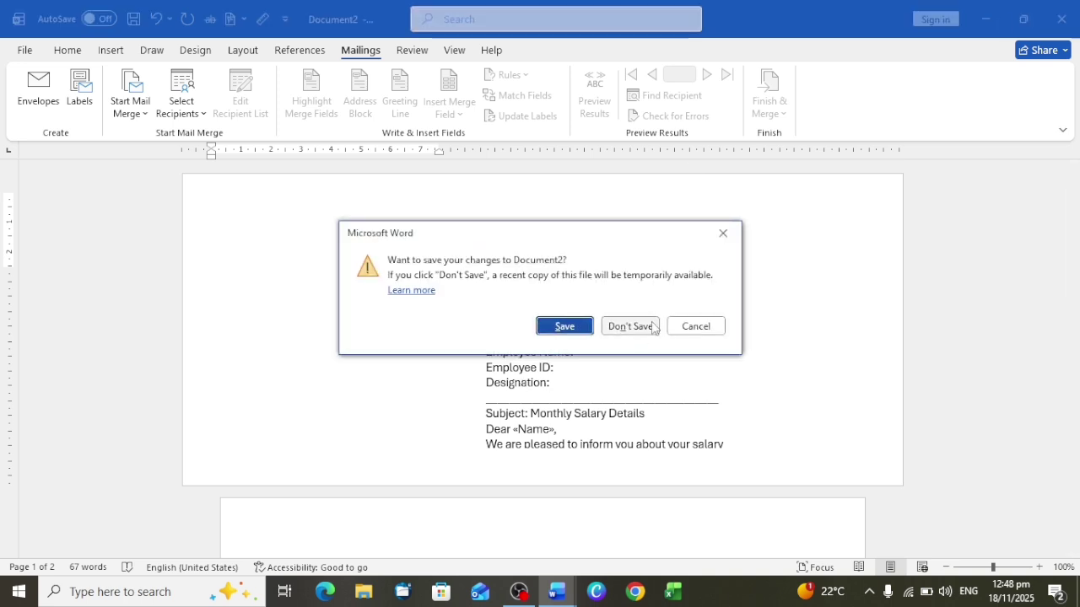
# Discard Document2's changes, then delete the «Name» field after 'Dear' in the salary letter
pyautogui.click(638, 331)
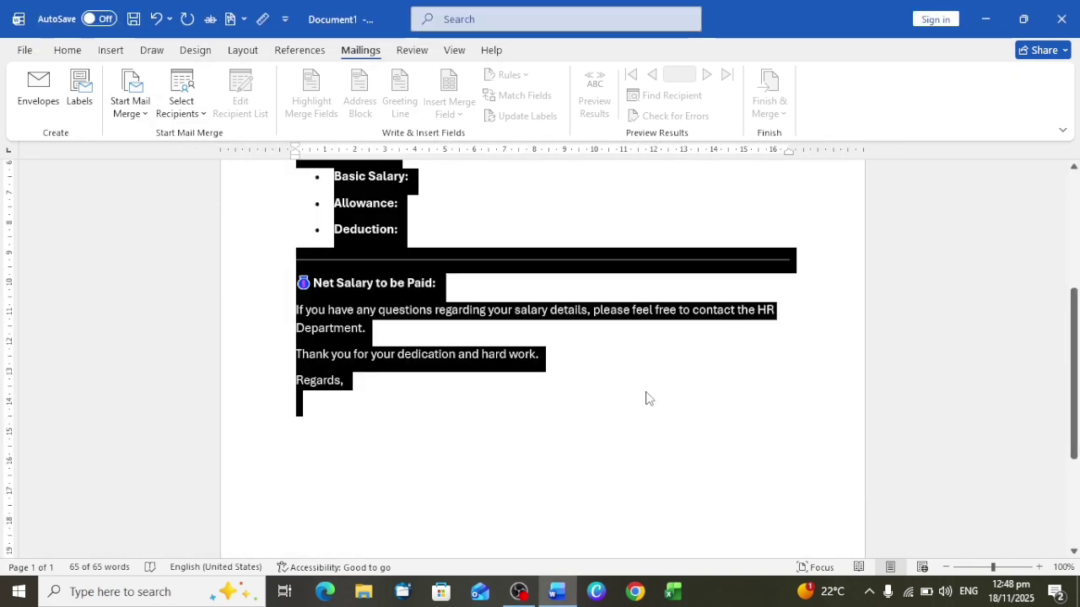
pyautogui.scroll(5, 646, 393)
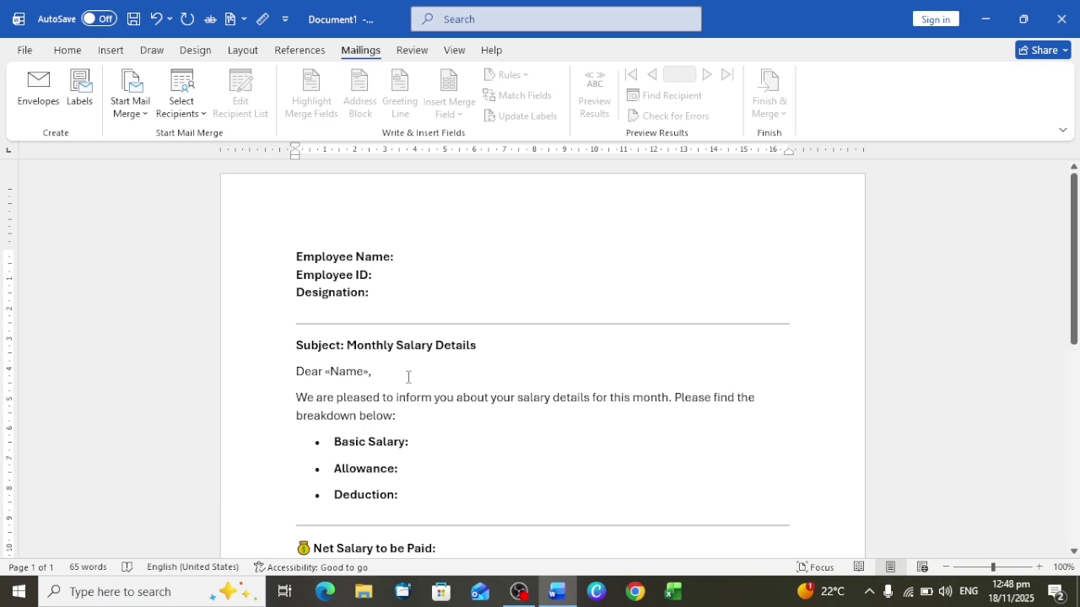
pyautogui.moveTo(372, 372); pyautogui.dragTo(325, 371)
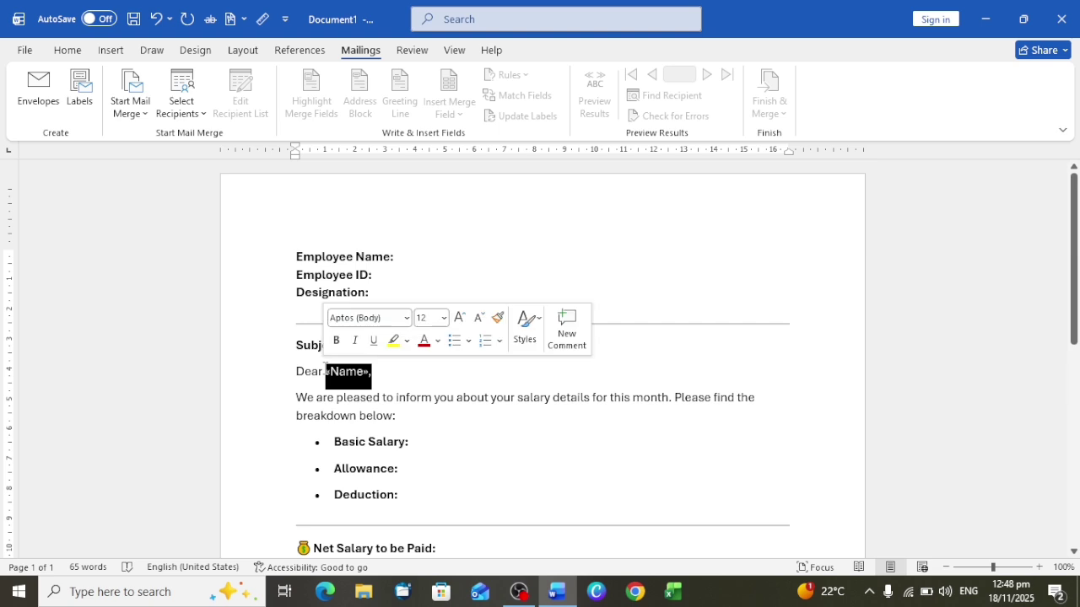
pyautogui.press('Delete')
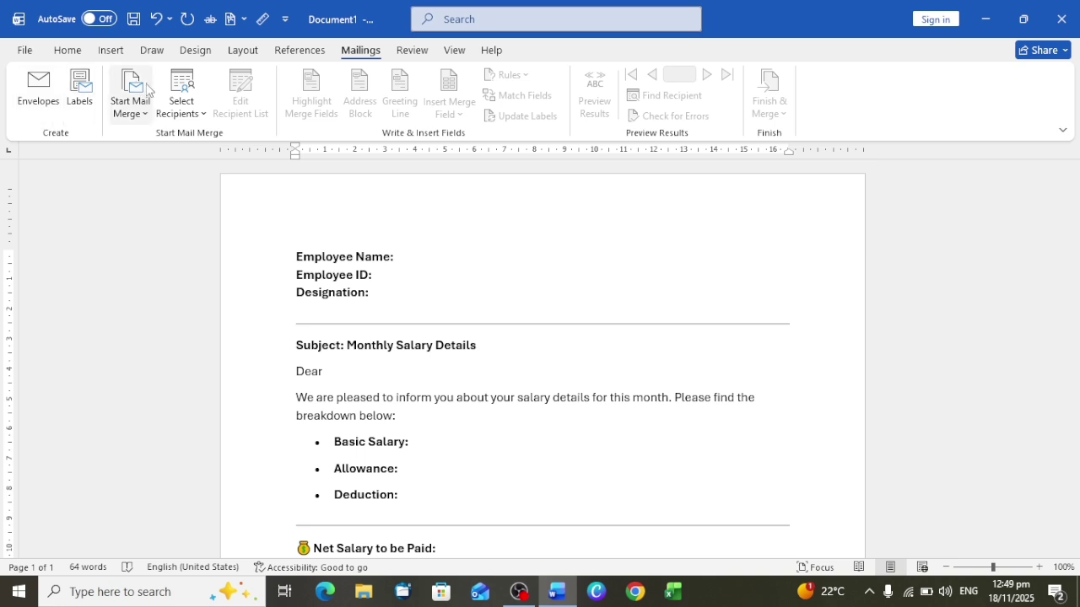
pyautogui.click(145, 115)
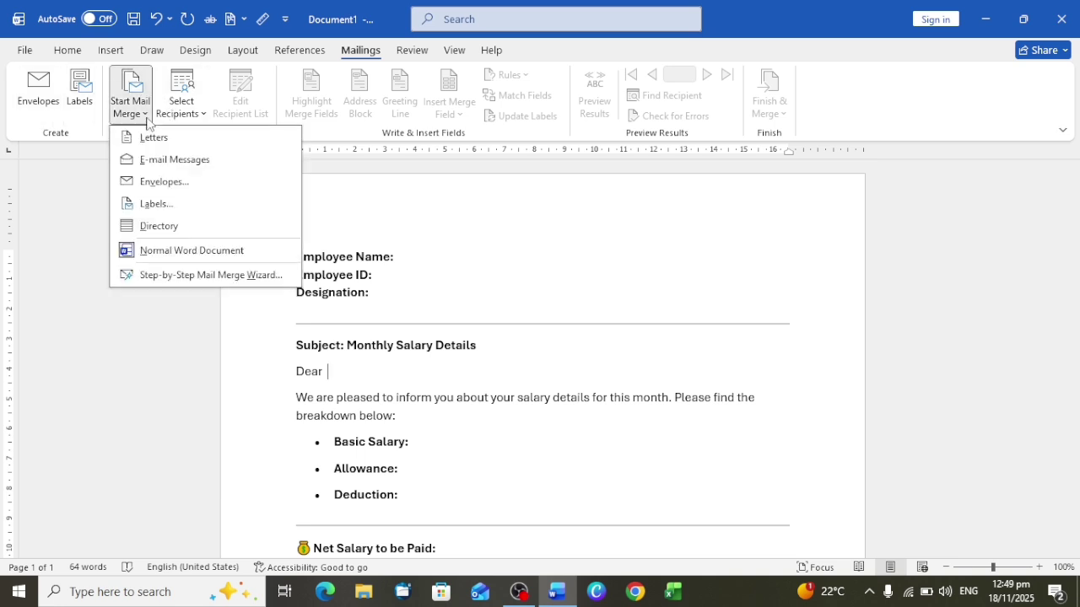
# Run the Step-by-Step Mail Merge Wizard to step 3 and create a new typed recipient list
pyautogui.click(213, 283)
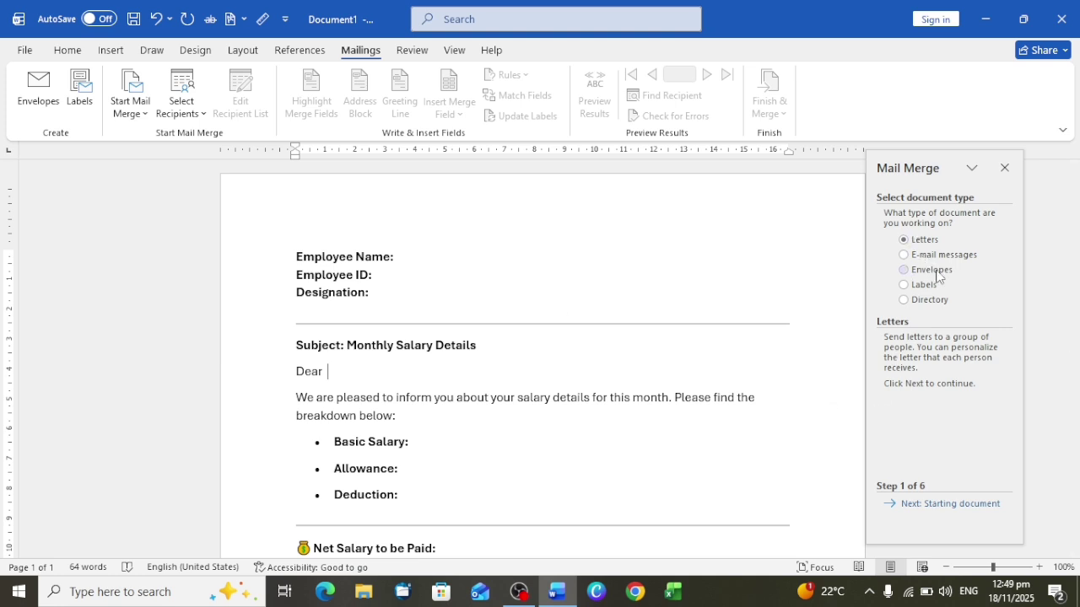
pyautogui.click(962, 508)
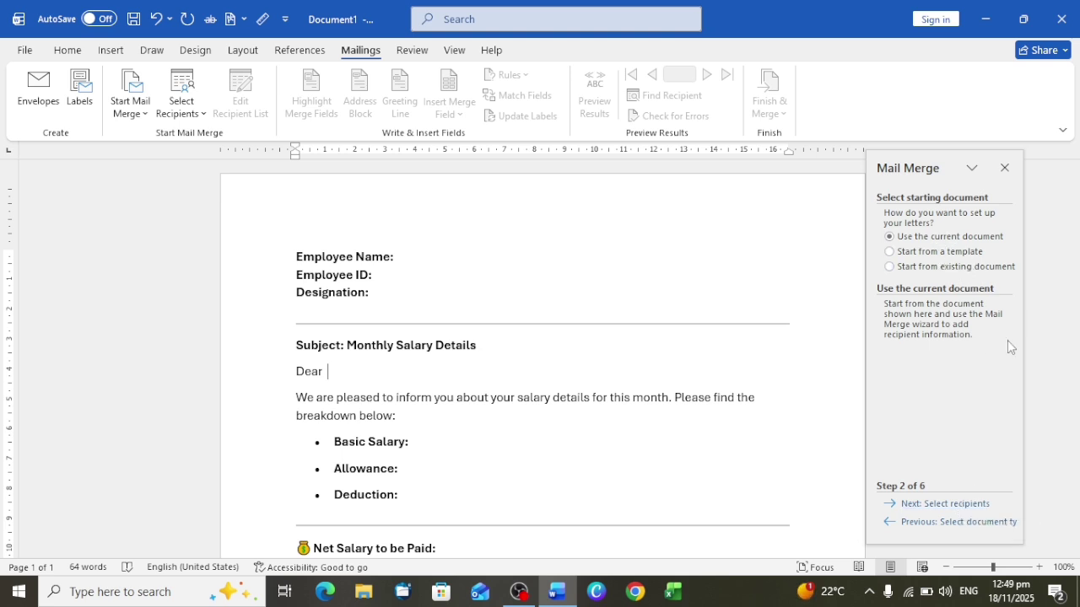
pyautogui.click(923, 504)
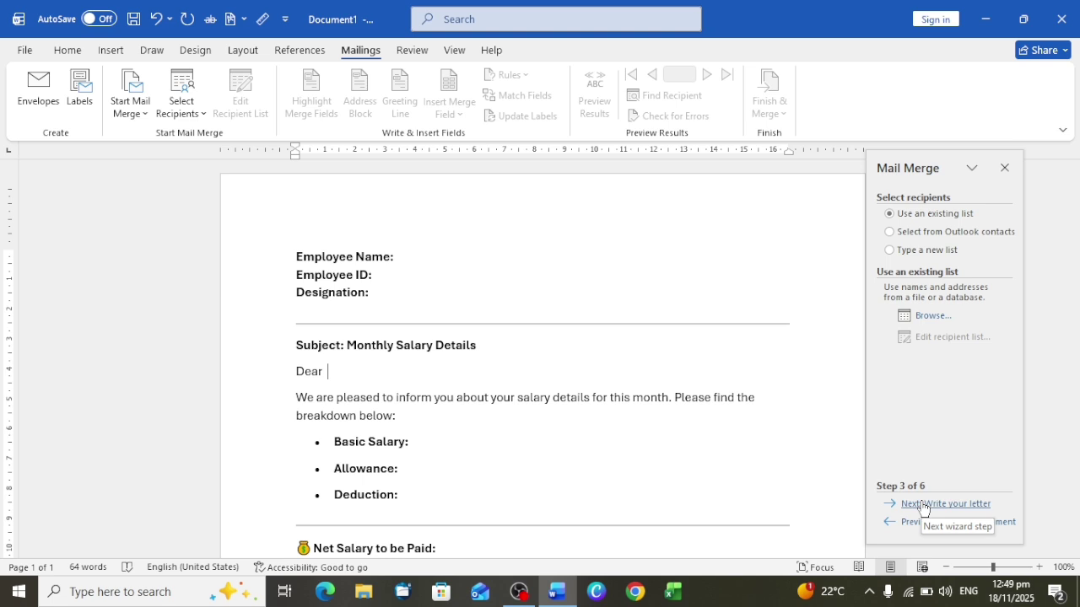
pyautogui.click(911, 250)
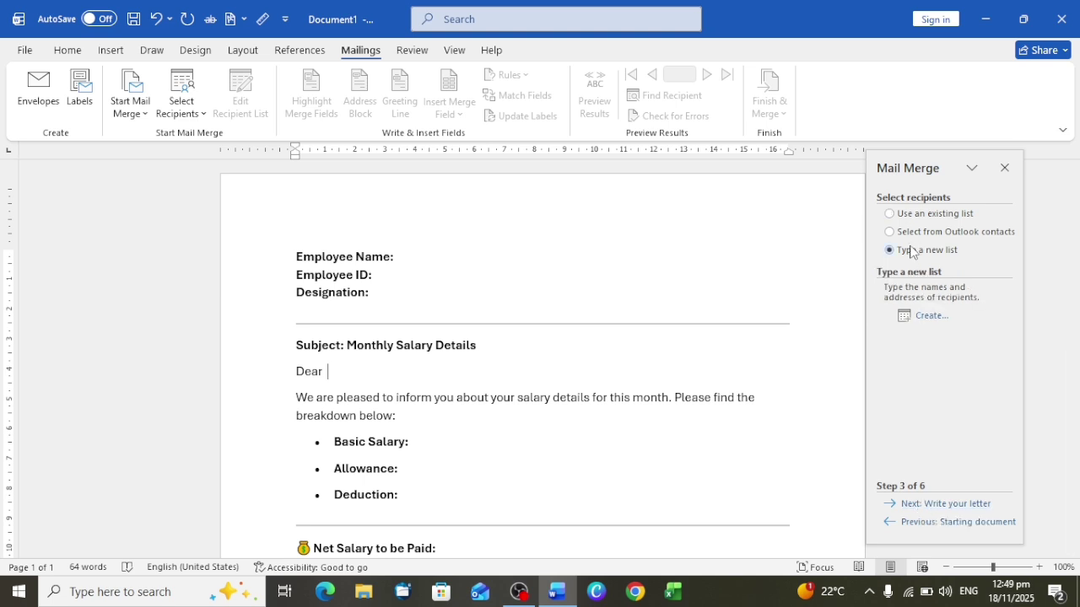
pyautogui.click(936, 317)
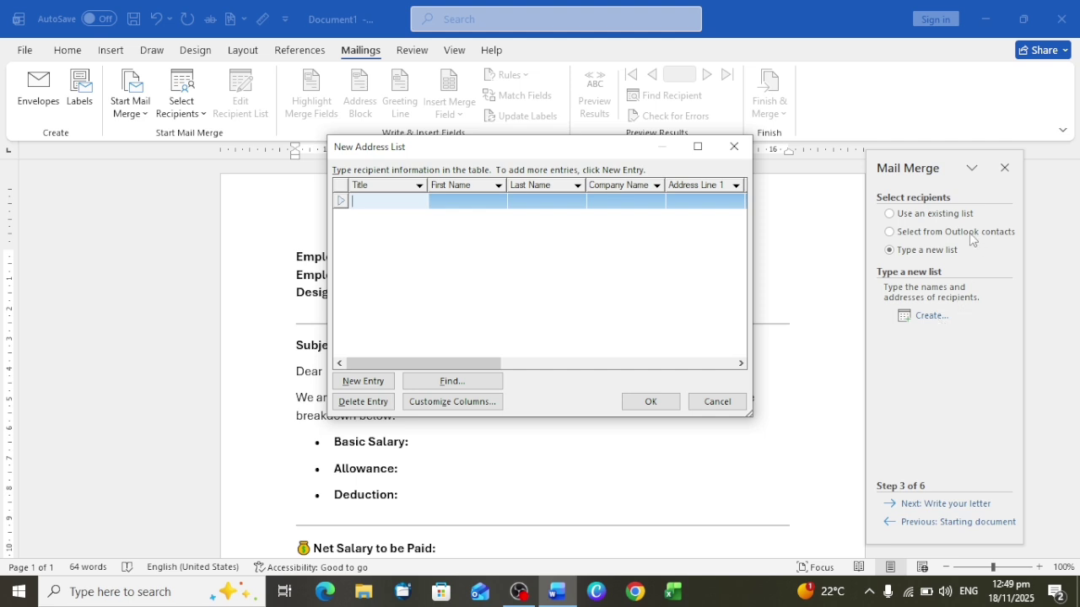
# Delete the blank entry from the New Address List and open Customize Columns
pyautogui.moveTo(447, 370); pyautogui.dragTo(694, 361)
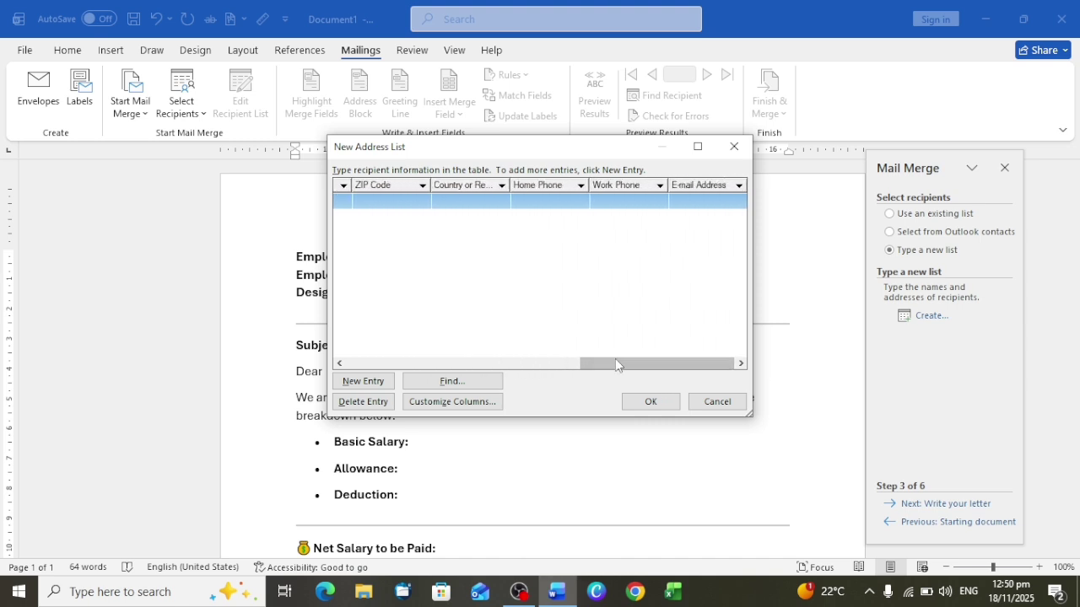
pyautogui.click(384, 410)
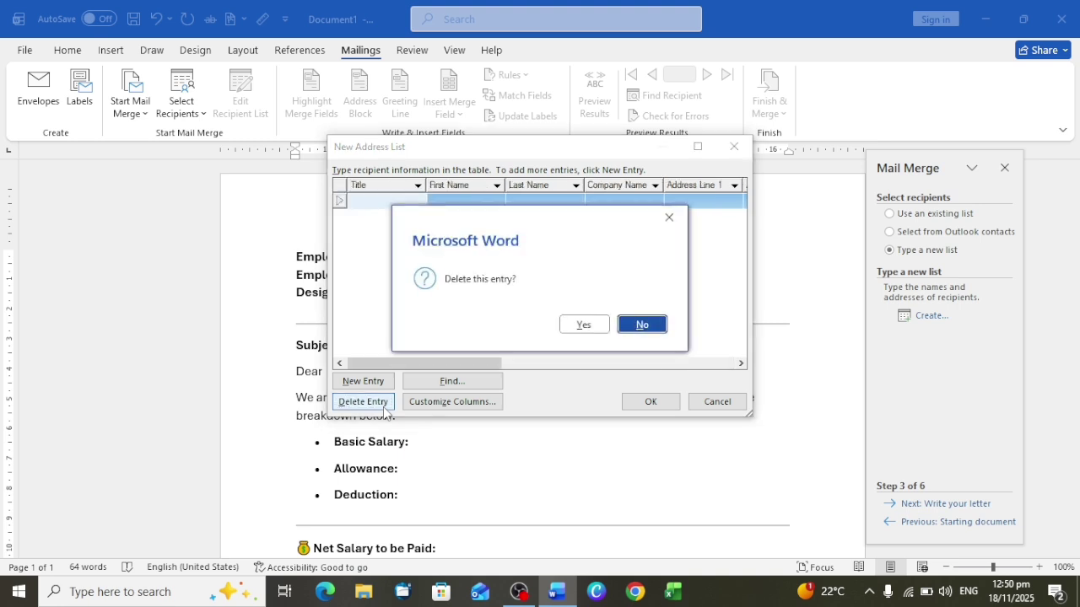
pyautogui.click(581, 325)
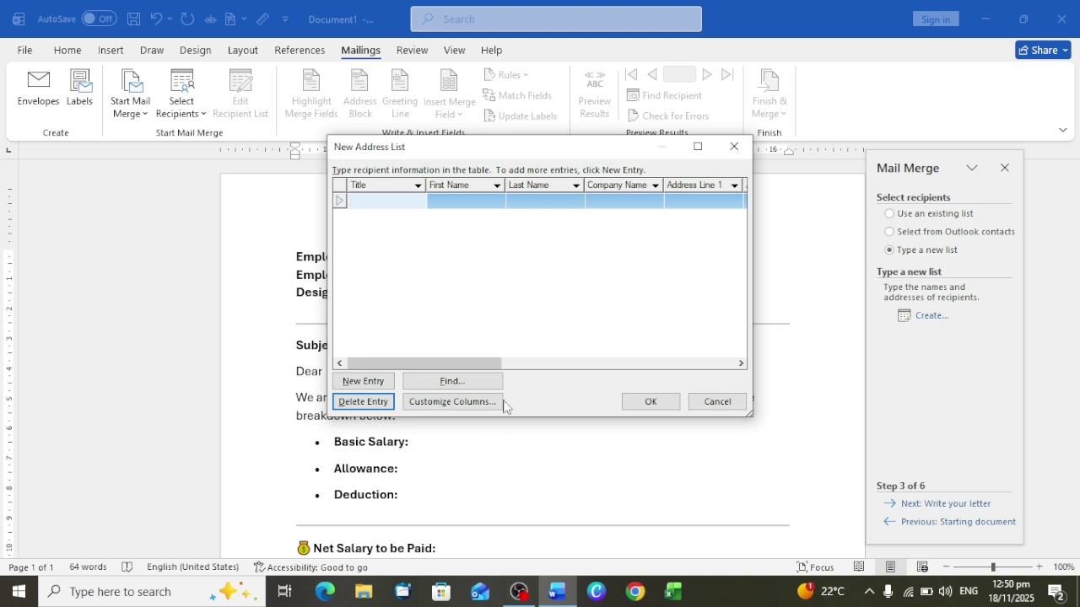
pyautogui.click(458, 383)
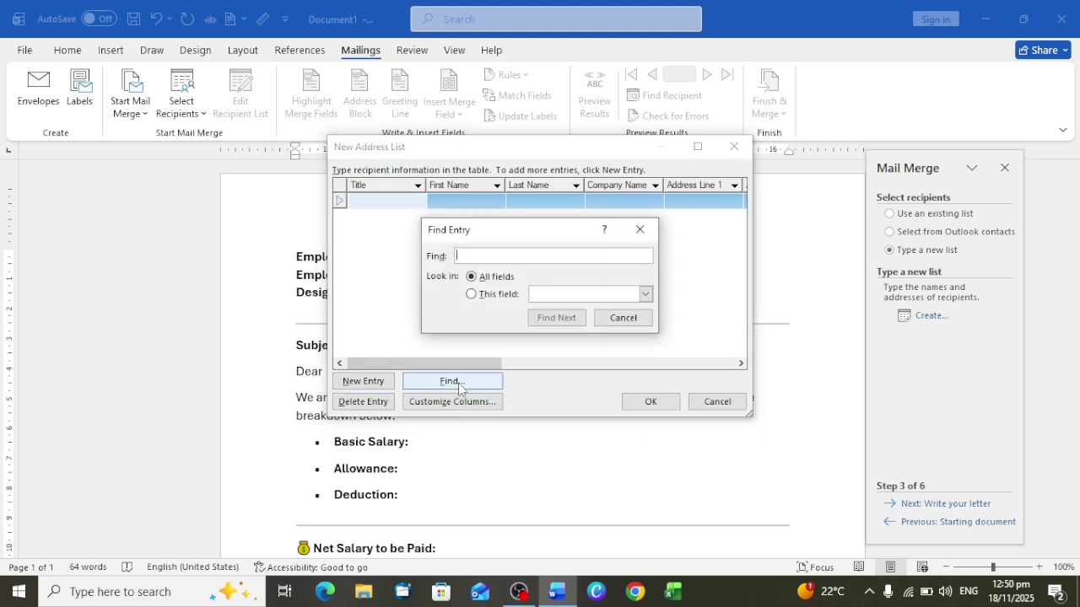
pyautogui.click(623, 317)
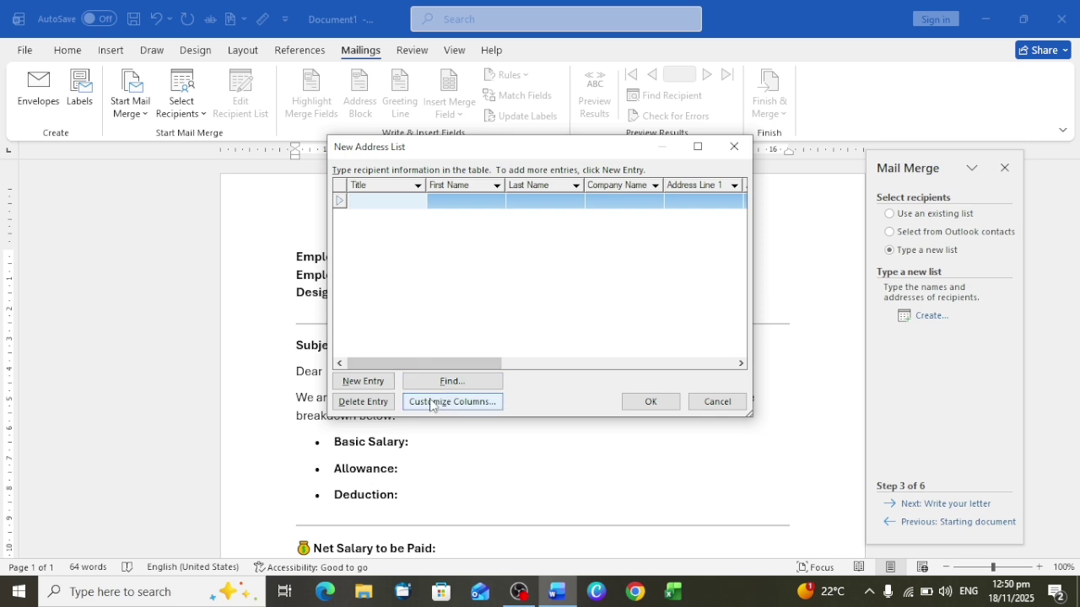
pyautogui.click(434, 402)
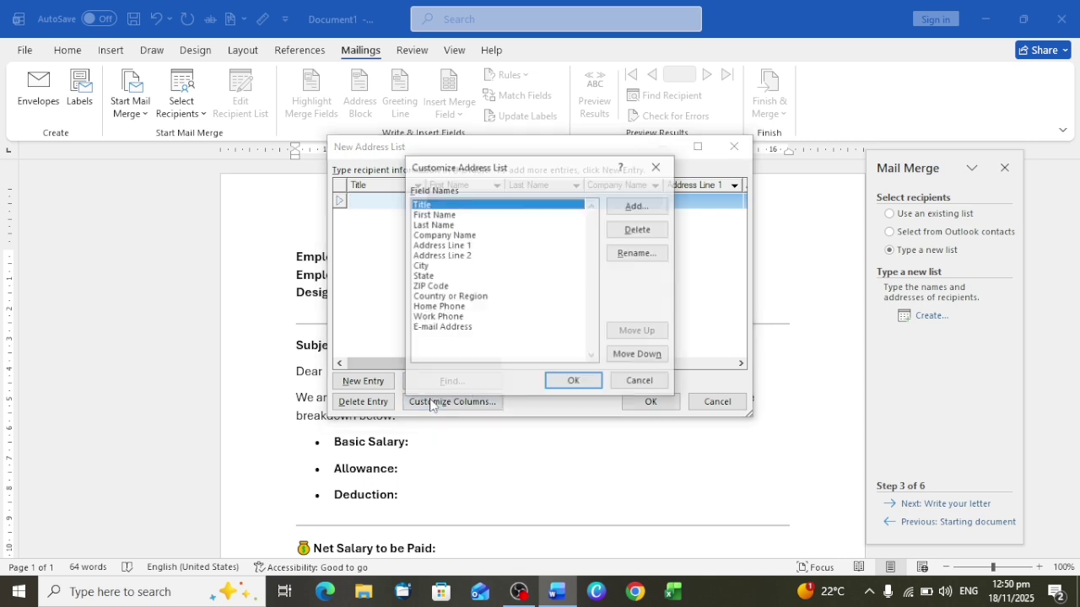
# Delete the Title, First Name, Last Name, Company Name, Address Line 1 and Address Line 2 fields
pyautogui.click(639, 230)
pyautogui.click(585, 325)
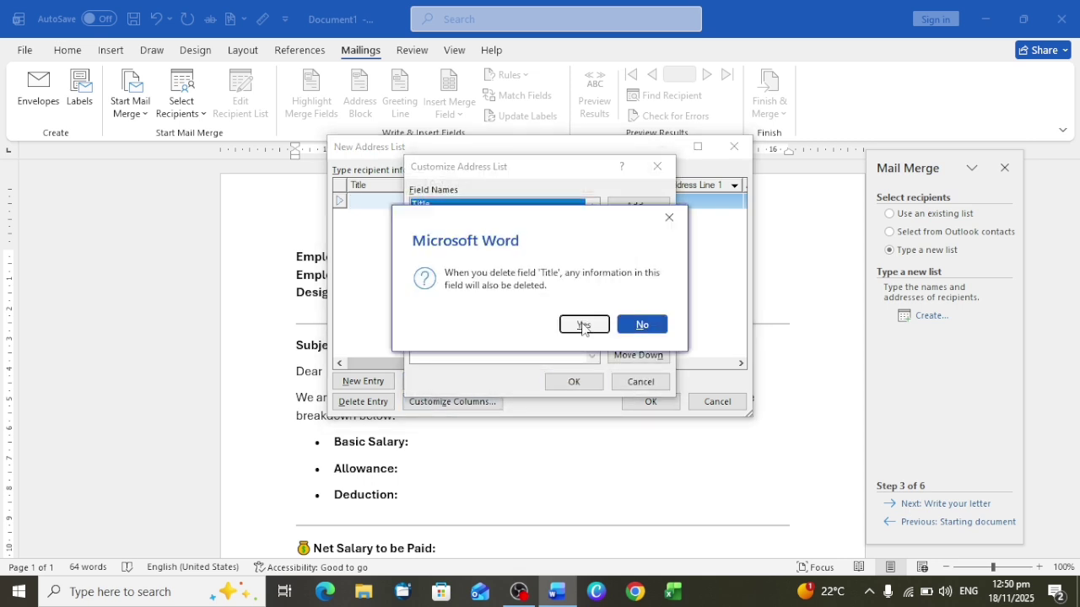
pyautogui.click(639, 230)
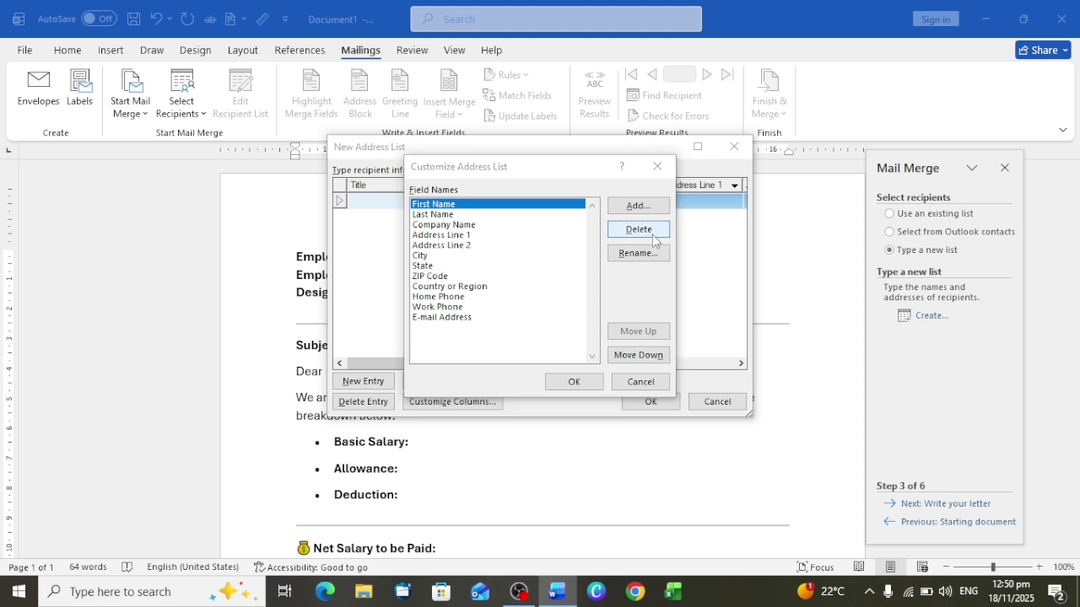
pyautogui.click(584, 326)
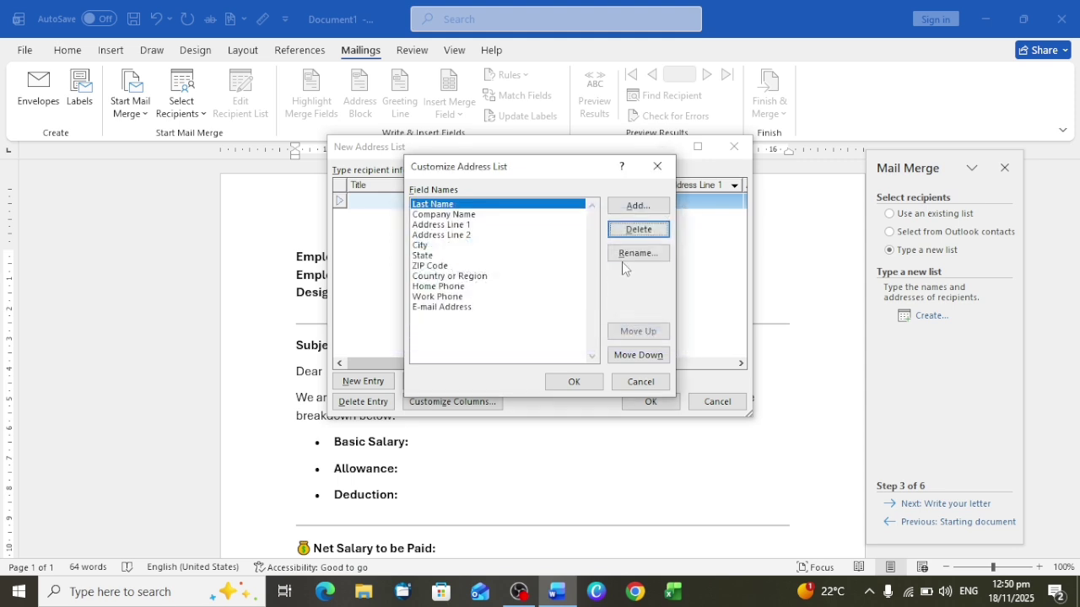
pyautogui.click(628, 230)
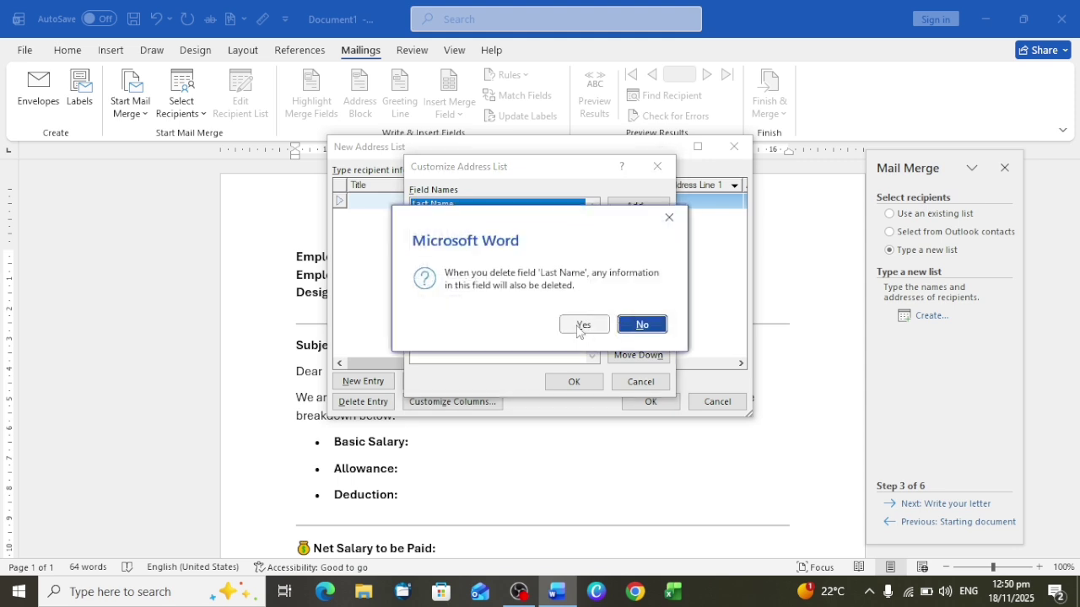
pyautogui.click(583, 326)
pyautogui.click(640, 231)
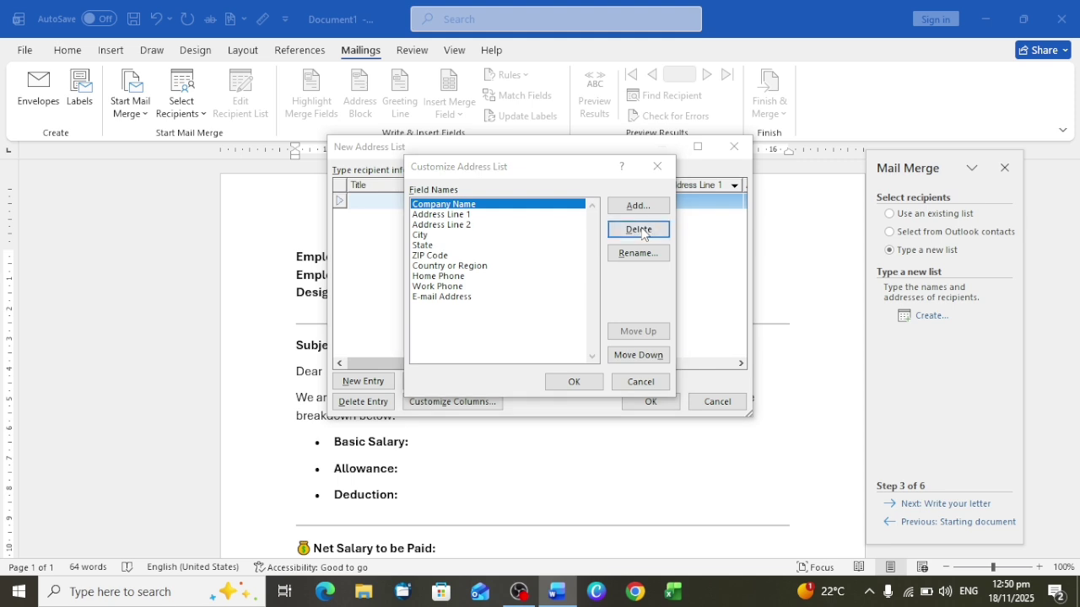
pyautogui.click(584, 326)
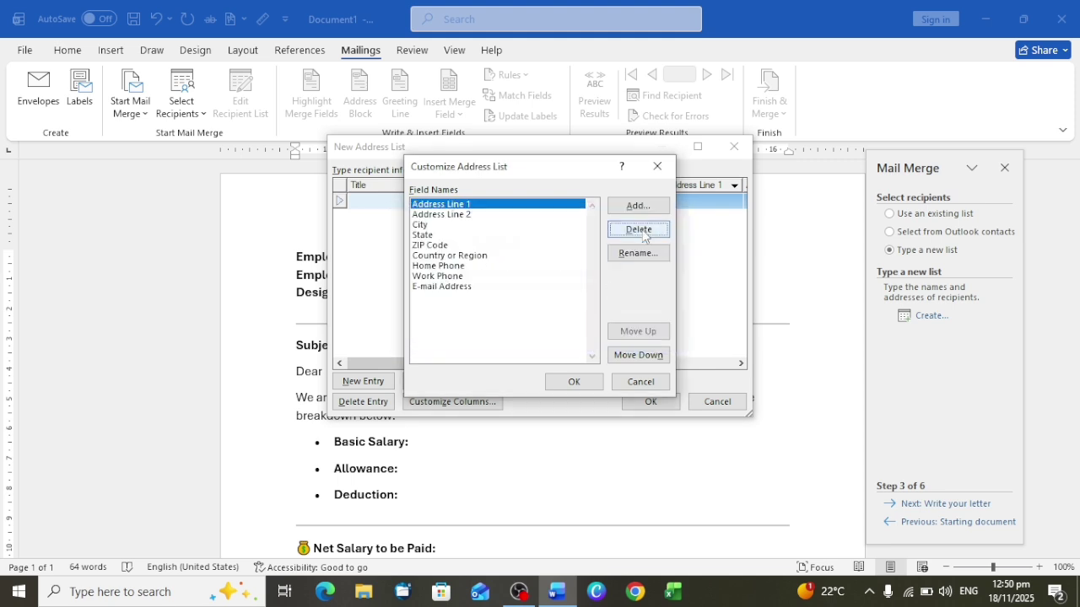
pyautogui.click(639, 230)
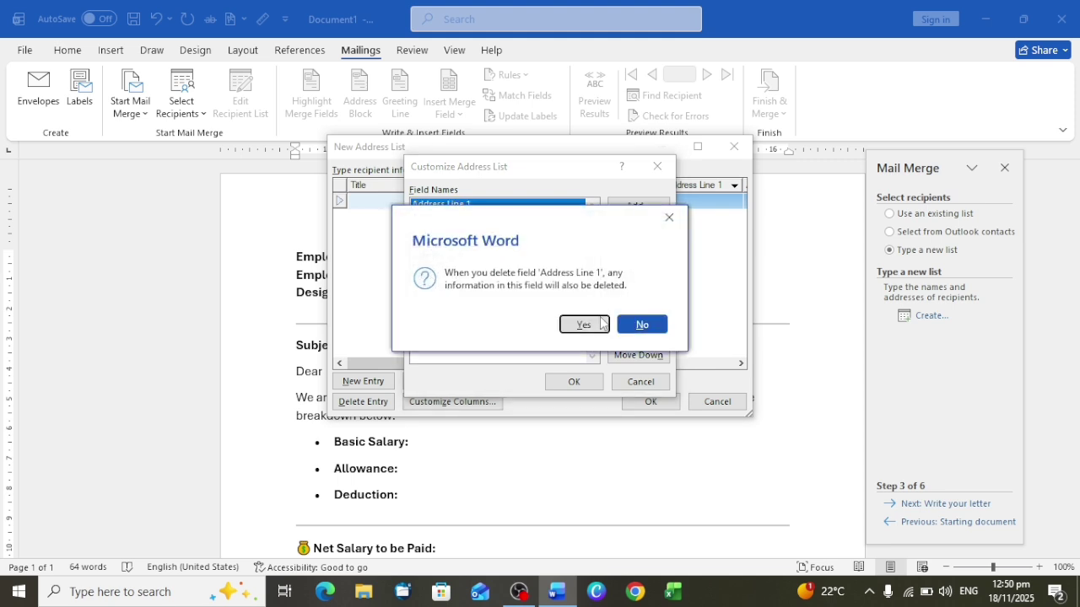
pyautogui.click(584, 326)
pyautogui.click(638, 229)
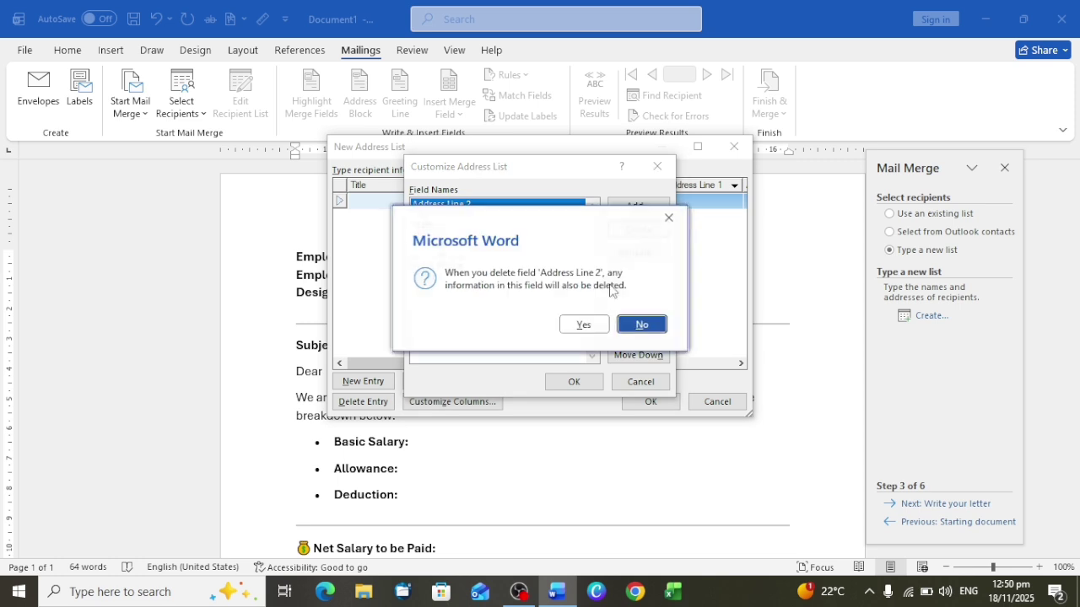
pyautogui.click(582, 324)
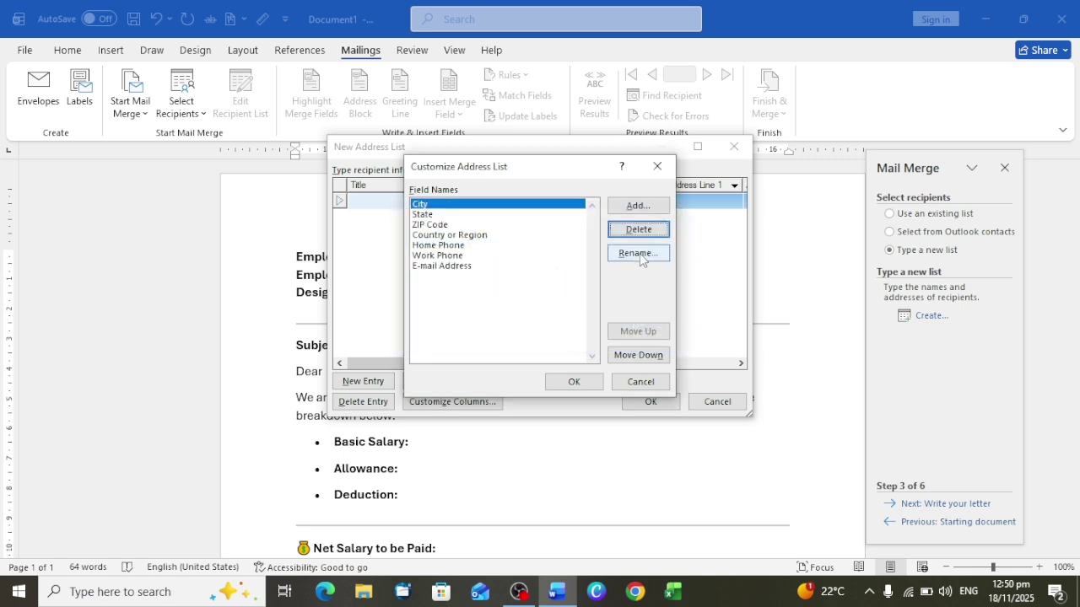
# Delete the City, State, ZIP Code, Country or Region, Home Phone, Work Phone and E-mail Address fields
pyautogui.click(639, 236)
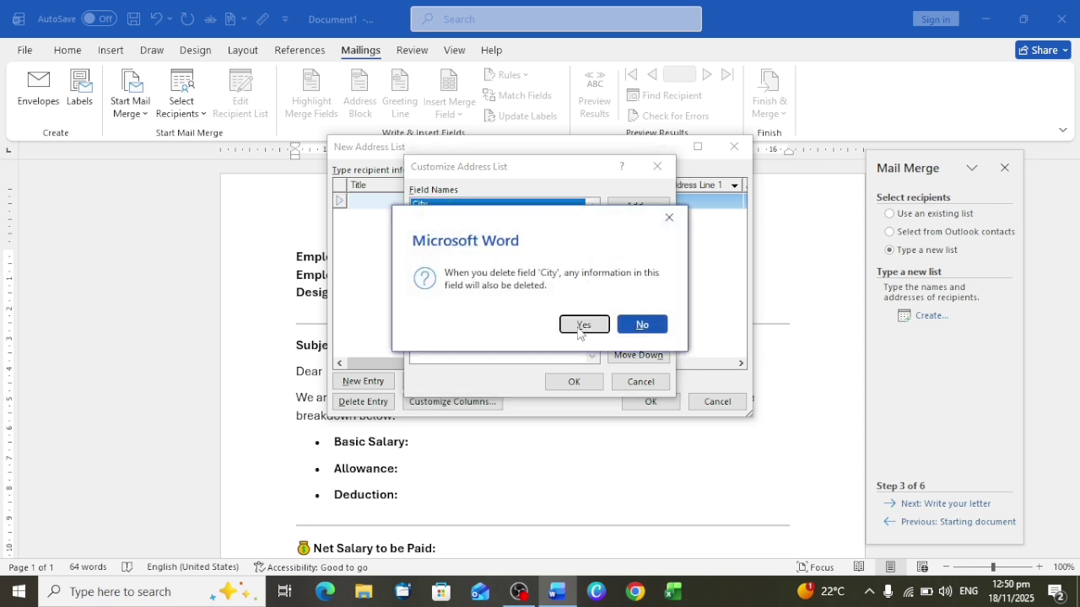
pyautogui.click(582, 325)
pyautogui.click(626, 229)
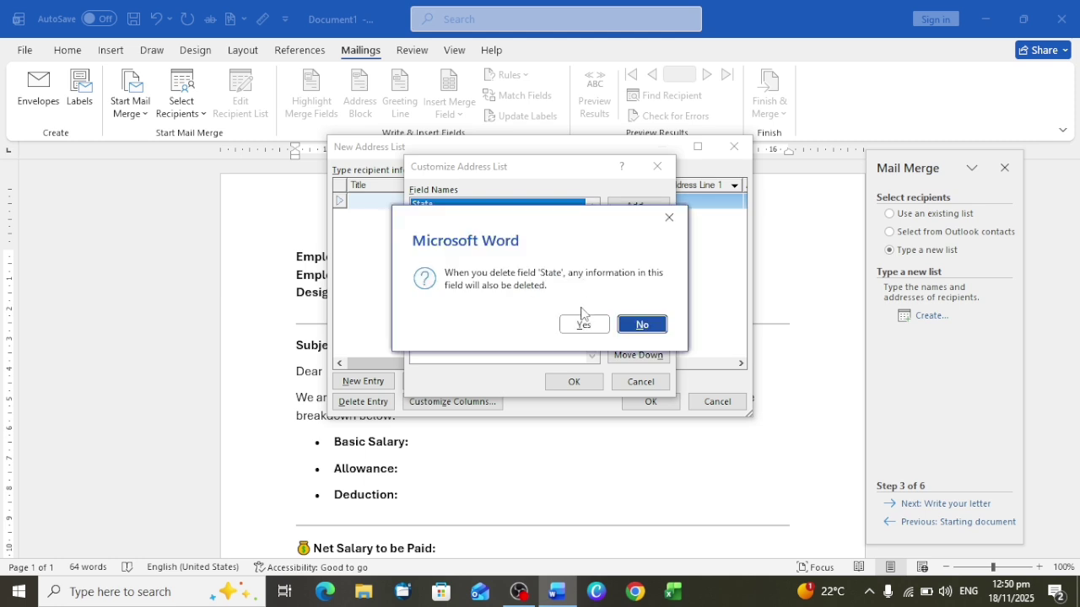
pyautogui.click(582, 326)
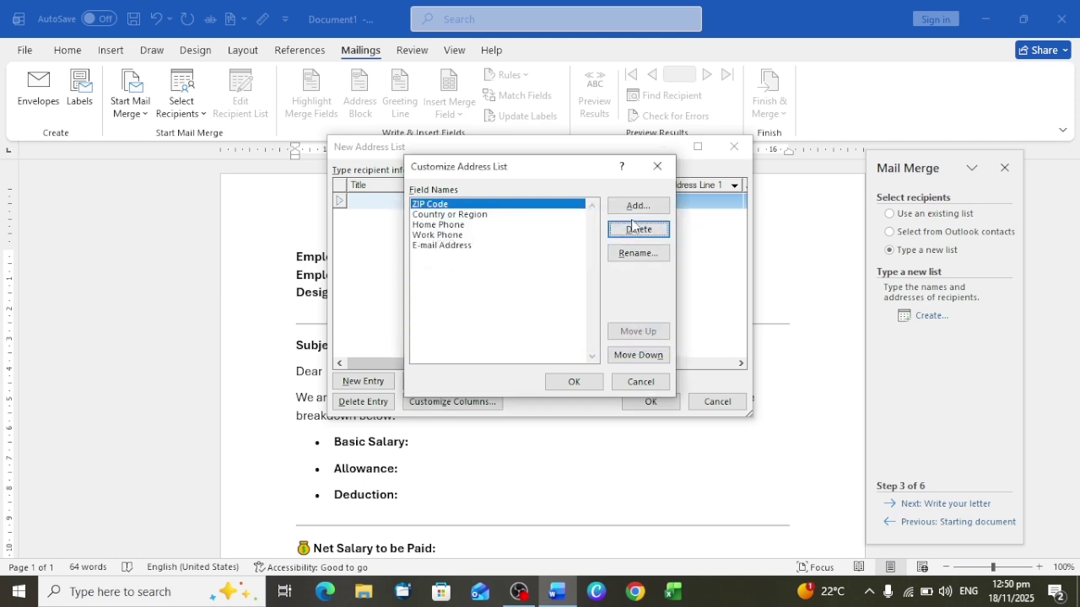
pyautogui.click(632, 231)
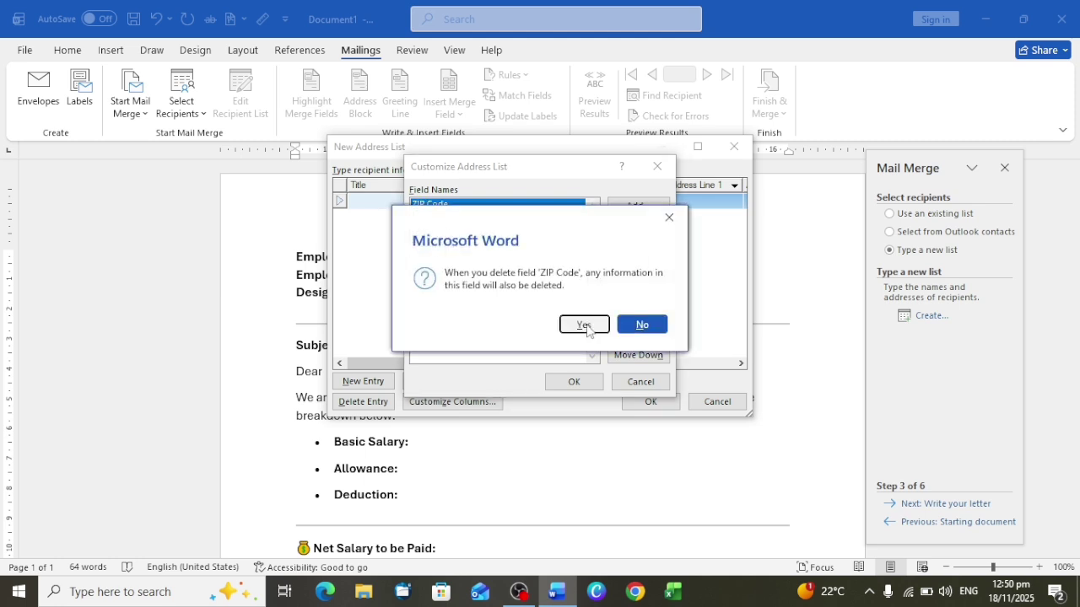
pyautogui.click(583, 326)
pyautogui.click(638, 230)
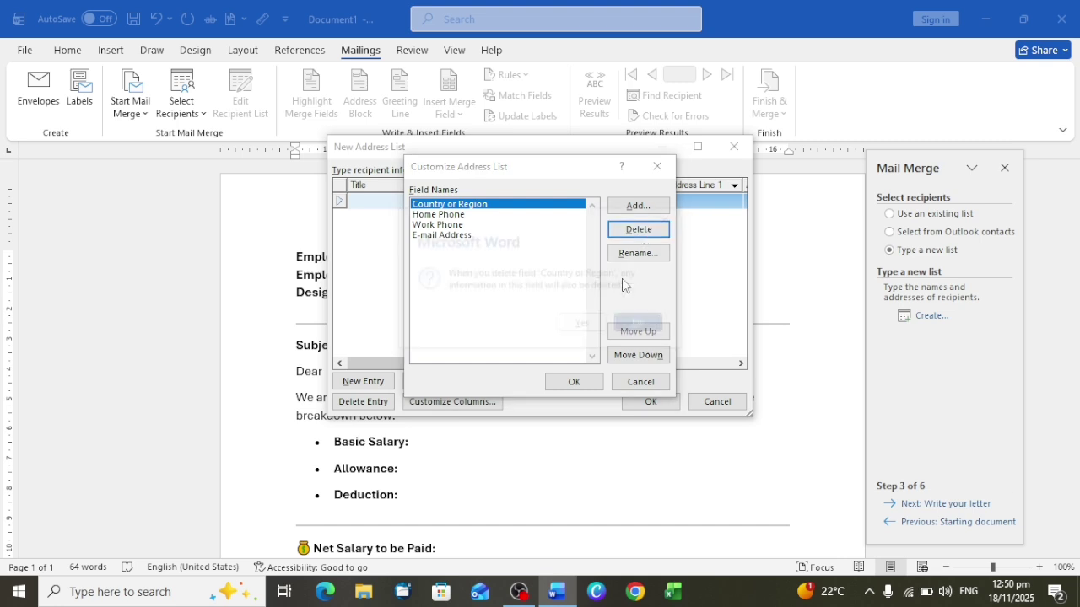
pyautogui.click(584, 326)
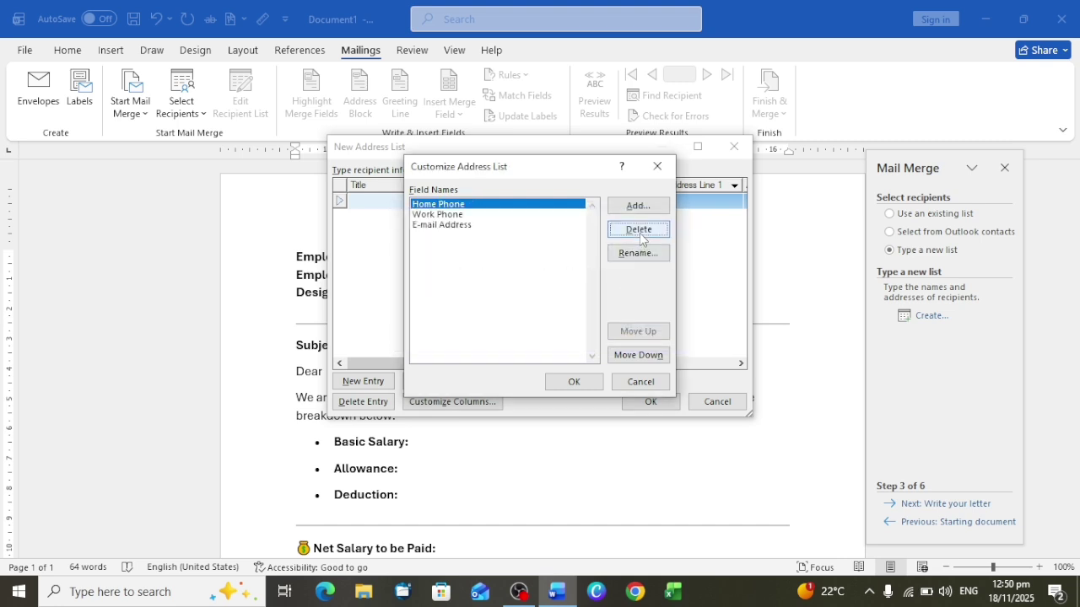
pyautogui.click(638, 230)
pyautogui.click(582, 324)
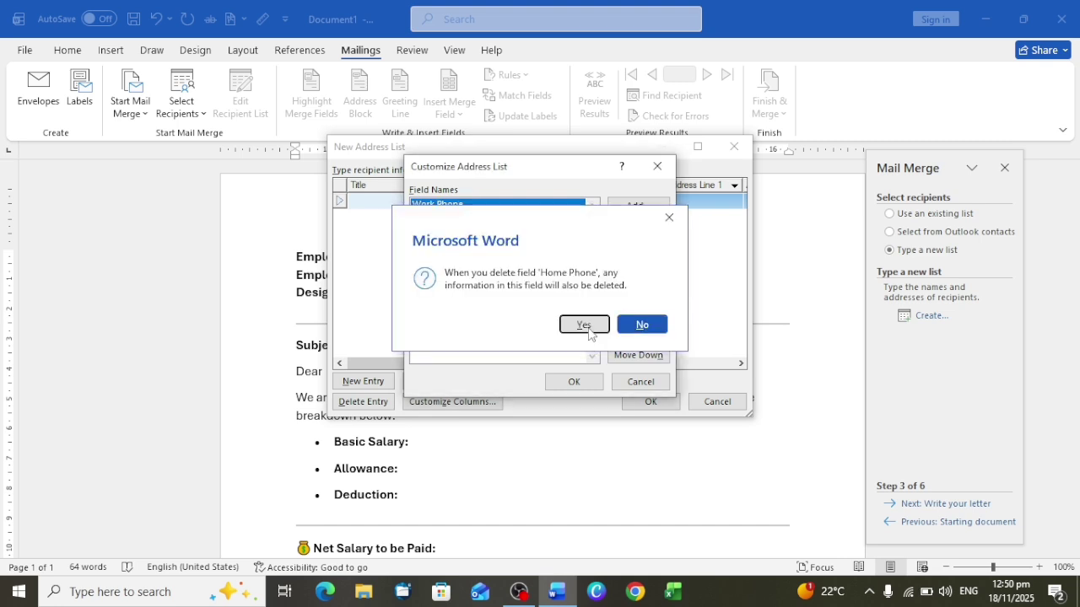
pyautogui.click(639, 231)
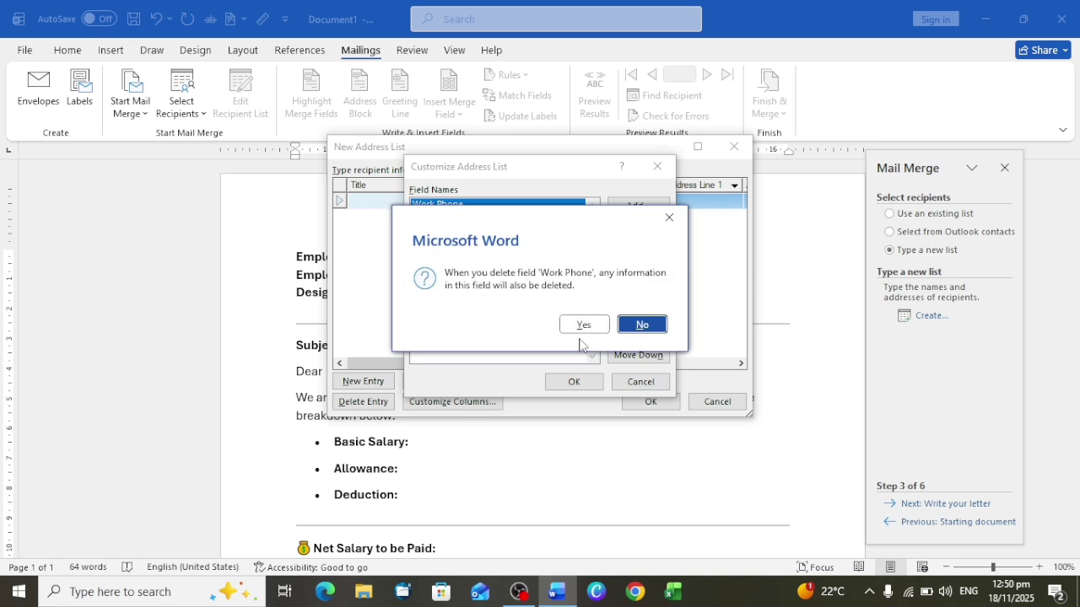
pyautogui.click(582, 326)
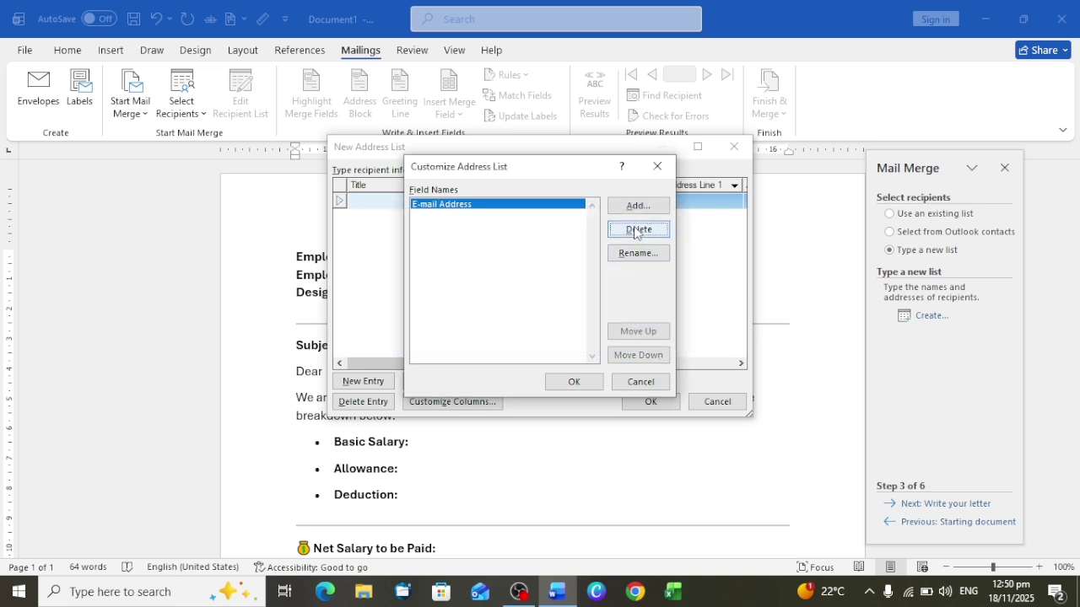
pyautogui.click(638, 229)
pyautogui.click(584, 325)
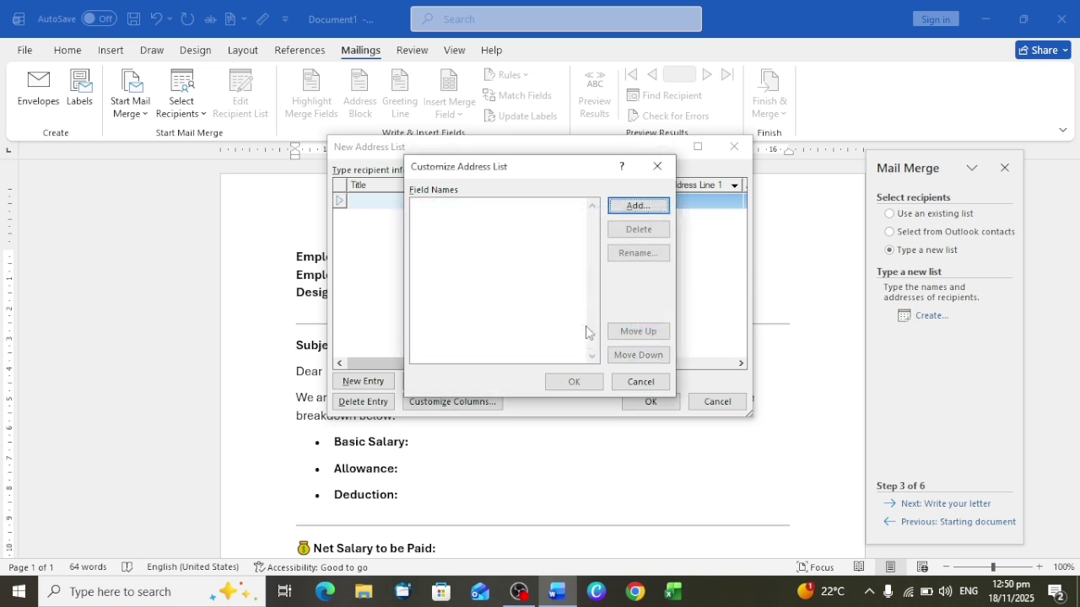
# Add a field named 'Employee' to the recipient list, dismissing the extra empty Add Field prompt
pyautogui.click(628, 207)
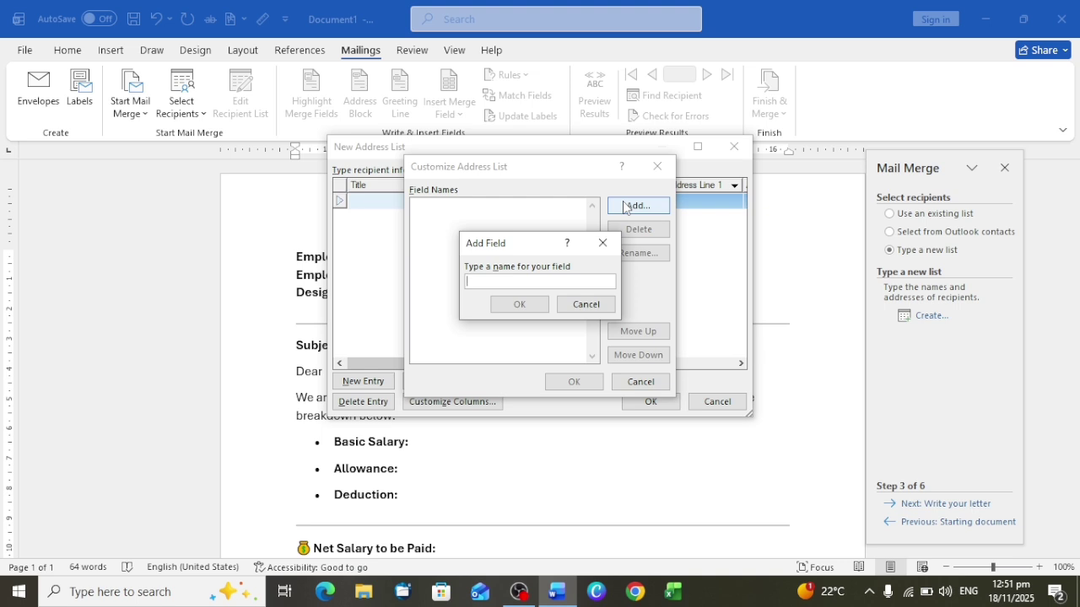
pyautogui.write('employee')
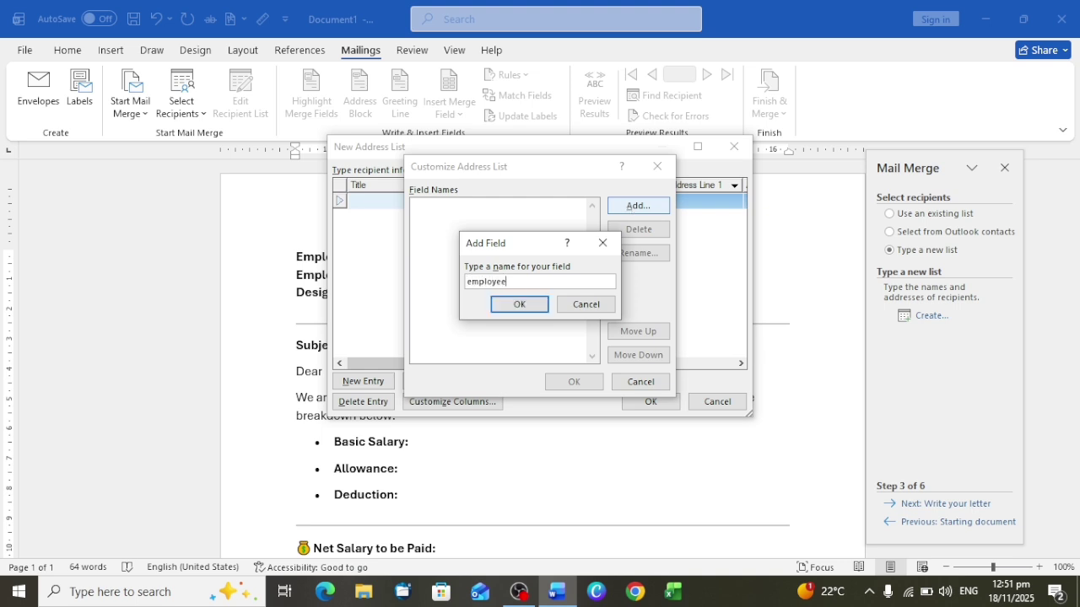
pyautogui.press('BackSpace')
pyautogui.press('BackSpace')
pyautogui.press('BackSpace')
pyautogui.press('BackSpace')
pyautogui.press('BackSpace')
pyautogui.press('BackSpace')
pyautogui.press('BackSpace')
pyautogui.press('BackSpace')
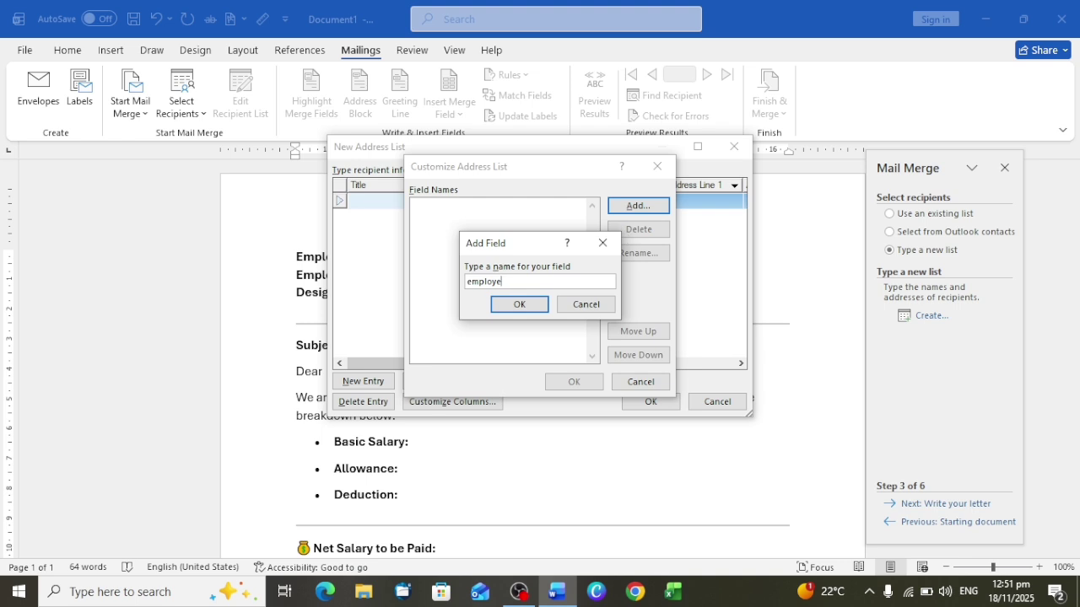
pyautogui.write('Employee')
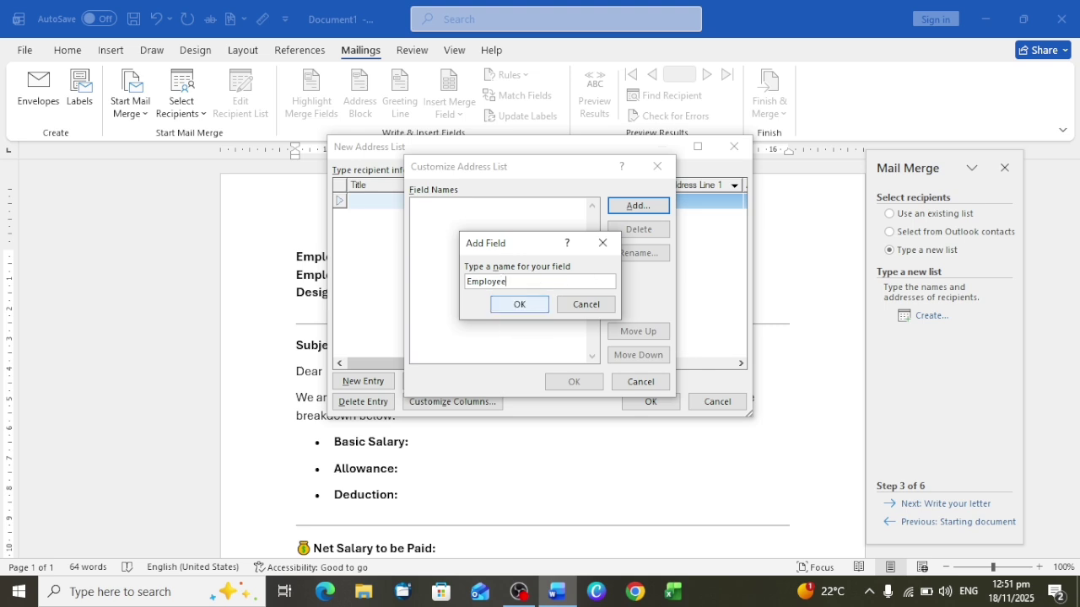
pyautogui.click(521, 306)
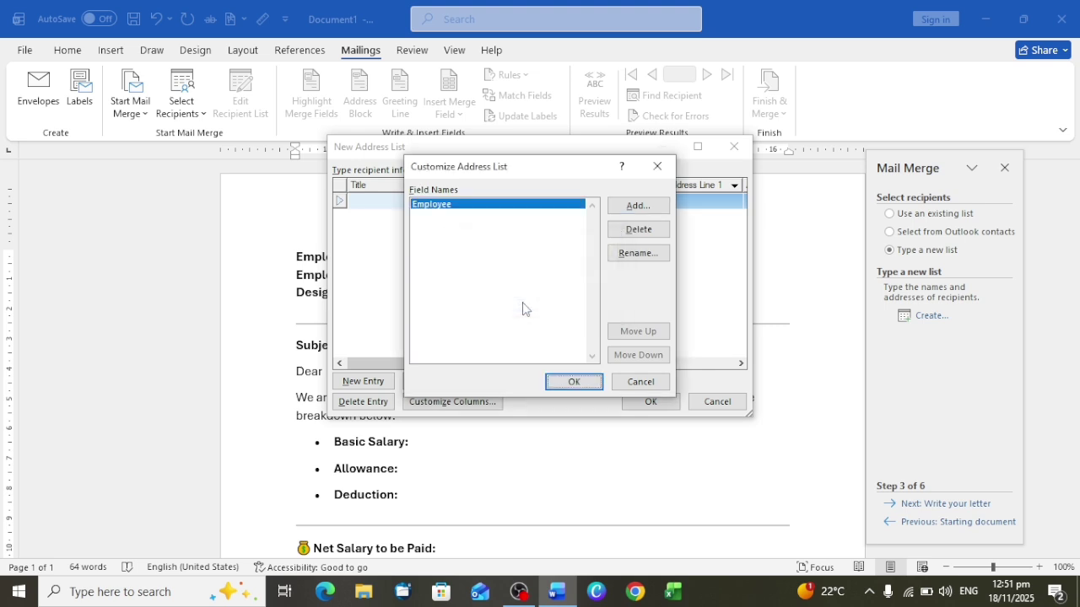
pyautogui.click(638, 208)
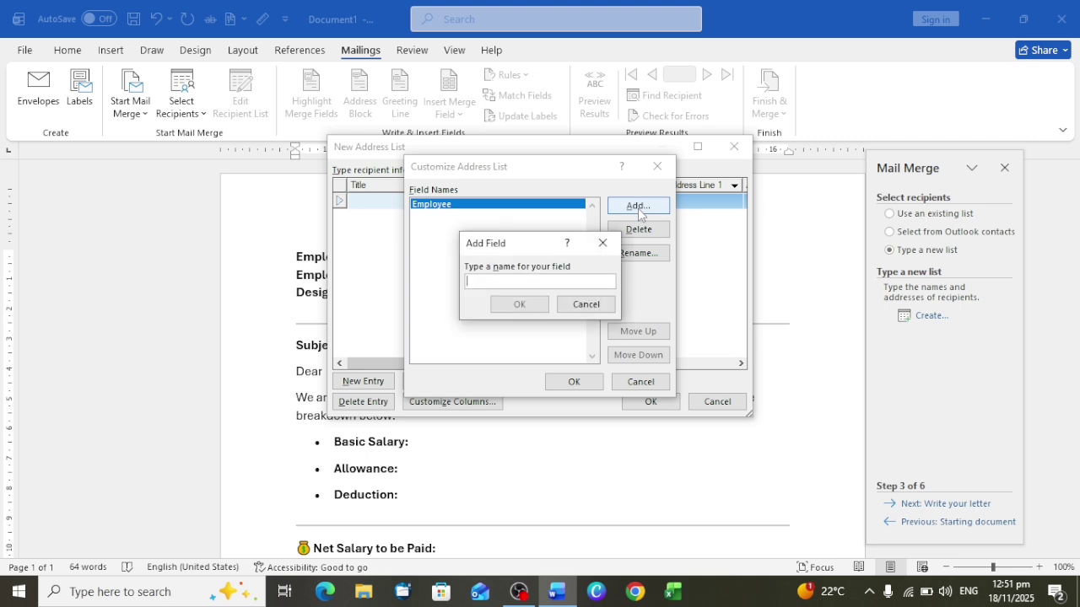
pyautogui.click(479, 168)
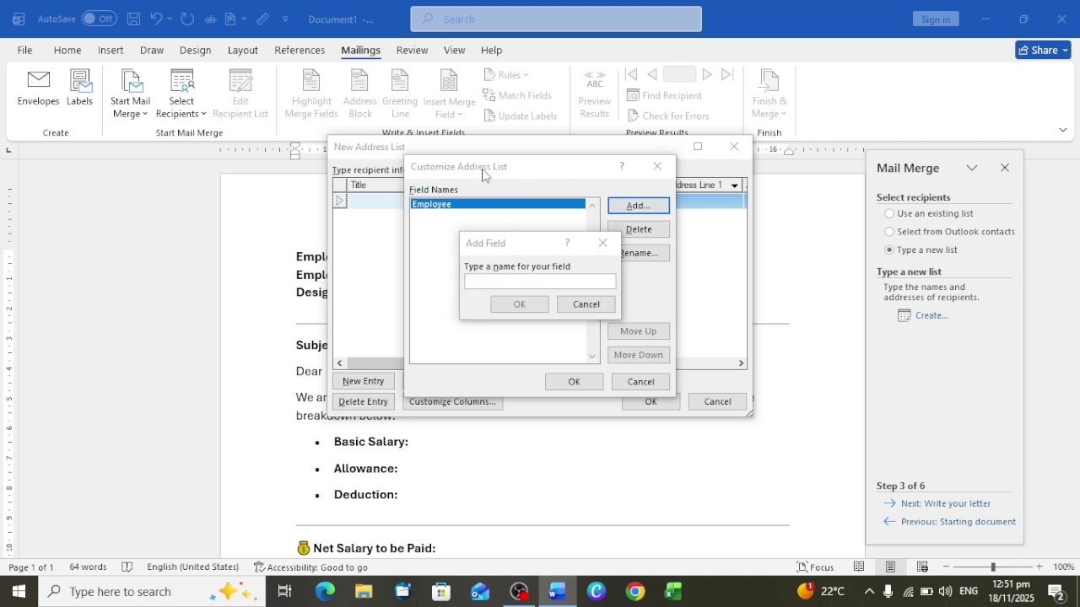
pyautogui.click(602, 243)
pyautogui.moveTo(534, 164); pyautogui.dragTo(647, 206)
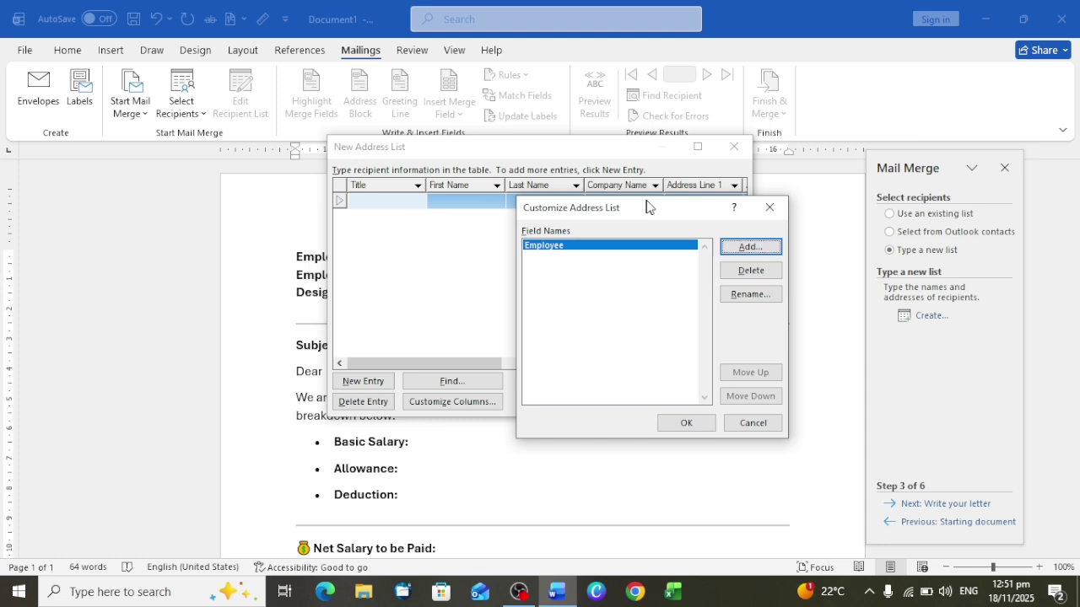
# Add the Salary, Designation and Name fields to the recipient list
pyautogui.click(550, 153)
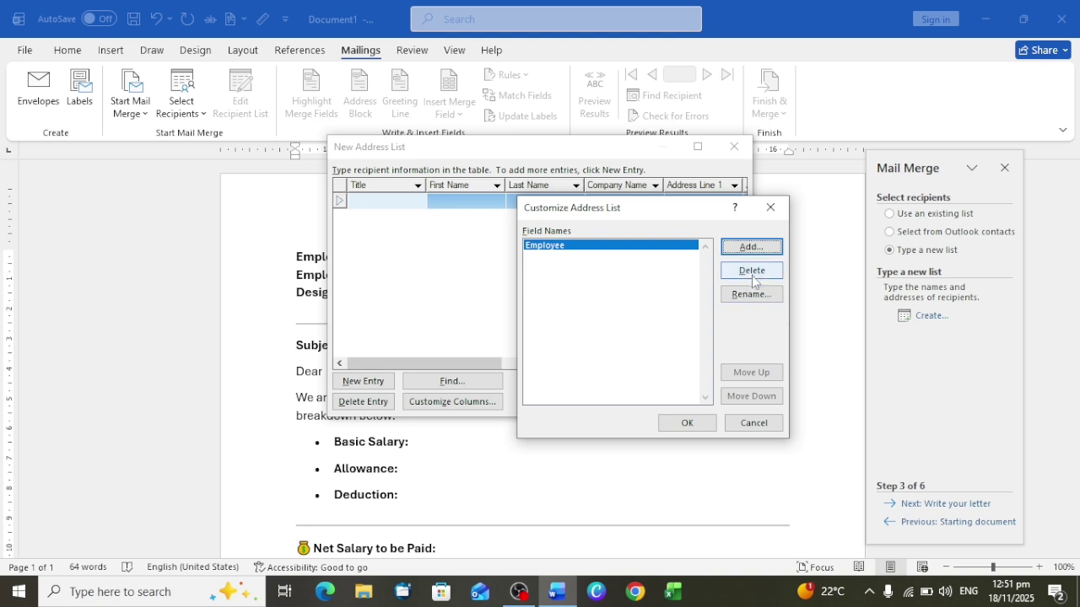
pyautogui.click(751, 247)
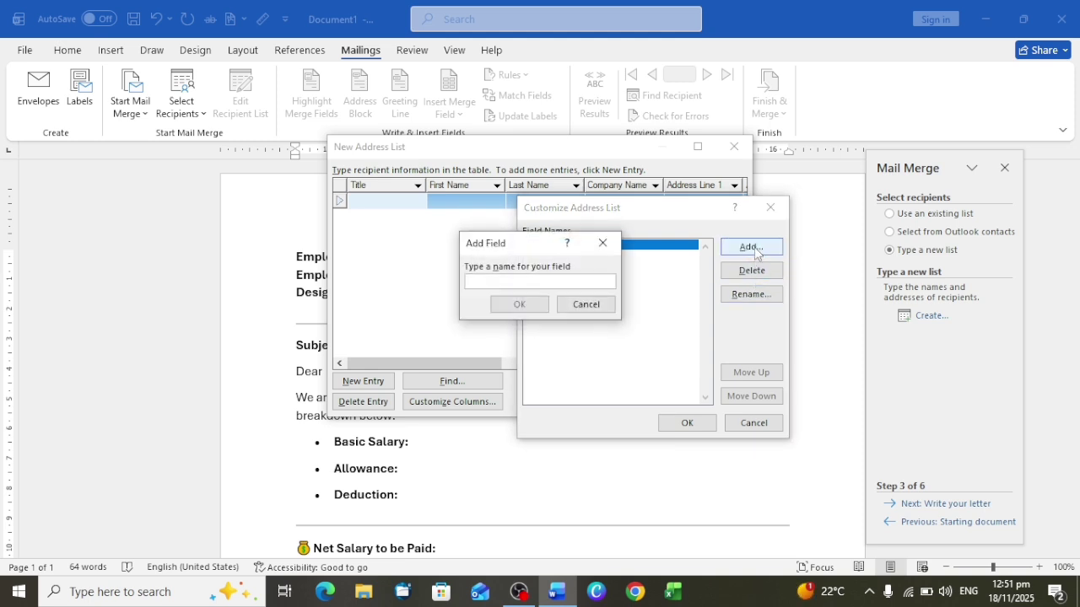
pyautogui.write('s')
pyautogui.press('BackSpace')
pyautogui.press('BackSpace')
pyautogui.write('Salary')
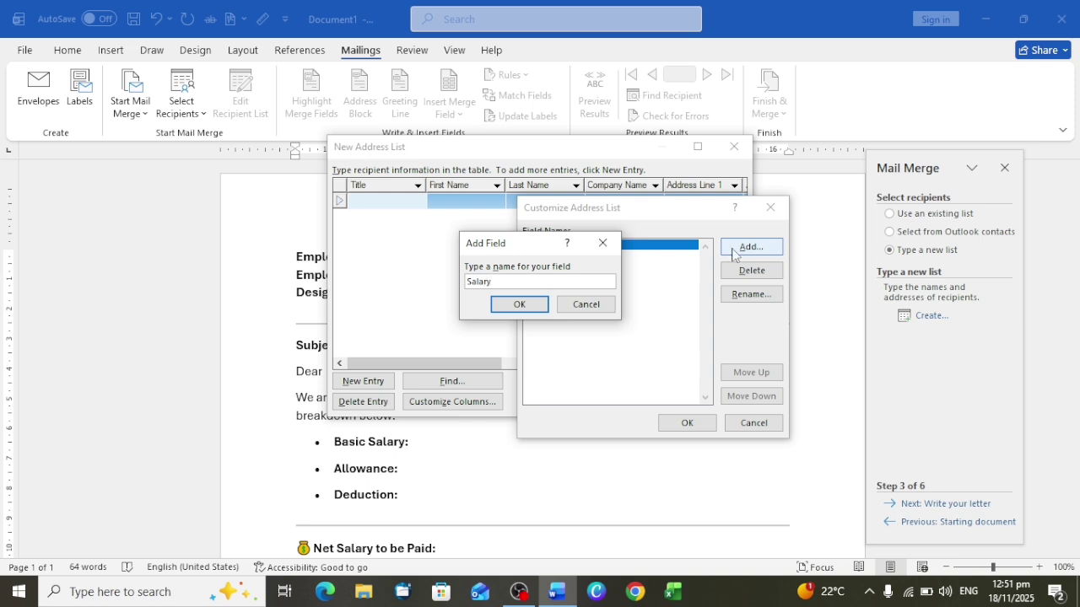
pyautogui.click(533, 309)
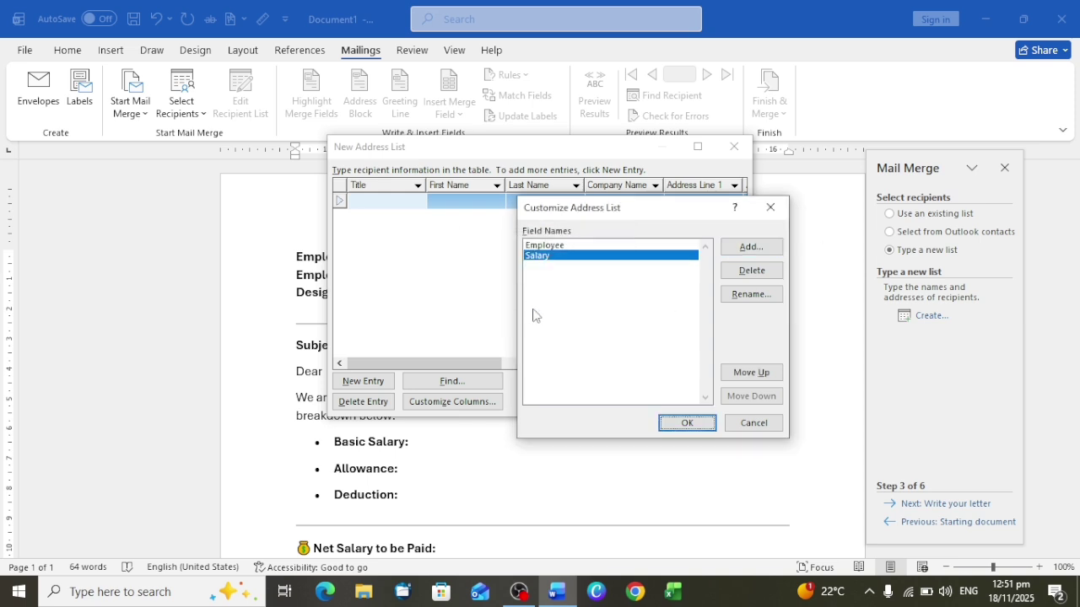
pyautogui.click(745, 250)
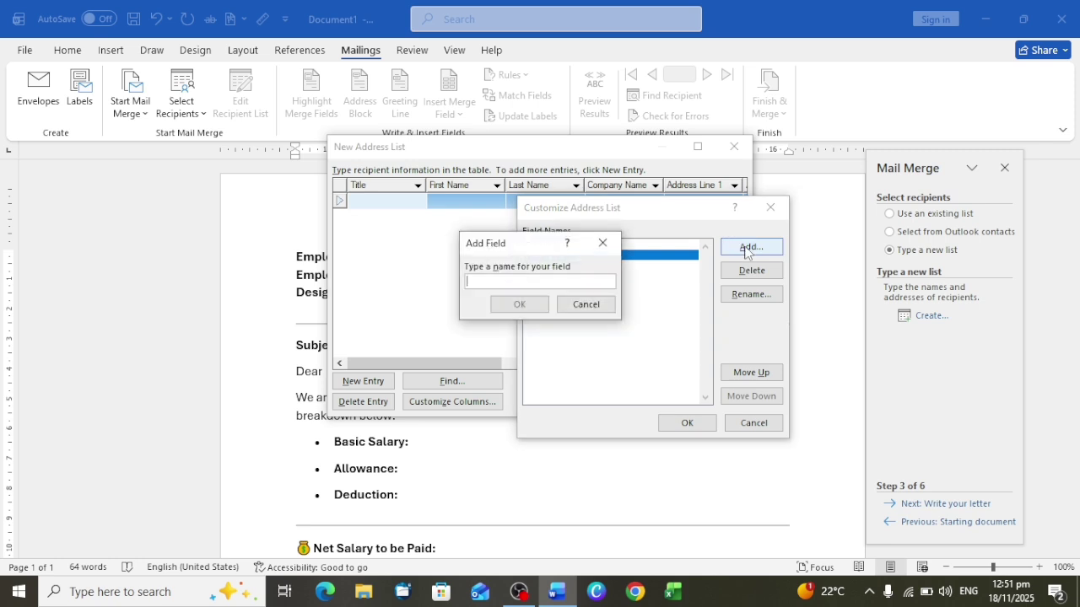
pyautogui.write('Designation')
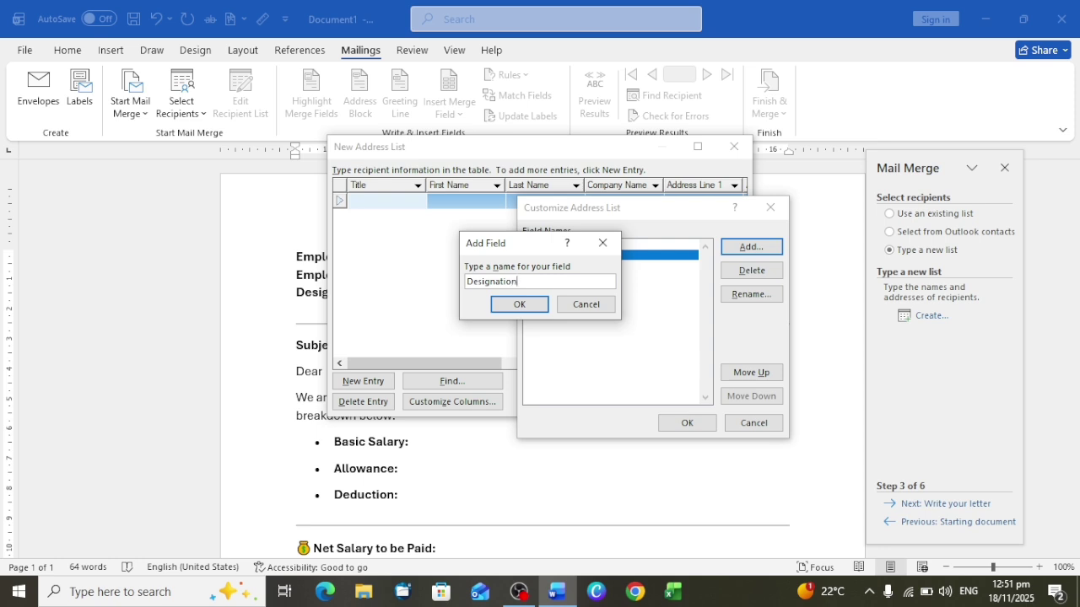
pyautogui.click(516, 309)
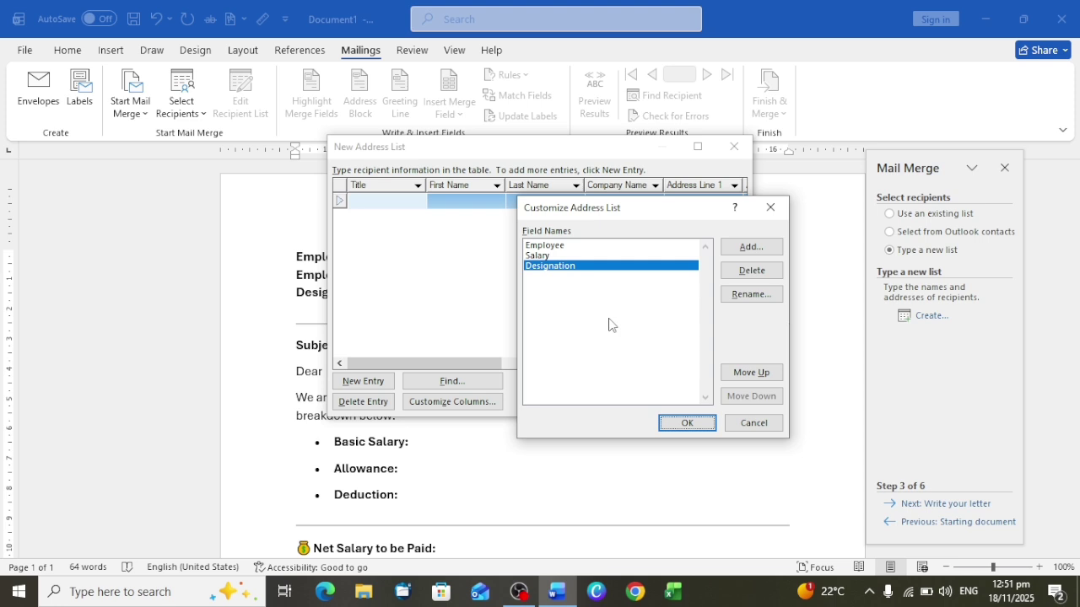
pyautogui.click(748, 248)
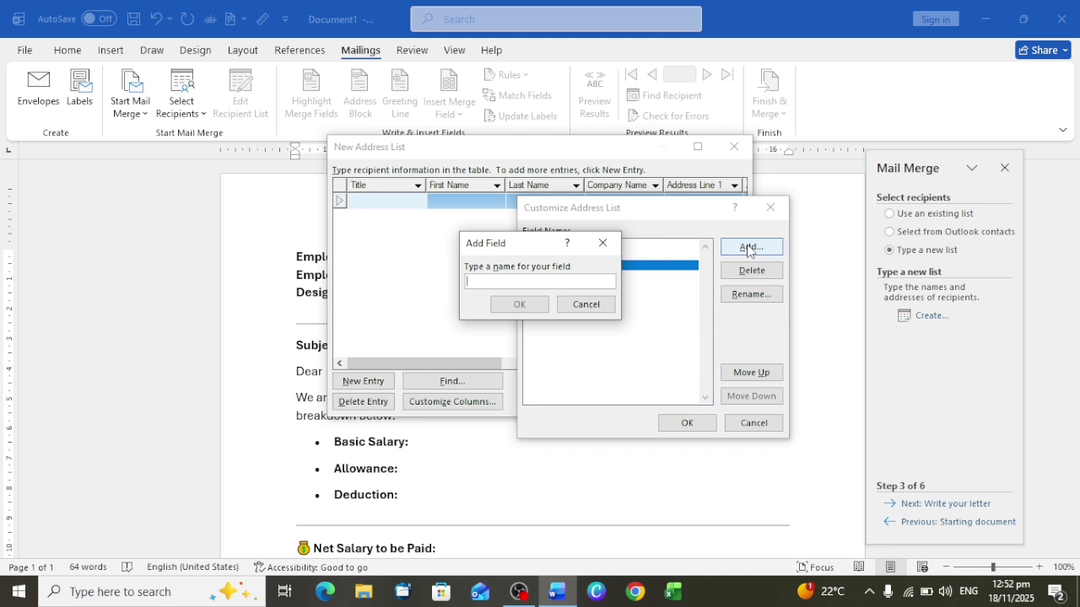
pyautogui.write('N')
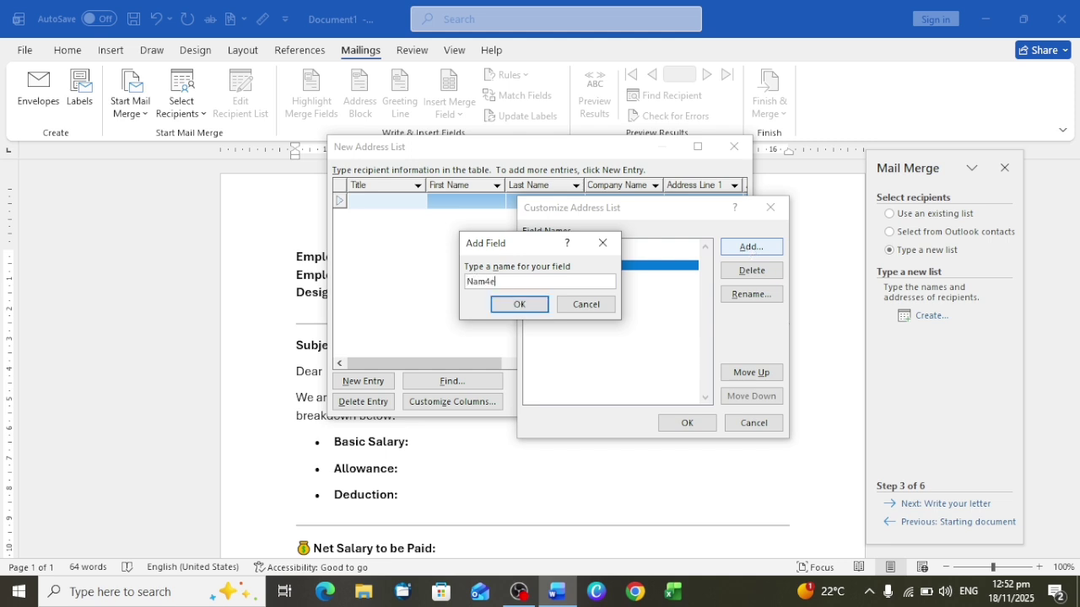
pyautogui.write('am4e')
pyautogui.press('BackSpace')
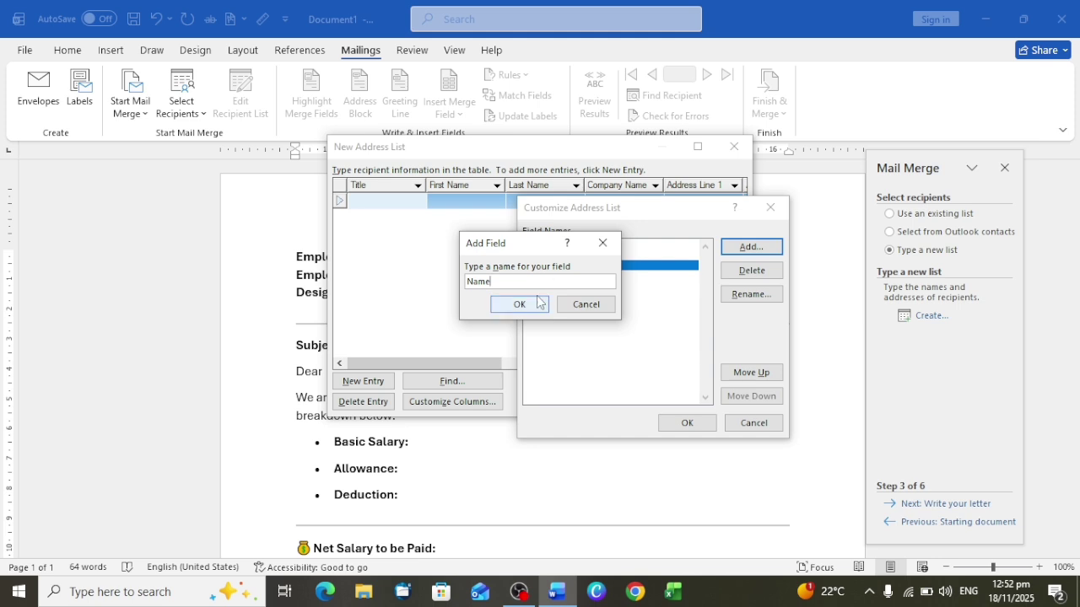
pyautogui.click(519, 305)
# Add the F/ Name and Compnoy Name fields and accept the customized field list
pyautogui.click(750, 247)
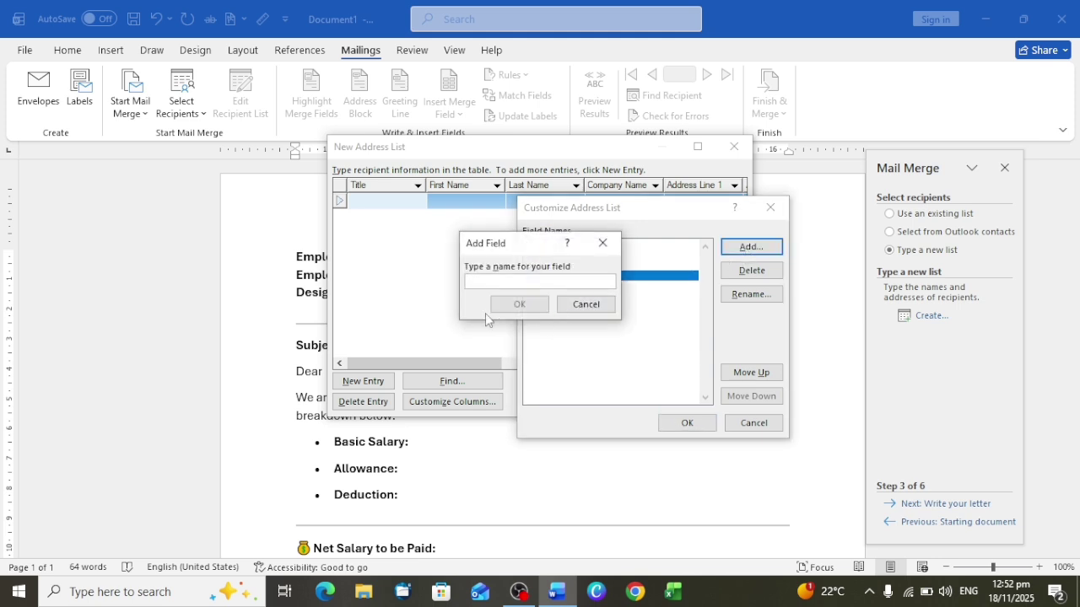
pyautogui.write('F/ Name')
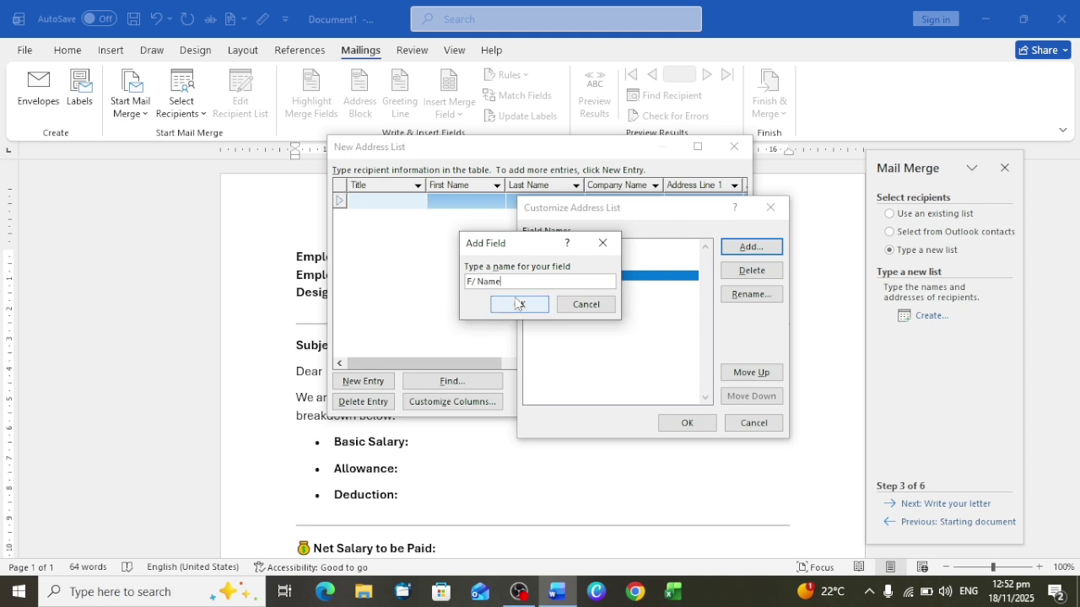
pyautogui.click(519, 305)
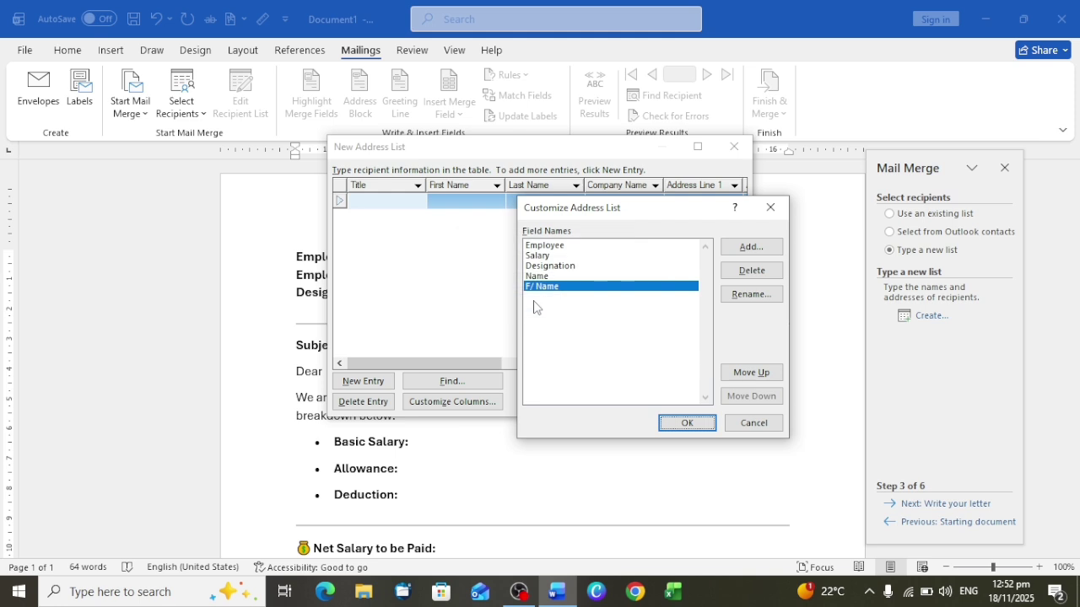
pyautogui.click(750, 248)
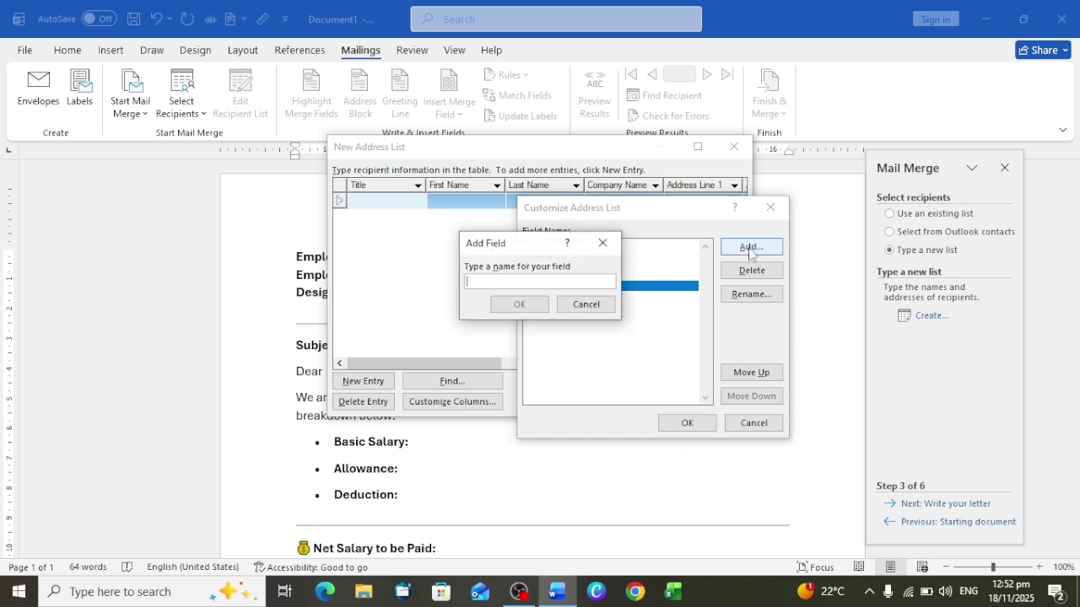
pyautogui.write('Com')
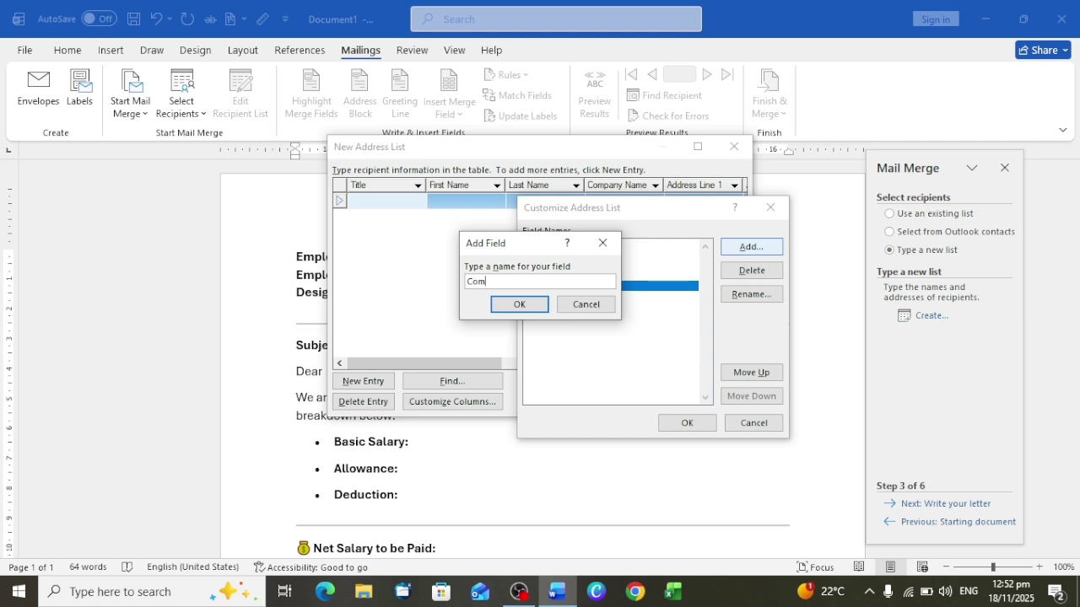
pyautogui.write('pnoy Name')
pyautogui.click(517, 310)
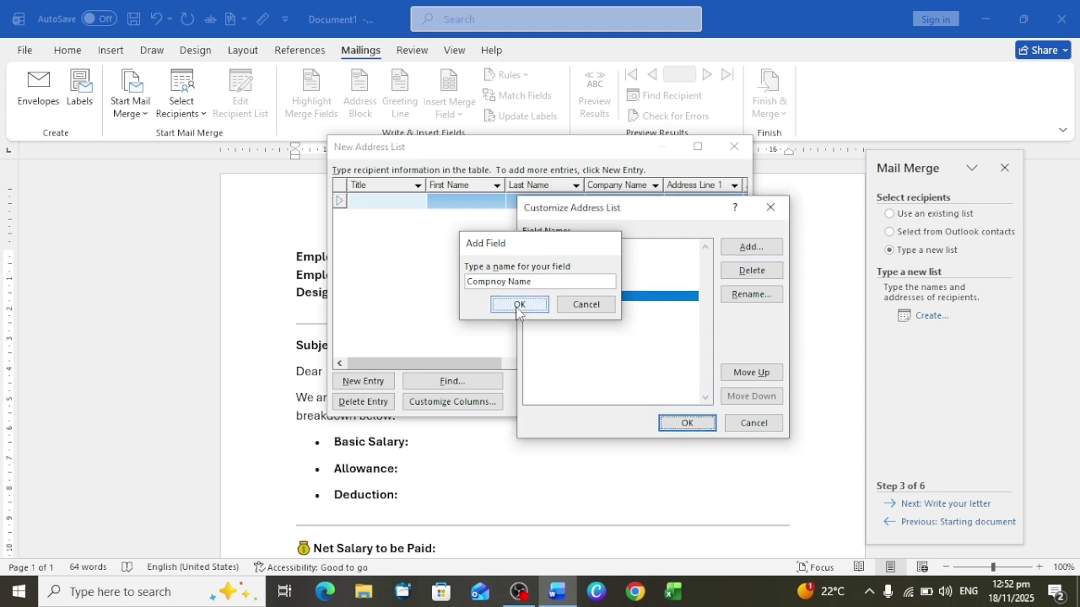
pyautogui.click(683, 424)
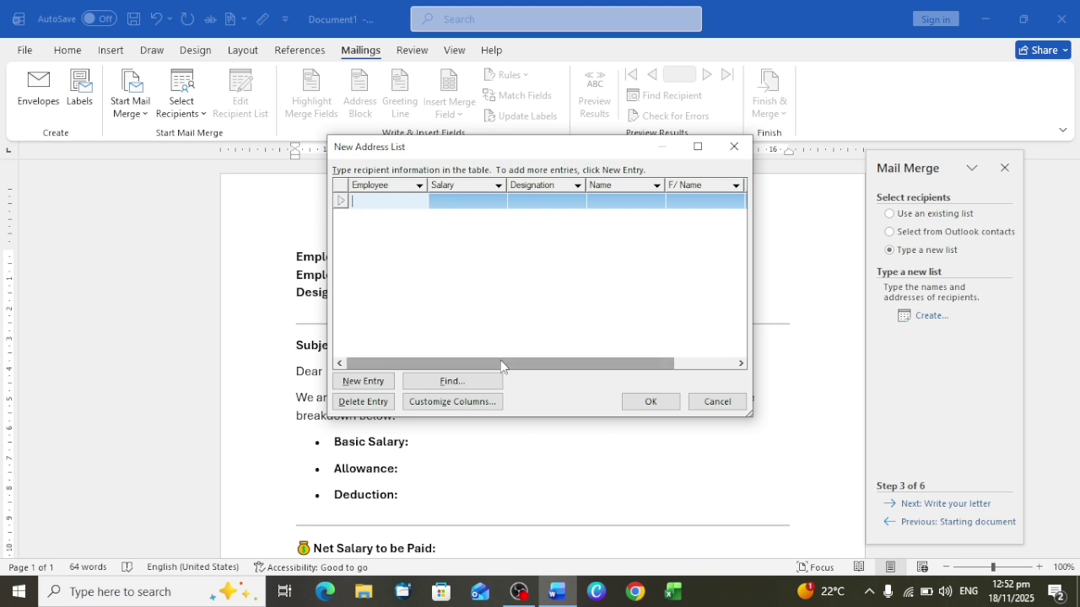
# In Customize Columns, delete the Name and F/ Name fields and apply the four-column list
pyautogui.moveTo(500, 362); pyautogui.dragTo(556, 365)
pyautogui.moveTo(627, 364); pyautogui.dragTo(386, 359)
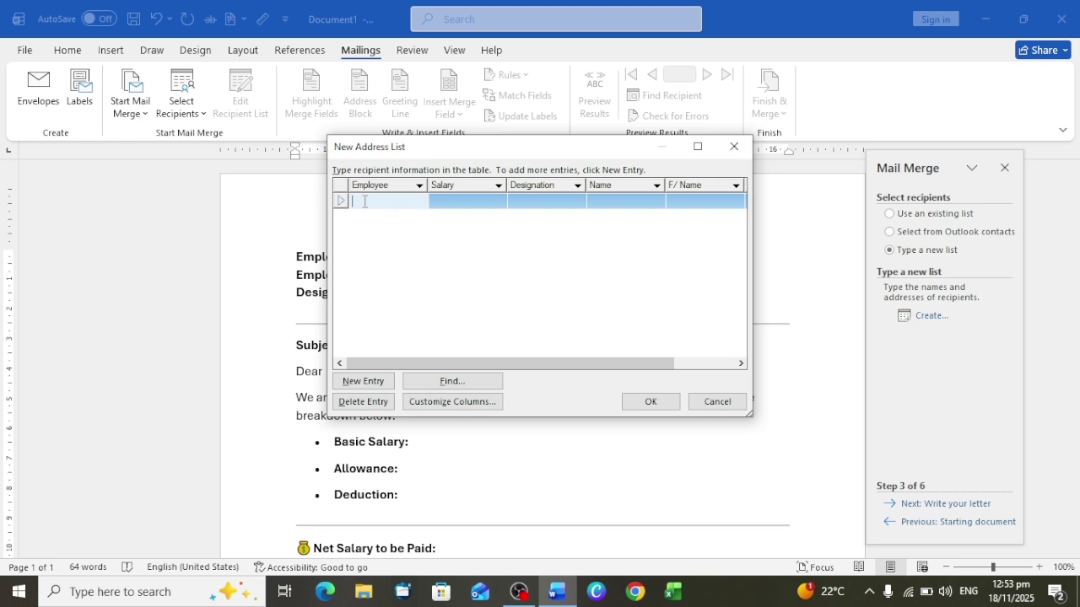
pyautogui.click(437, 403)
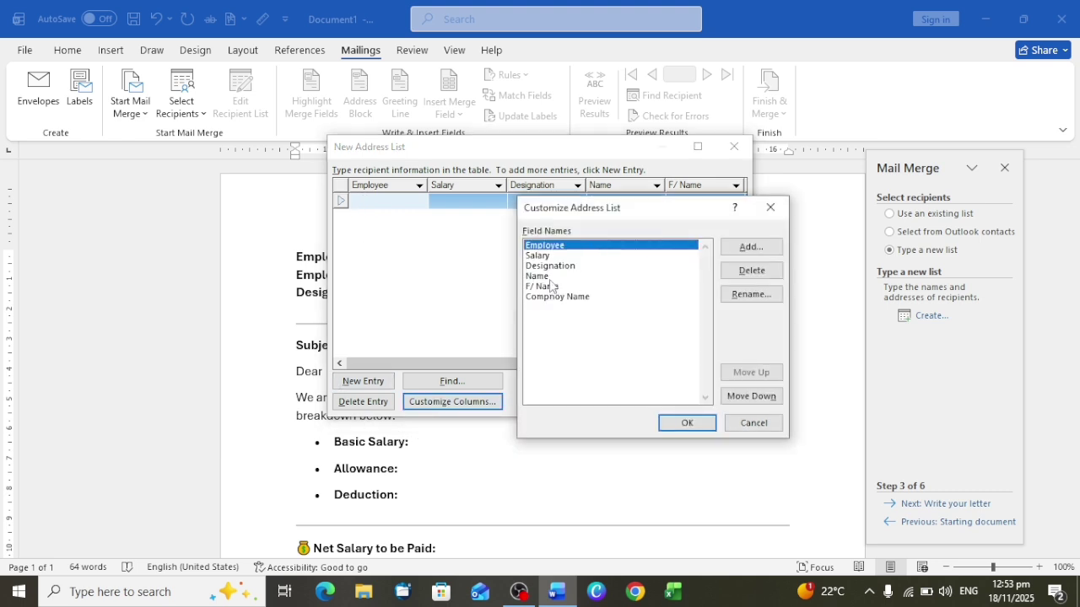
pyautogui.click(544, 277)
pyautogui.click(751, 270)
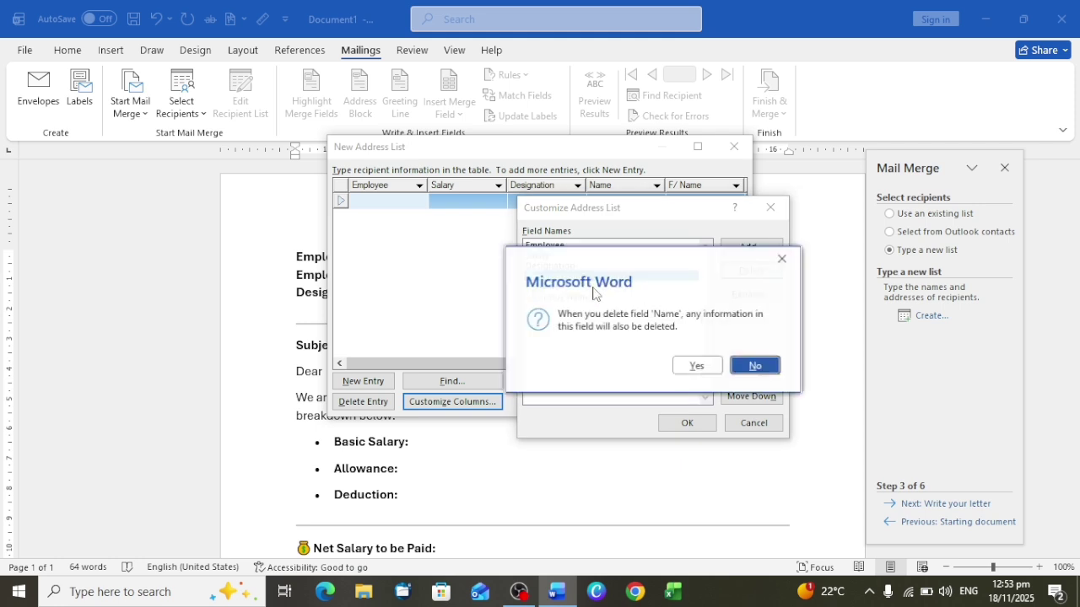
pyautogui.click(690, 367)
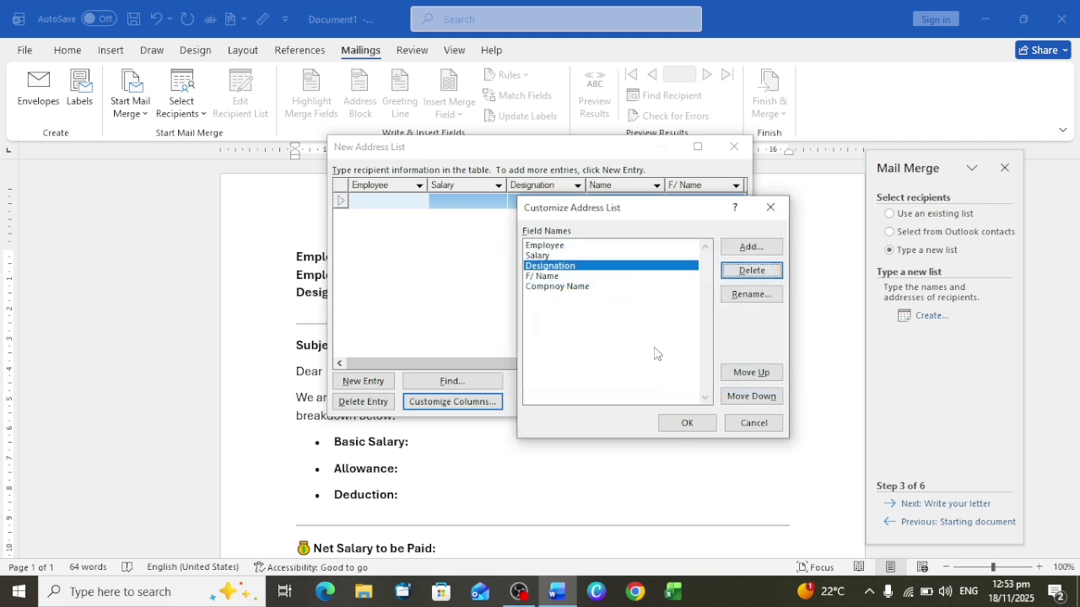
pyautogui.click(542, 279)
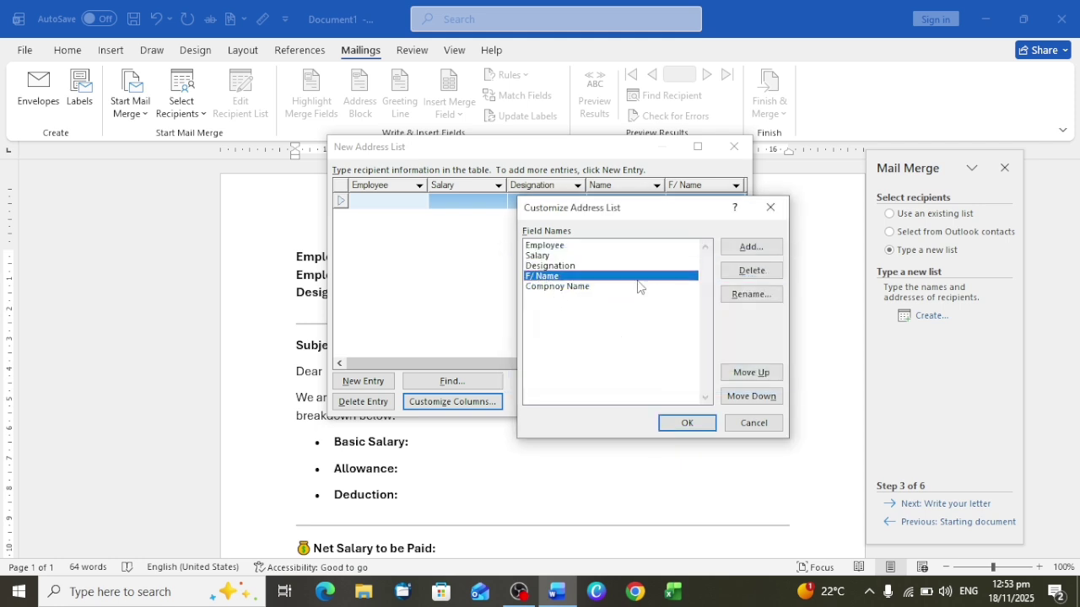
pyautogui.click(734, 277)
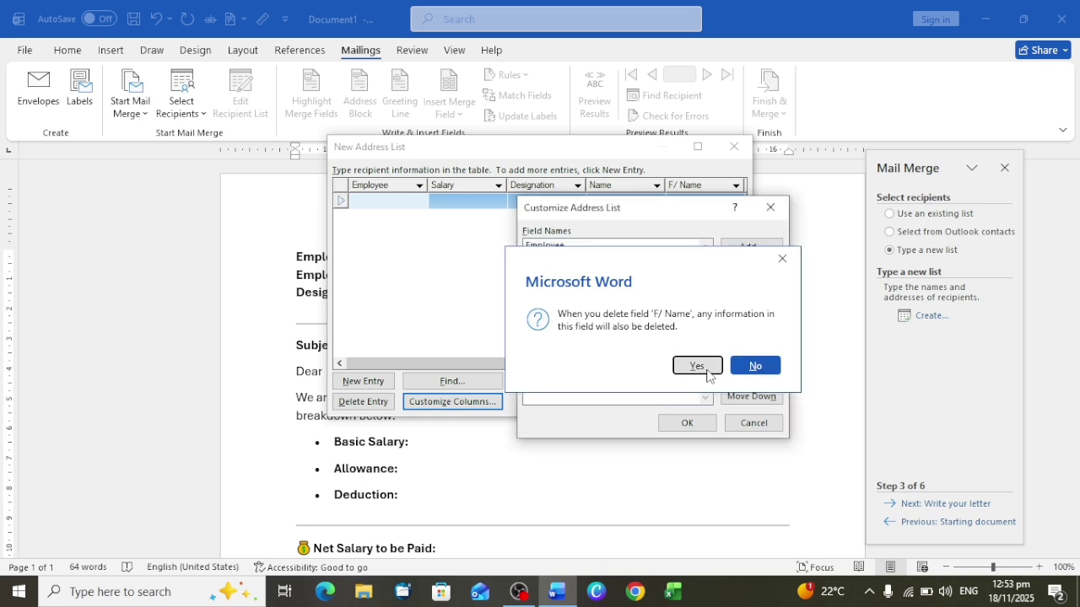
pyautogui.click(705, 369)
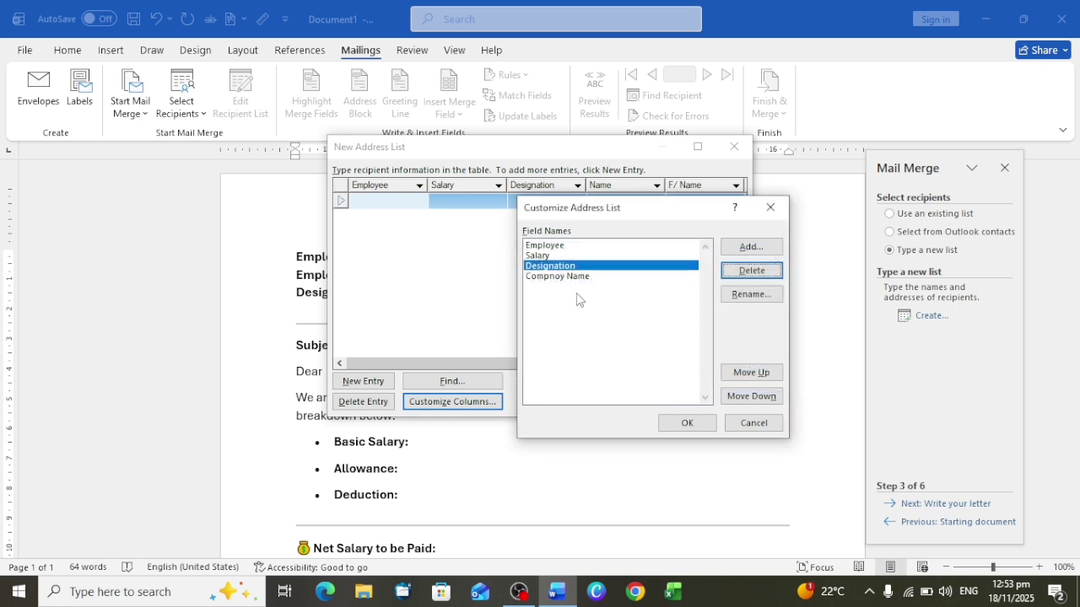
pyautogui.click(698, 427)
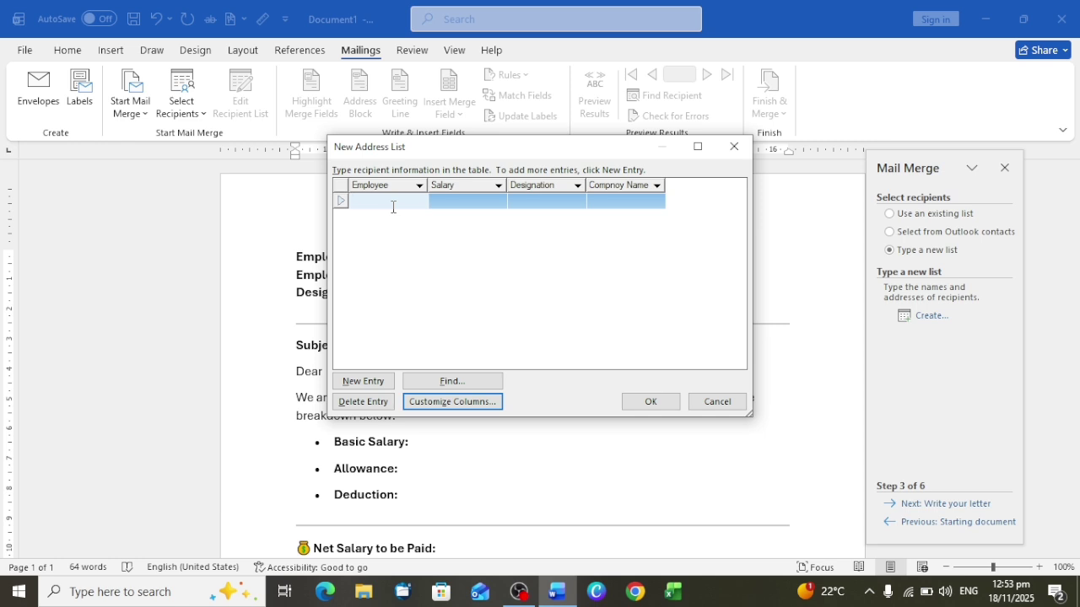
# Fill the first recipient row with the employee's name, salary 500000, designation ceo, company Jack
pyautogui.write('Afan')
pyautogui.click(475, 205)
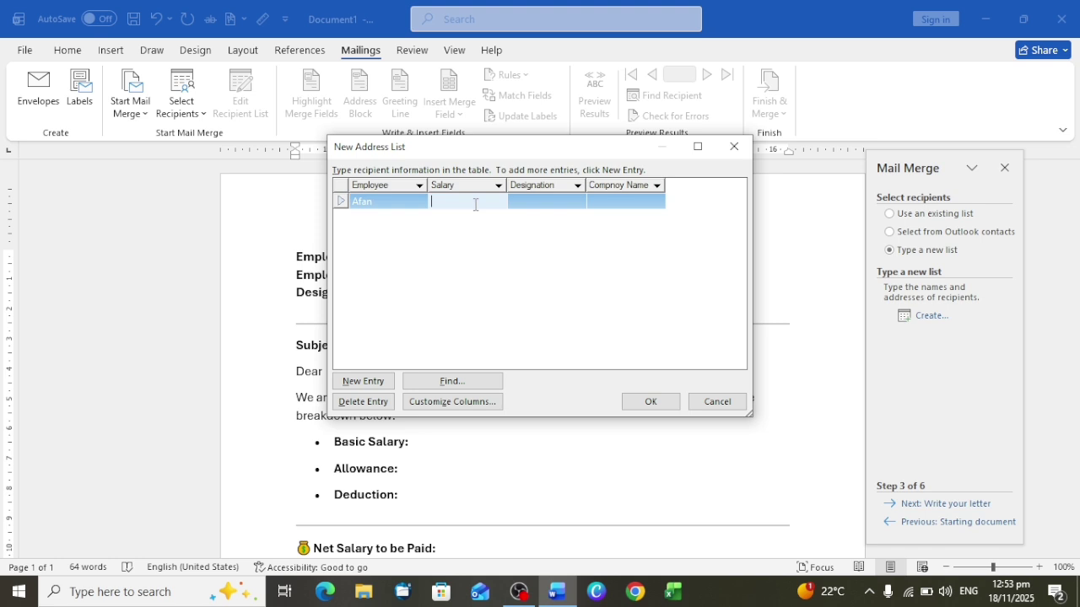
pyautogui.write('500000')
pyautogui.click(524, 200)
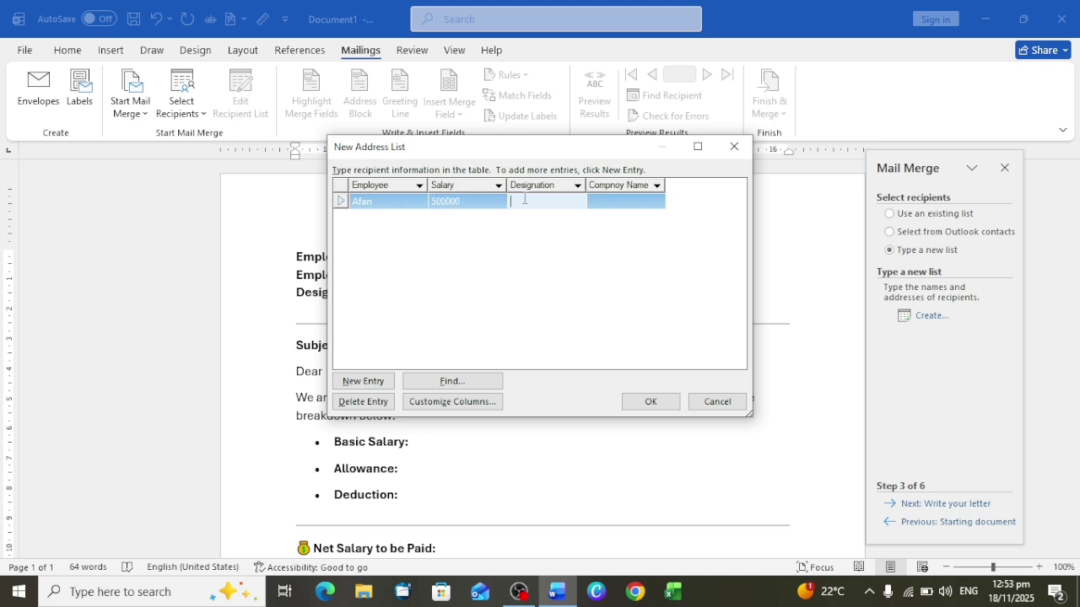
pyautogui.write('ceo')
pyautogui.click(629, 203)
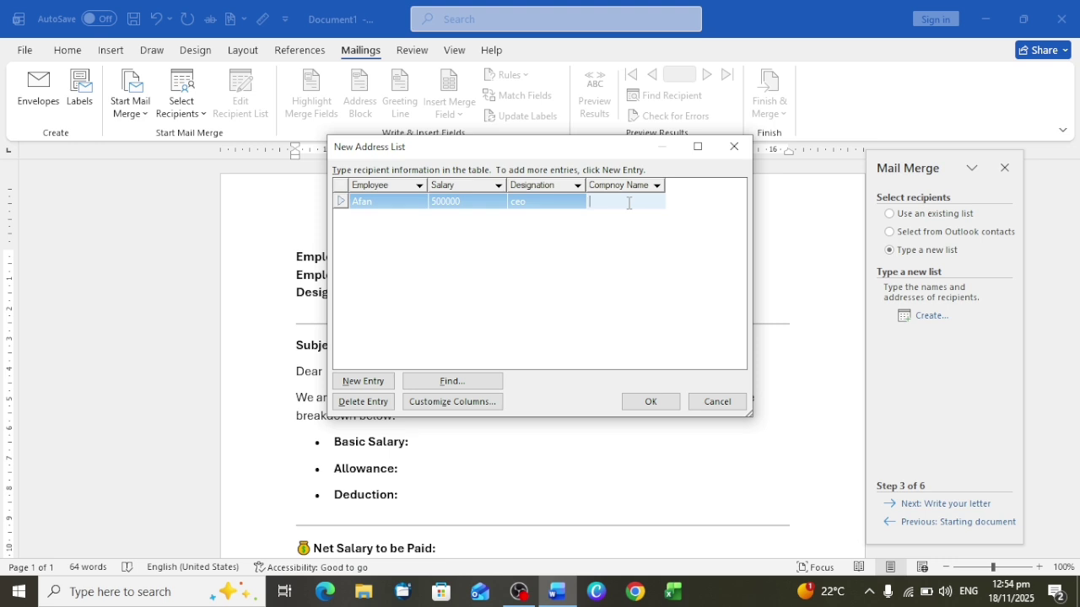
pyautogui.write('Jack')
pyautogui.click(372, 387)
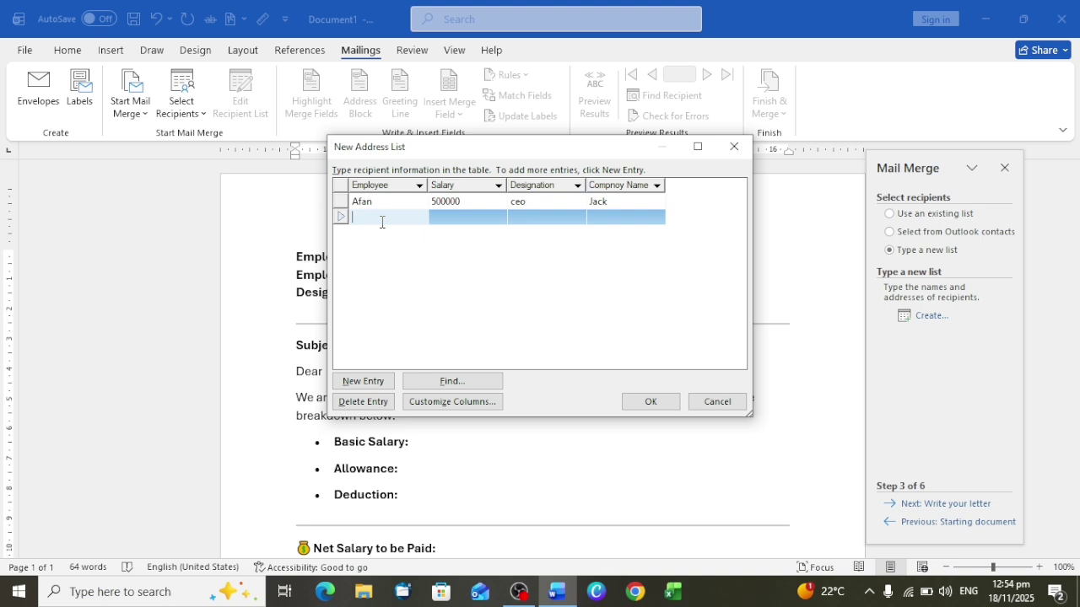
# Fill the second recipient row with the employee's name, salary 350000, designation Manager, company Jack
pyautogui.write('Sudais')
pyautogui.click(452, 223)
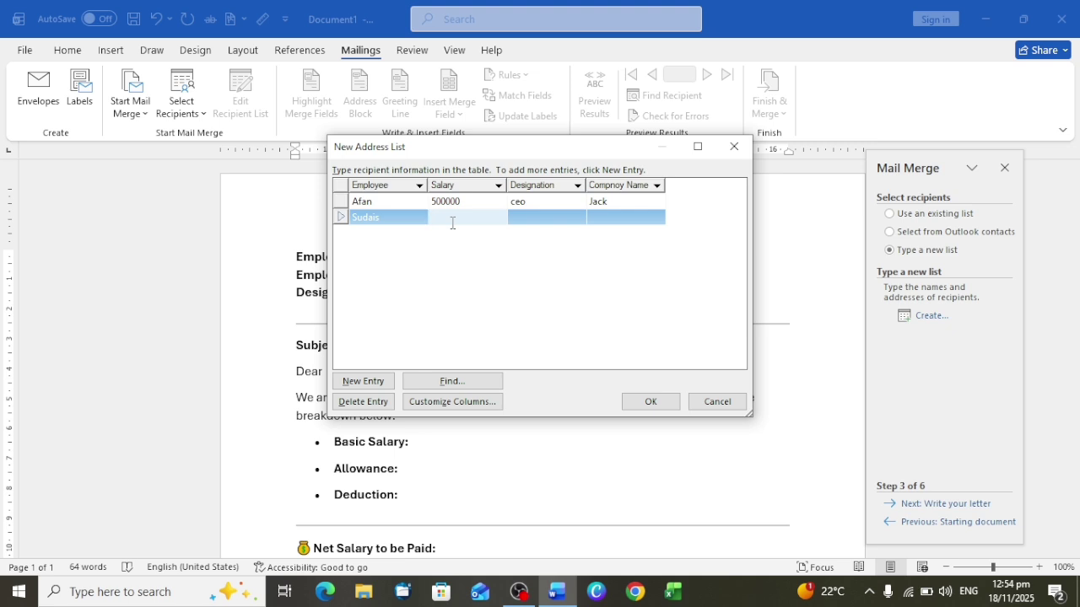
pyautogui.write('350000')
pyautogui.click(554, 216)
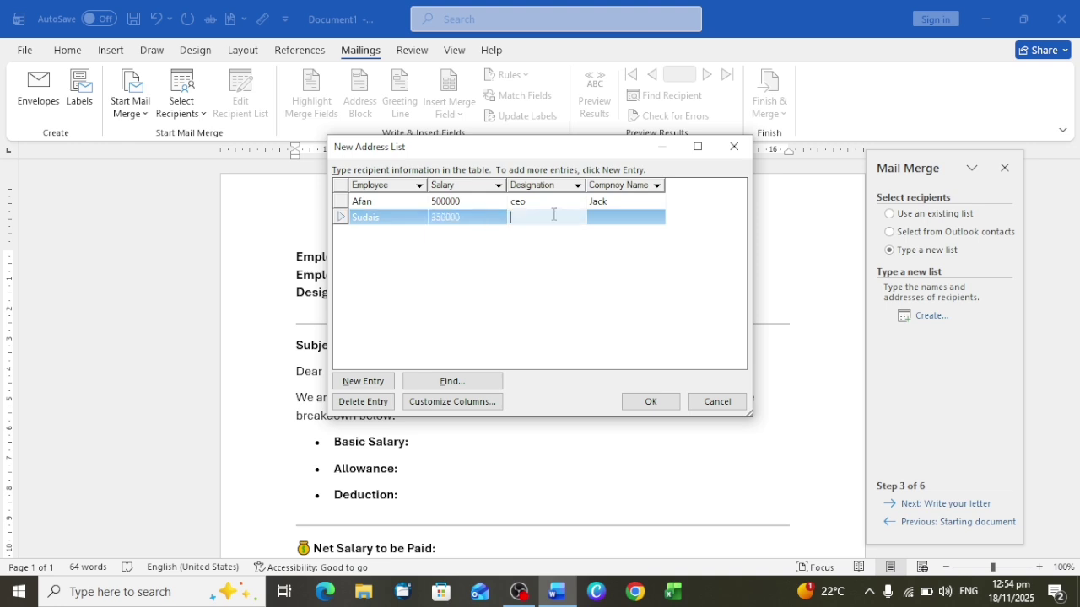
pyautogui.write('Manager')
pyautogui.click(622, 219)
pyautogui.write('Jack')
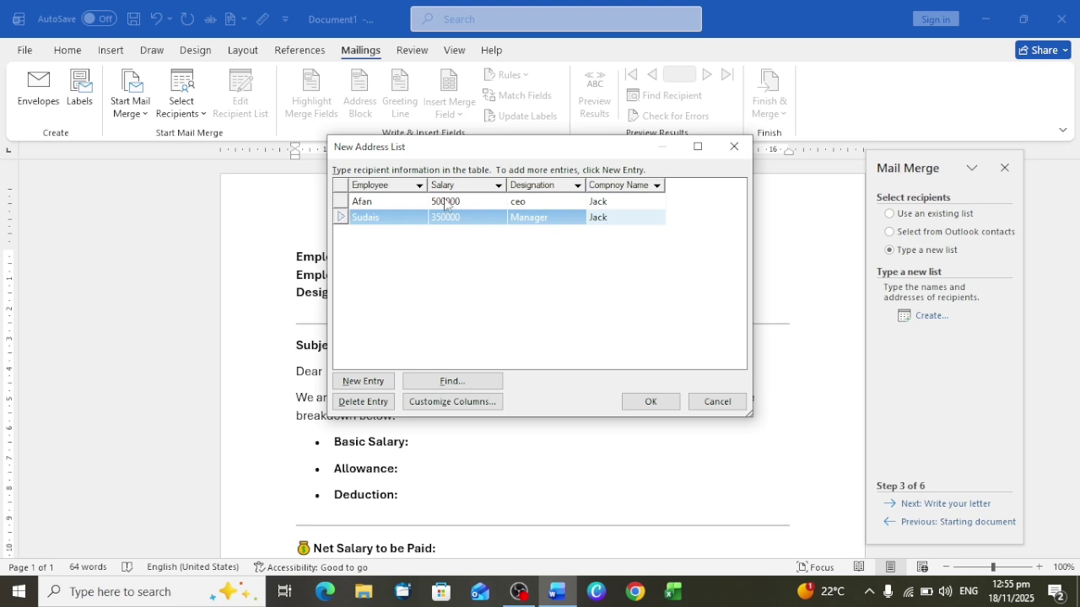
# Start a third entry with the employee's name and type 'Finanace Manager' into its Salary cell
pyautogui.click(366, 383)
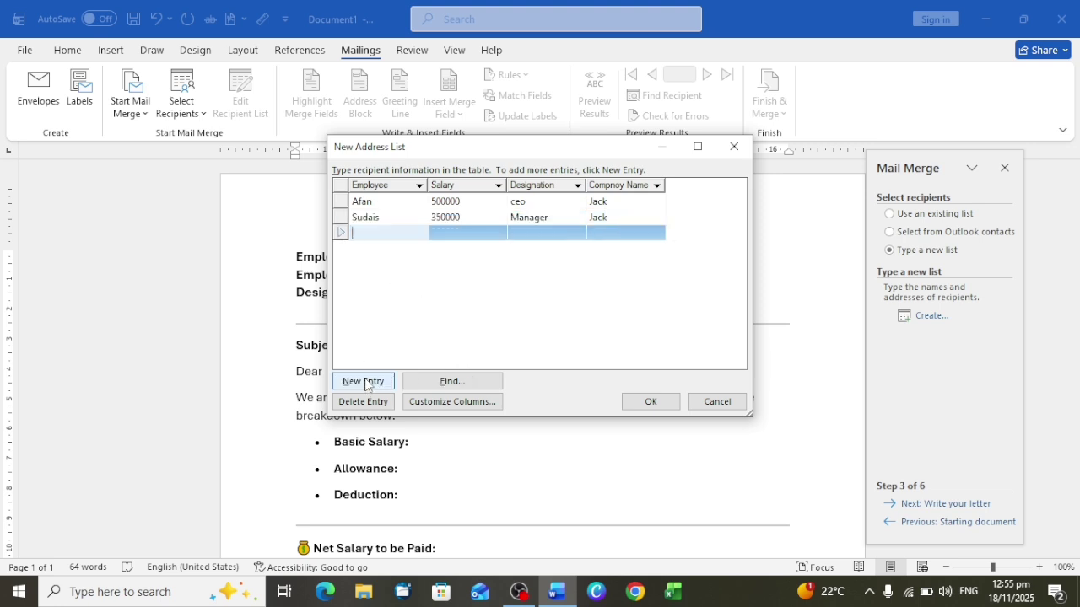
pyautogui.write('Zohn')
pyautogui.press('BackSpace')
pyautogui.write('an')
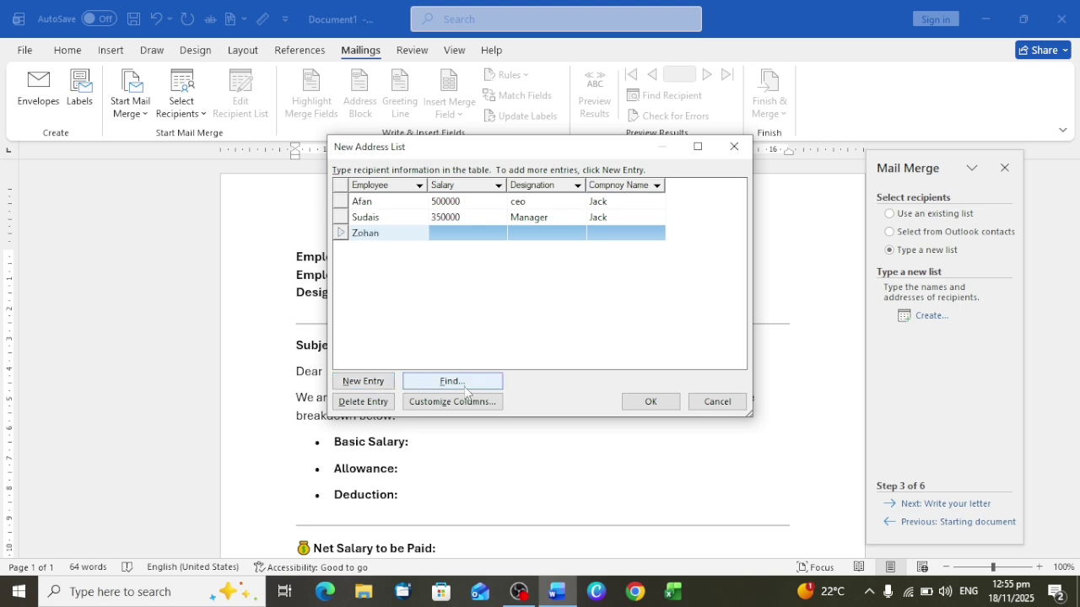
pyautogui.click(460, 235)
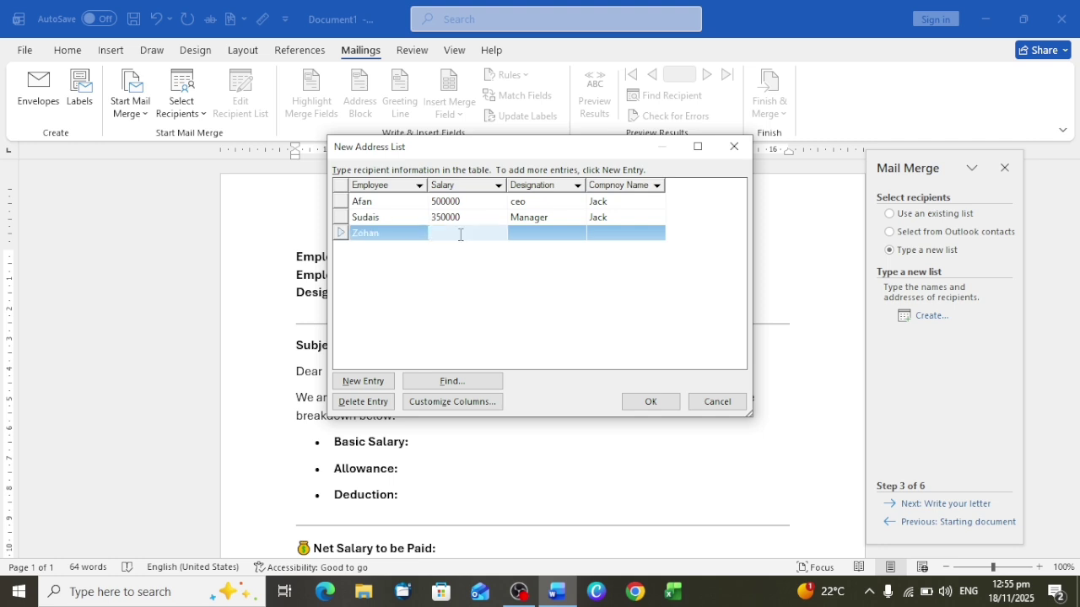
pyautogui.write('Finanace Managr')
pyautogui.press('BackSpace')
pyautogui.write('er')
# Move 'Finanace Manager' into the Designation cell and widen the Salary and Designation columns
pyautogui.moveTo(506, 180); pyautogui.dragTo(517, 181)
pyautogui.click(528, 232)
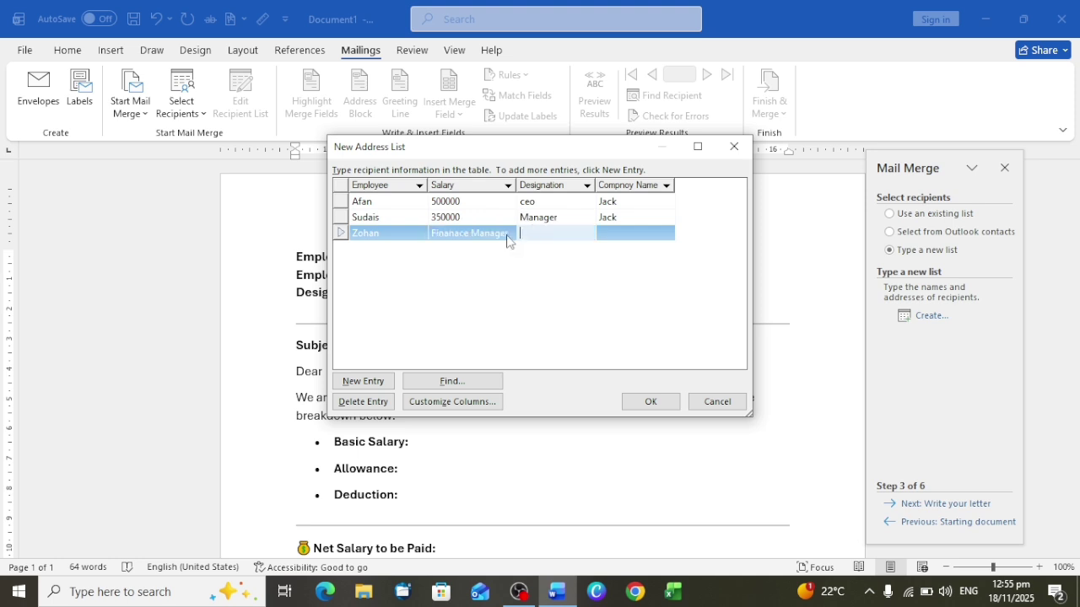
pyautogui.click(507, 240)
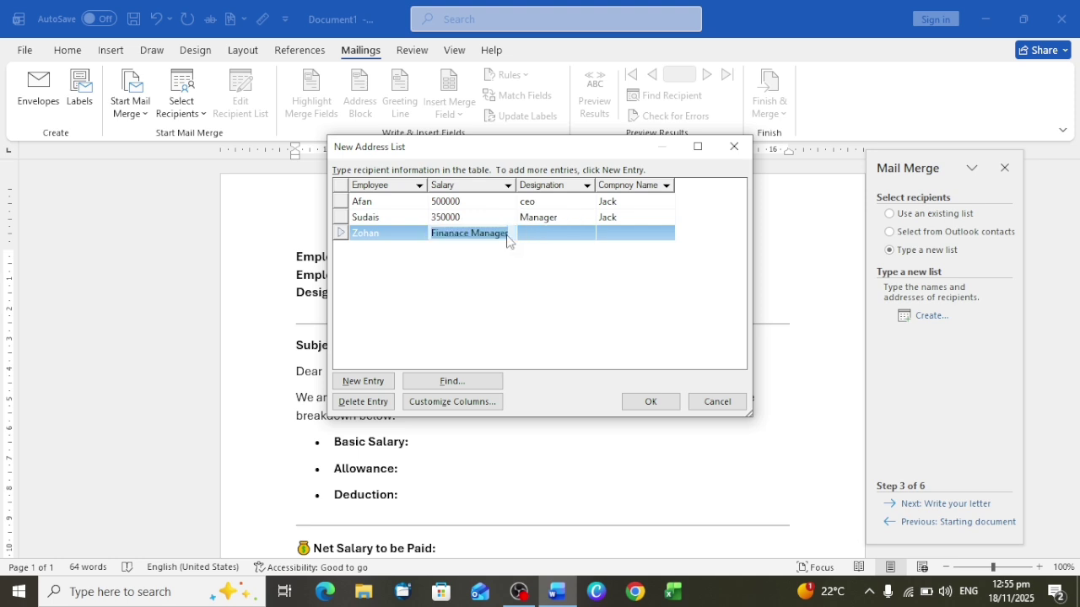
pyautogui.hotkey('ctrl', 'x')
pyautogui.click(534, 237)
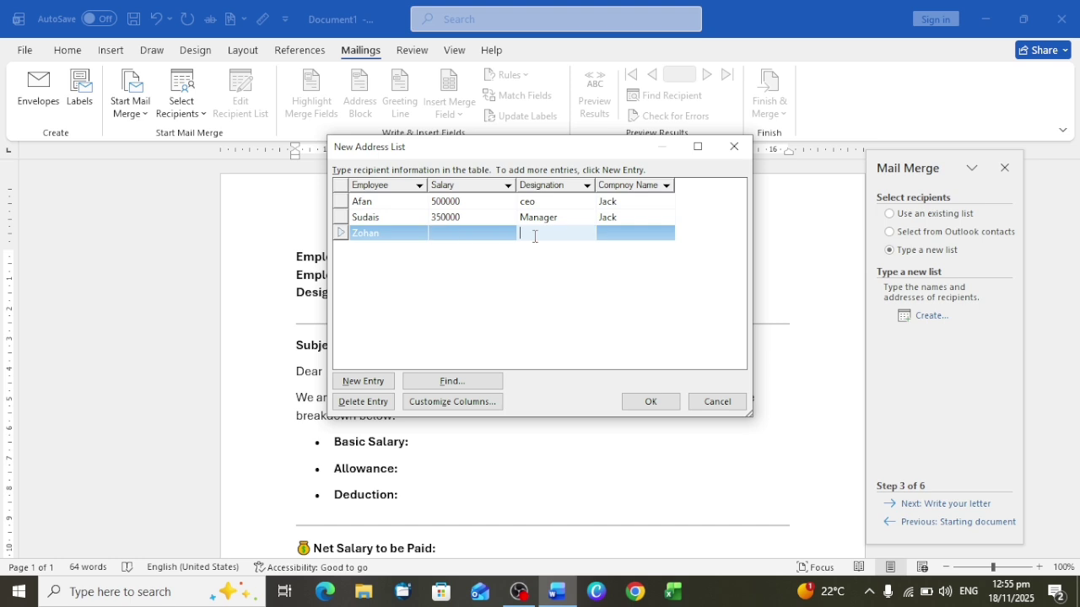
pyautogui.hotkey('ctrl', 'v')
pyautogui.click(476, 239)
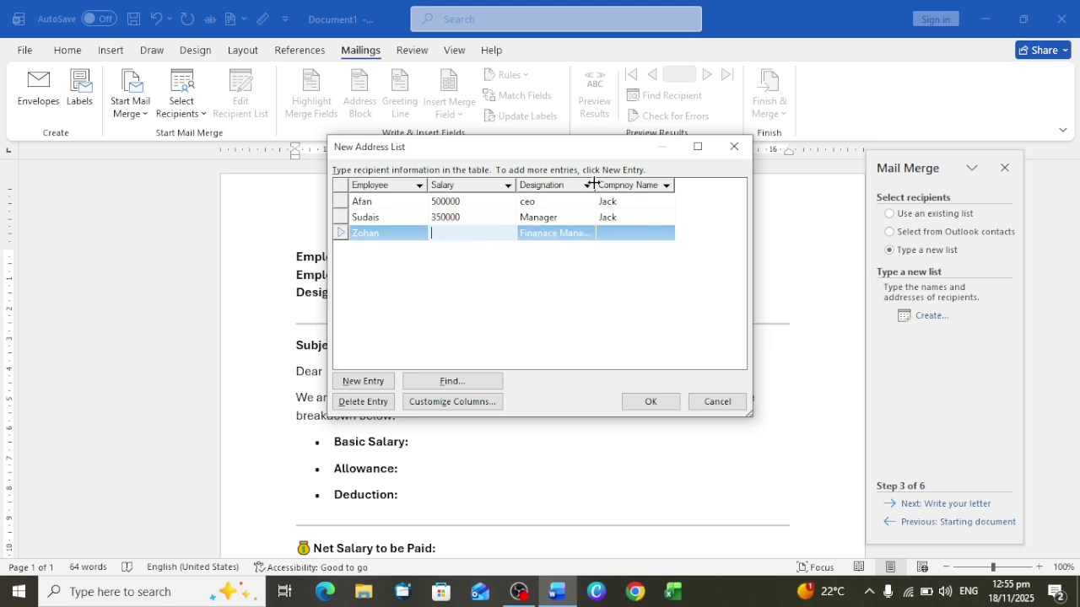
pyautogui.moveTo(594, 183); pyautogui.dragTo(610, 184)
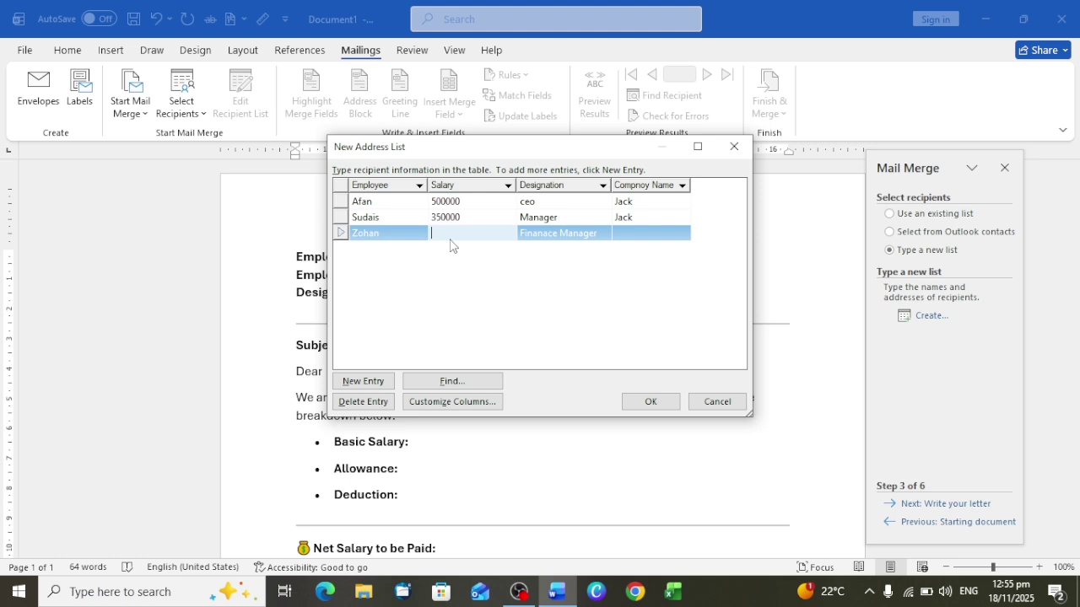
# Enter salary 300000 and company Jack for the third recipient
pyautogui.write('3000000')
pyautogui.press('BackSpace')
pyautogui.click(639, 218)
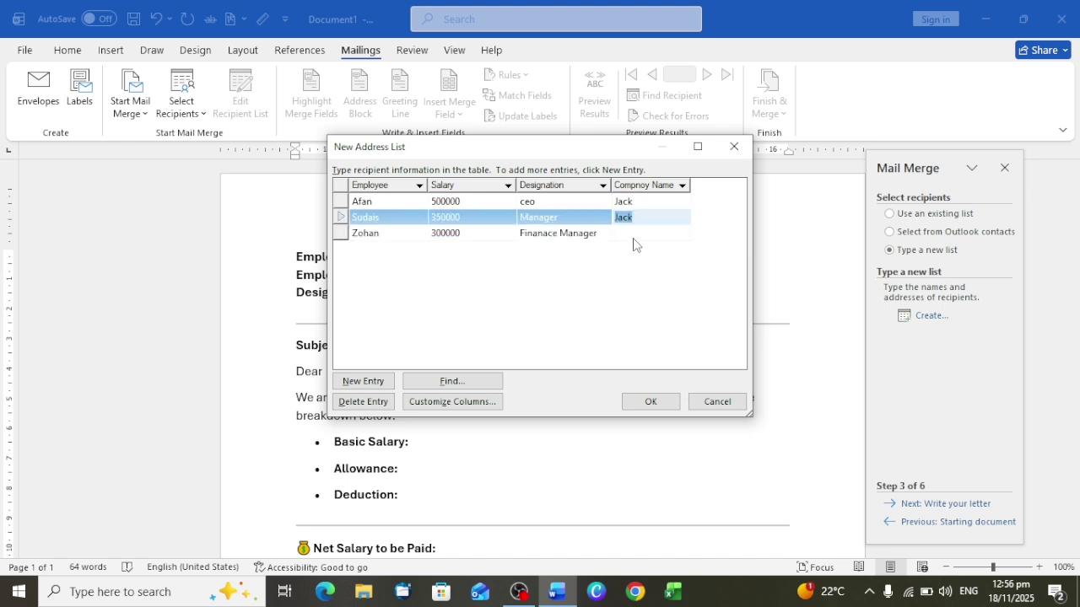
pyautogui.click(635, 237)
pyautogui.write('Jack')
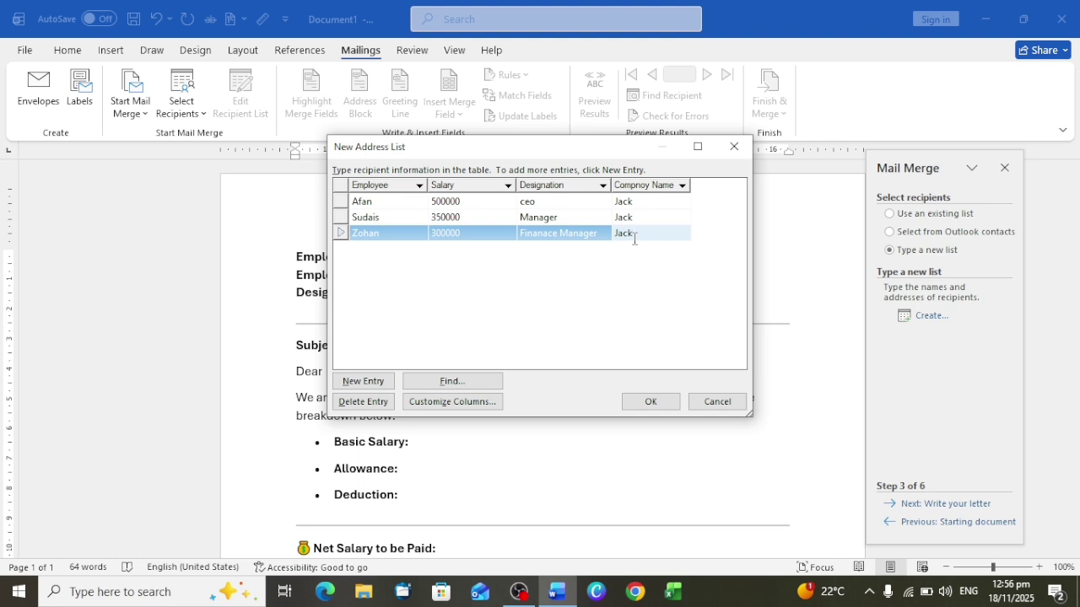
pyautogui.click(365, 381)
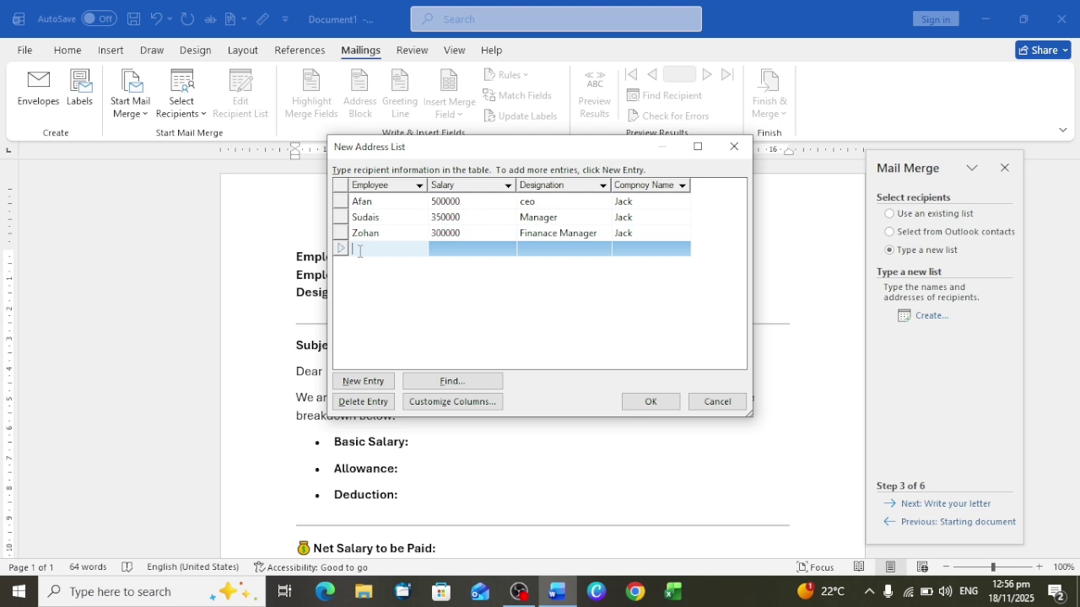
# Fill the fourth row with the employee's name, salary 250000, designation Finance Manager 2, company Jack
pyautogui.click(363, 382)
pyautogui.click(343, 248)
pyautogui.write('Essa')
pyautogui.press('Up')
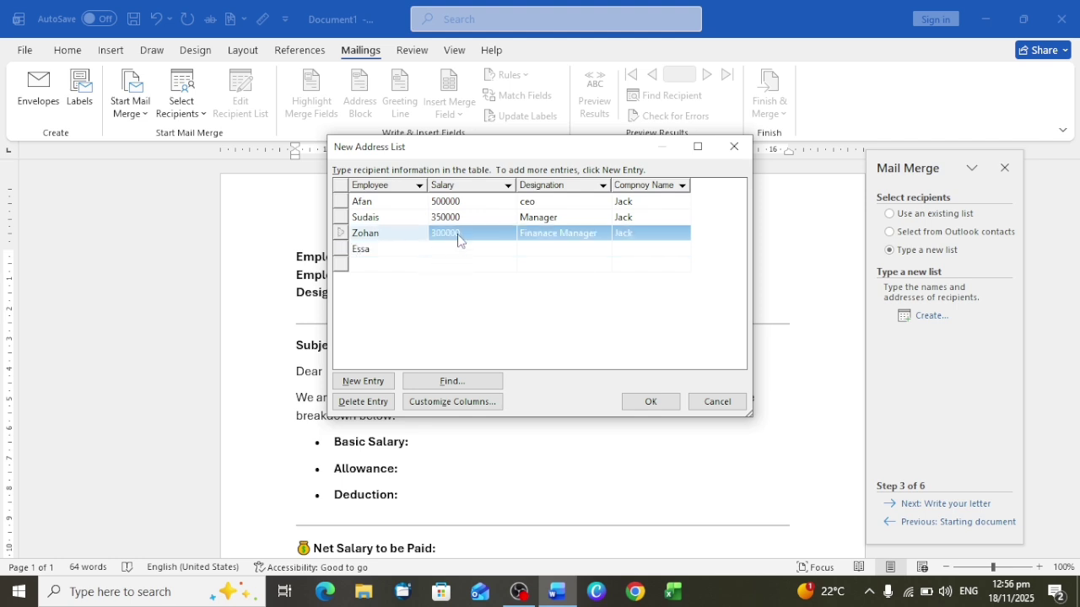
pyautogui.press('Down')
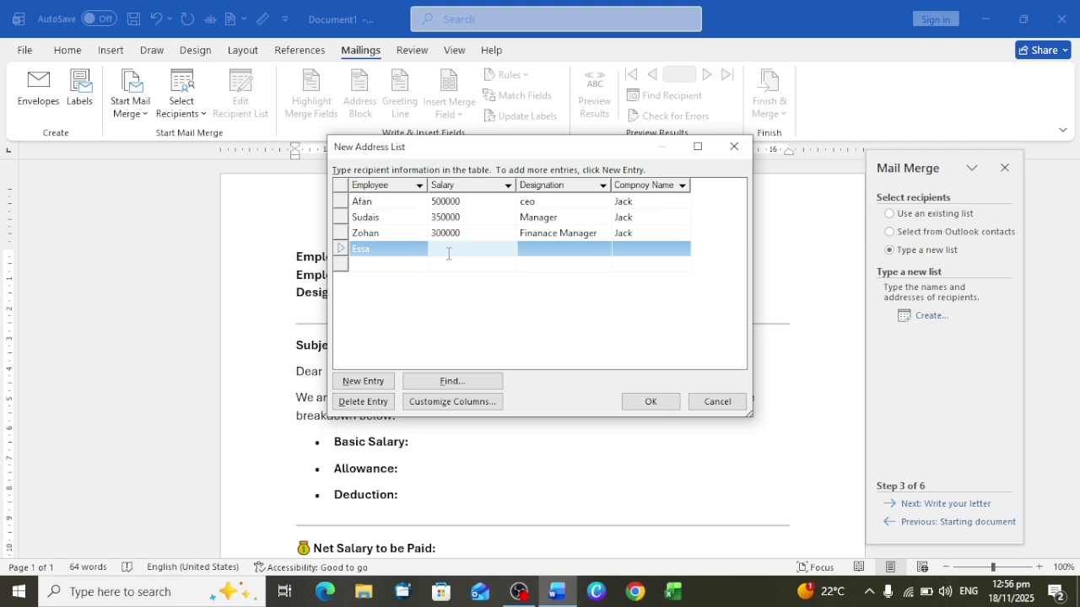
pyautogui.write('250000')
pyautogui.click(533, 248)
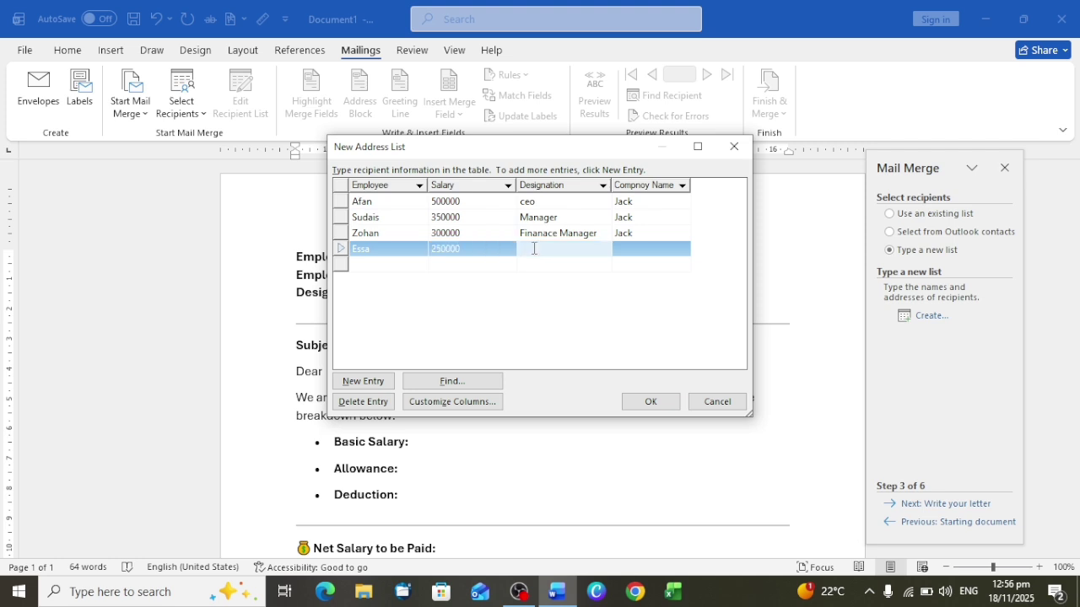
pyautogui.write('Finance Manager 2')
pyautogui.click(646, 251)
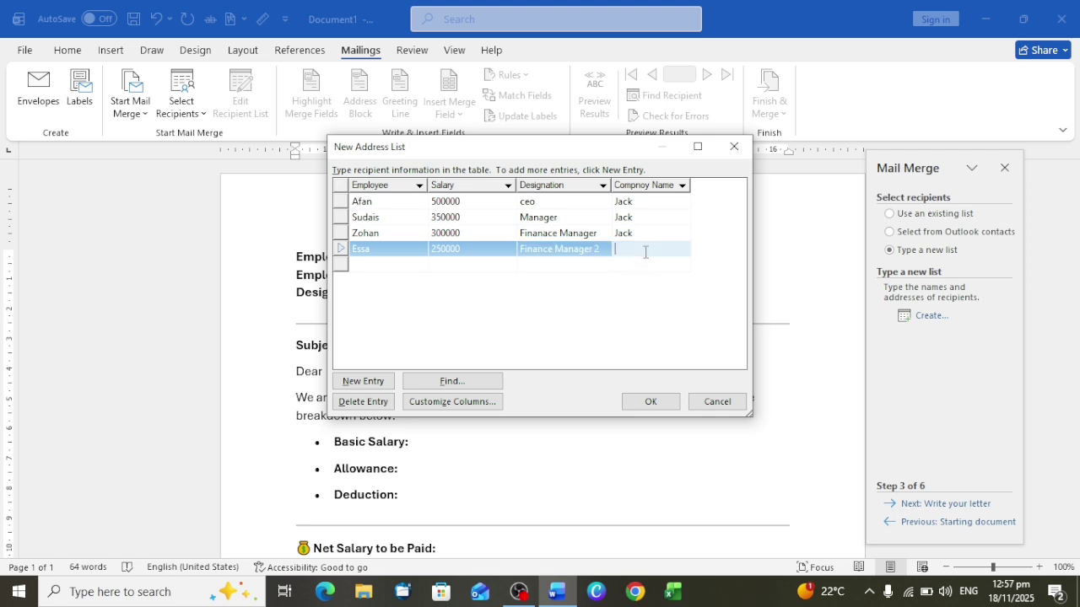
pyautogui.write('Jack')
pyautogui.click(341, 265)
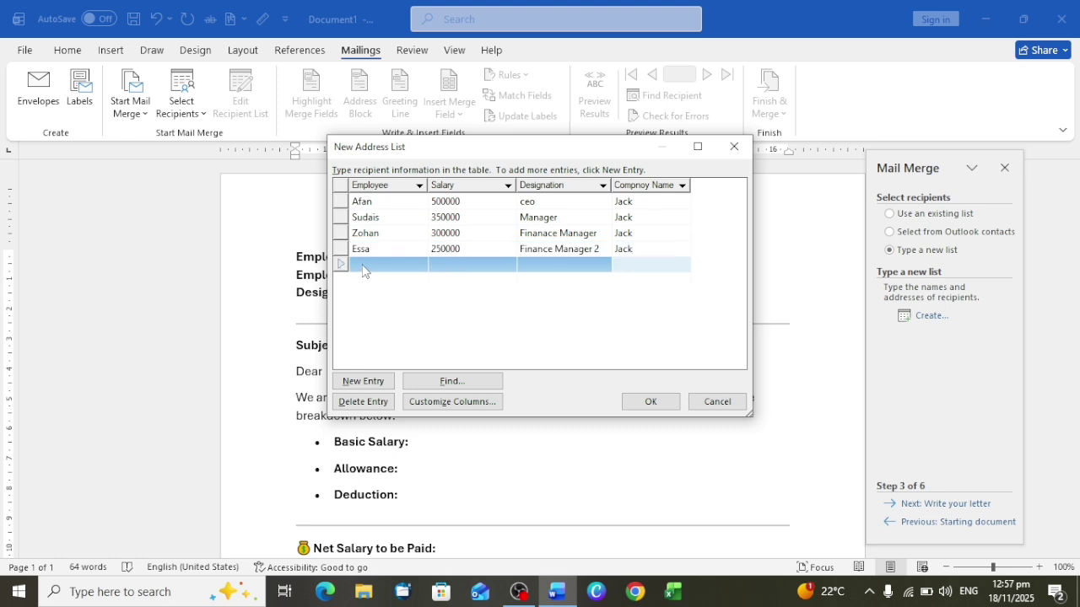
# Fill the fifth row with salary 100000, designation Employee, company Jack, and confirm the list
pyautogui.click(363, 267)
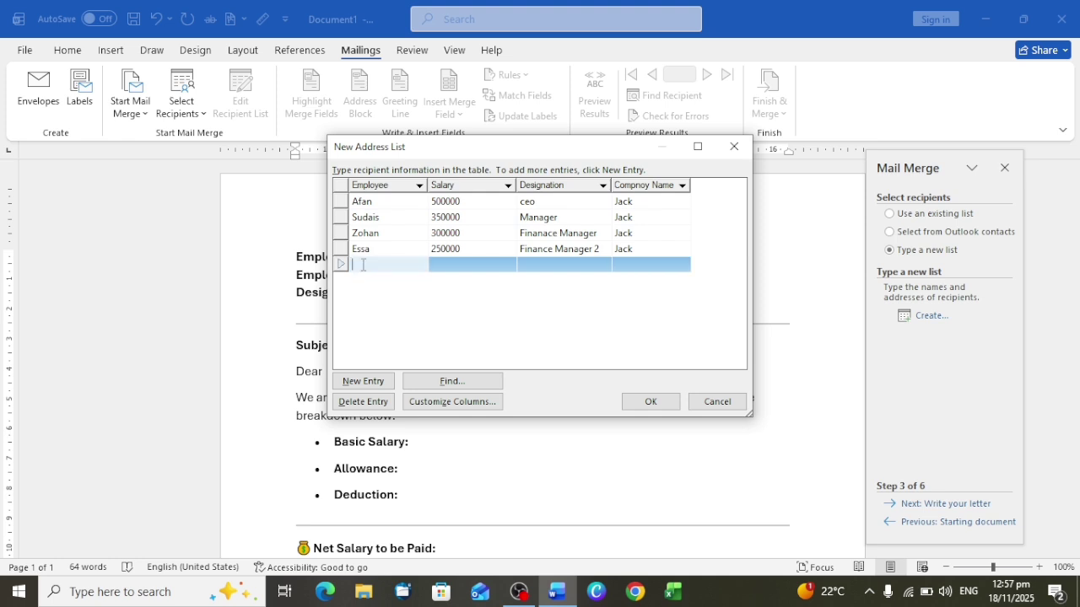
pyautogui.write('M')
pyautogui.write('ousa')
pyautogui.press('BackSpace')
pyautogui.press('BackSpace')
pyautogui.press('BackSpace')
pyautogui.press('BackSpace')
pyautogui.write('usa')
pyautogui.click(459, 265)
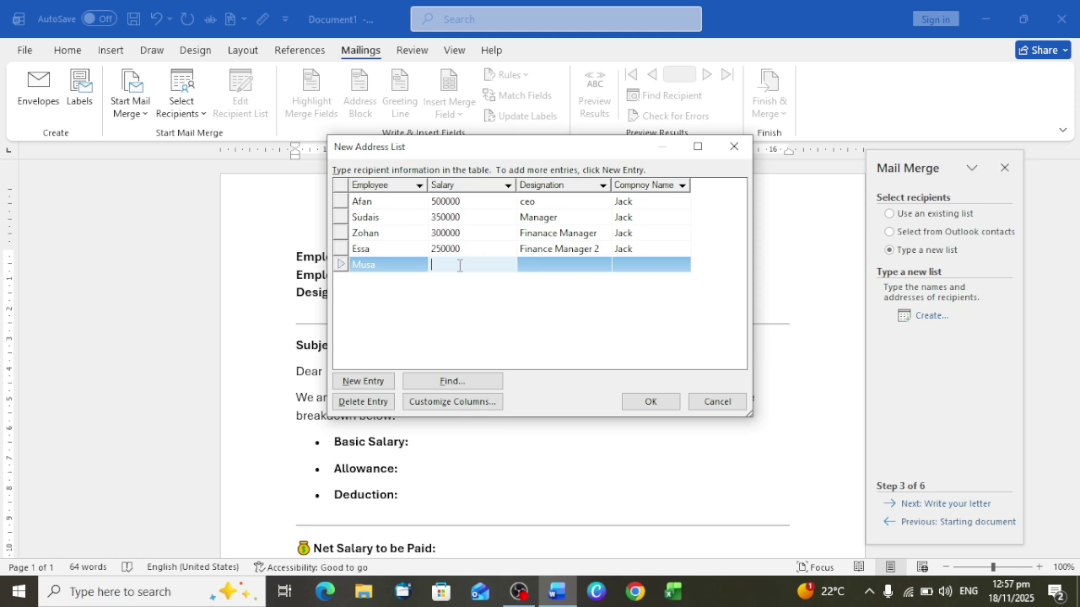
pyautogui.write('100000')
pyautogui.click(566, 264)
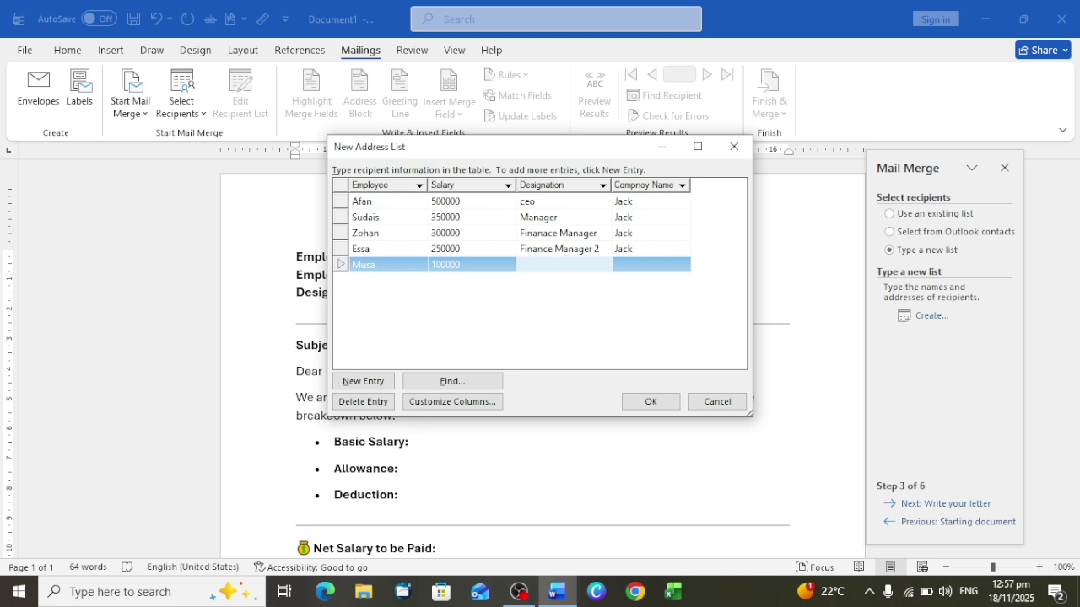
pyautogui.write('Employee')
pyautogui.click(625, 265)
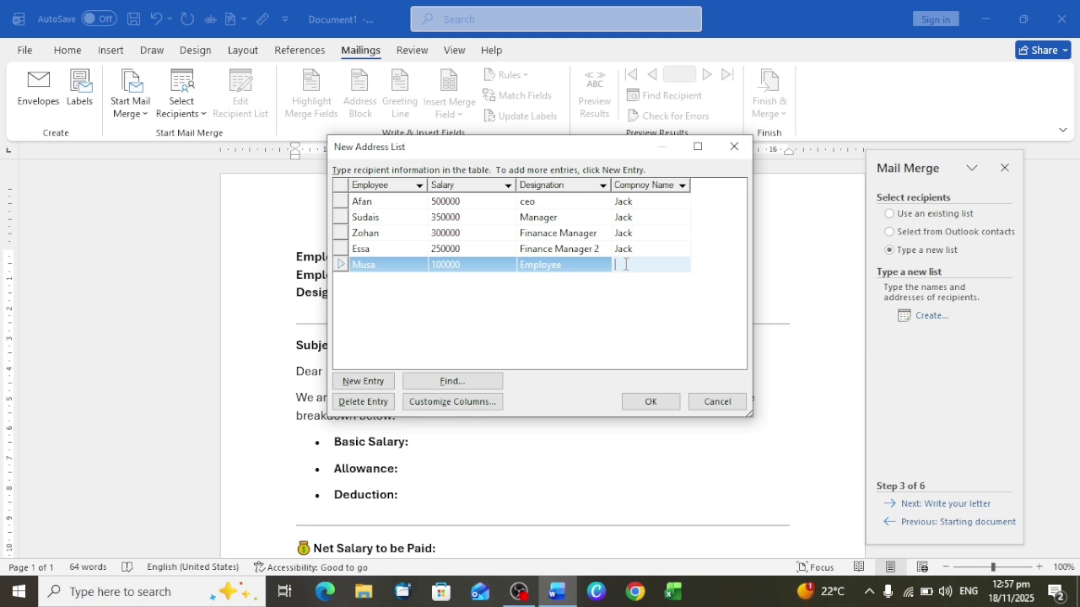
pyautogui.write('Jacj')
pyautogui.press('BackSpace')
pyautogui.write('k')
pyautogui.click(658, 409)
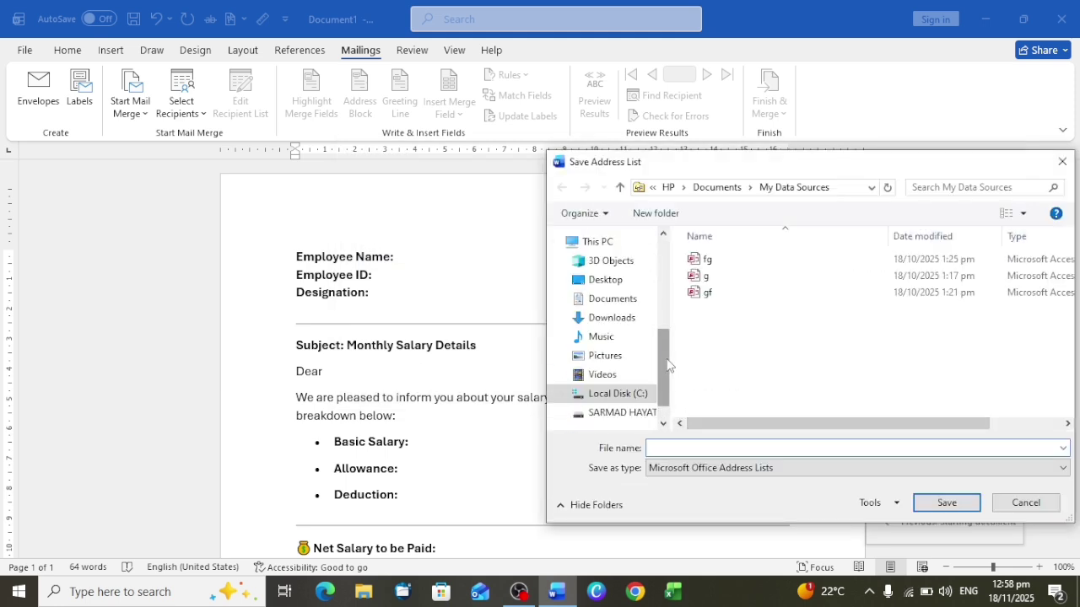
# Save the address list as 'employee salary sheet' in the 3D Objects folder
pyautogui.click(593, 266)
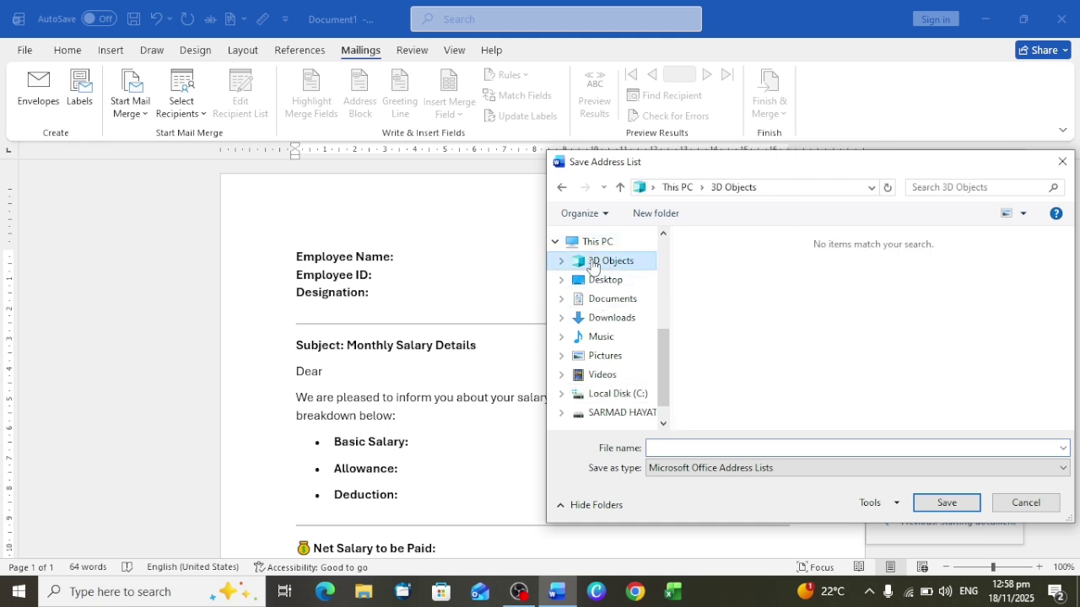
pyautogui.click(672, 445)
pyautogui.write('e')
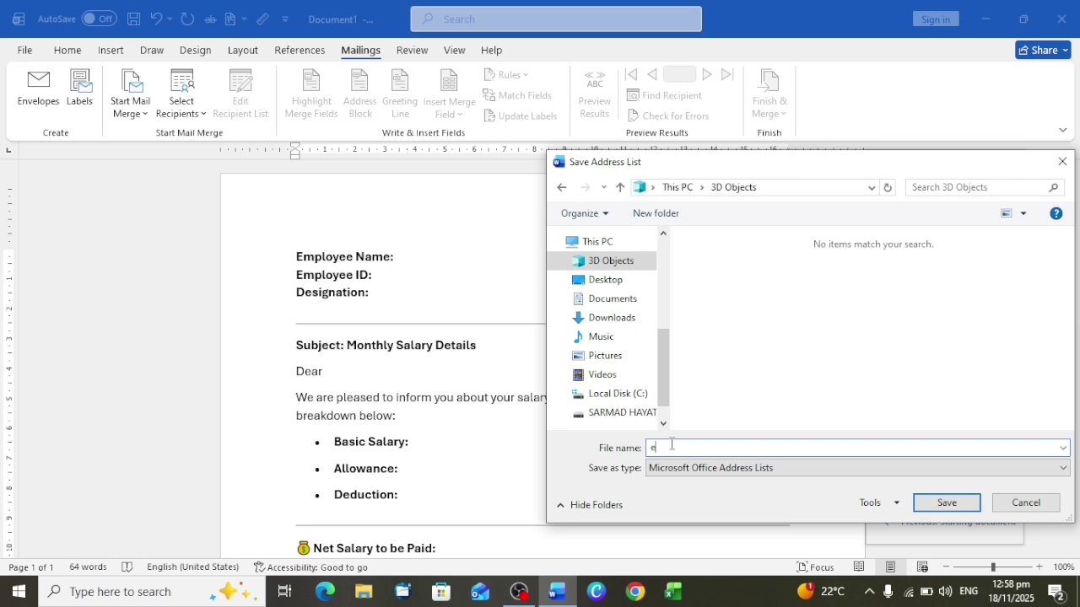
pyautogui.write('mployee salary')
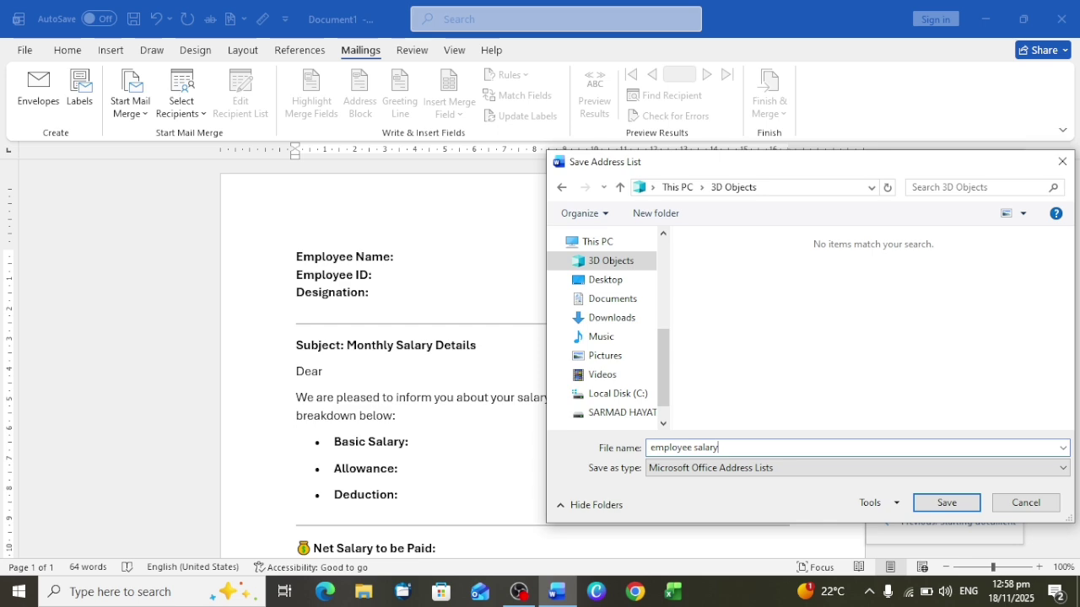
pyautogui.write(' sheet')
pyautogui.click(928, 511)
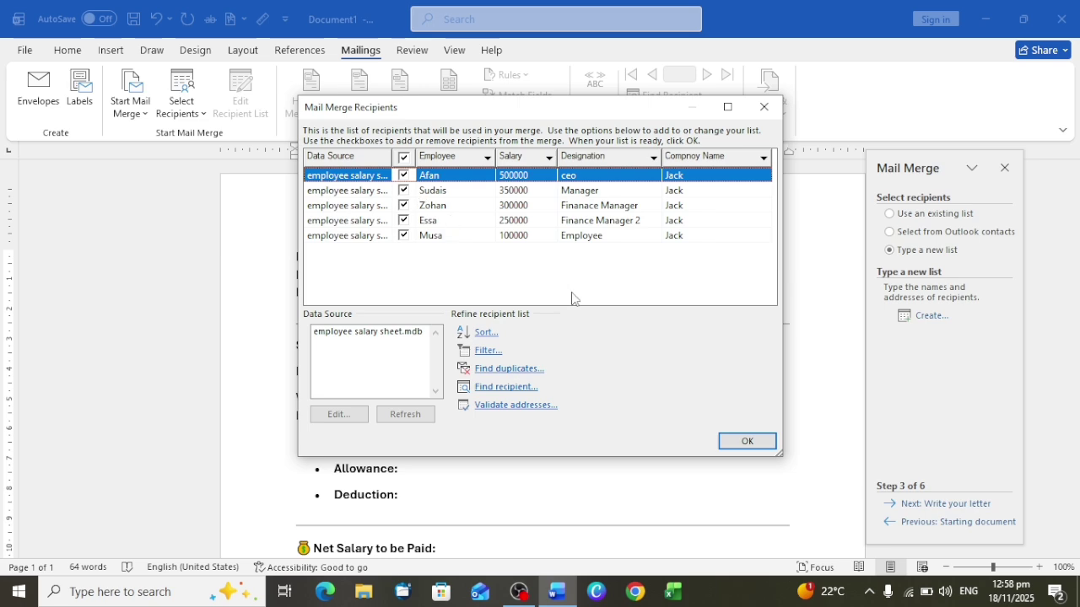
# Accept the five-recipient list and advance the wizard to step 4, Write your letter
pyautogui.click(738, 446)
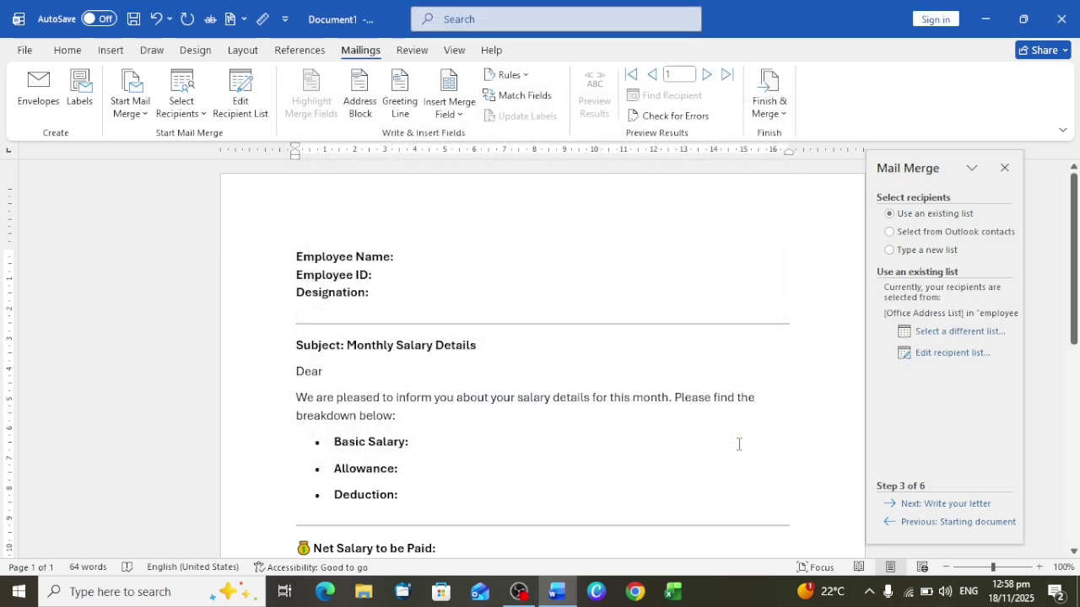
pyautogui.scroll(-10, 422, 381)
pyautogui.scroll(10, 421, 381)
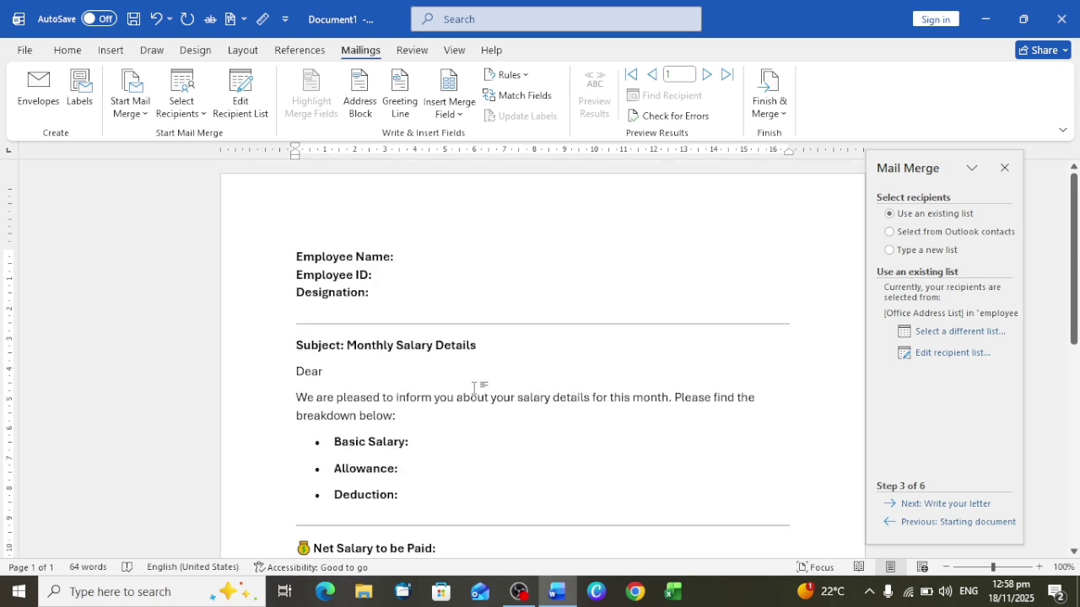
pyautogui.click(931, 506)
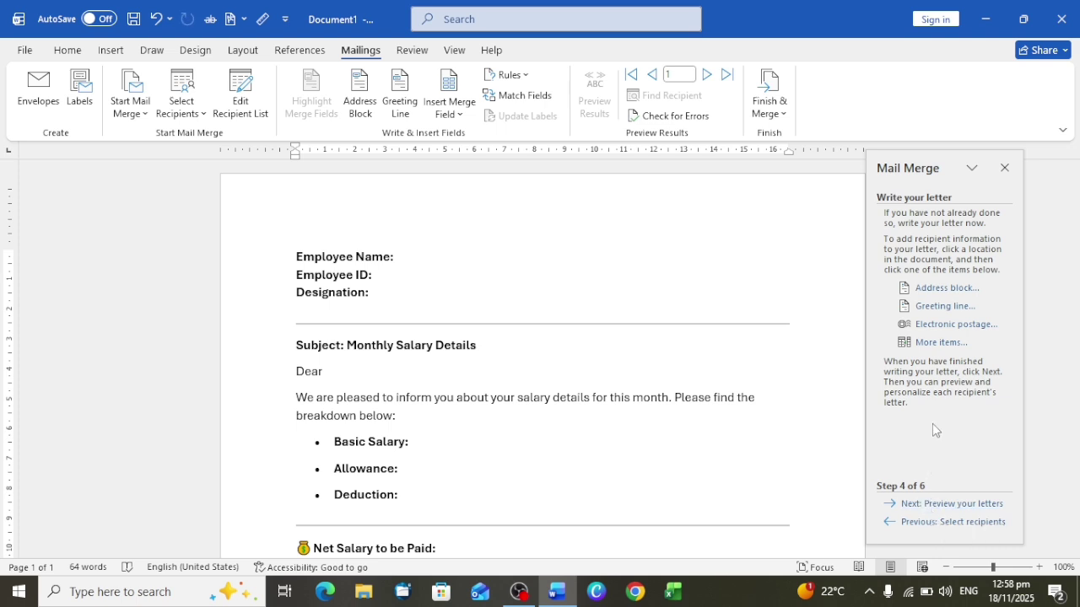
# Insert an «Employee» field after 'Dear', then remove it again
pyautogui.click(927, 344)
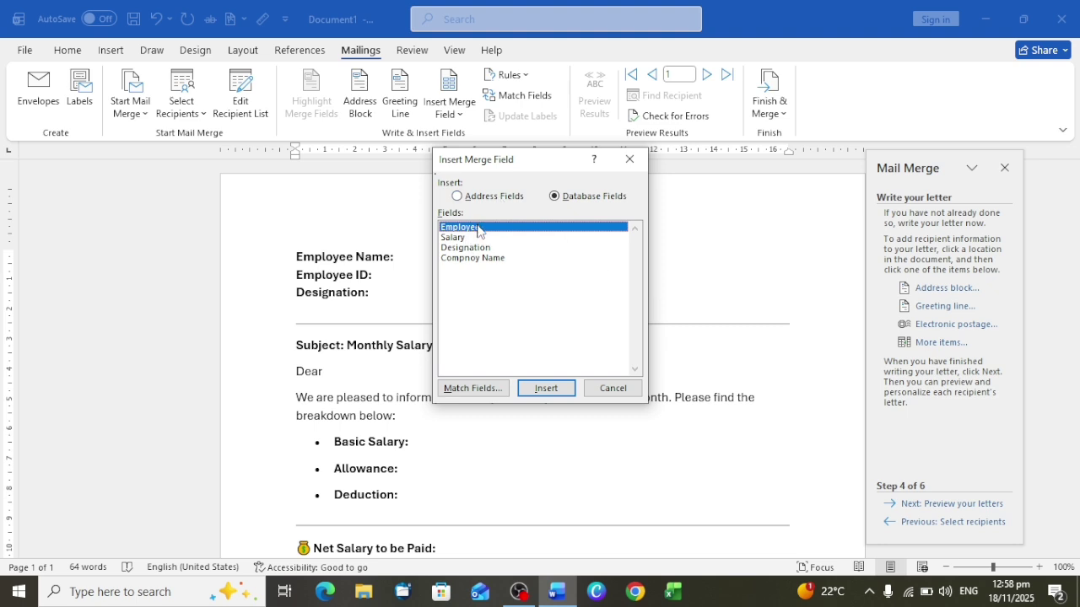
pyautogui.click(554, 393)
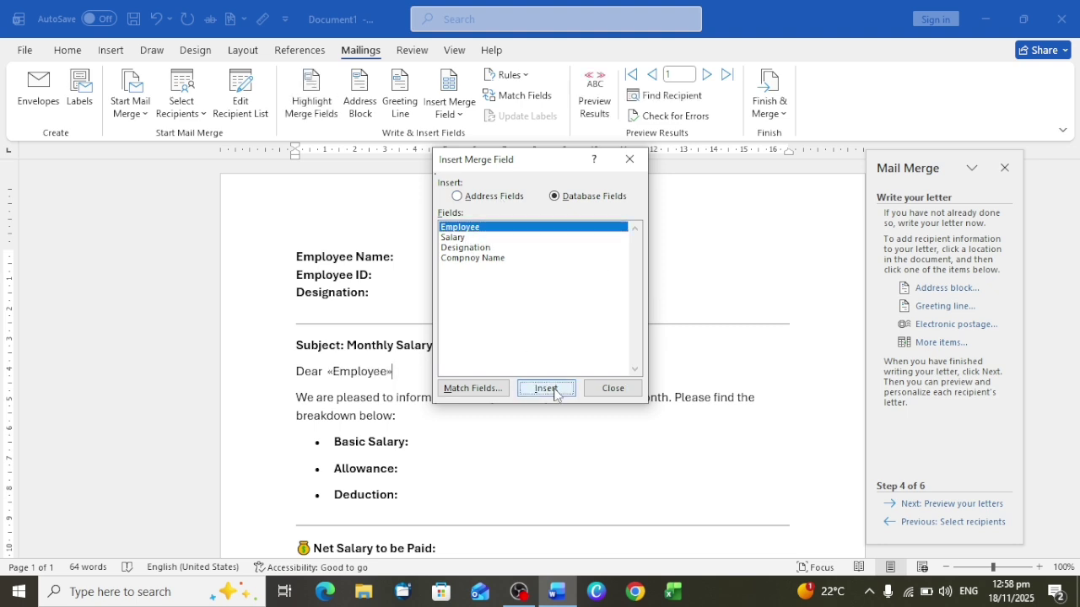
pyautogui.click(597, 395)
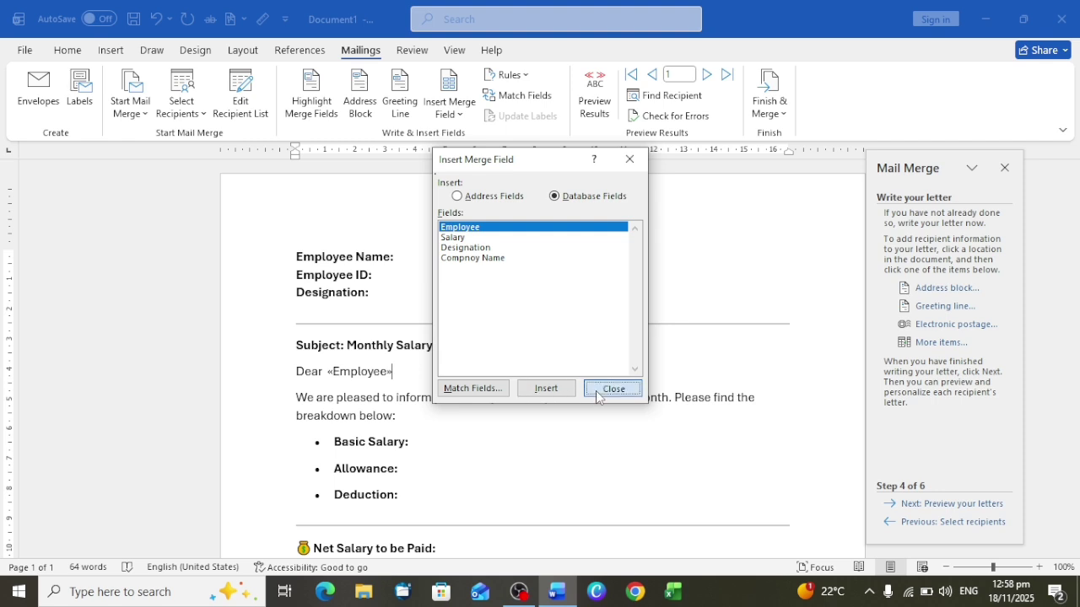
pyautogui.press('BackSpace')
pyautogui.press('BackSpace')
pyautogui.press('BackSpace')
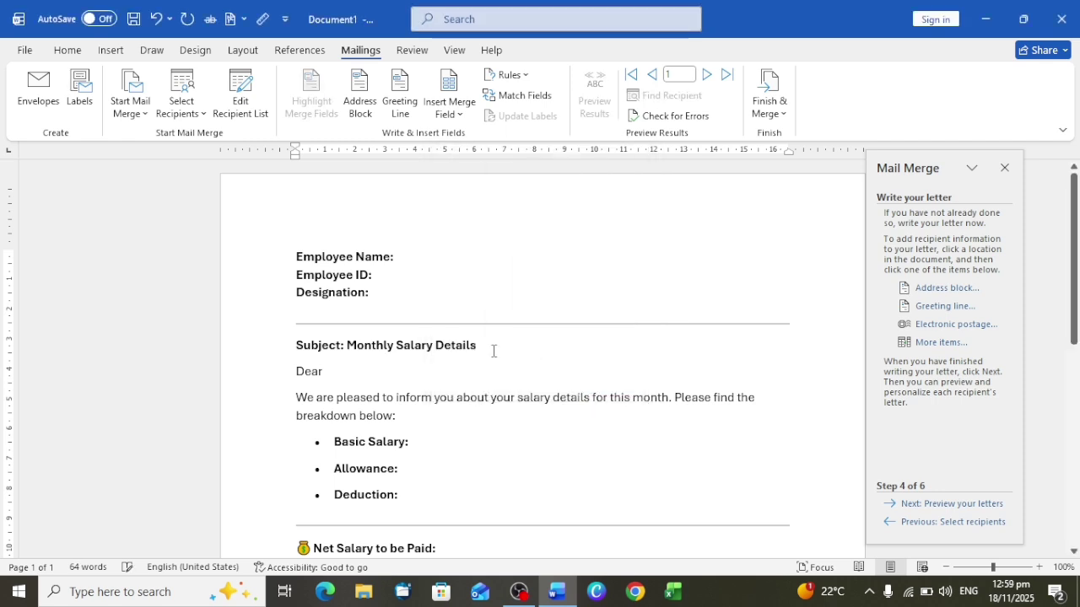
# Replace the 'Employee Name:' label with the «Employee» merge field
pyautogui.click(402, 257)
pyautogui.moveTo(402, 257); pyautogui.dragTo(306, 260)
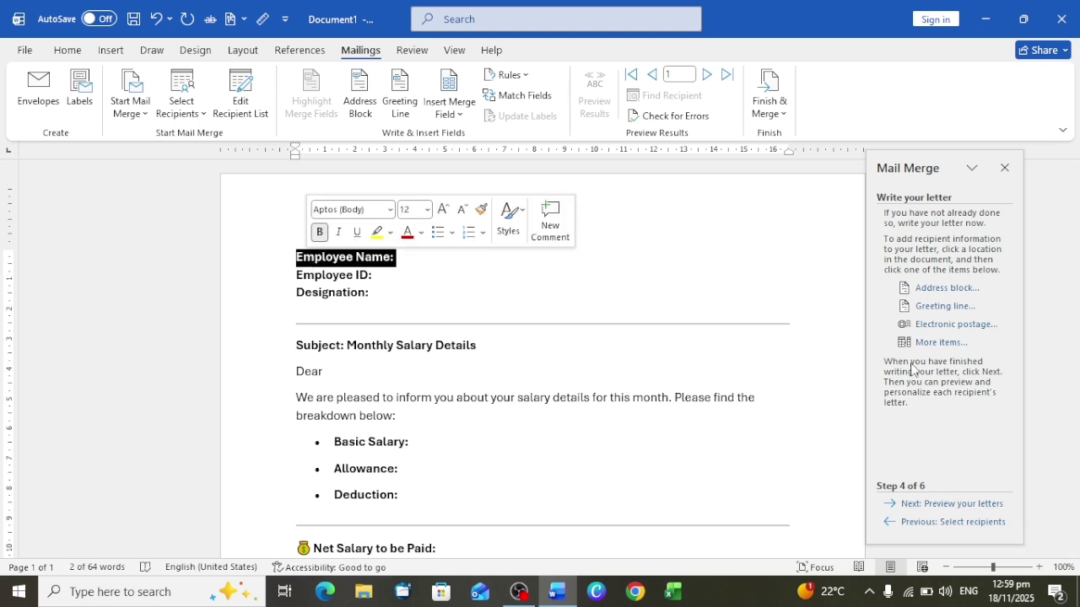
pyautogui.click(936, 341)
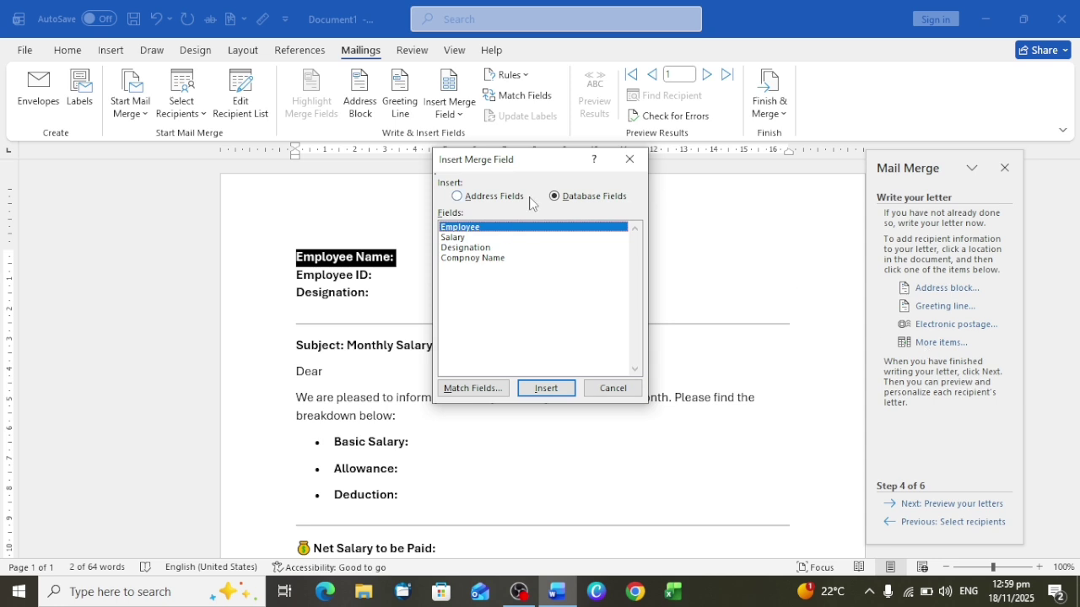
pyautogui.click(545, 391)
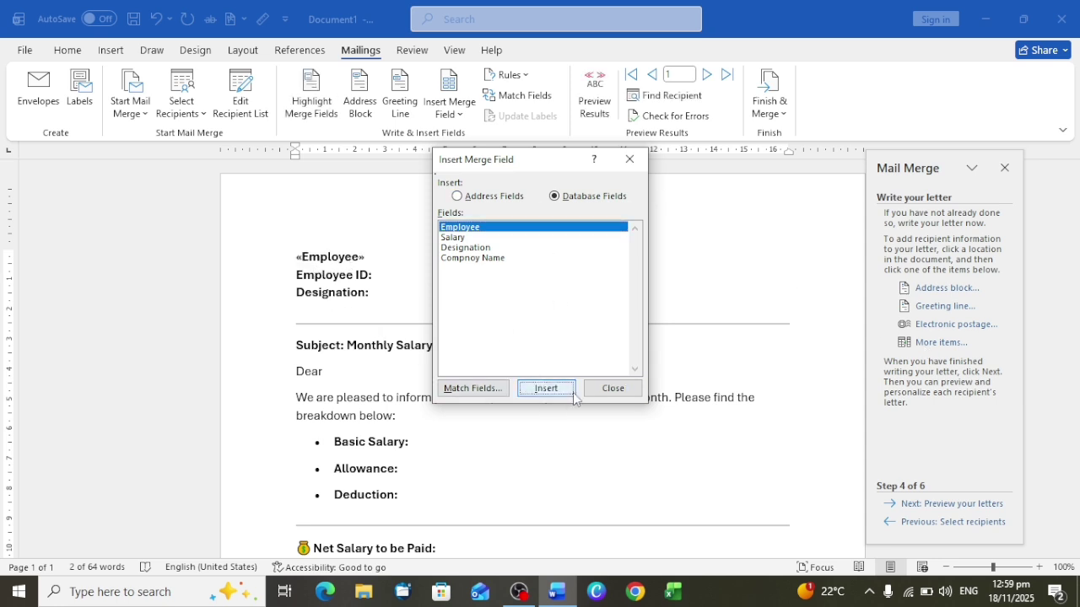
pyautogui.click(611, 388)
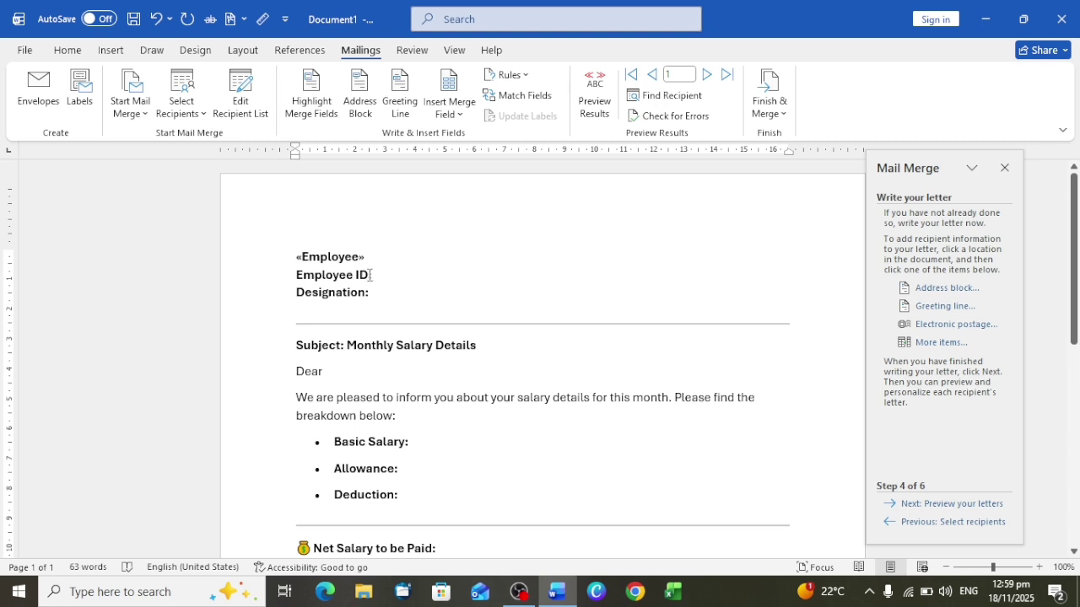
# Select the 'Employee ID:' label and open the merge field list without inserting anything
pyautogui.moveTo(375, 275); pyautogui.dragTo(283, 278)
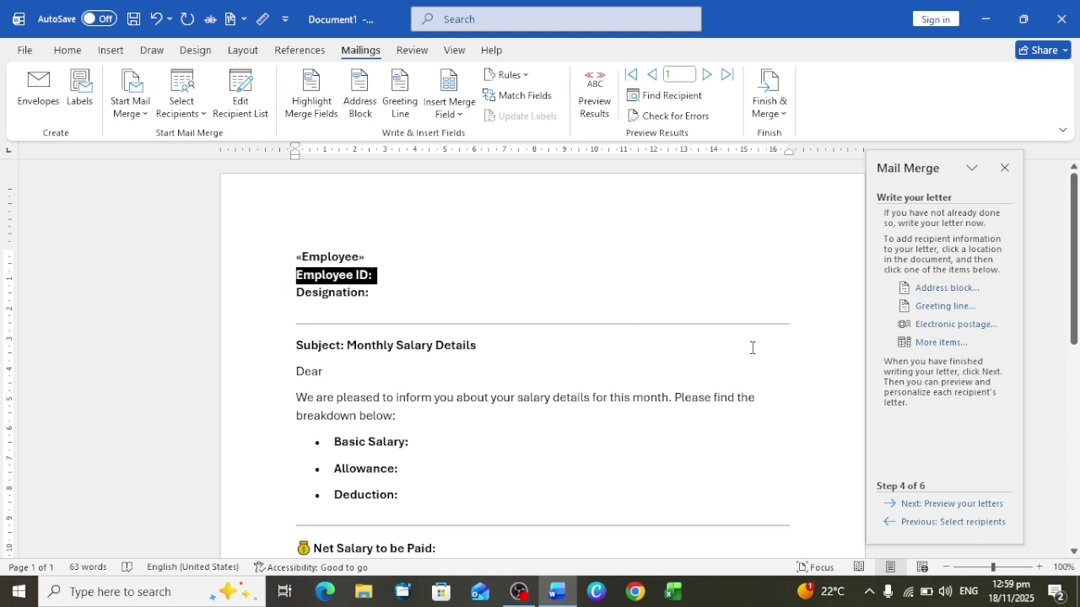
pyautogui.click(920, 346)
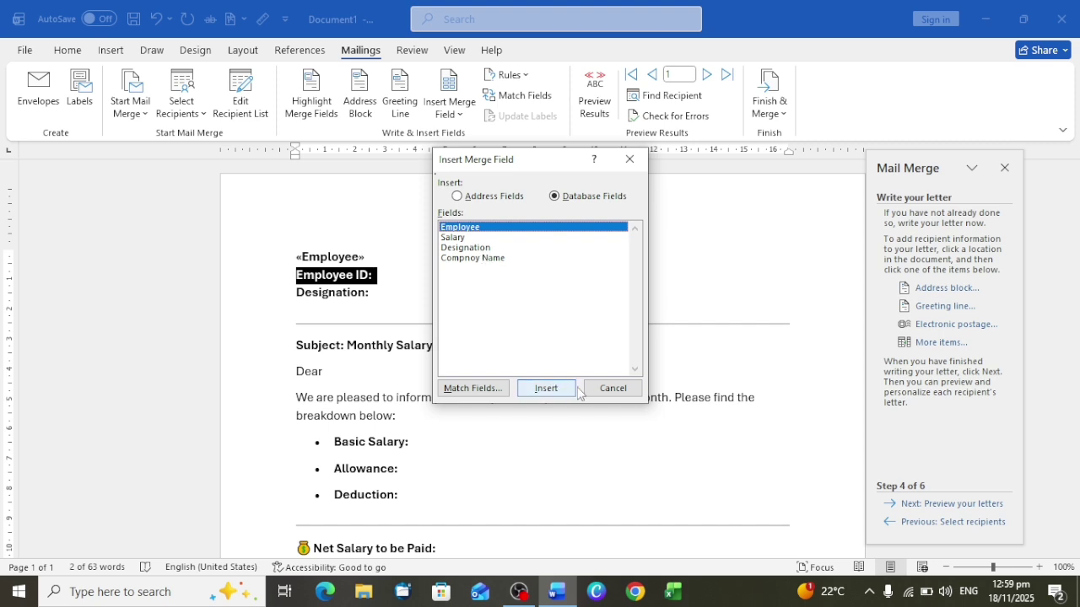
pyautogui.click(608, 388)
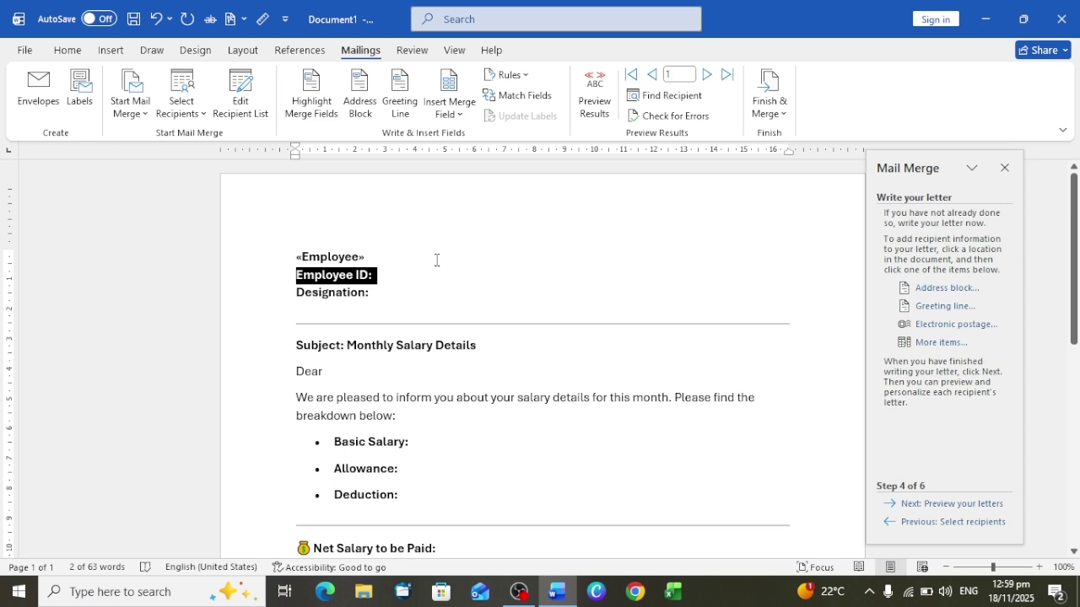
# Replace the Employee ID line with the «Salary» merge field, deleting the leftover Salary label
pyautogui.press('Delete')
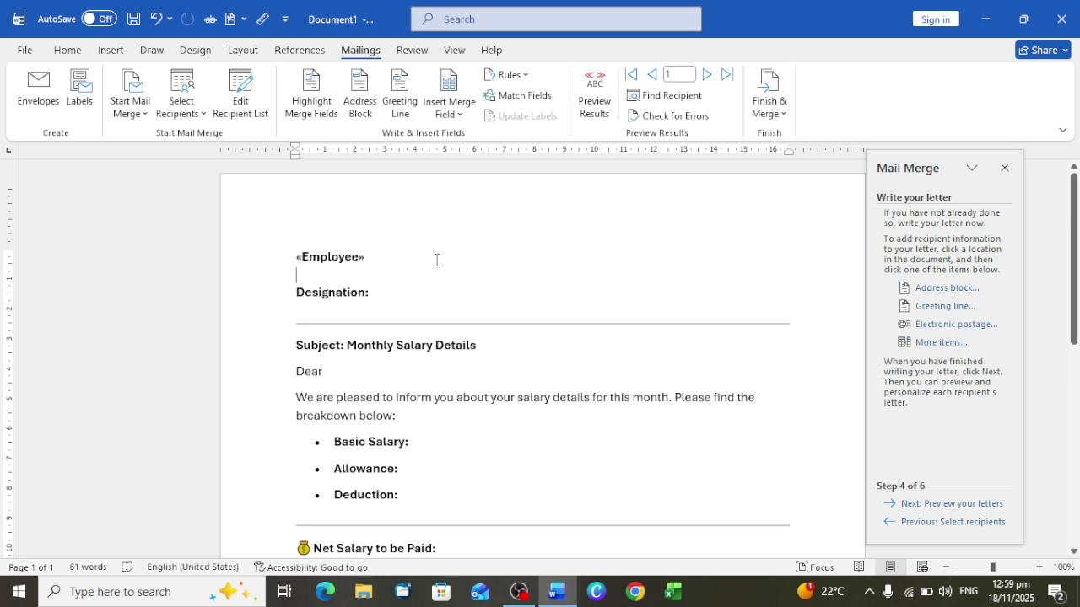
pyautogui.write('sa')
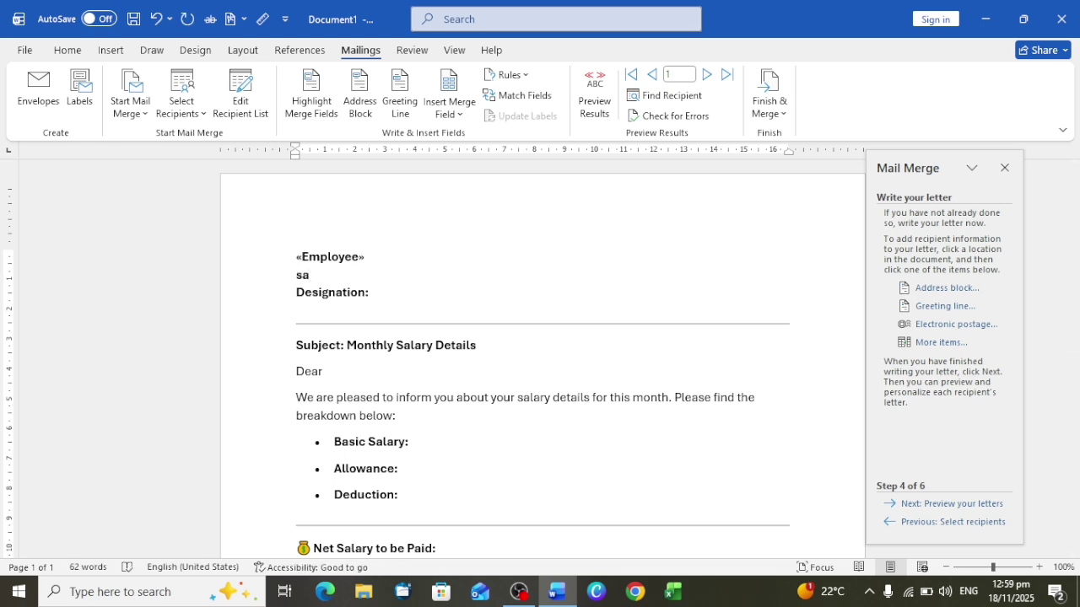
pyautogui.write('Salary')
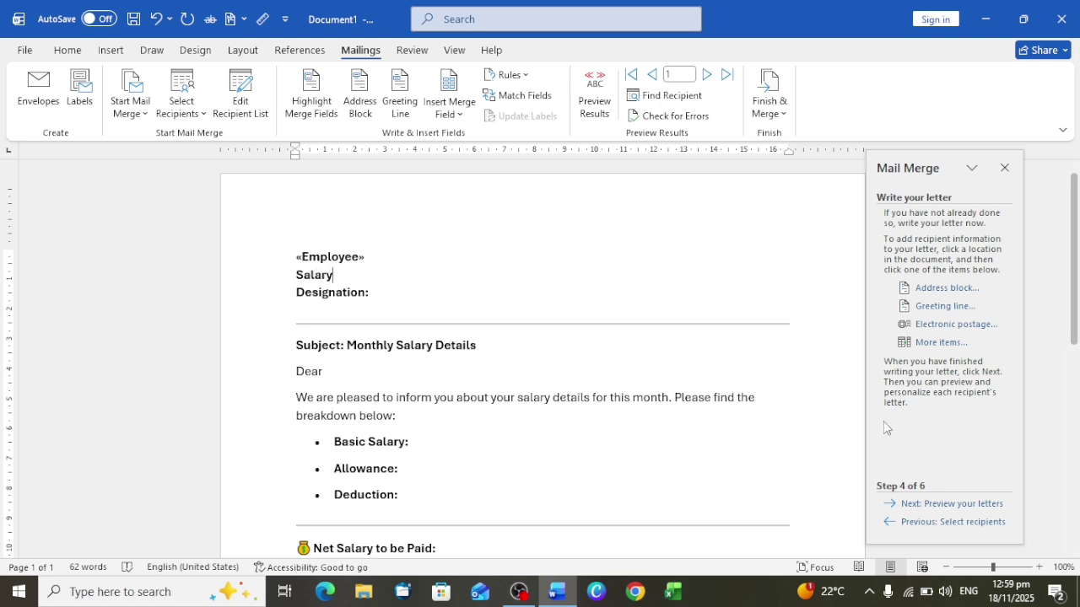
pyautogui.click(923, 343)
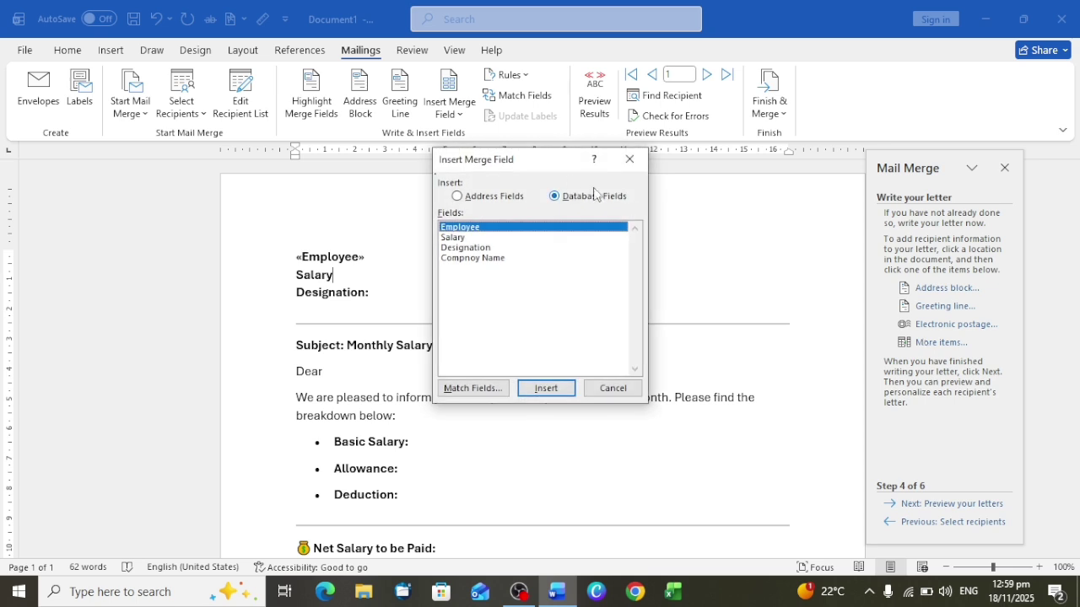
pyautogui.click(478, 238)
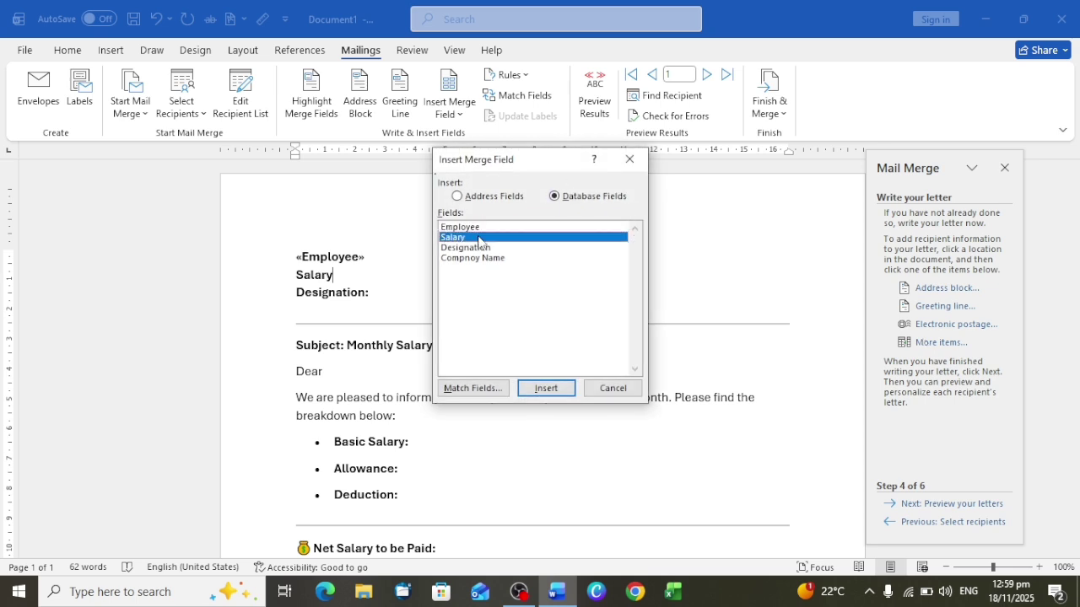
pyautogui.click(547, 390)
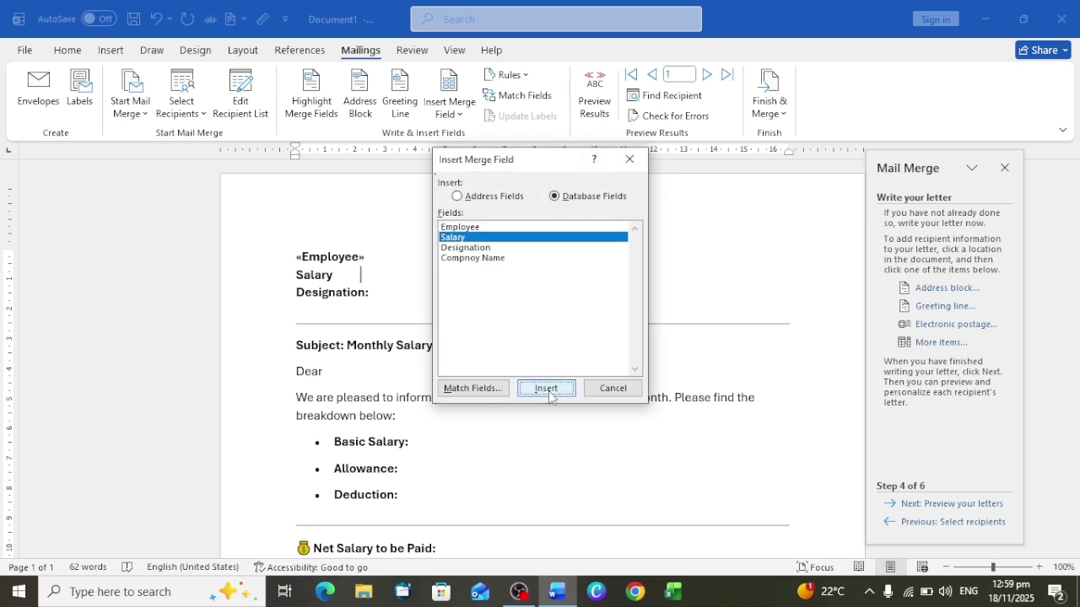
pyautogui.click(606, 388)
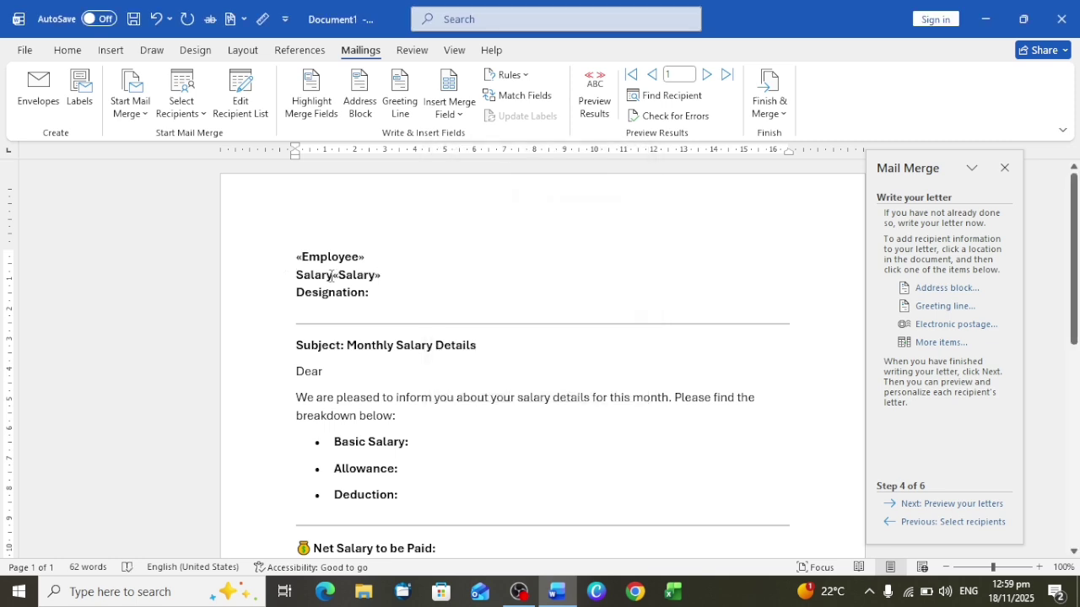
pyautogui.moveTo(331, 275); pyautogui.dragTo(293, 275)
pyautogui.press('Delete')
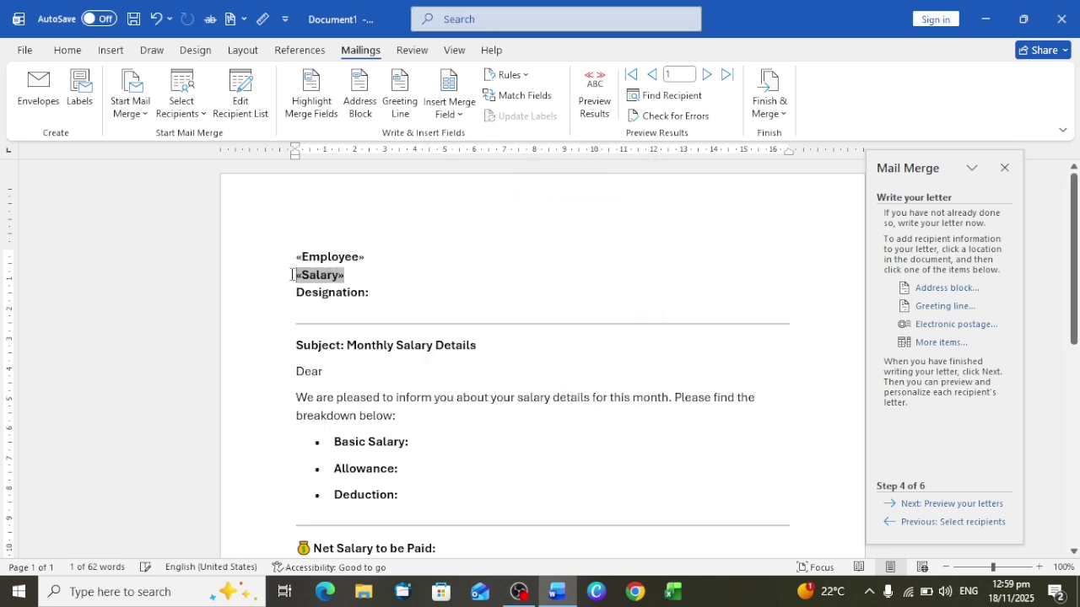
# Replace the Designation label with the «Designation» merge field and start a new line below
pyautogui.click(373, 292)
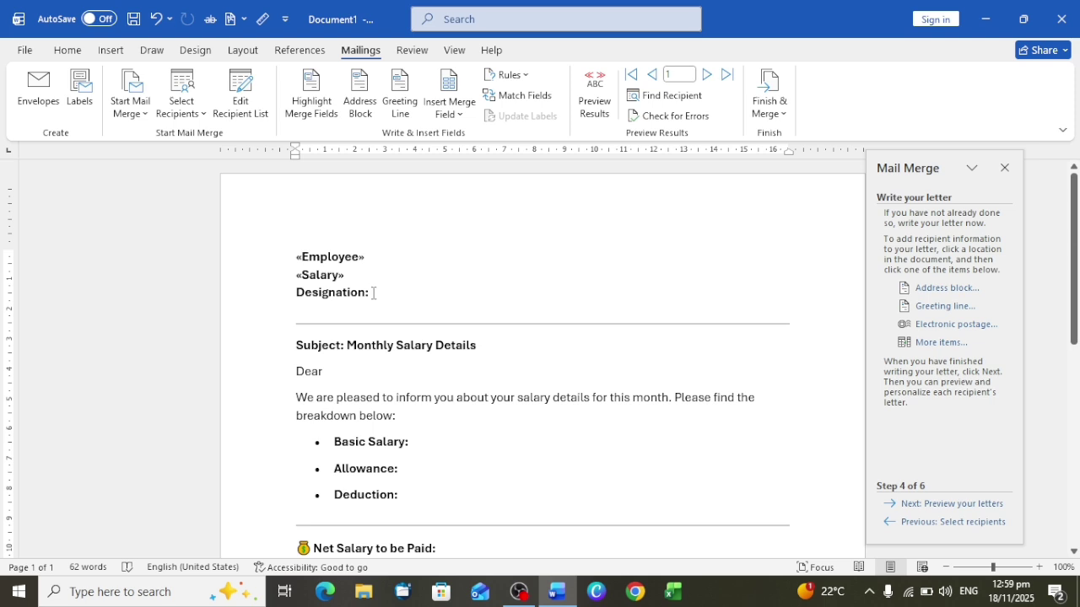
pyautogui.moveTo(367, 293); pyautogui.dragTo(274, 288)
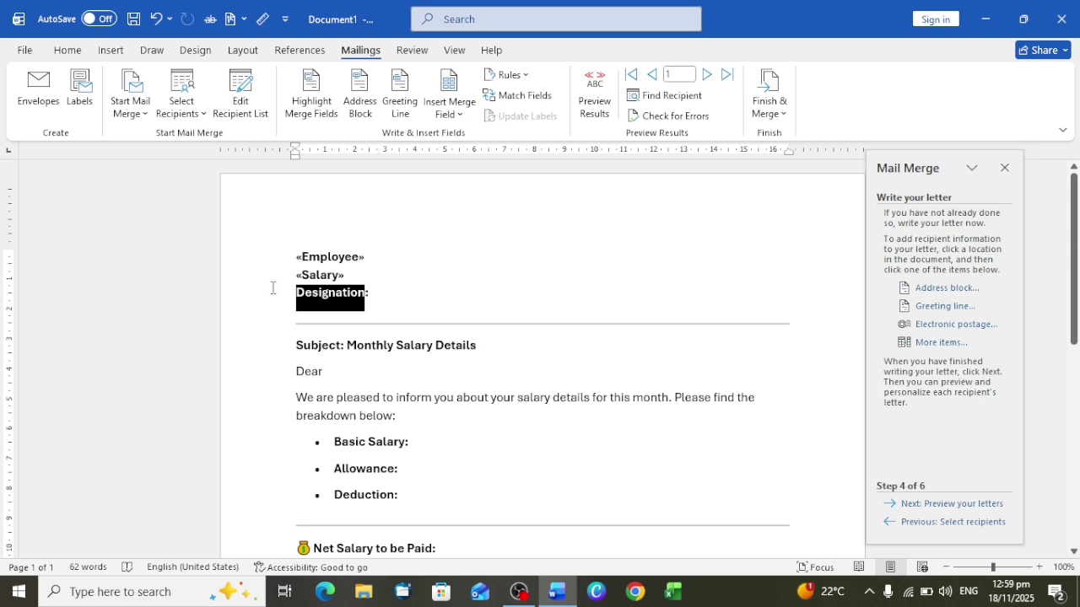
pyautogui.click(922, 344)
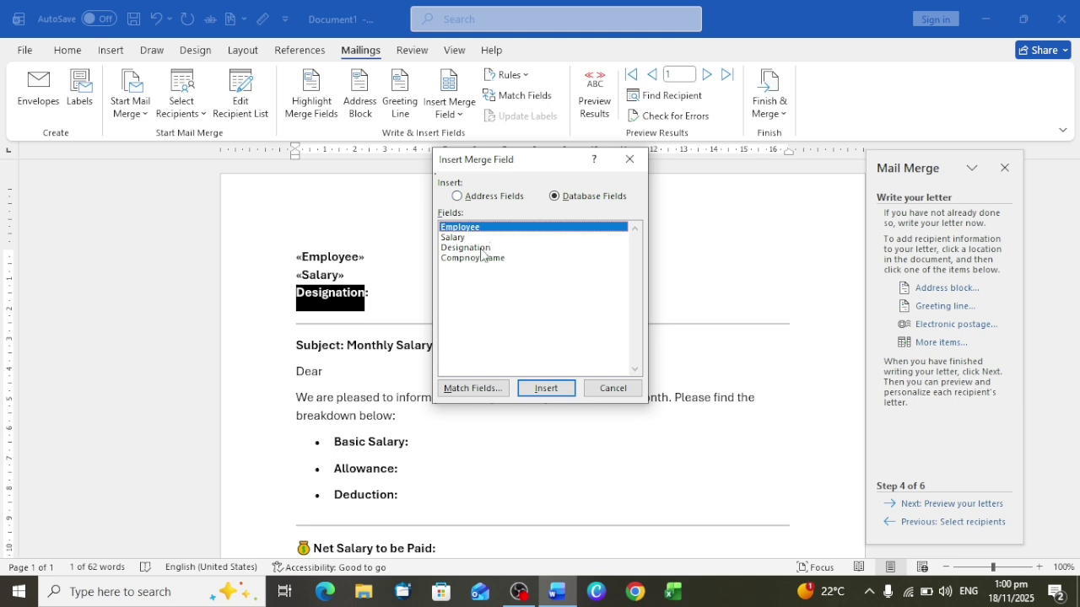
pyautogui.click(481, 250)
pyautogui.click(546, 390)
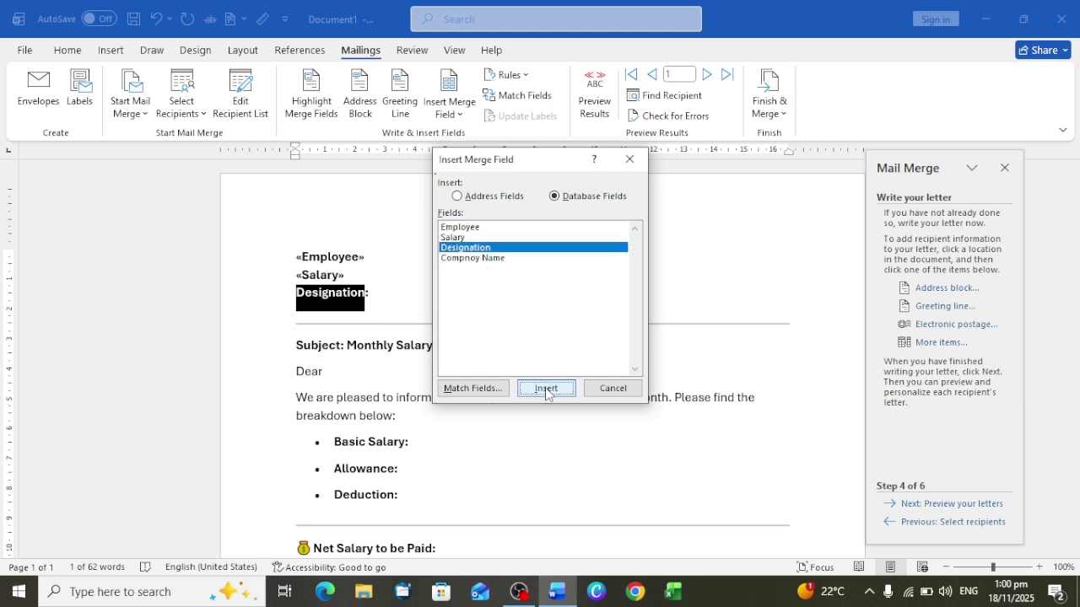
pyautogui.click(377, 293)
pyautogui.write(':')
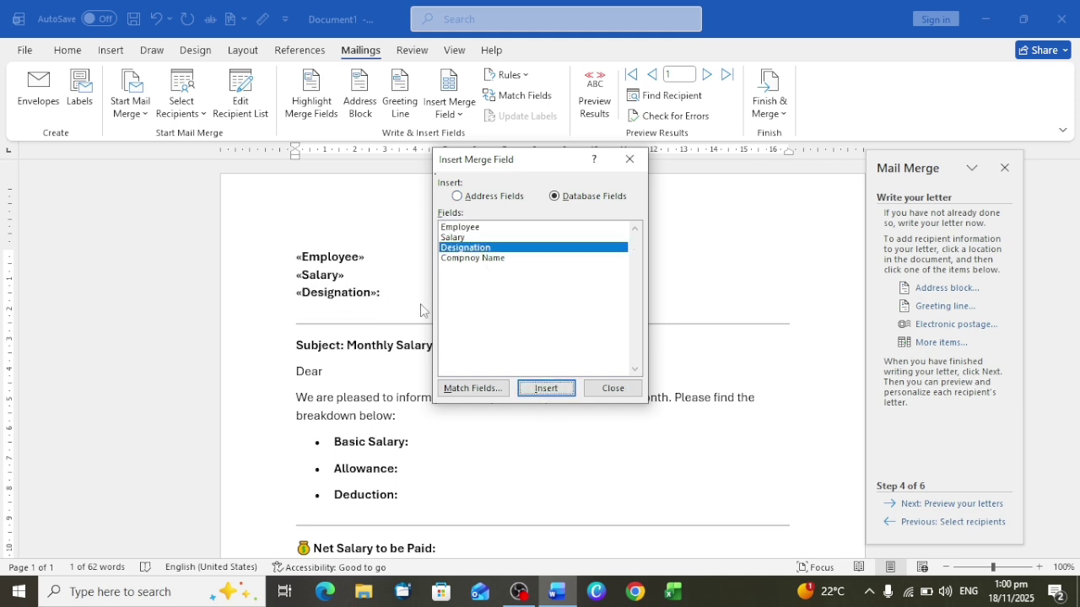
pyautogui.click(610, 389)
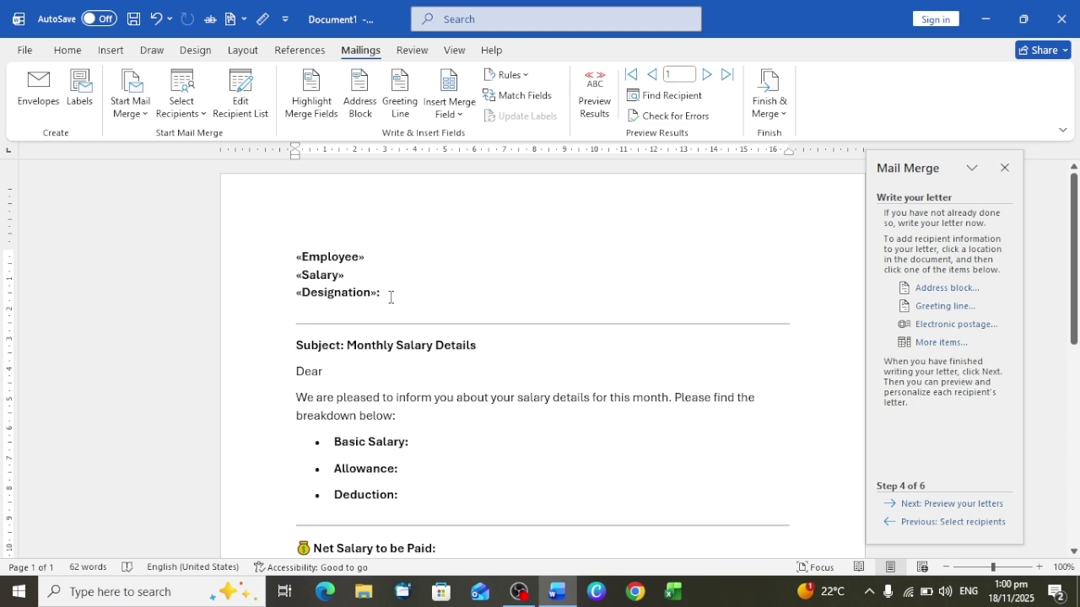
pyautogui.hotkey('ctrl', 'z')
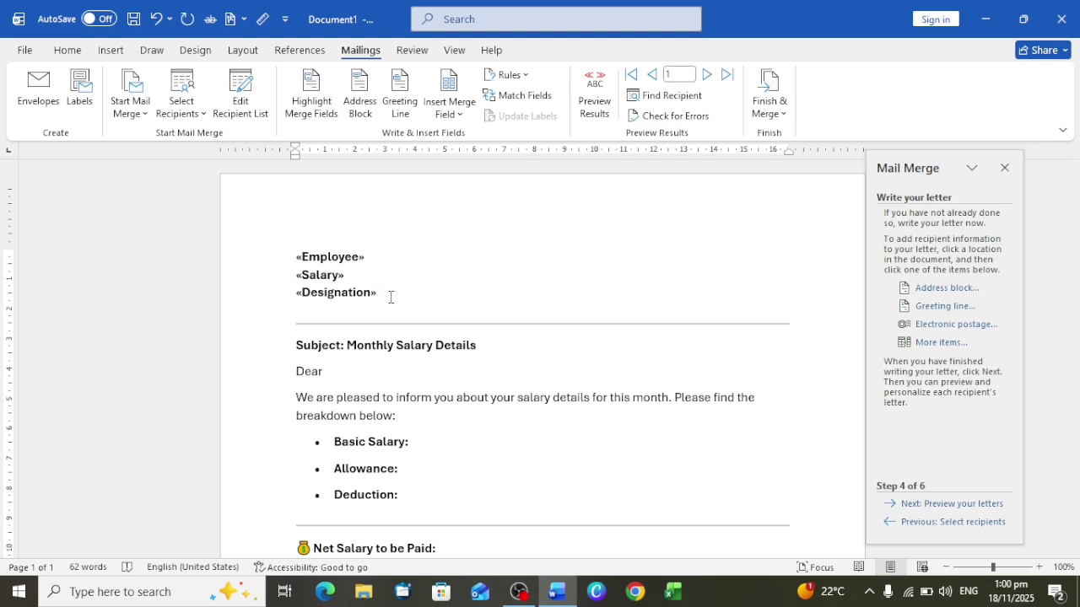
pyautogui.press('Return')
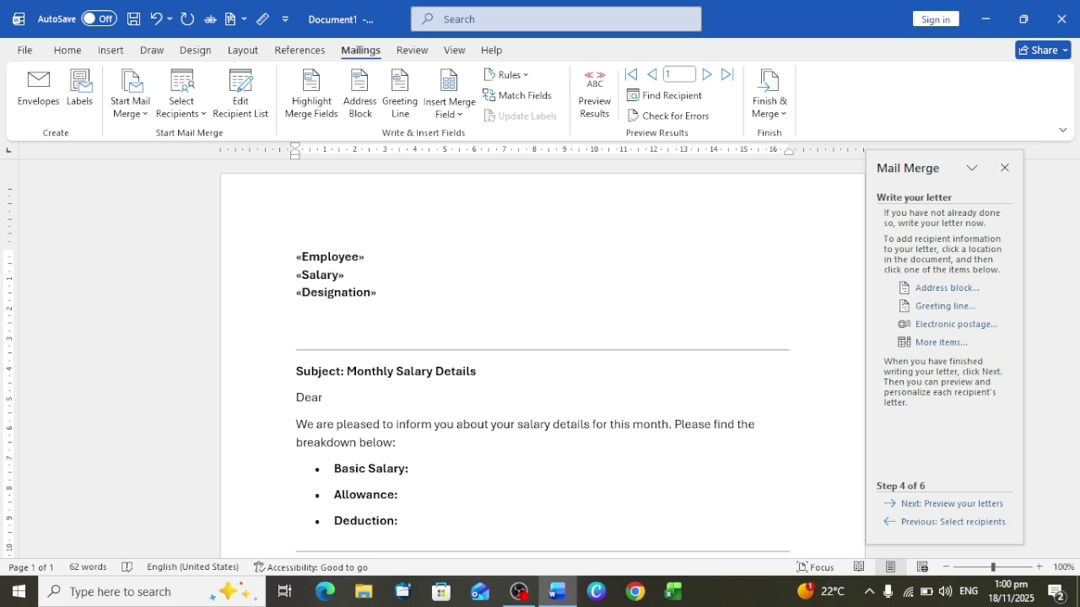
# Remove the stray 'Com' text and the empty line below the «Designation» field
pyautogui.write('Com')
pyautogui.press('BackSpace')
pyautogui.press('BackSpace')
pyautogui.press('BackSpace')
pyautogui.press('BackSpace')
pyautogui.press('BackSpace')
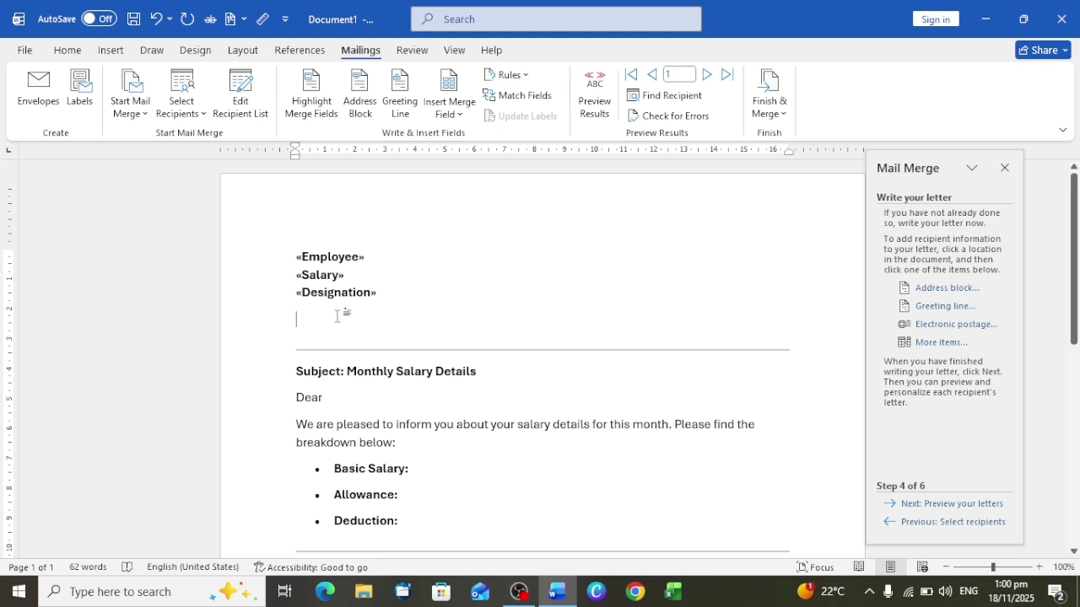
pyautogui.press('BackSpace')
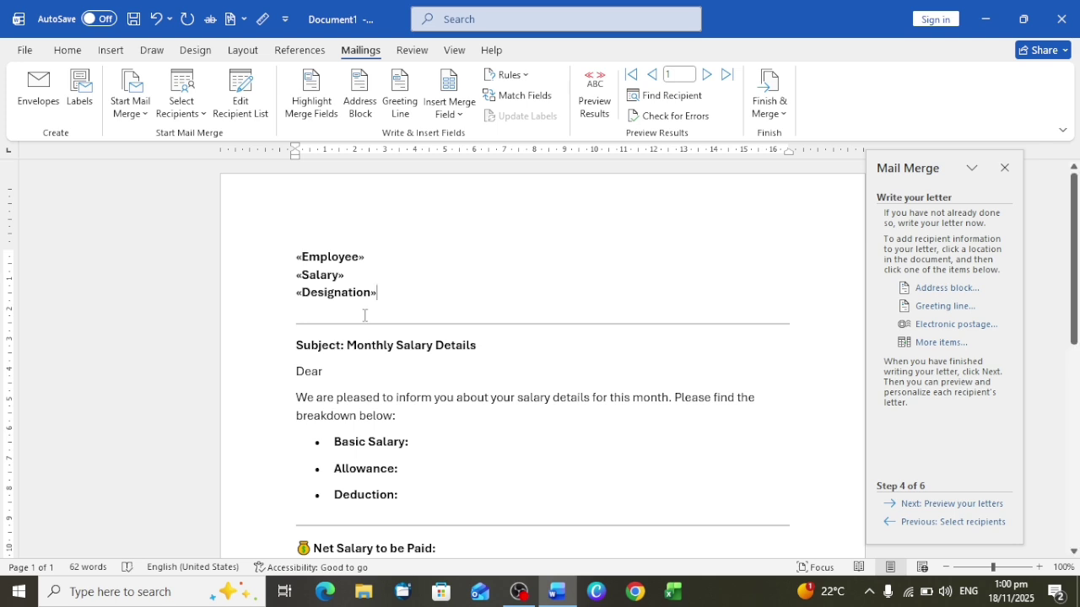
# Inspect the horizontal rule's format settings and cancel without changes
pyautogui.click(300, 310)
pyautogui.click(317, 323)
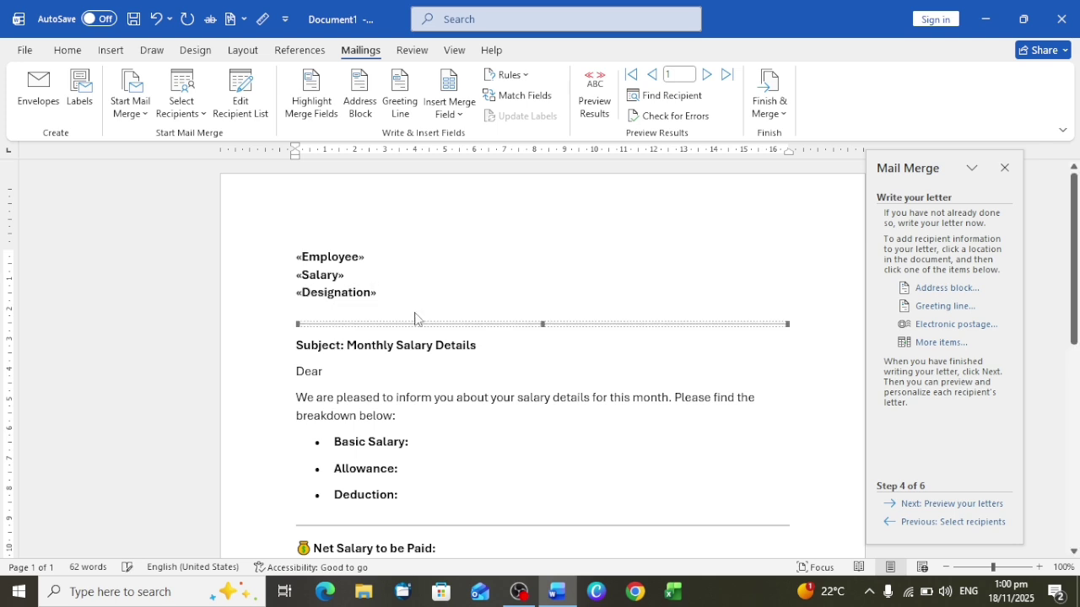
pyautogui.doubleClick(309, 328)
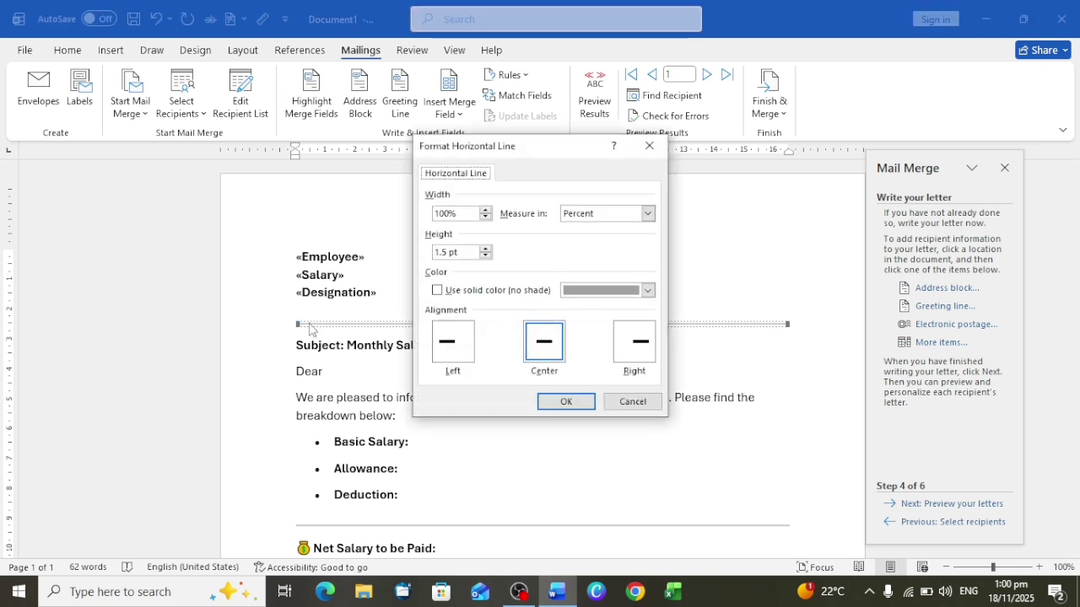
pyautogui.click(631, 401)
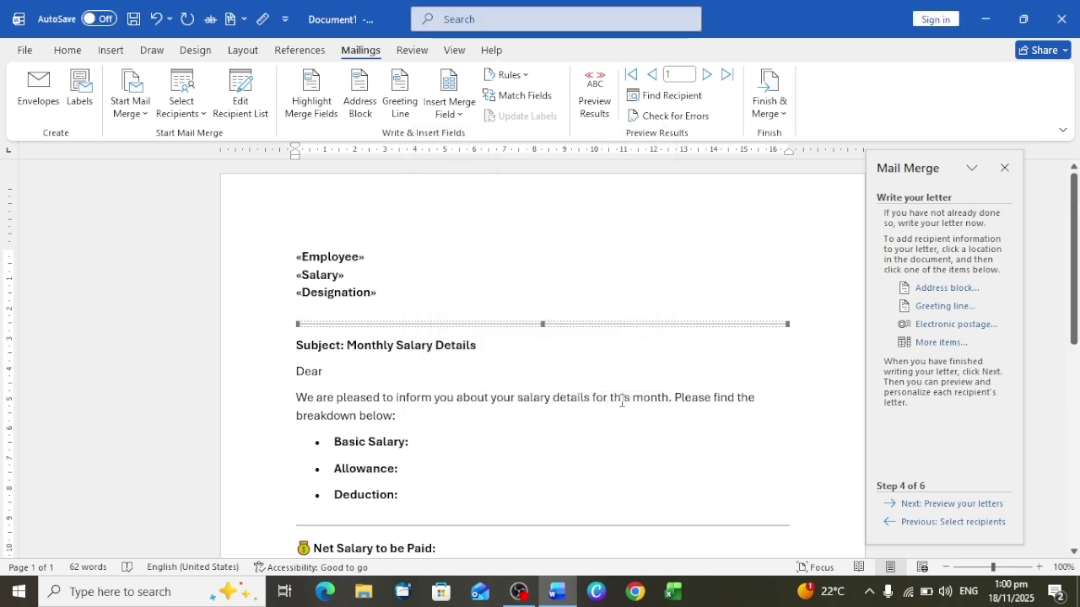
pyautogui.click(766, 375)
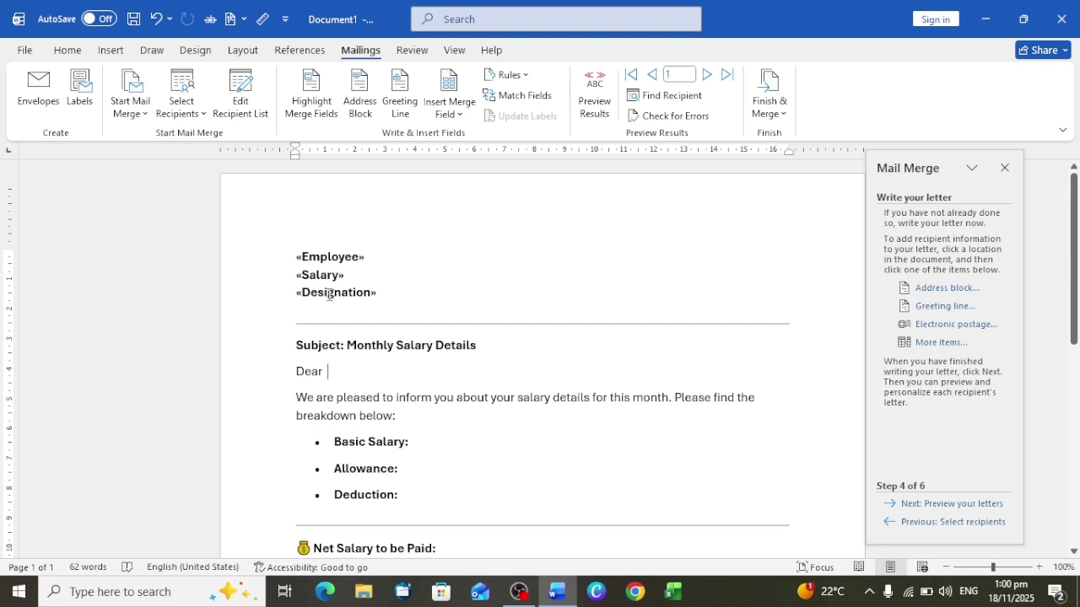
pyautogui.click(110, 51)
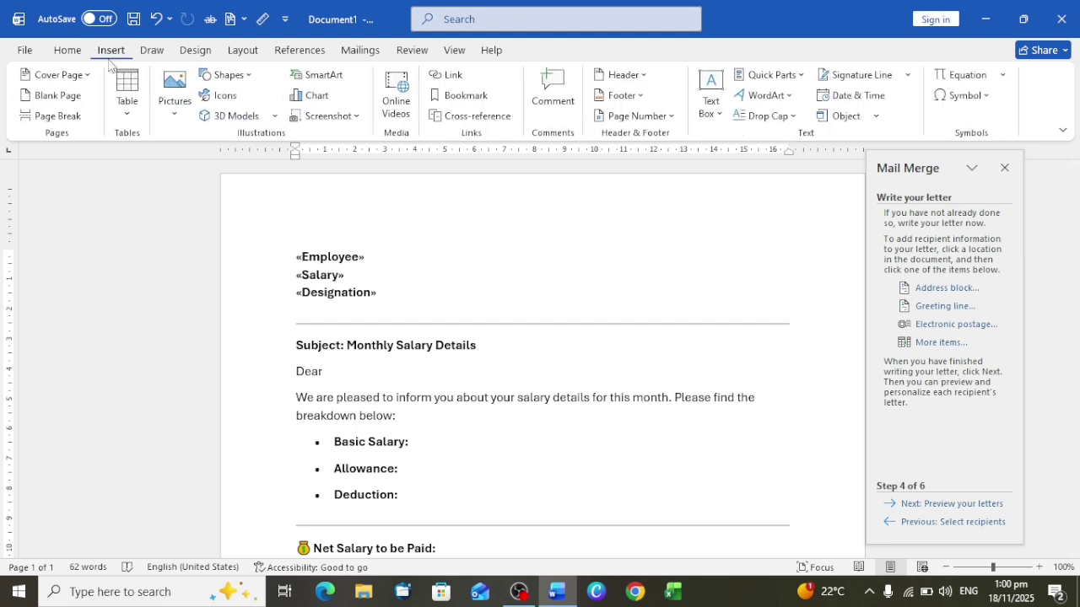
# Draw a text box just beneath «Designation» and type the company label into it
pyautogui.click(225, 75)
pyautogui.click(206, 119)
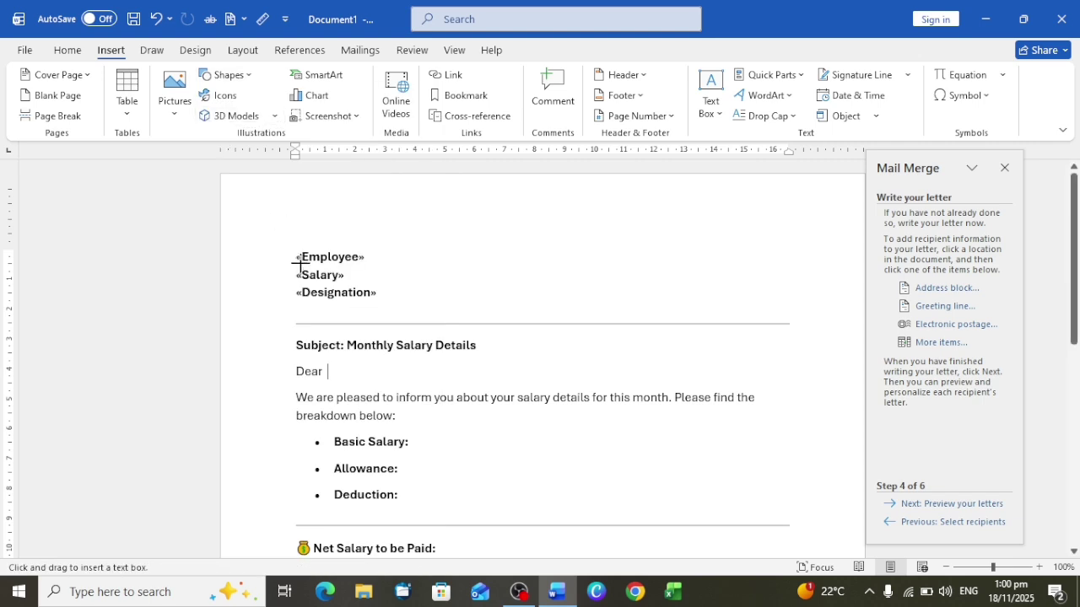
pyautogui.moveTo(297, 303); pyautogui.dragTo(397, 323)
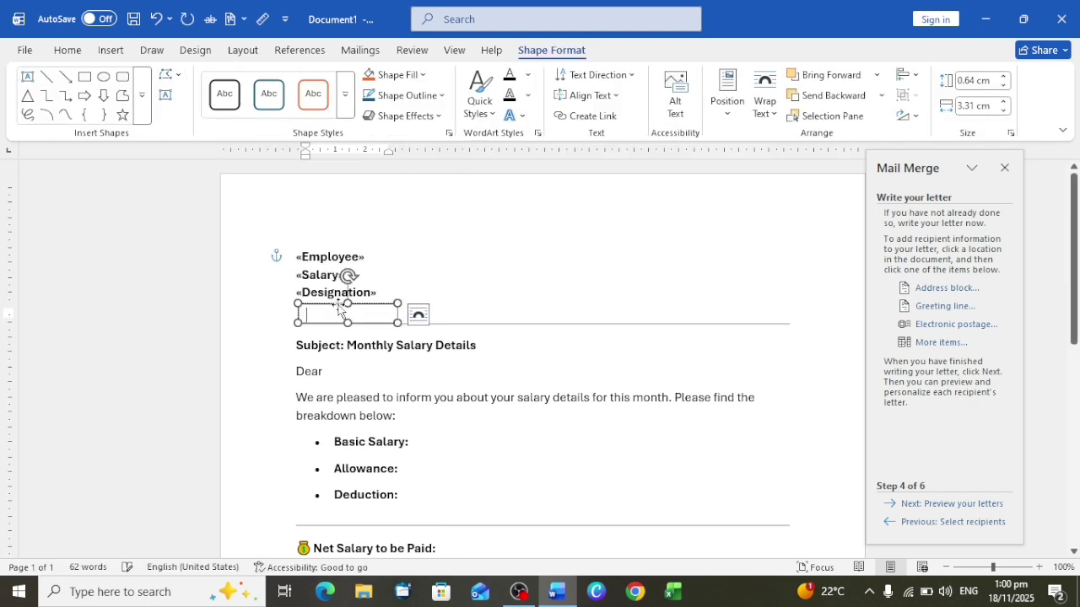
pyautogui.moveTo(338, 307); pyautogui.dragTo(332, 301)
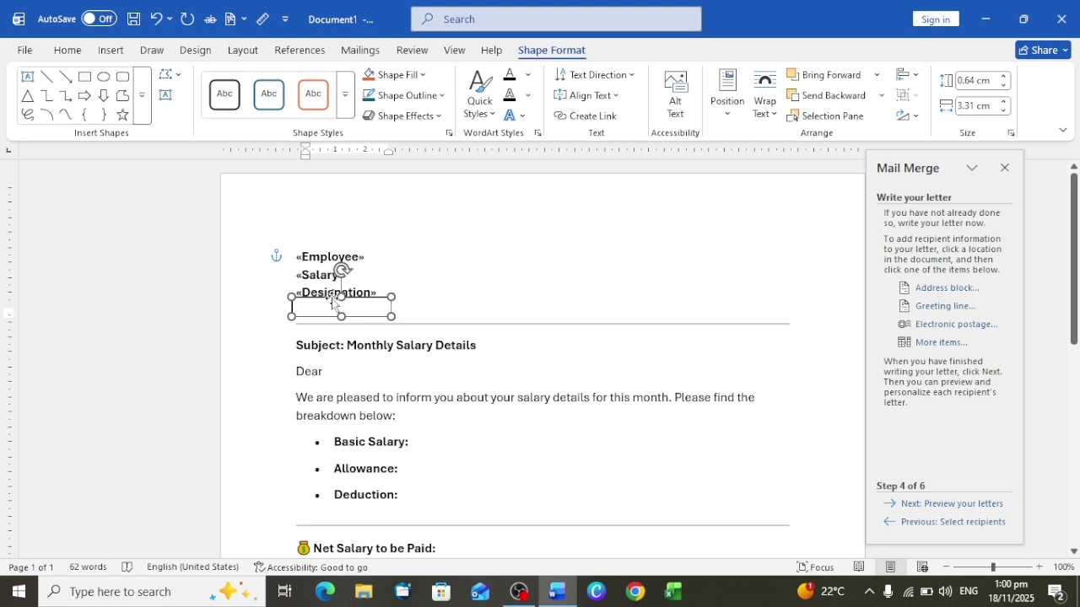
pyautogui.click(320, 309)
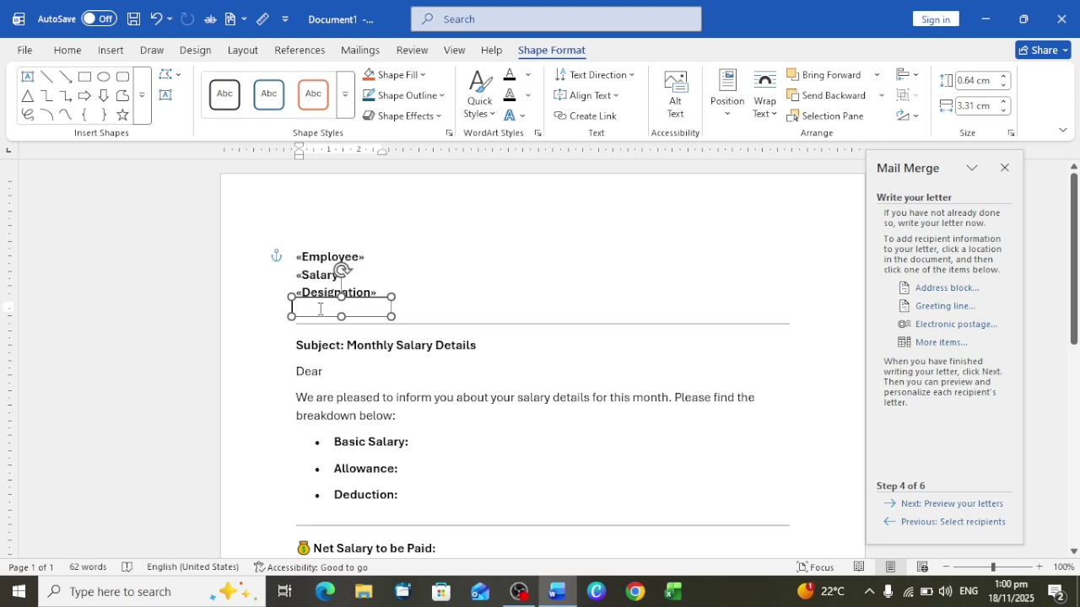
pyautogui.write('Compnay')
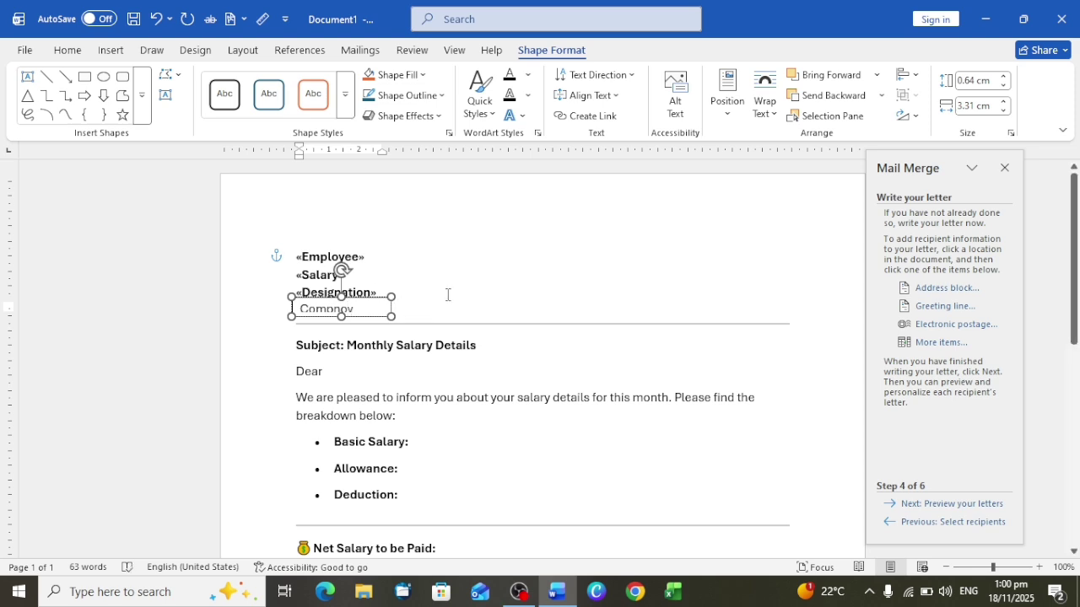
pyautogui.click(406, 304)
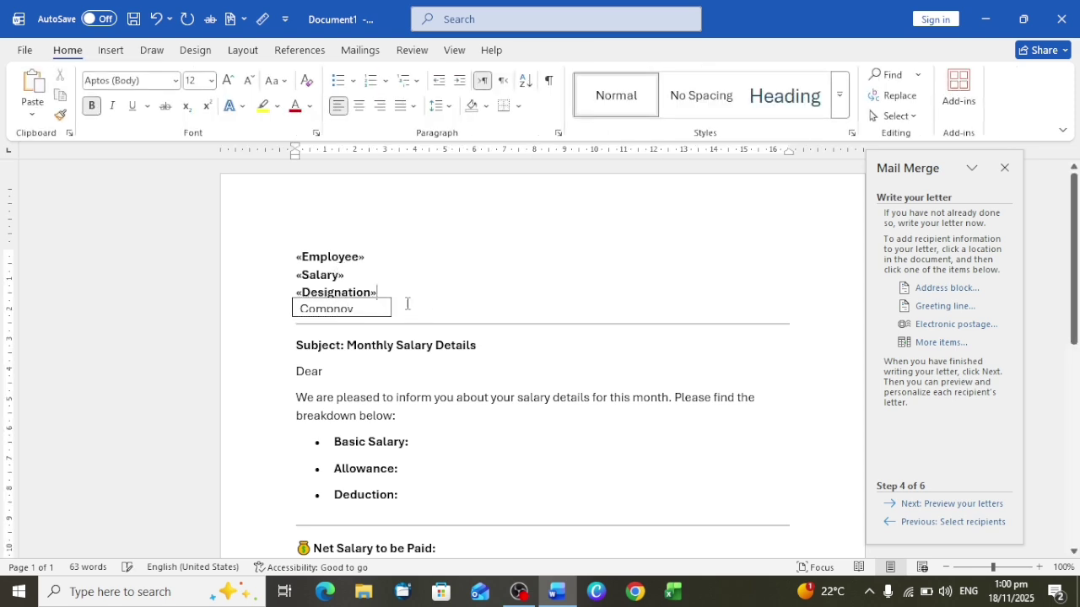
# Remove the text box's outline and fill, and make the box taller
pyautogui.click(372, 309)
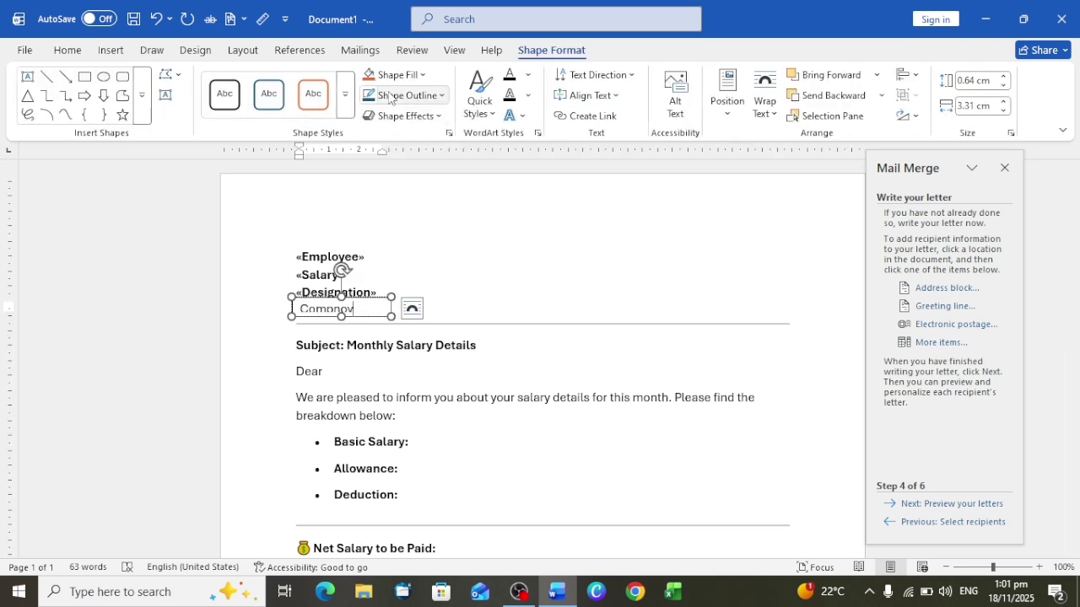
pyautogui.click(406, 95)
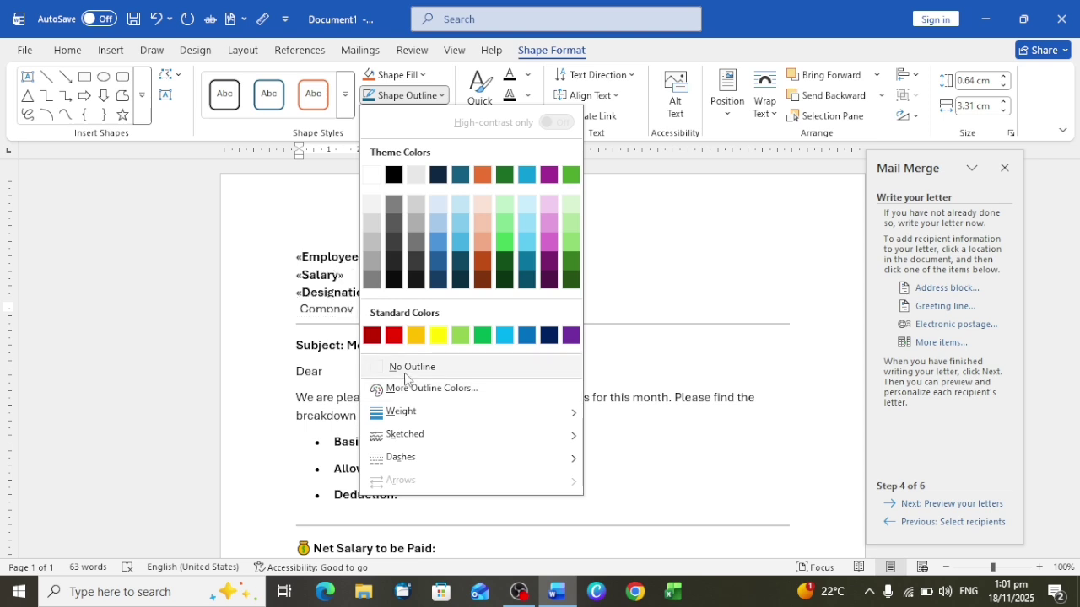
pyautogui.click(386, 367)
pyautogui.click(363, 309)
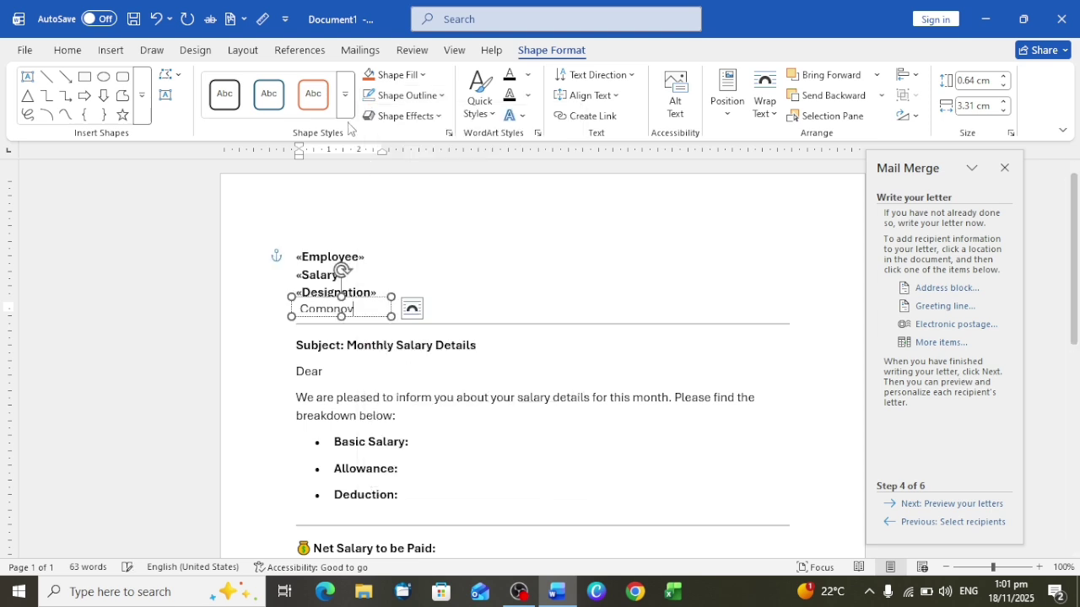
pyautogui.click(387, 78)
pyautogui.click(384, 346)
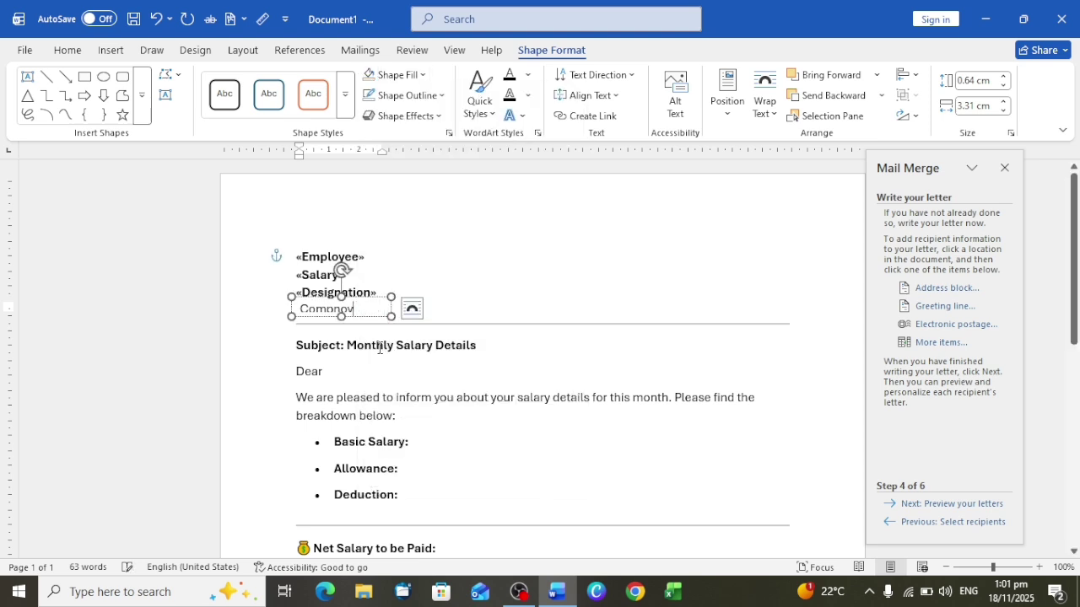
pyautogui.moveTo(341, 317); pyautogui.dragTo(341, 329)
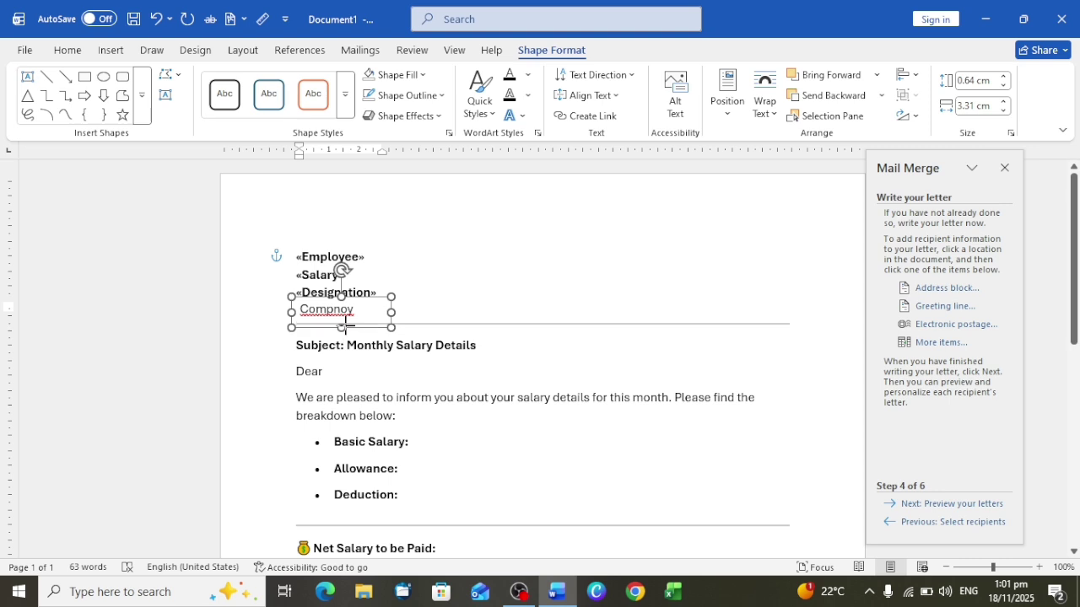
# Correct the misspelled label to 'Company' and make it bold
pyautogui.rightClick(329, 310)
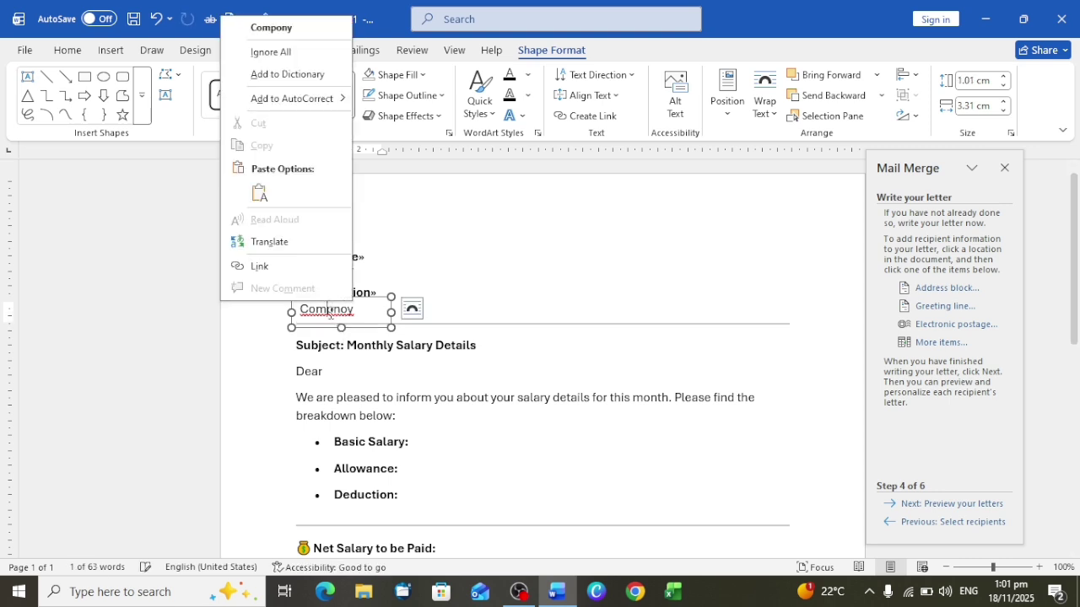
pyautogui.click(270, 32)
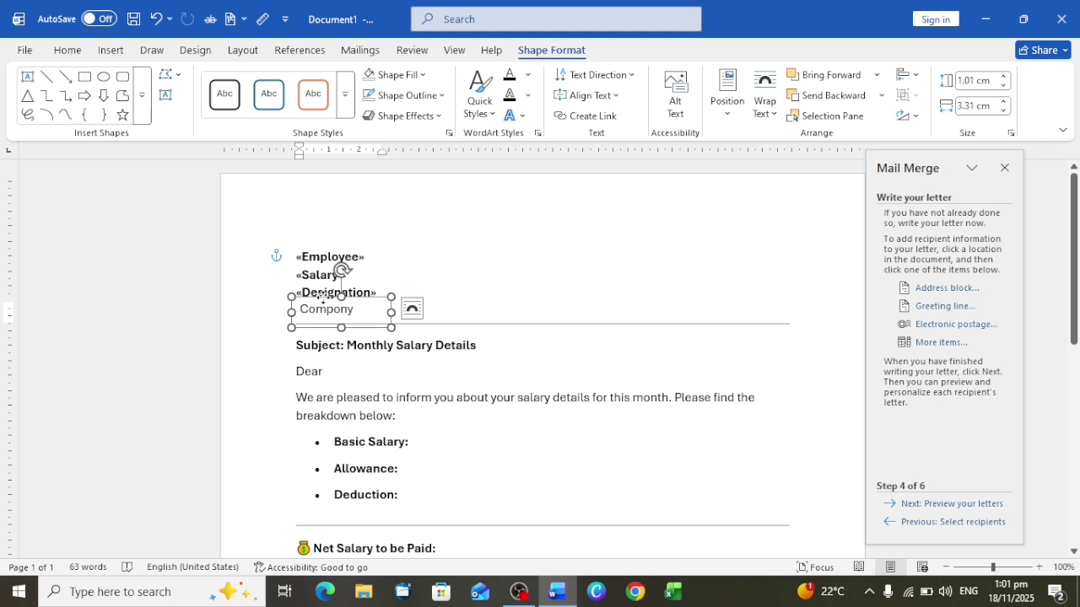
pyautogui.moveTo(323, 302); pyautogui.dragTo(323, 300)
pyautogui.hotkey('ctrl', 'a')
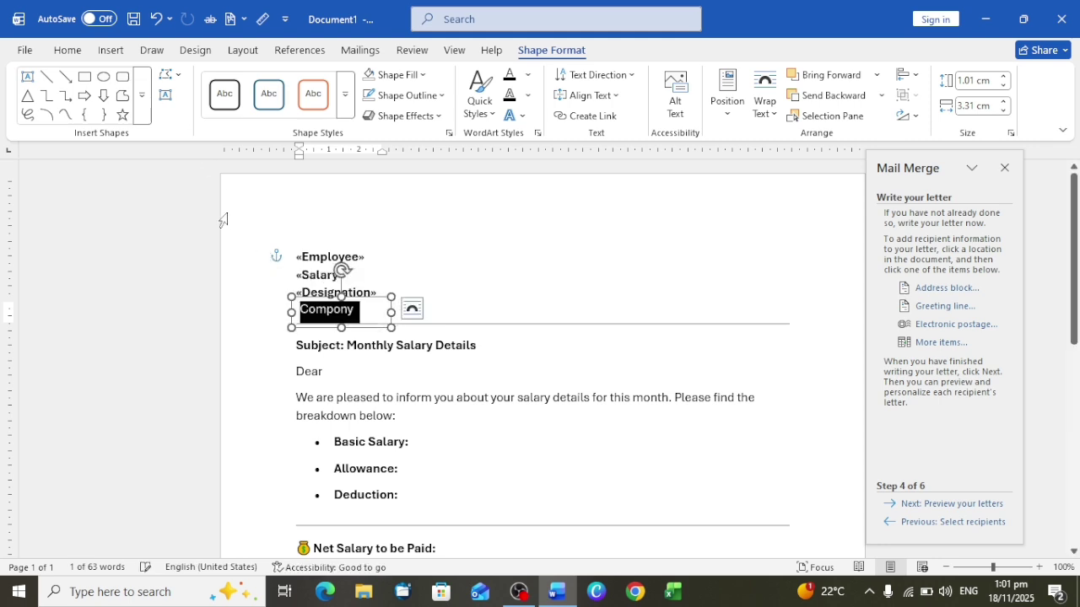
pyautogui.click(67, 50)
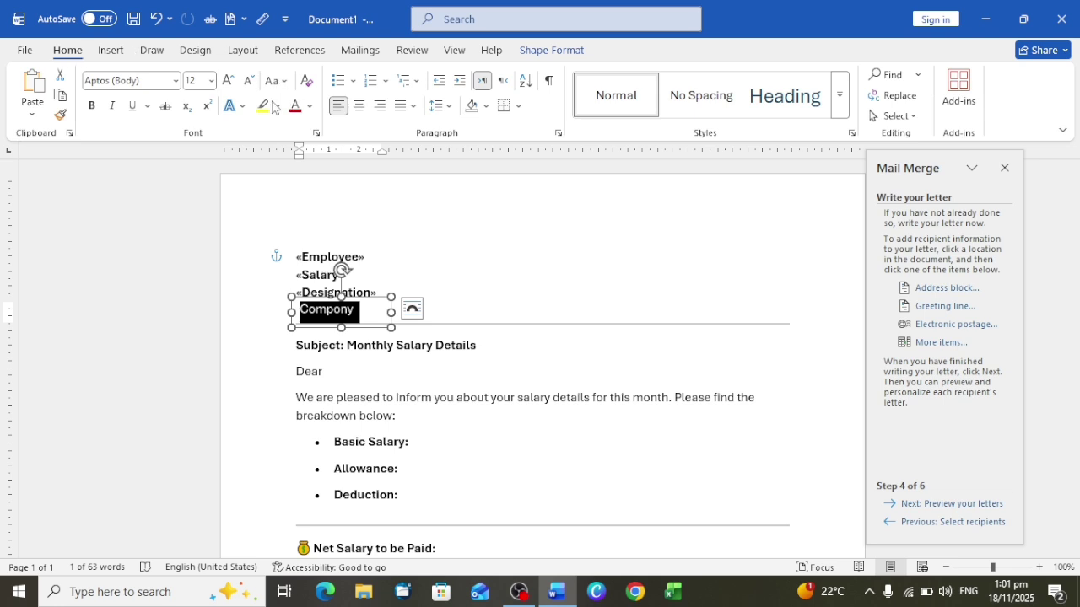
pyautogui.click(94, 108)
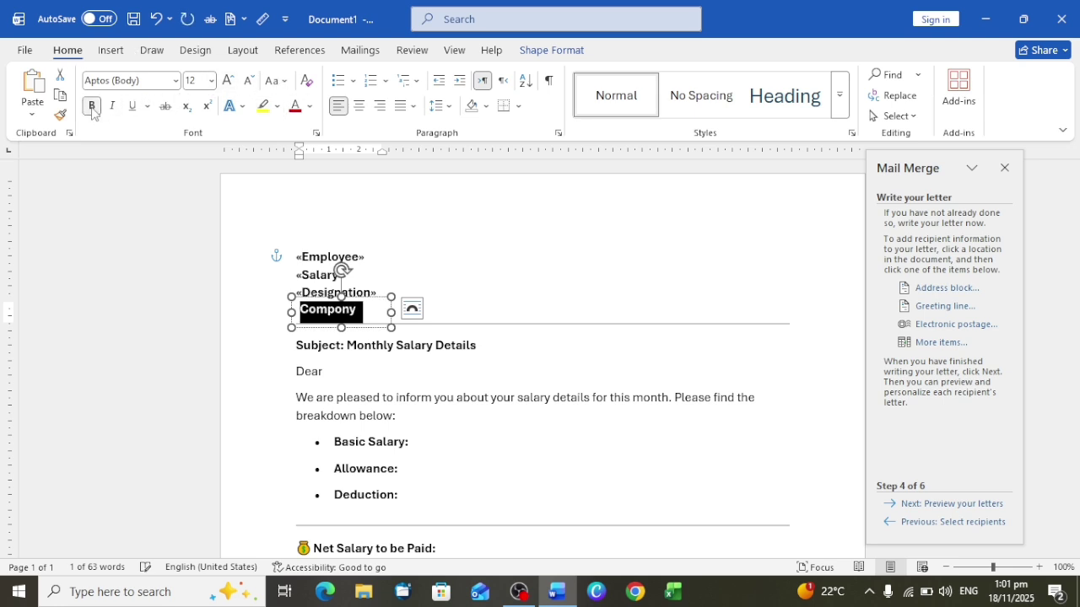
pyautogui.click(379, 321)
pyautogui.click(467, 322)
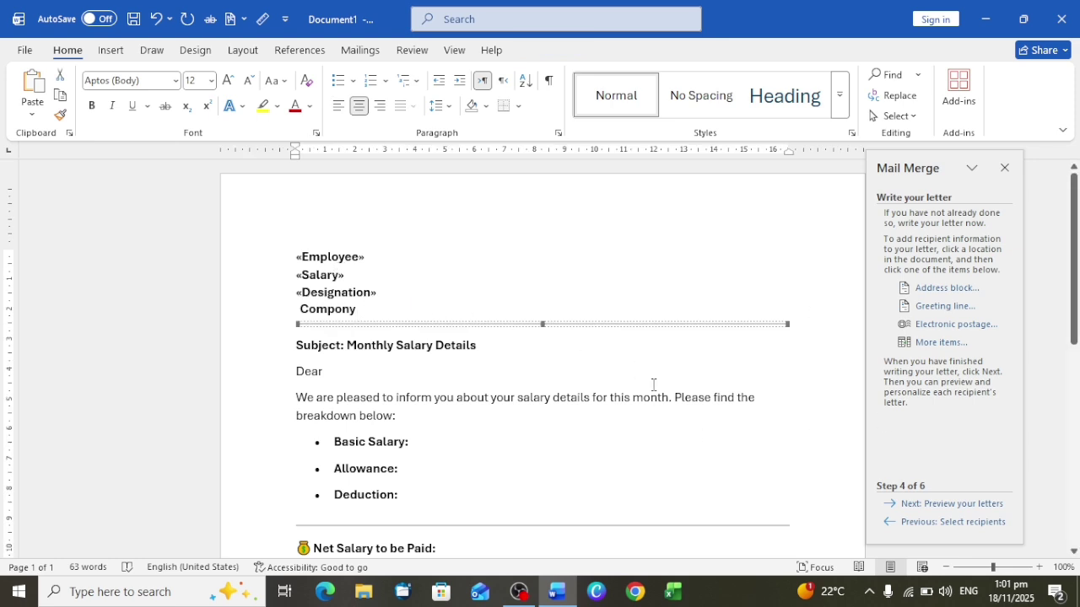
# Insert the «Compnoy_Name» merge field into the letter
pyautogui.click(936, 341)
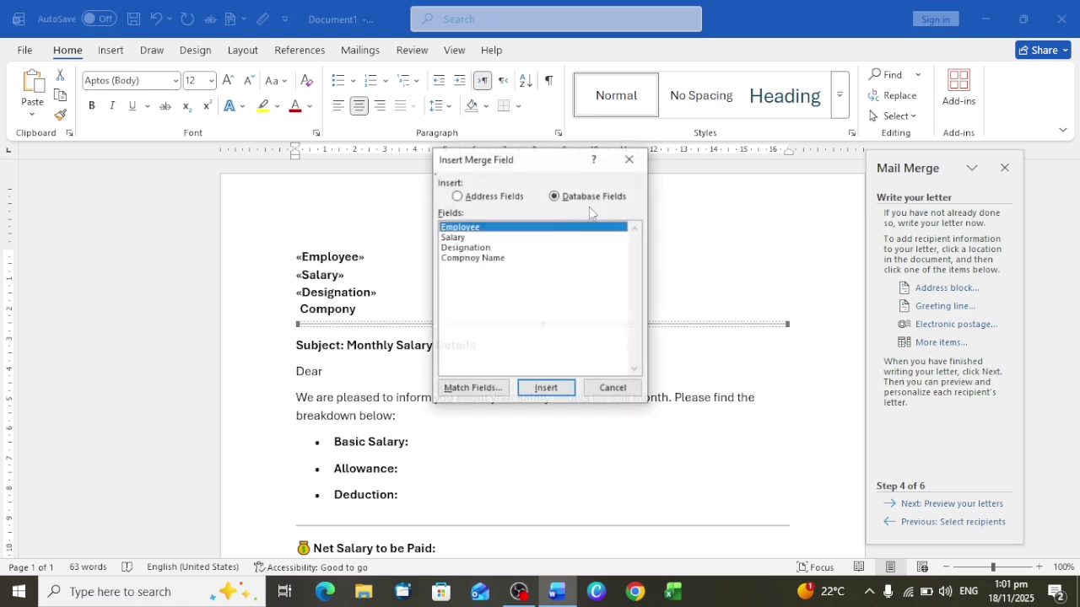
pyautogui.click(486, 258)
pyautogui.click(545, 390)
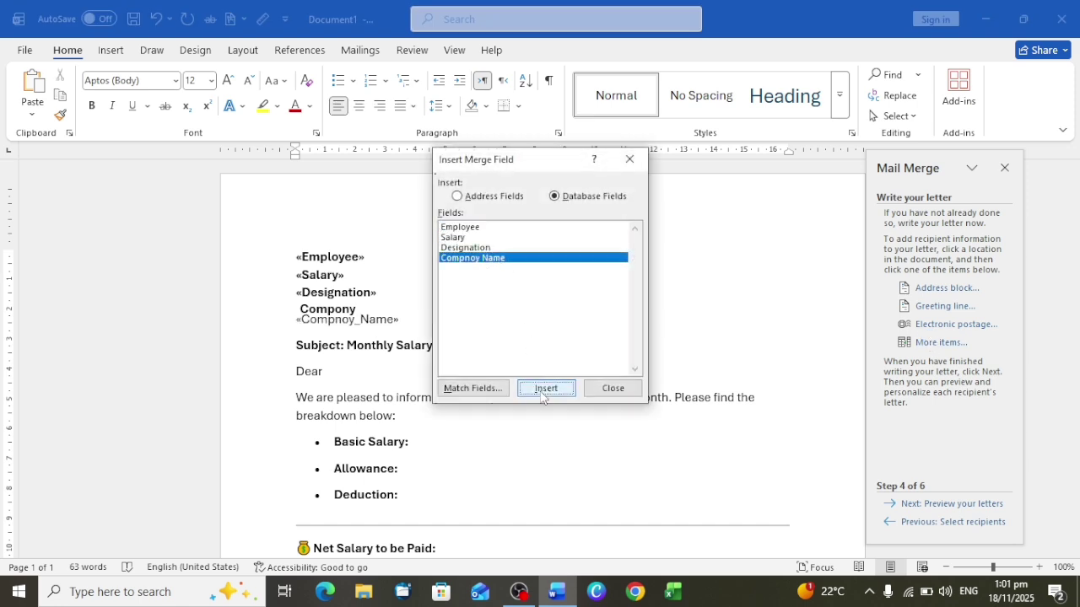
pyautogui.click(613, 389)
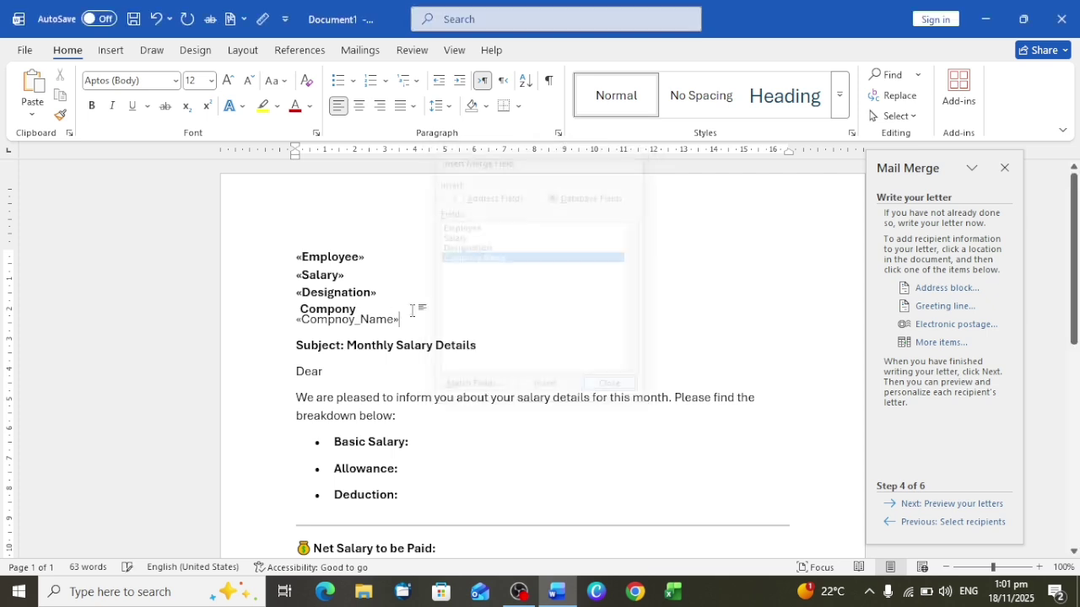
# Empty the Company text box, move it into the left margin, and restore the blank company line
pyautogui.moveTo(345, 308); pyautogui.dragTo(303, 314)
pyautogui.press('Delete')
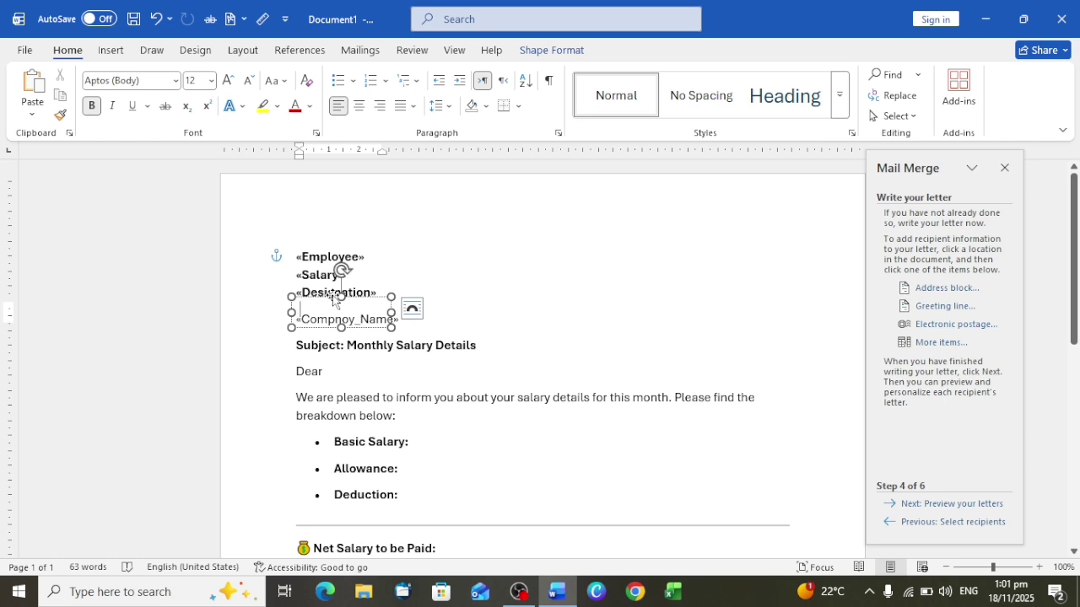
pyautogui.moveTo(333, 297); pyautogui.dragTo(40, 371)
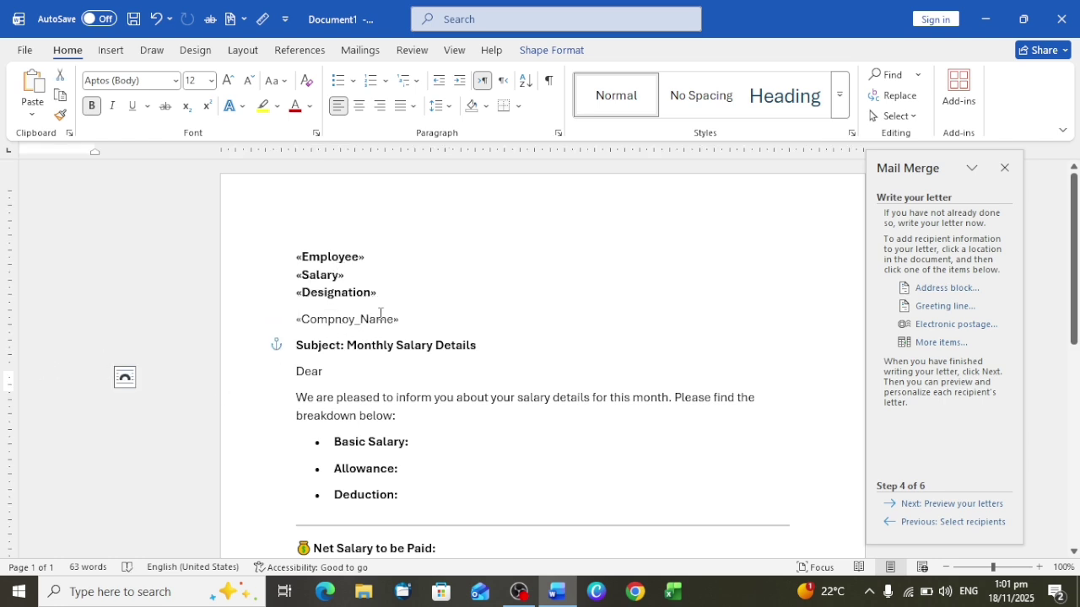
pyautogui.click(417, 321)
pyautogui.press('BackSpace')
pyautogui.press('BackSpace')
pyautogui.press('BackSpace')
pyautogui.press('BackSpace')
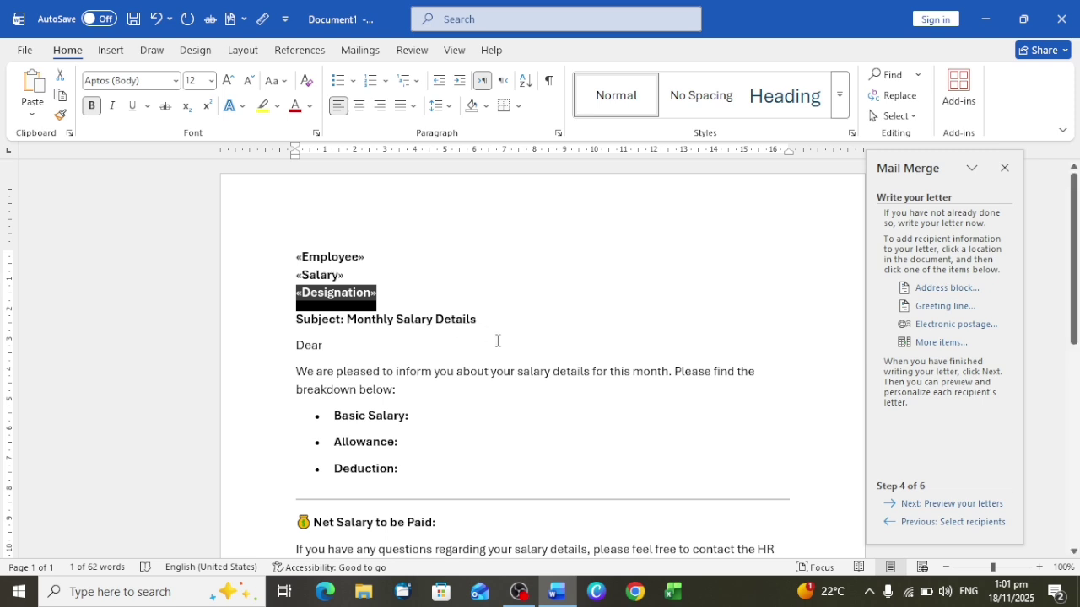
pyautogui.hotkey('ctrl', 'z')
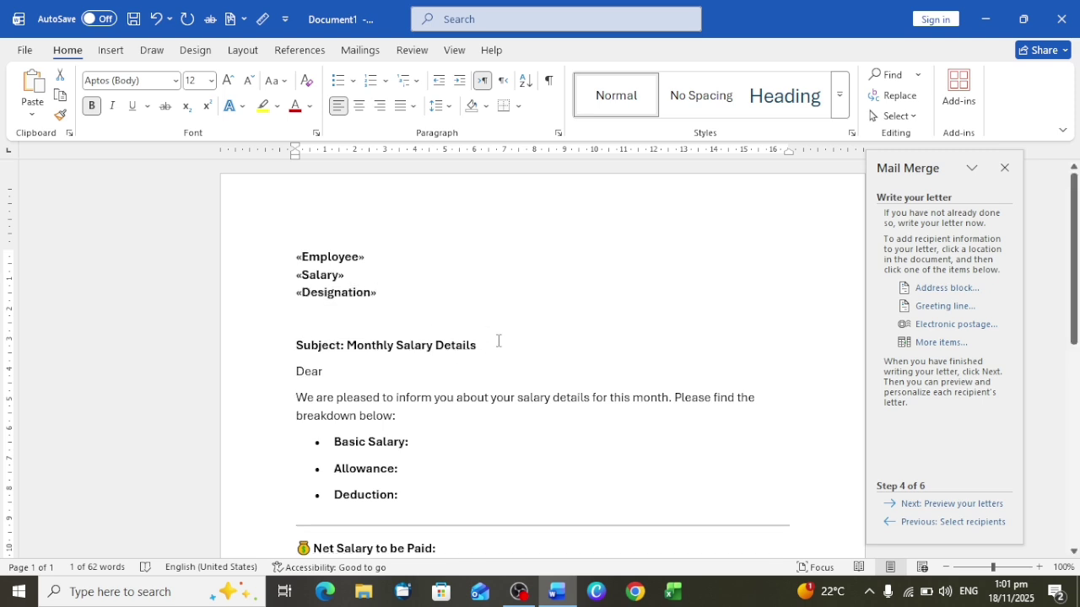
# Reinsert the «Compnoy_Name» field on the empty line below «Designation»
pyautogui.click(937, 342)
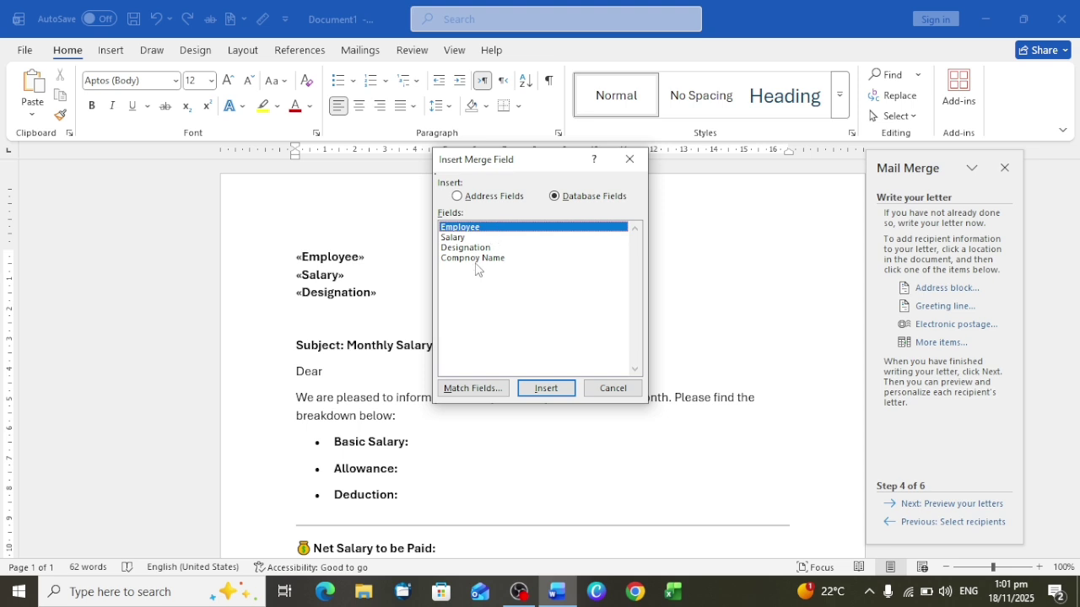
pyautogui.click(476, 259)
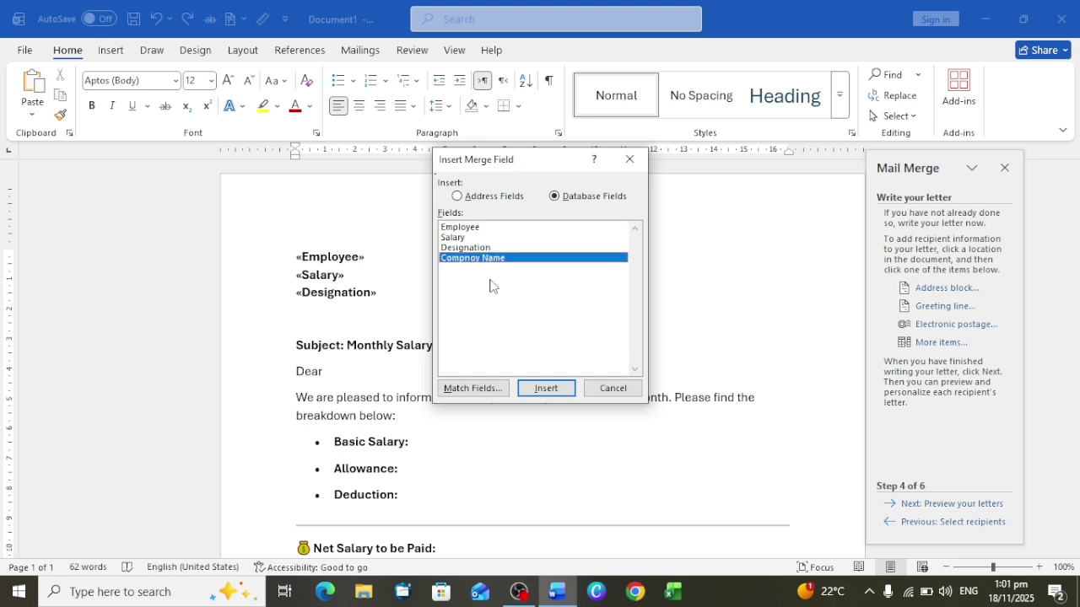
pyautogui.click(545, 388)
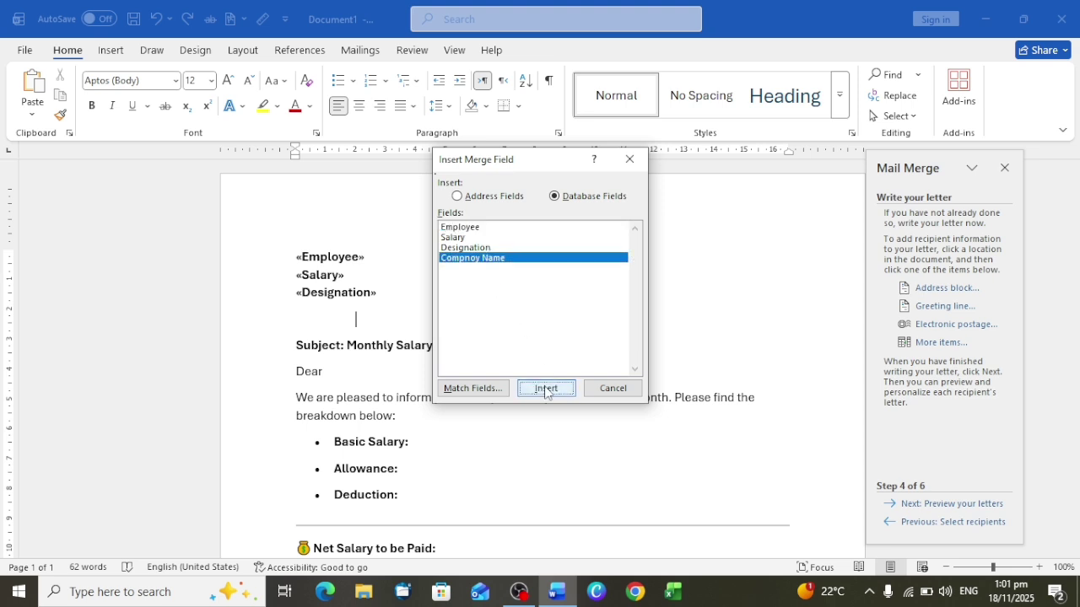
pyautogui.click(613, 388)
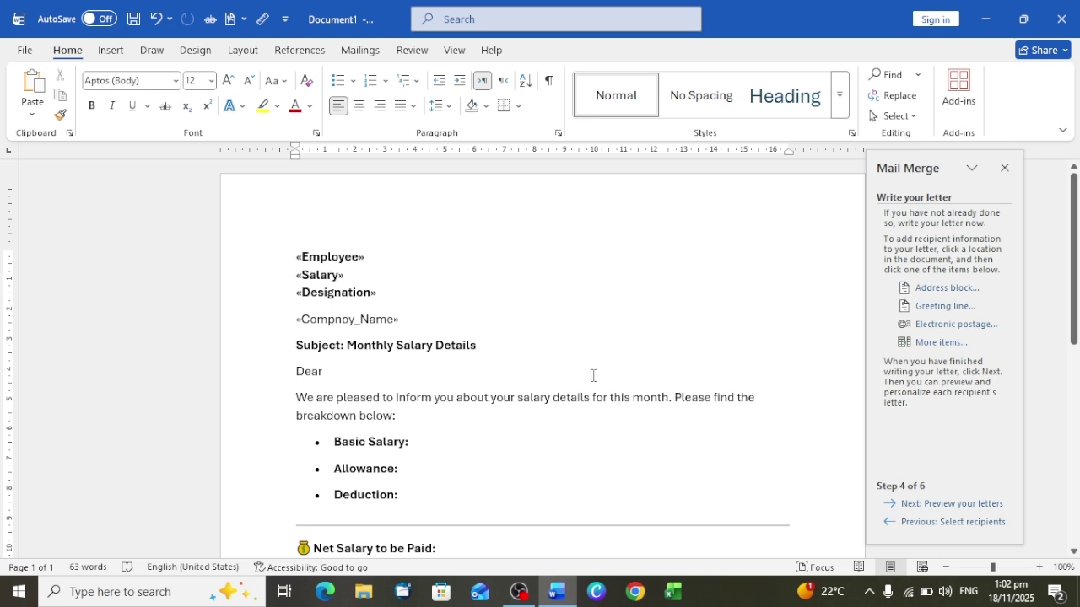
# Add the recipient's name after Dear and delete the three salary breakdown bullets
pyautogui.click(358, 379)
pyautogui.write('Afan')
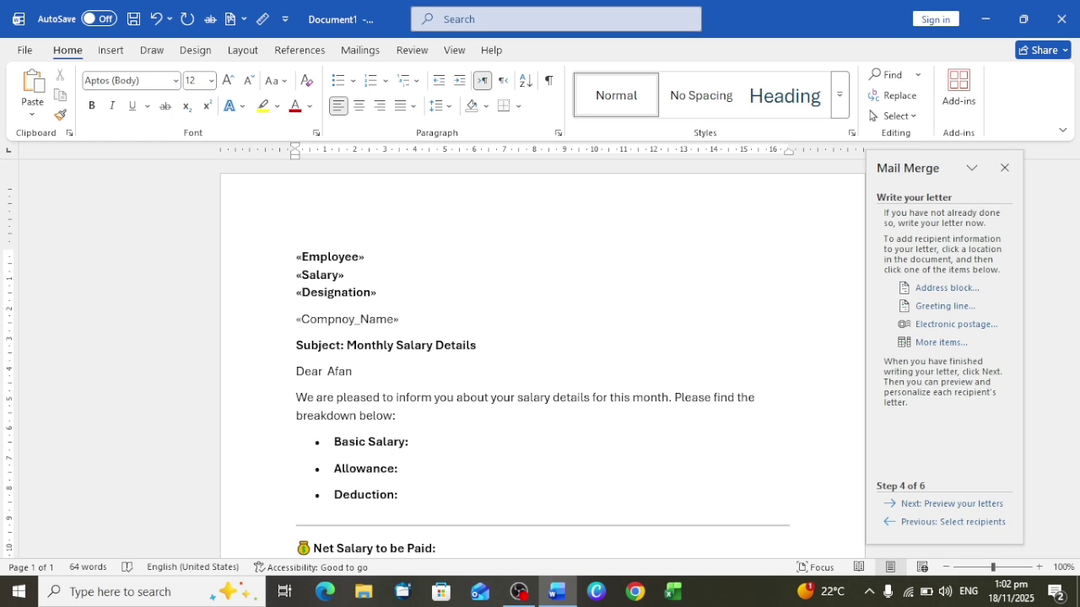
pyautogui.scroll(-2, 435, 468)
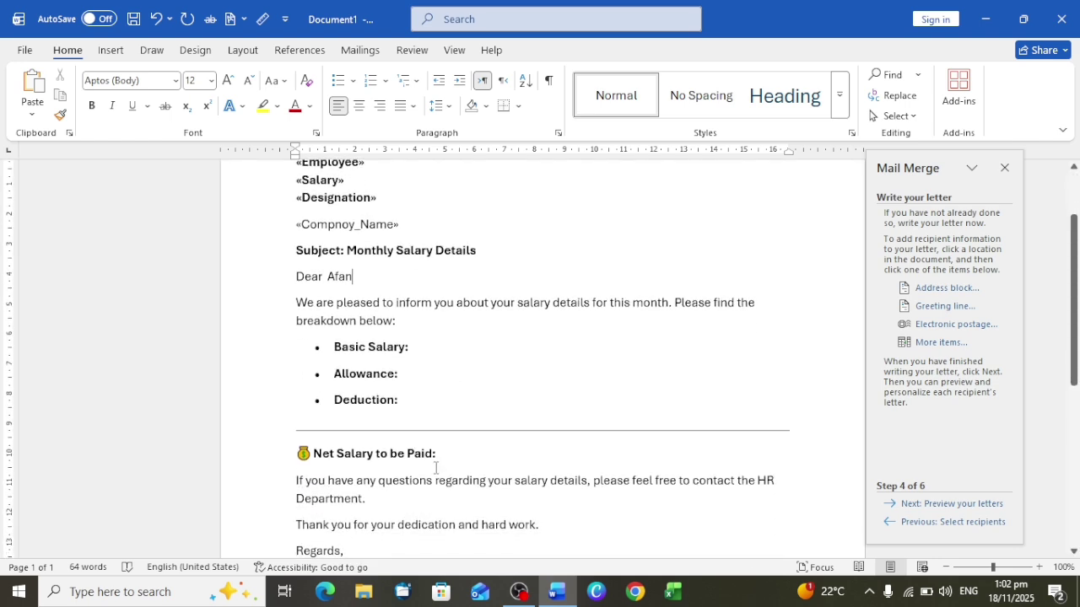
pyautogui.moveTo(402, 406); pyautogui.dragTo(311, 341)
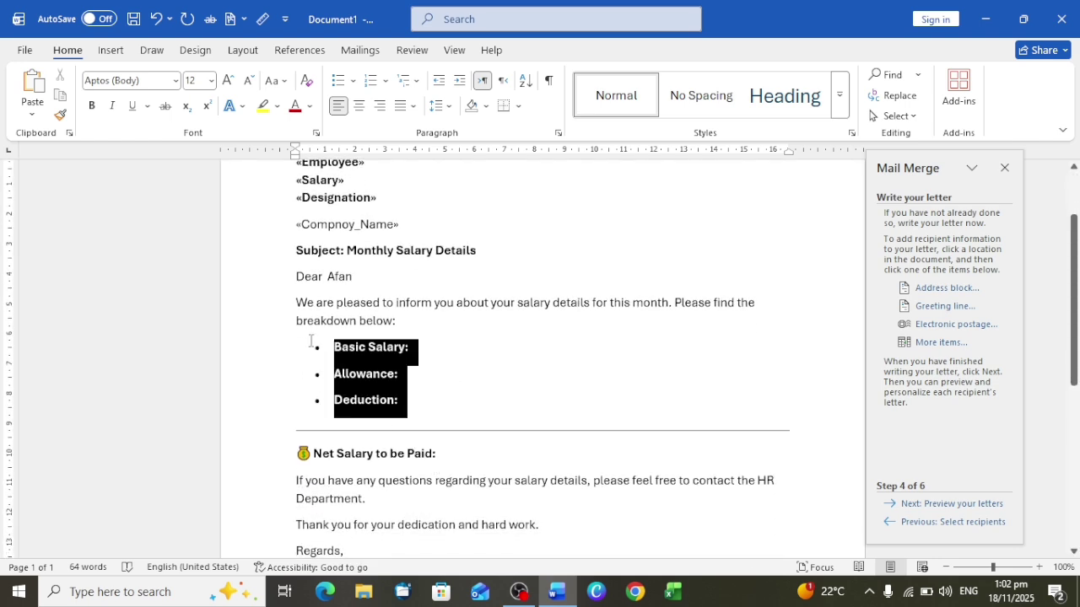
pyautogui.press('Delete')
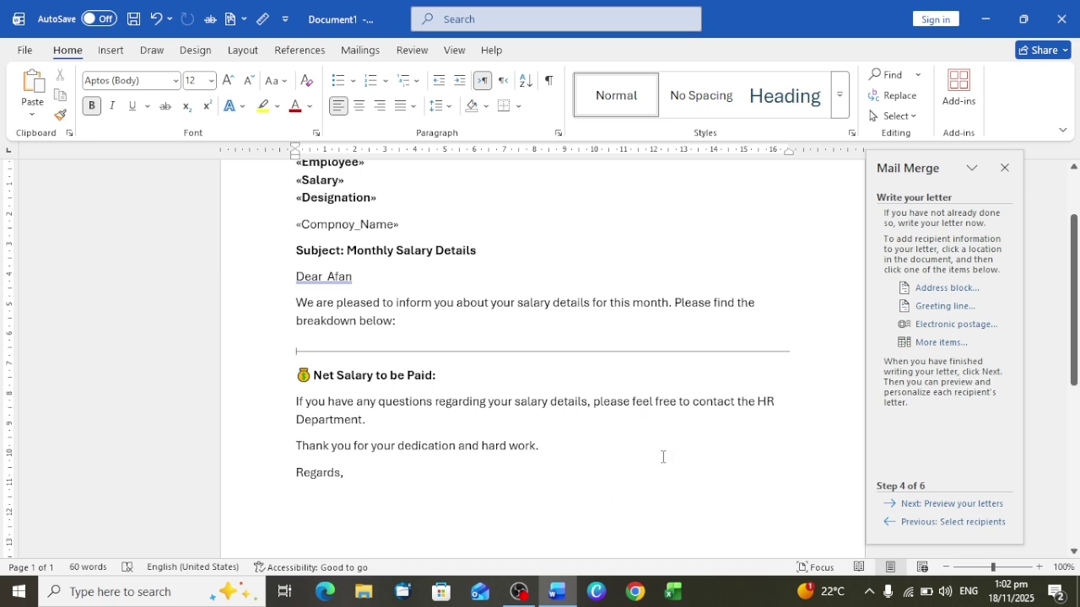
# Type a sign-off name below 'Regards,'
pyautogui.scroll(-2, 366, 479)
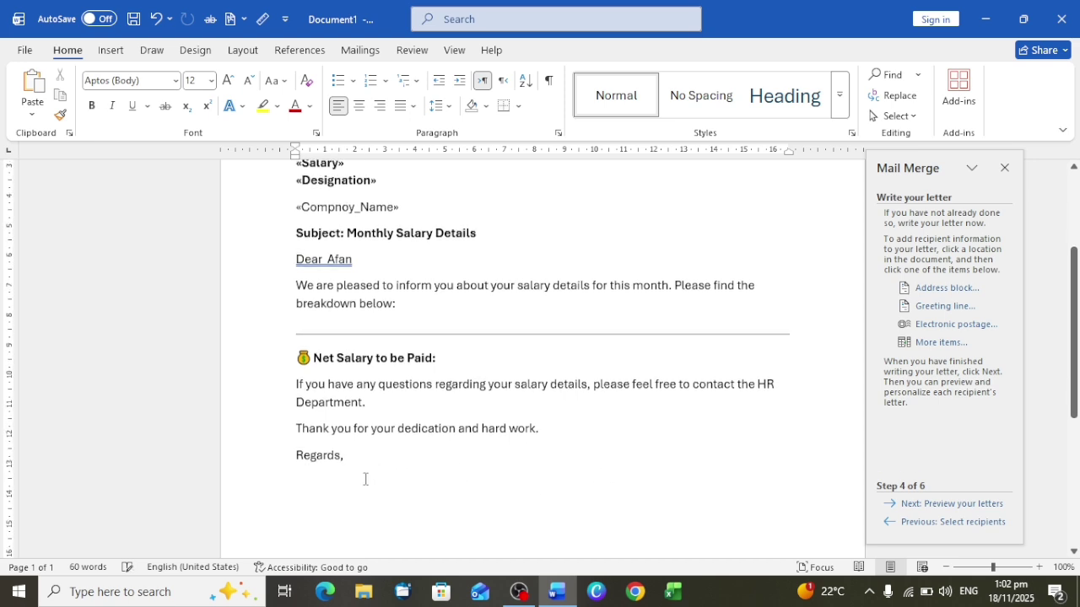
pyautogui.click(366, 479)
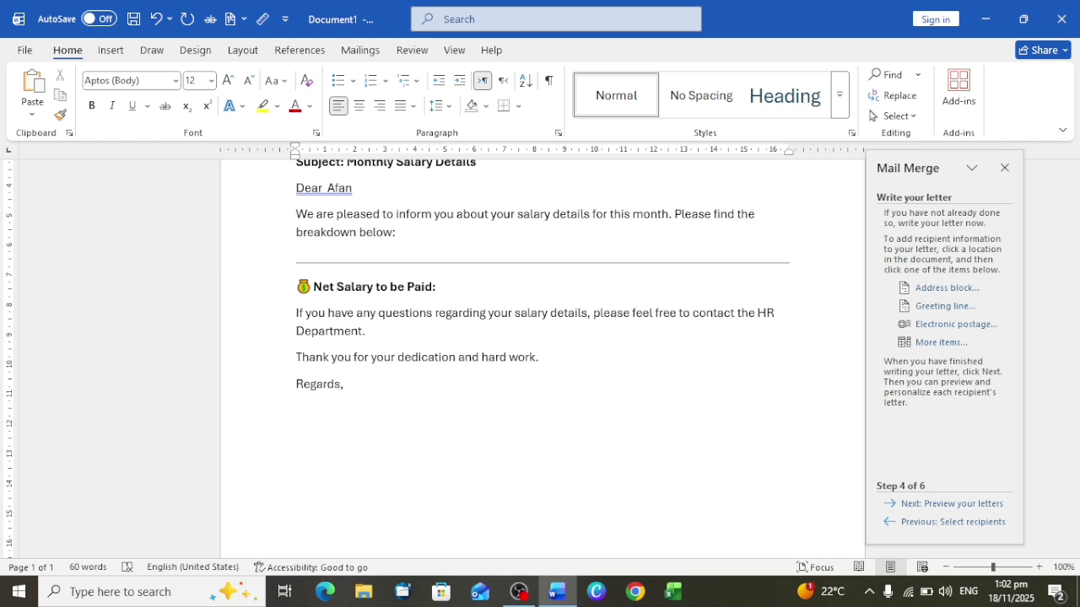
pyautogui.write('Jack')
# Preview the merged letters and advance to recipient 2, showing salary 350000 and designation Manager
pyautogui.click(947, 505)
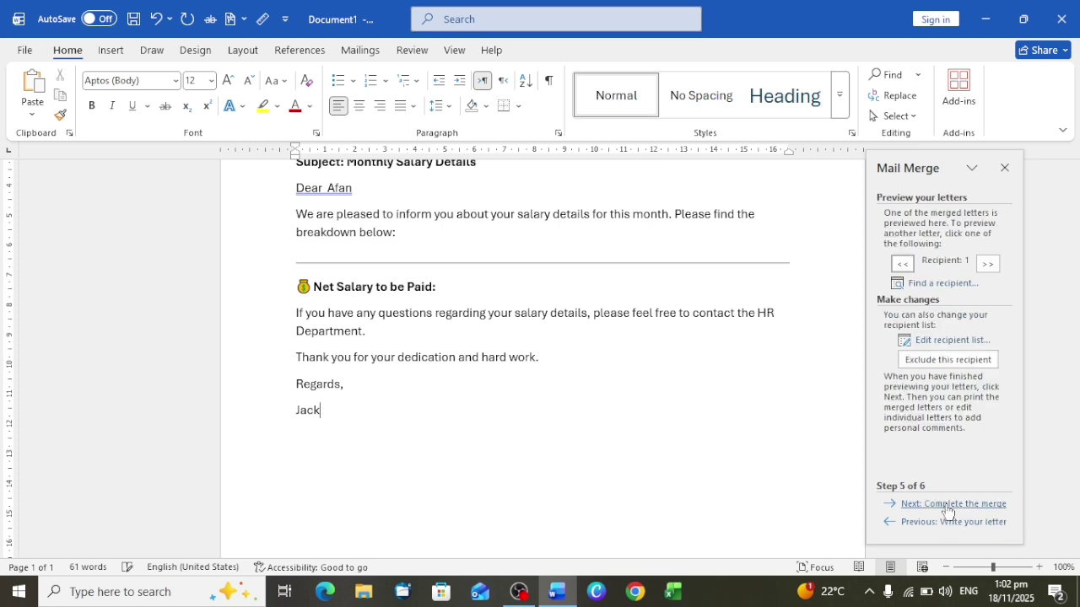
pyautogui.scroll(4, 624, 396)
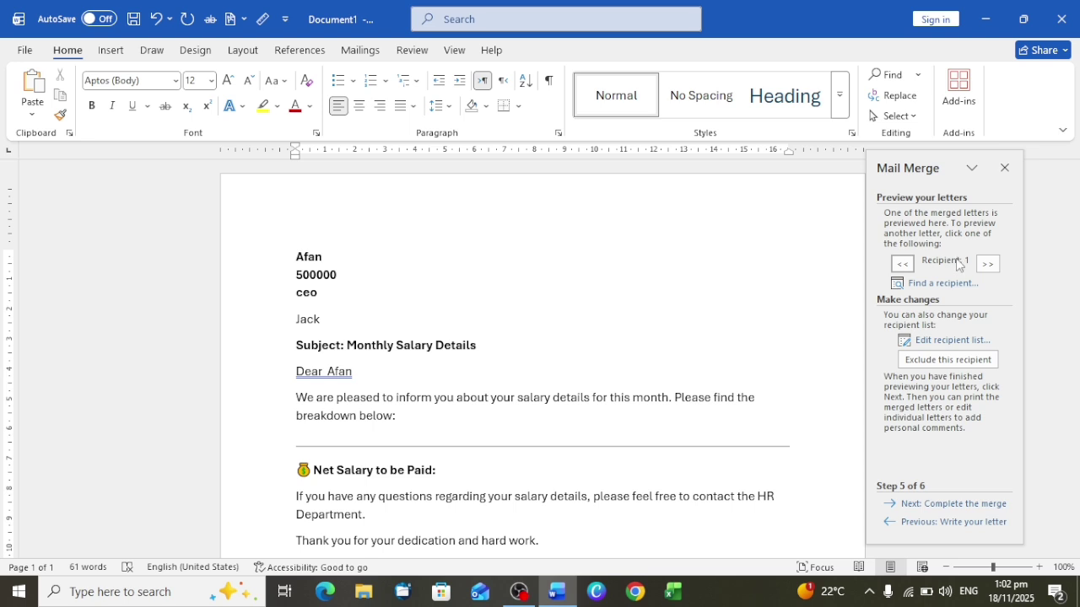
pyautogui.click(986, 264)
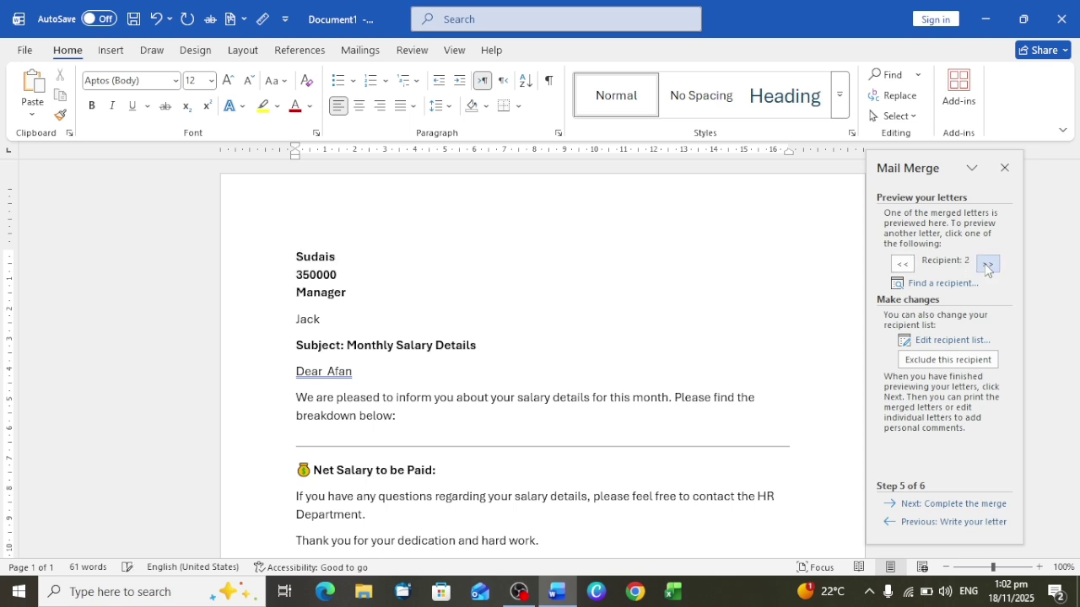
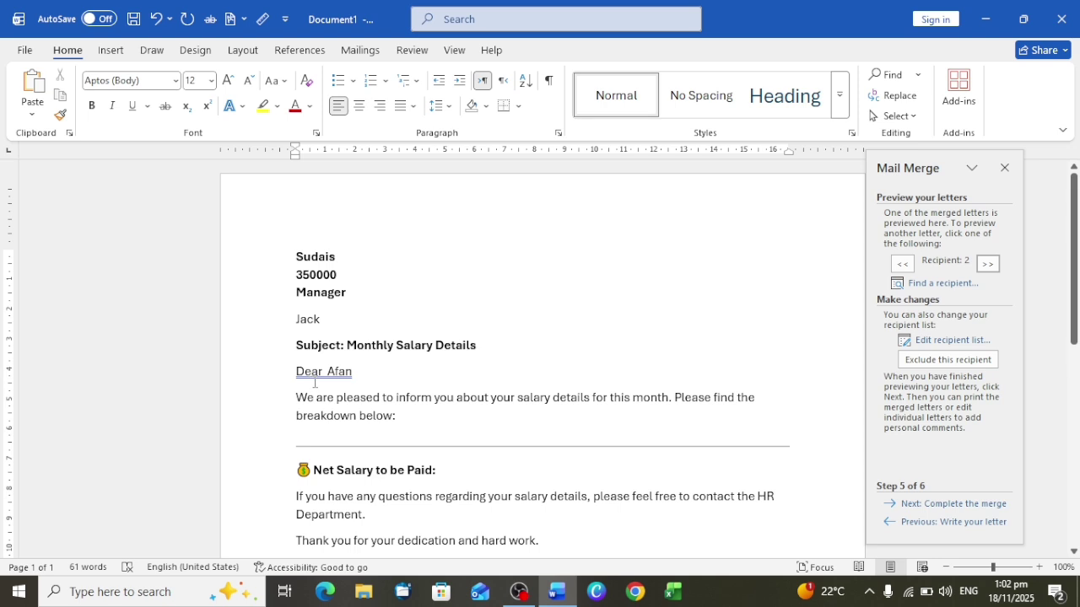
# Replace the first recipient's greeting name with Afan and add a colon after Dear
pyautogui.click(362, 372)
pyautogui.press('BackSpace')
pyautogui.press('BackSpace')
pyautogui.press('BackSpace')
pyautogui.press('BackSpace')
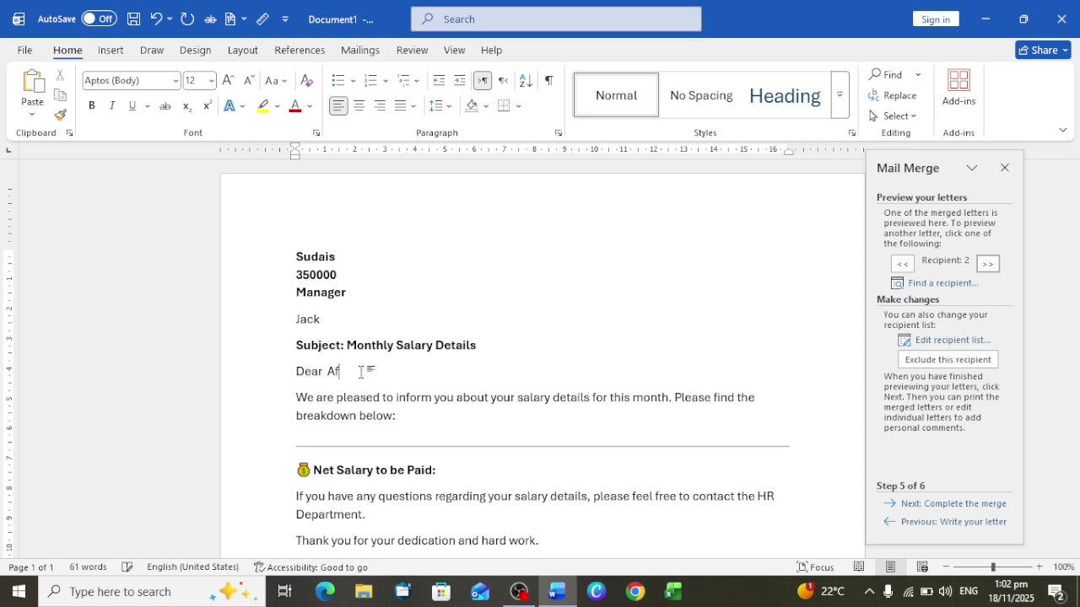
pyautogui.click(904, 265)
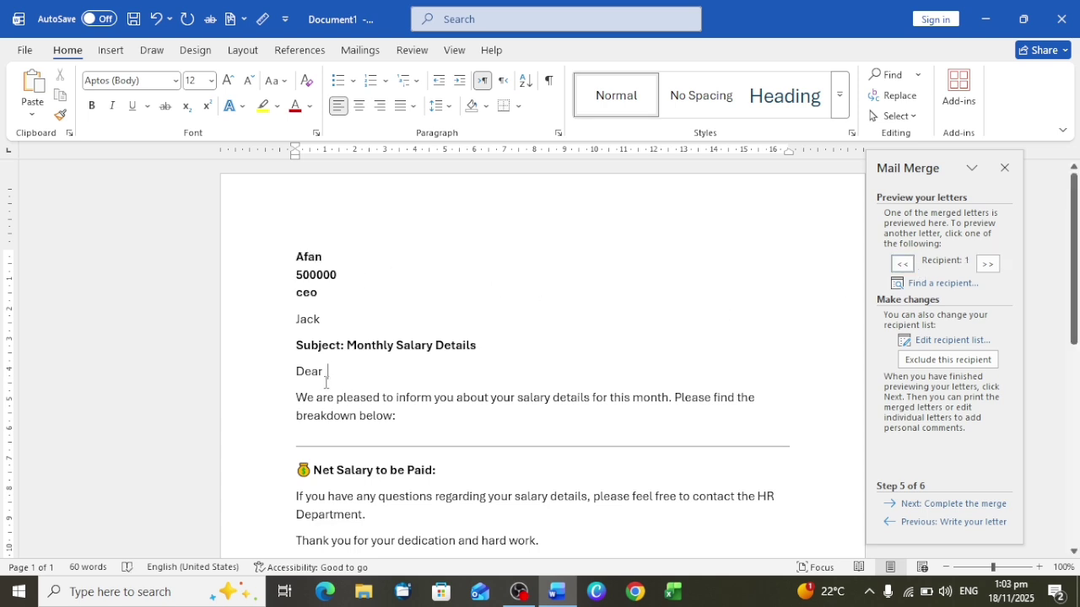
pyautogui.write('Afan')
pyautogui.click(502, 355)
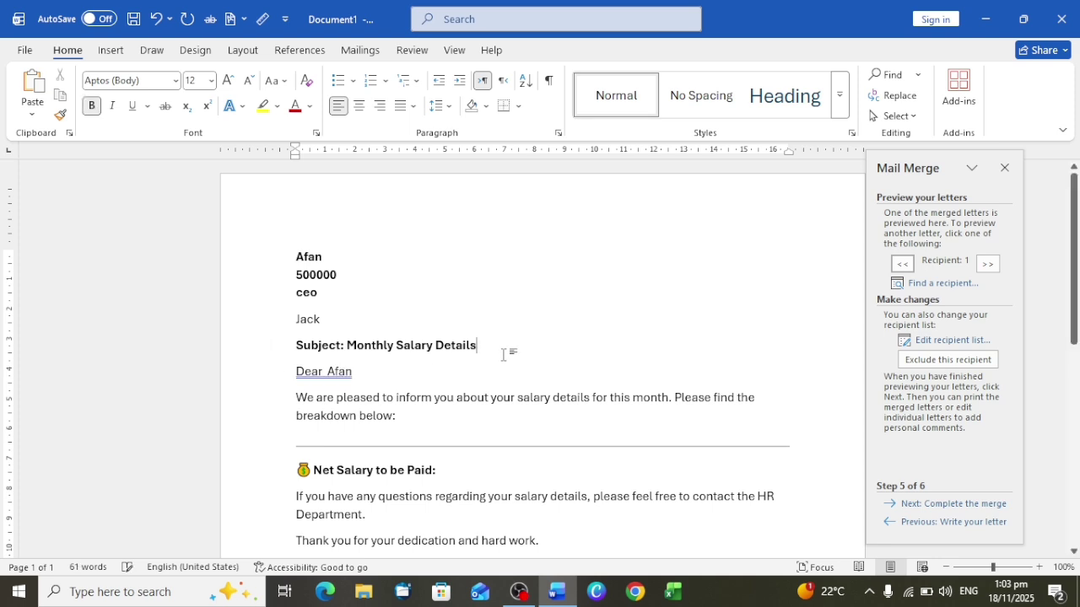
pyautogui.click(321, 373)
pyautogui.write(':')
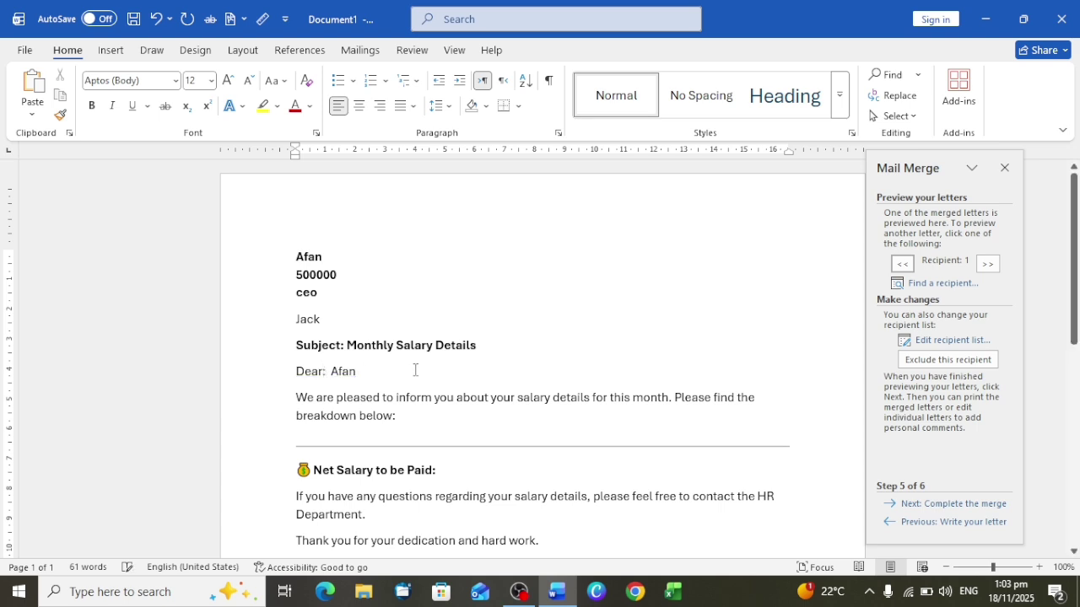
# On recipient 2's letter, replace the old greeting name with Sudais
pyautogui.click(987, 265)
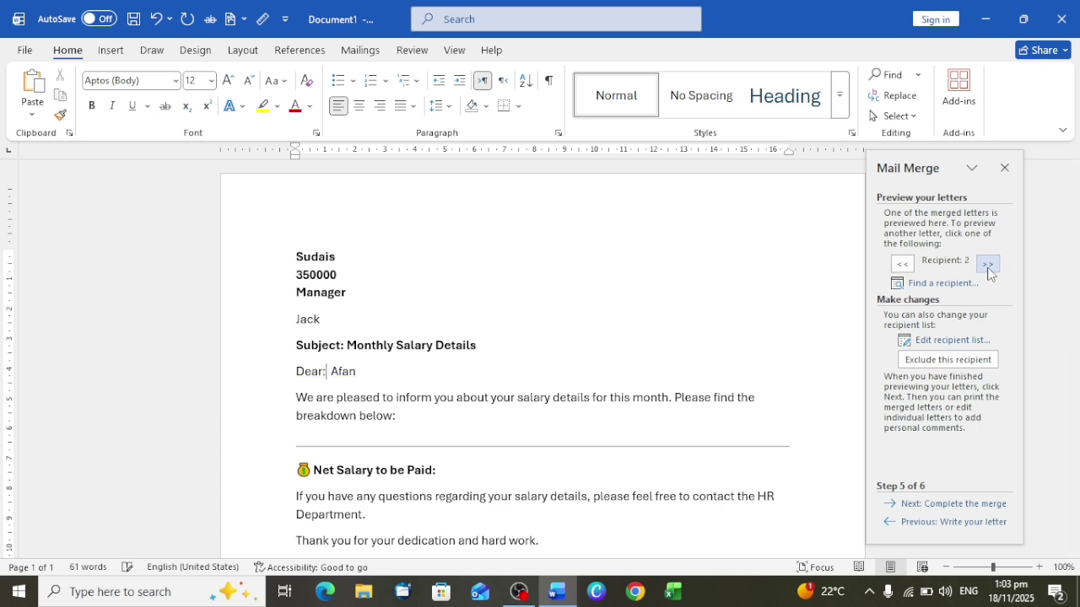
pyautogui.moveTo(357, 375); pyautogui.dragTo(334, 380)
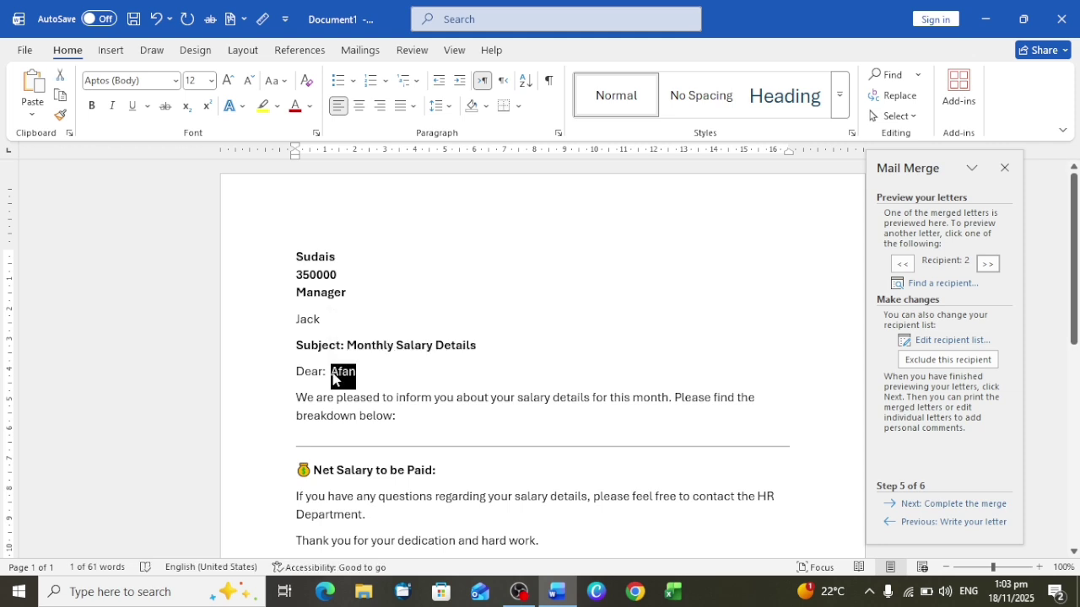
pyautogui.write('Sudais')
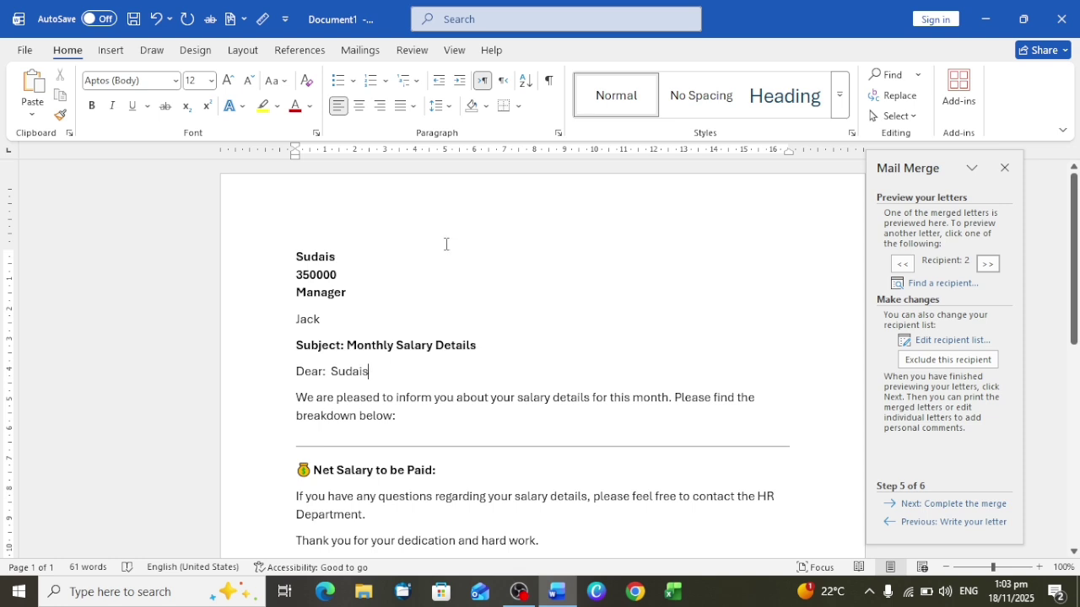
pyautogui.scroll(-3, 477, 382)
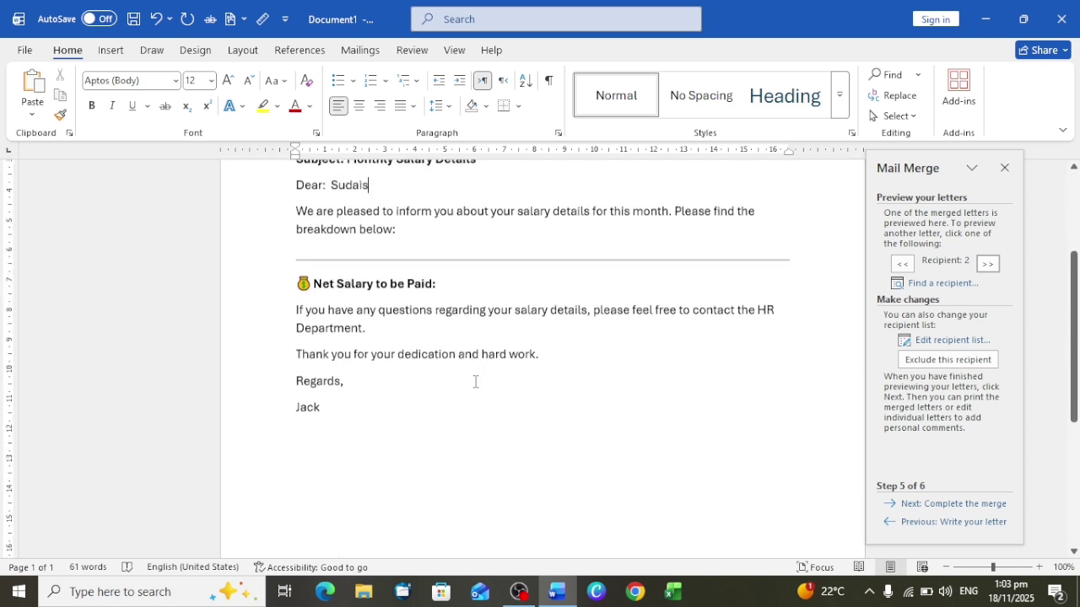
pyautogui.scroll(2, 475, 382)
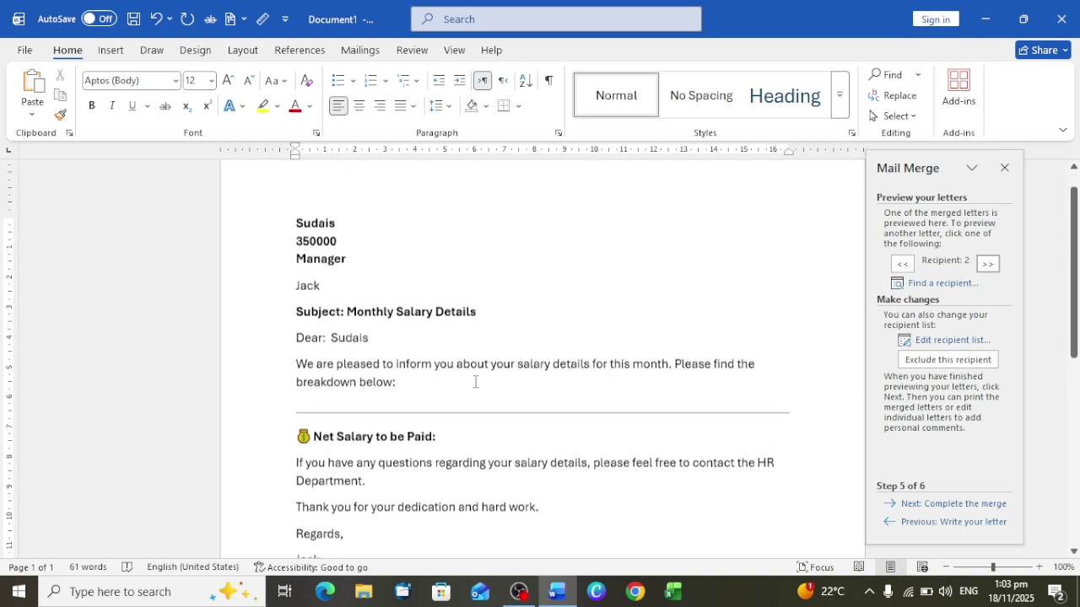
# Retype the greetings for recipients 3, 4 and 5 as Zohan, Essa and Musa
pyautogui.click(988, 265)
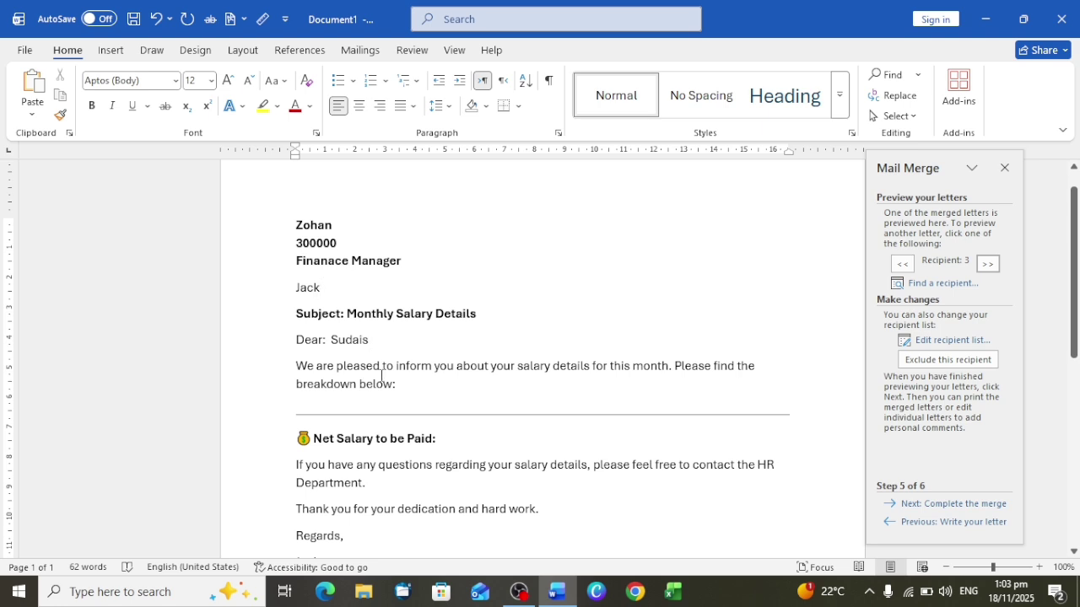
pyautogui.press('BackSpace')
pyautogui.press('BackSpace')
pyautogui.press('BackSpace')
pyautogui.press('BackSpace')
pyautogui.press('BackSpace')
pyautogui.press('BackSpace')
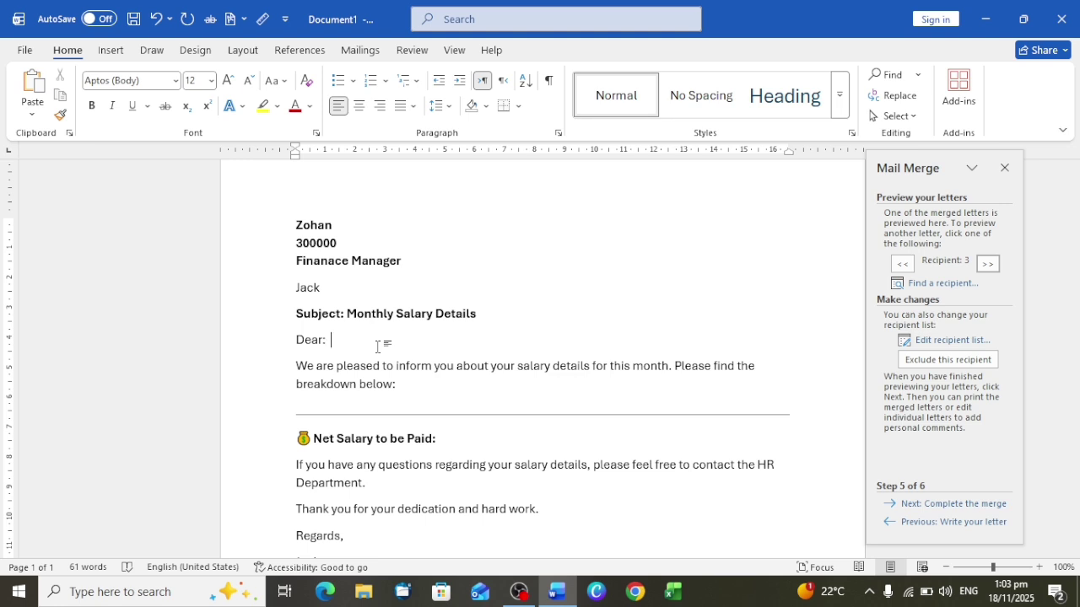
pyautogui.write('Zohan')
pyautogui.click(987, 264)
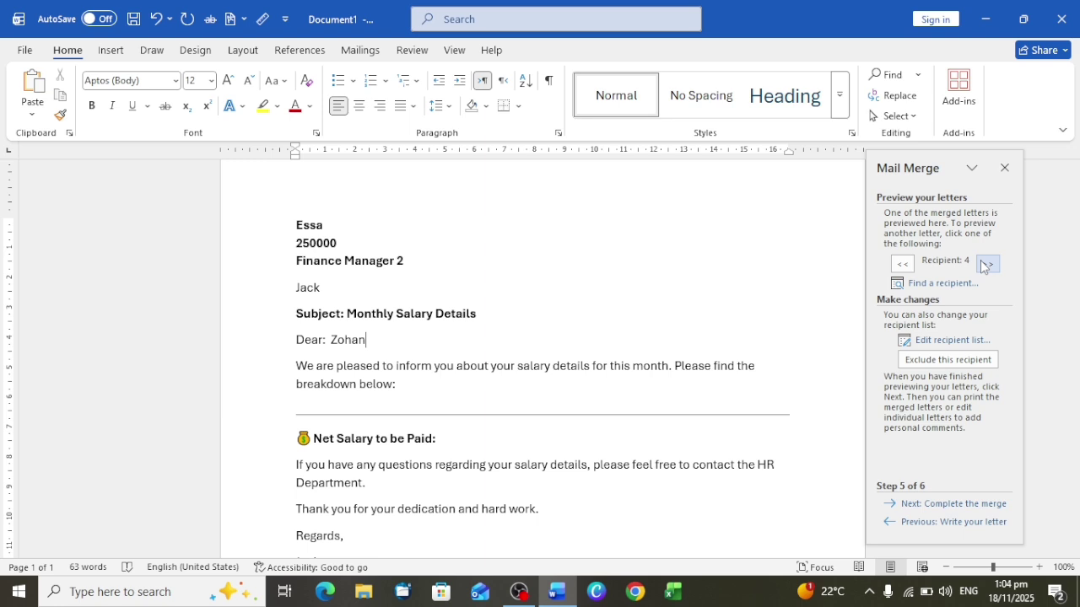
pyautogui.press('BackSpace')
pyautogui.press('BackSpace')
pyautogui.press('BackSpace')
pyautogui.press('BackSpace')
pyautogui.press('BackSpace')
pyautogui.press('BackSpace')
pyautogui.write('essa')
pyautogui.press('BackSpace')
pyautogui.press('BackSpace')
pyautogui.press('BackSpace')
pyautogui.press('BackSpace')
pyautogui.write('Essa')
pyautogui.click(987, 267)
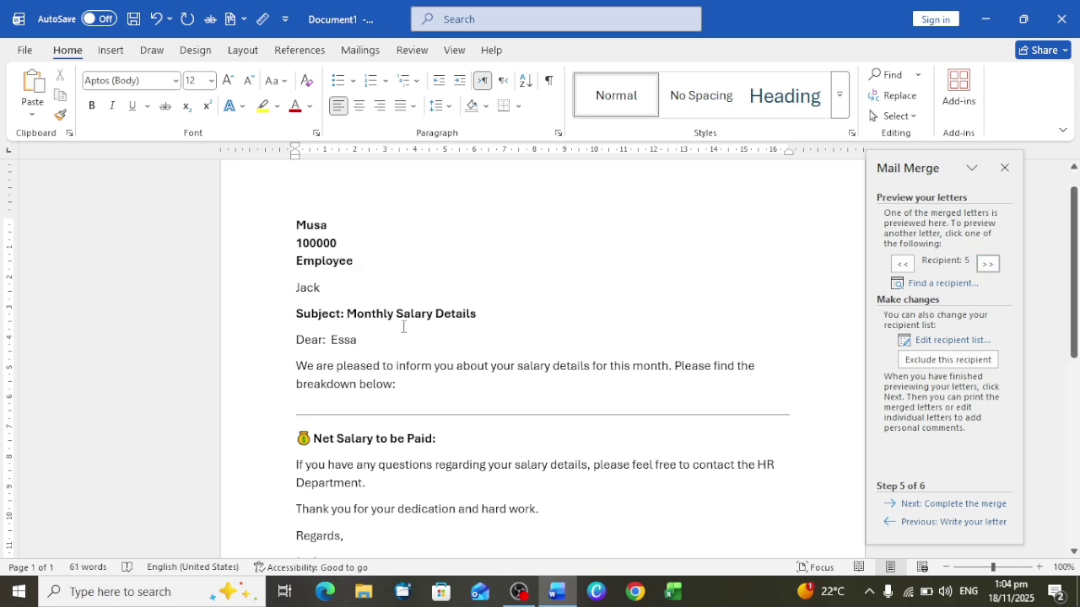
pyautogui.press('BackSpace')
pyautogui.press('BackSpace')
pyautogui.press('BackSpace')
pyautogui.press('BackSpace')
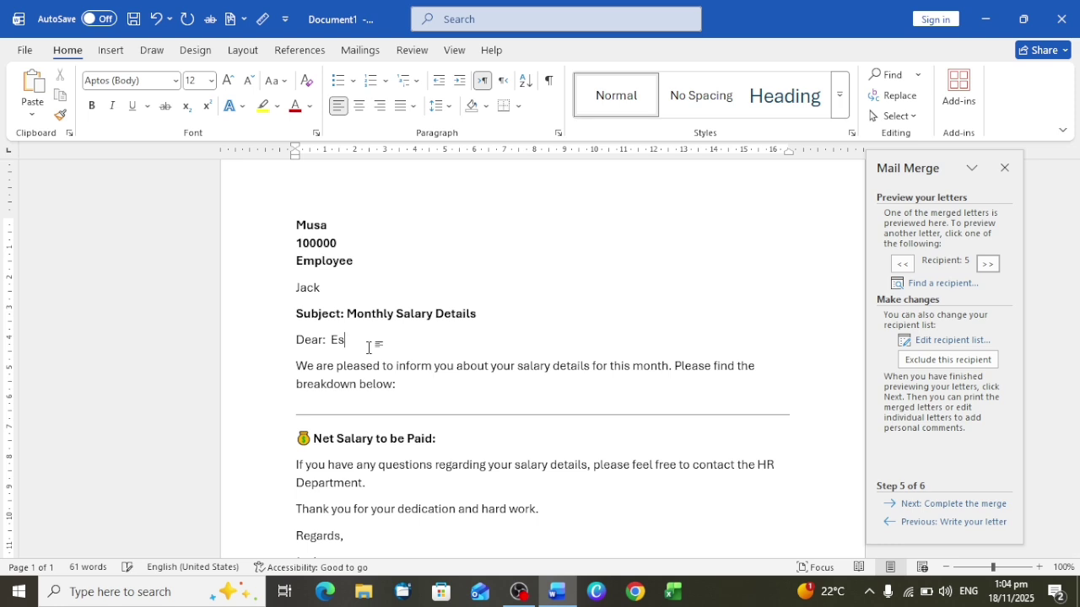
pyautogui.write('Musa')
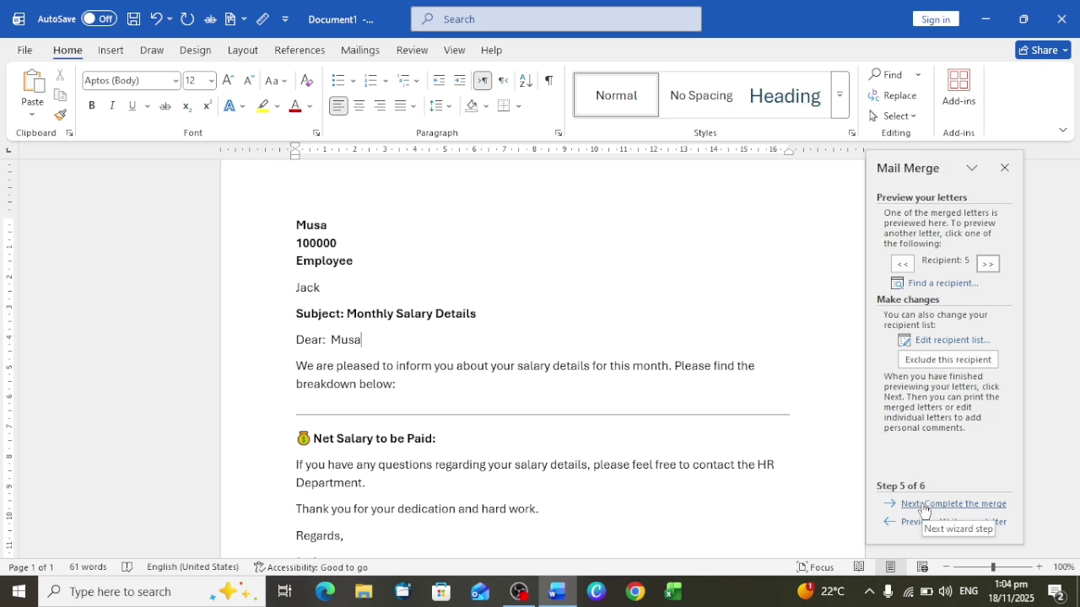
# Complete the merge and print all records to Microsoft Print to PDF
pyautogui.click(987, 264)
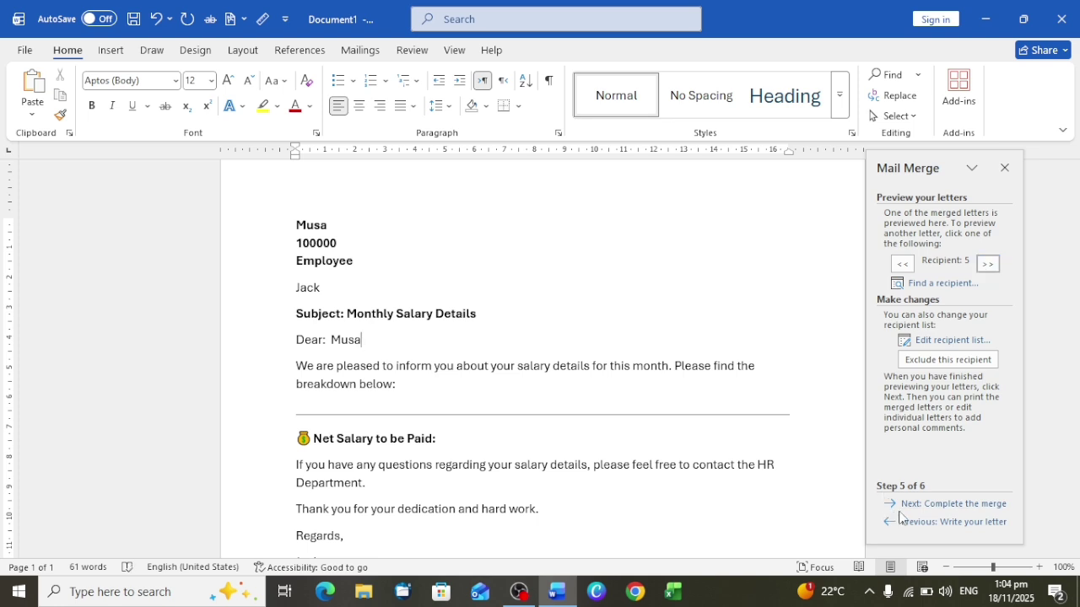
pyautogui.click(924, 504)
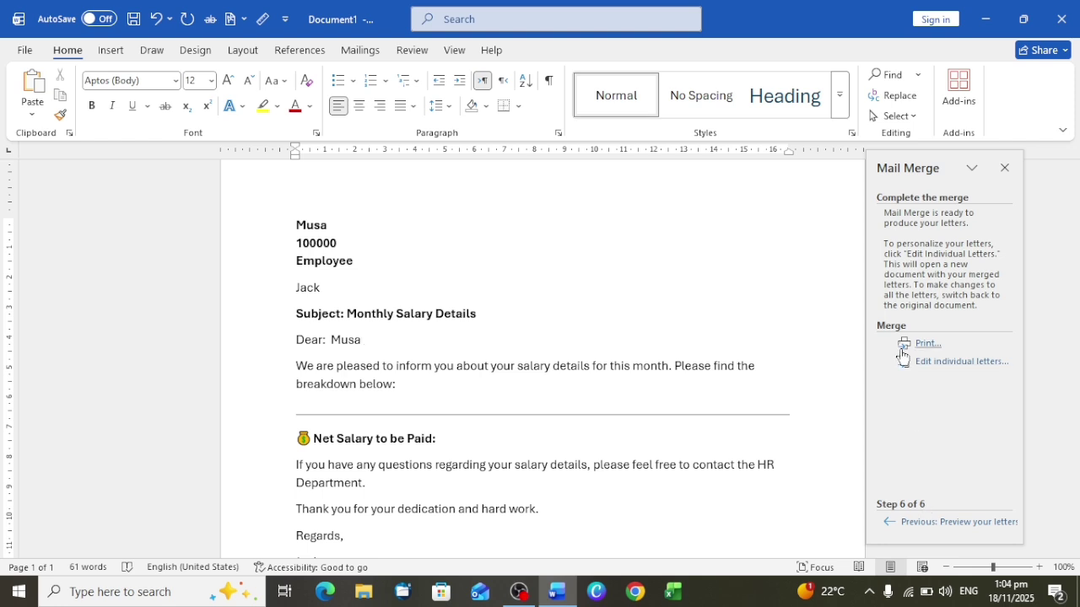
pyautogui.click(907, 345)
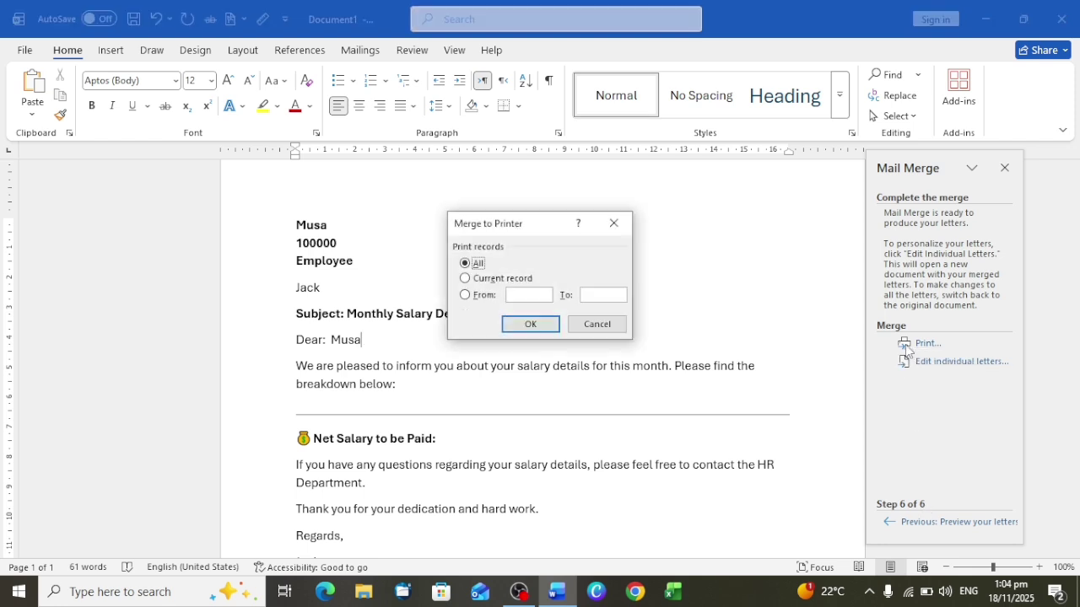
pyautogui.click(530, 331)
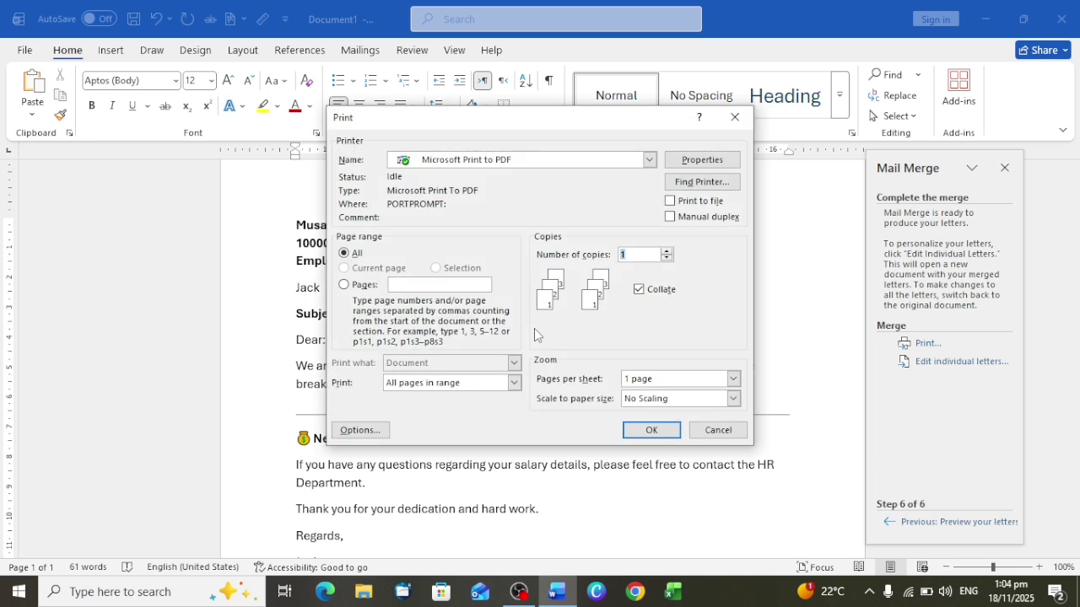
pyautogui.click(649, 159)
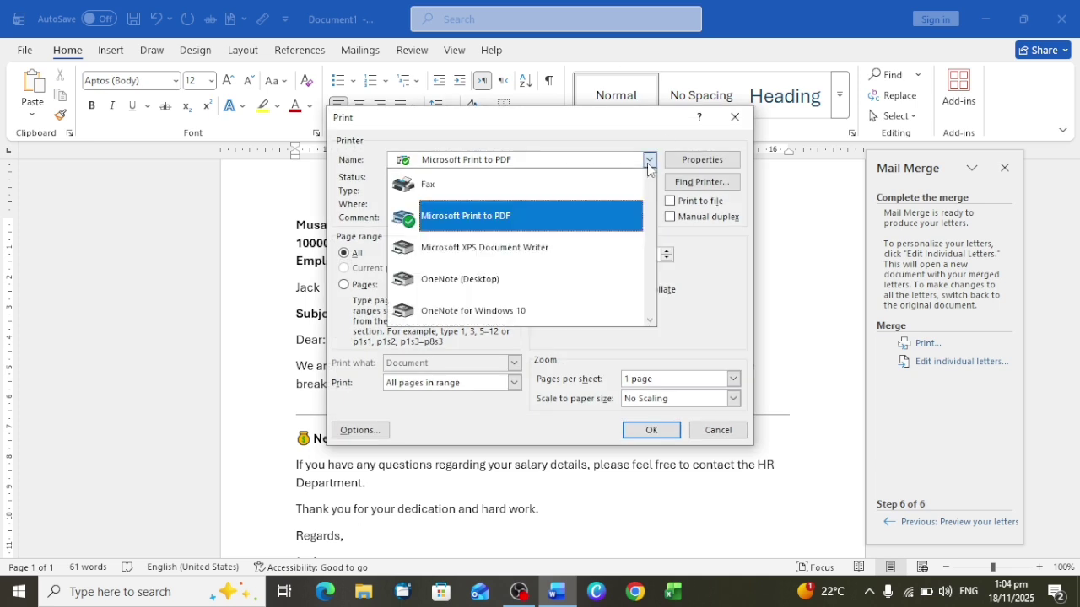
pyautogui.click(506, 215)
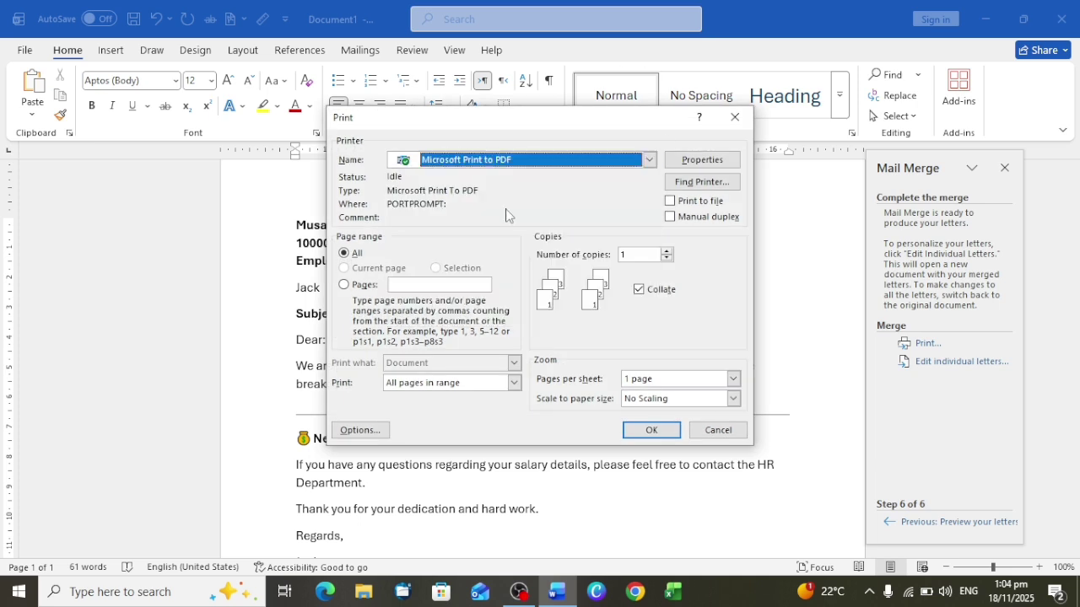
pyautogui.click(651, 431)
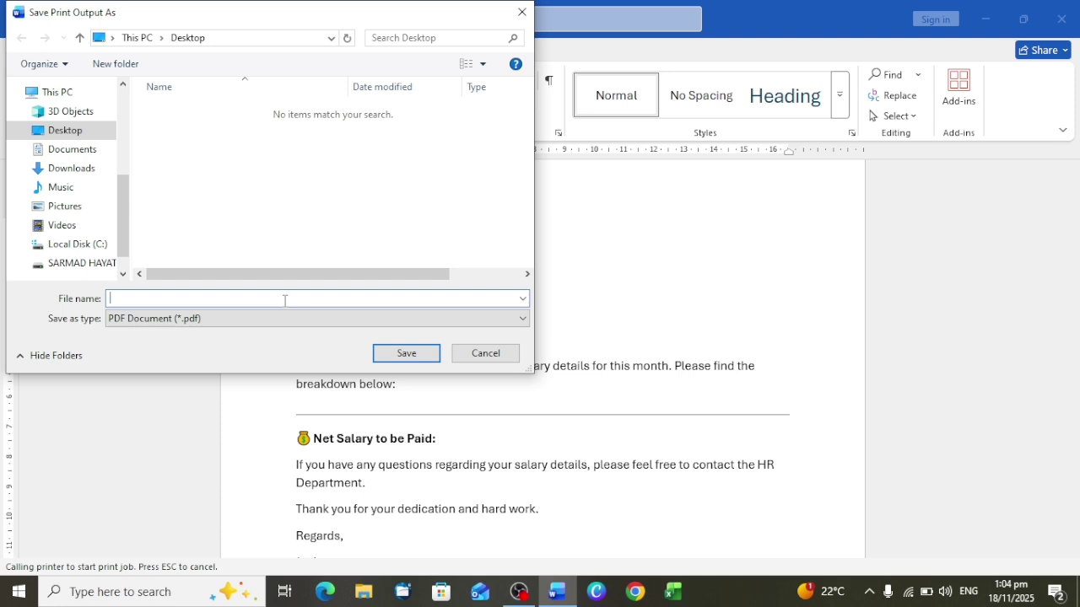
# Save the merged letters as the PDF 'employee salary sheet1233'
pyautogui.write('employee salary she')
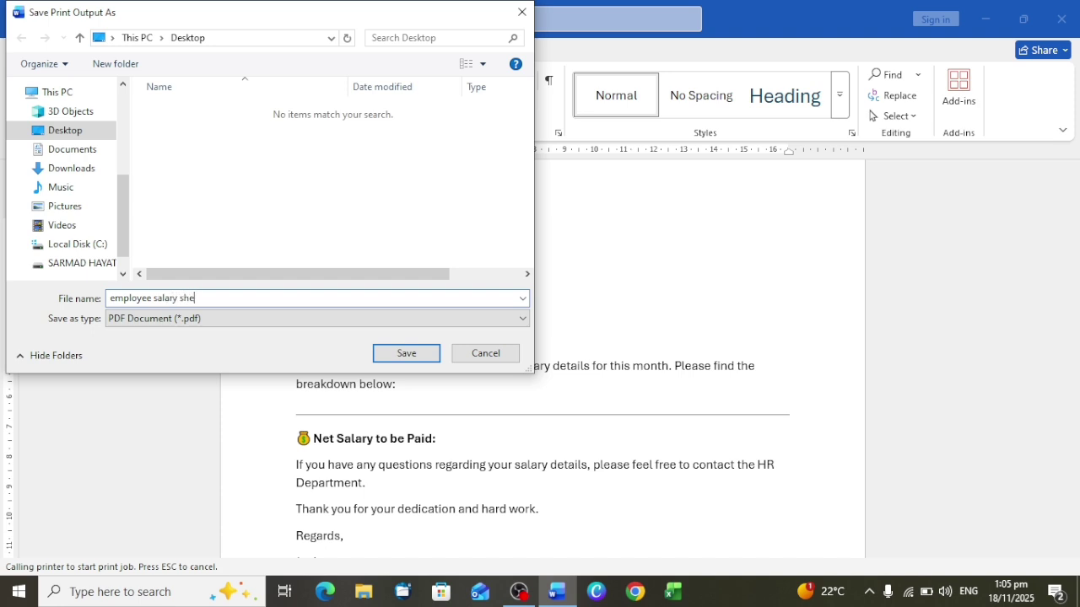
pyautogui.write('et1233')
pyautogui.click(413, 355)
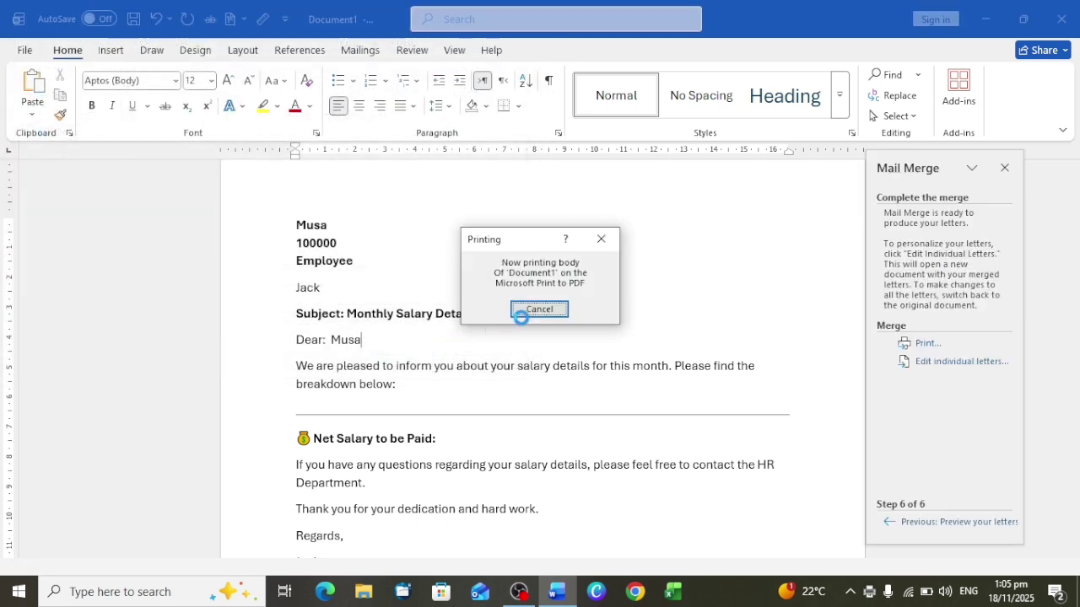
pyautogui.click(537, 308)
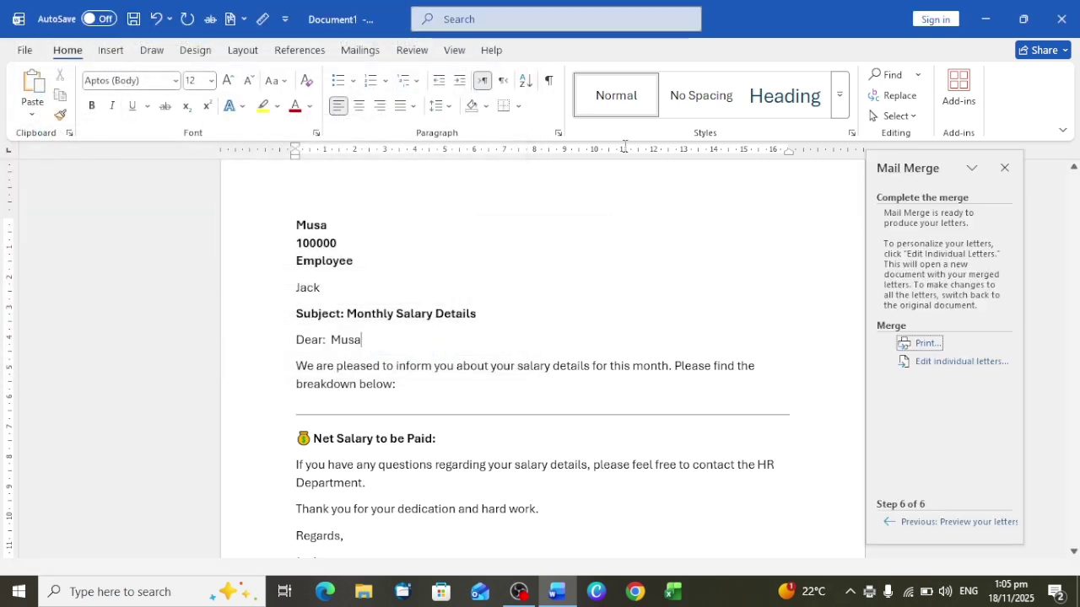
# Close the Word merge document without saving changes
pyautogui.click(1061, 12)
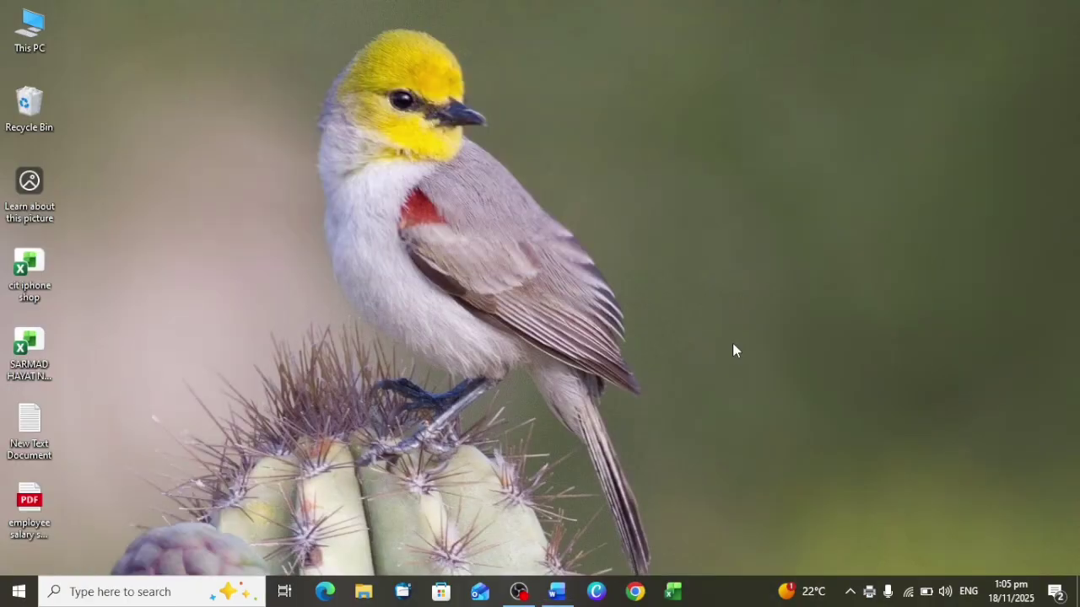
pyautogui.click(557, 591)
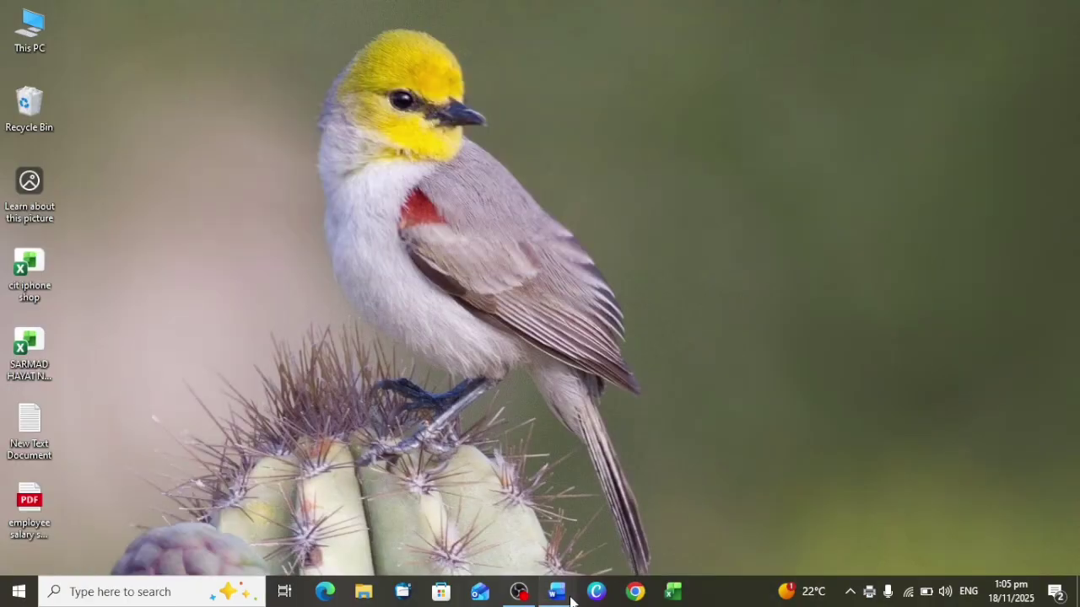
pyautogui.click(1061, 12)
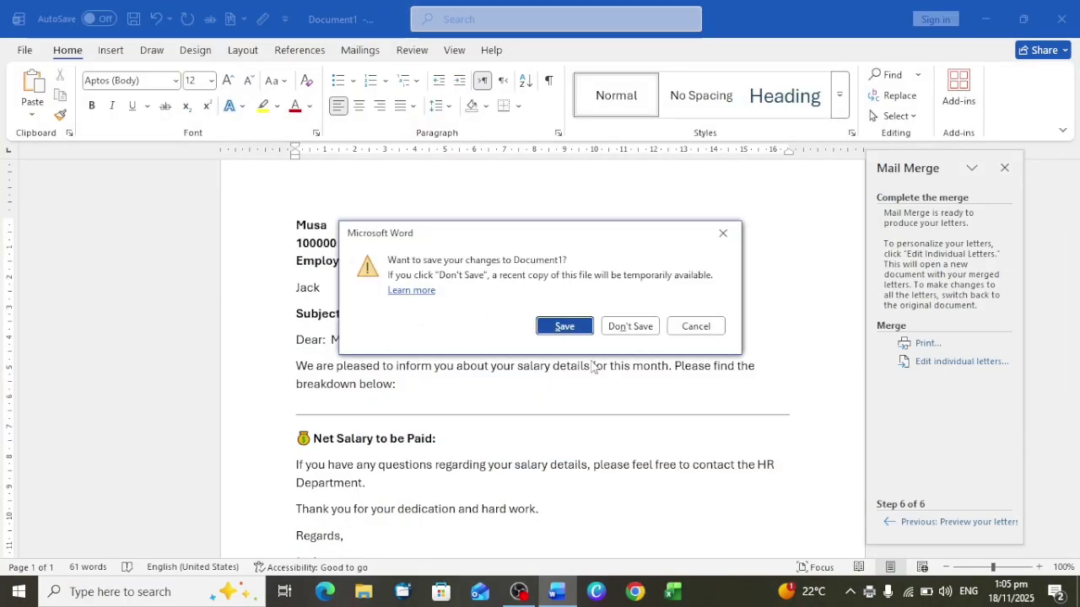
pyautogui.click(630, 326)
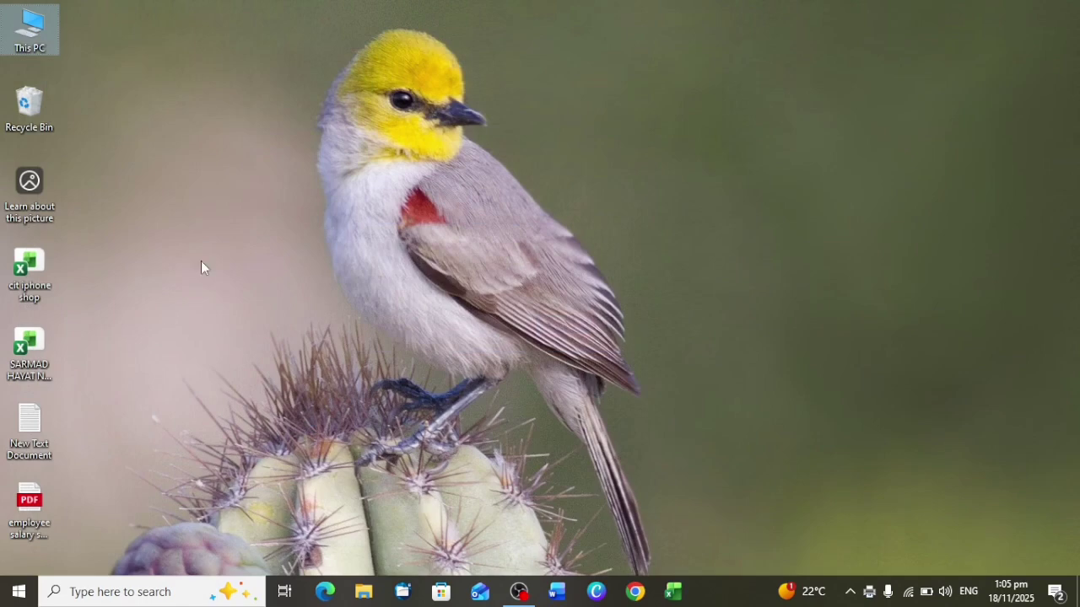
pyautogui.doubleClick(26, 516)
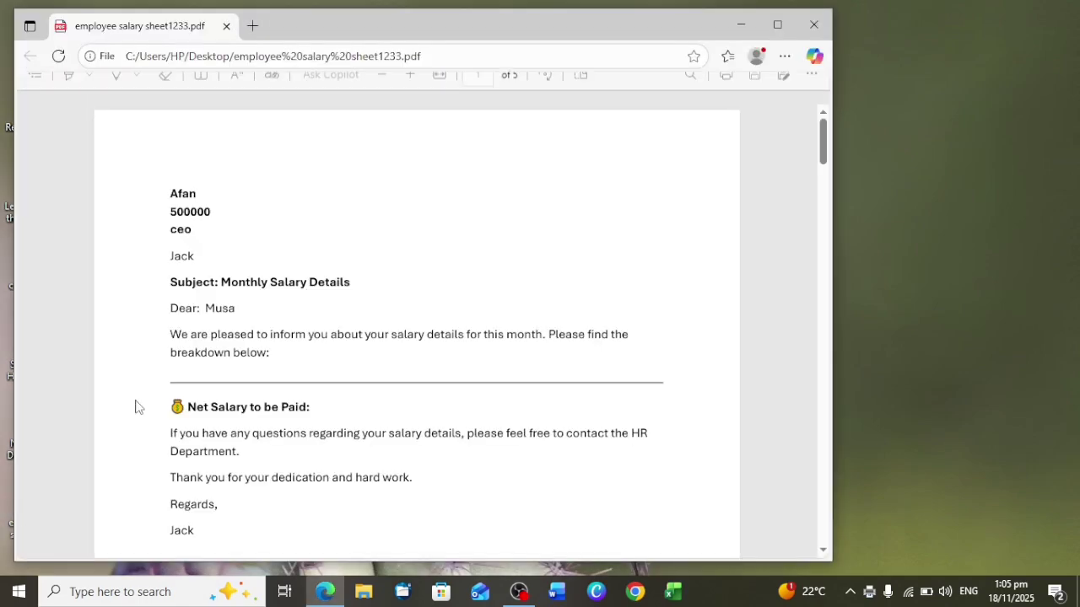
pyautogui.click(777, 25)
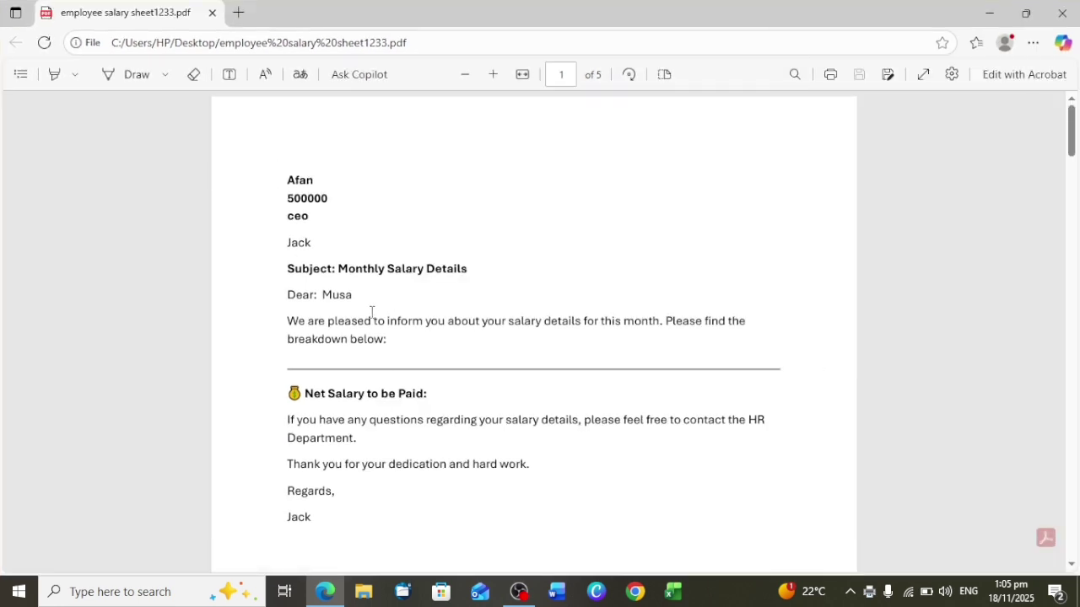
pyautogui.scroll(-8, 353, 299)
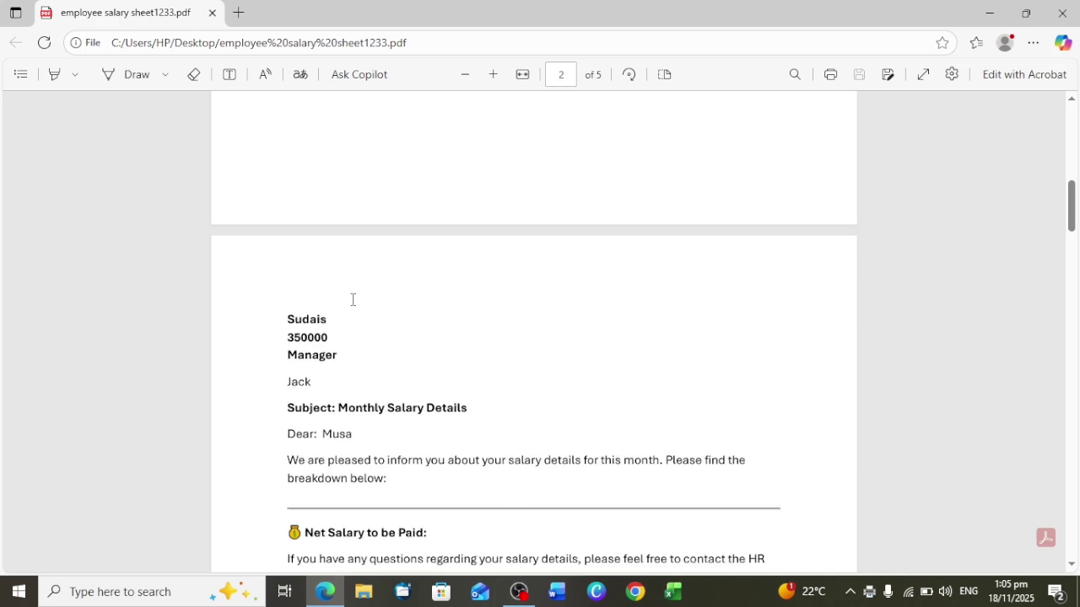
pyautogui.scroll(-10, 376, 243)
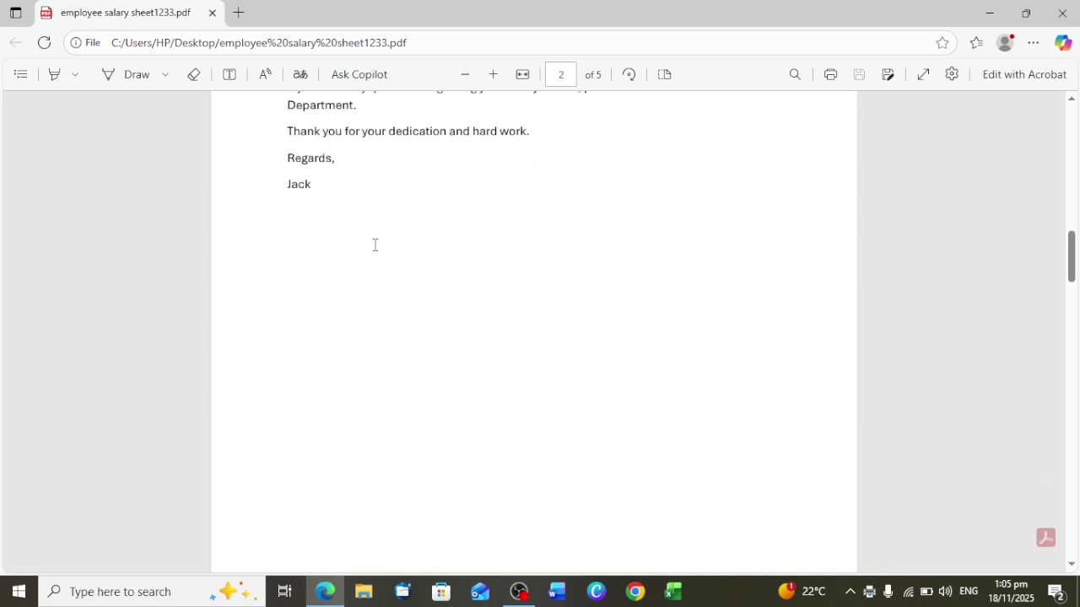
pyautogui.scroll(1, 354, 210)
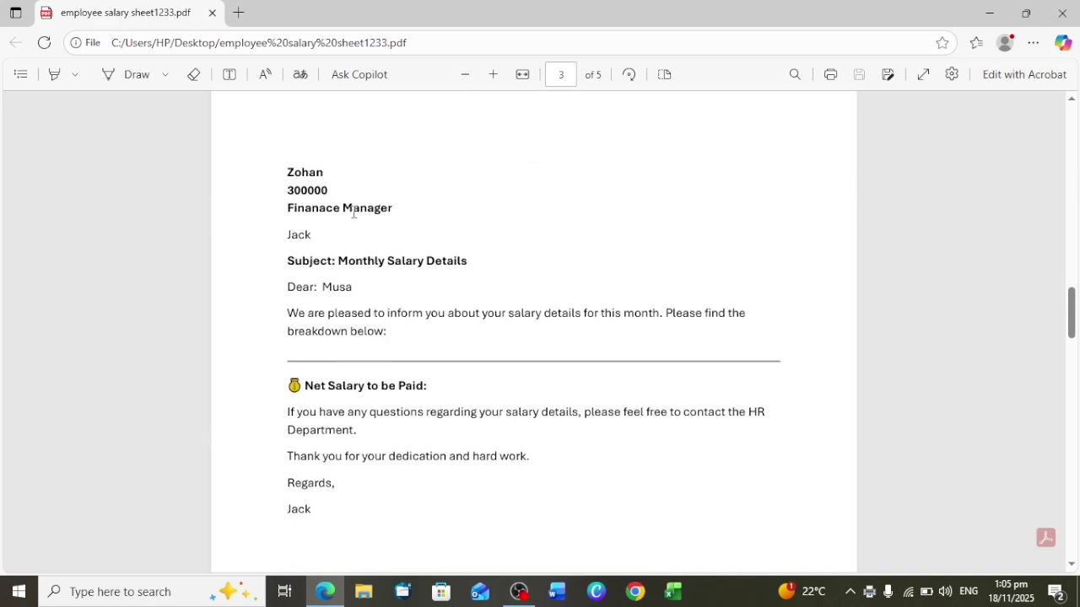
pyautogui.scroll(-9, 413, 363)
pyautogui.scroll(-2, 414, 363)
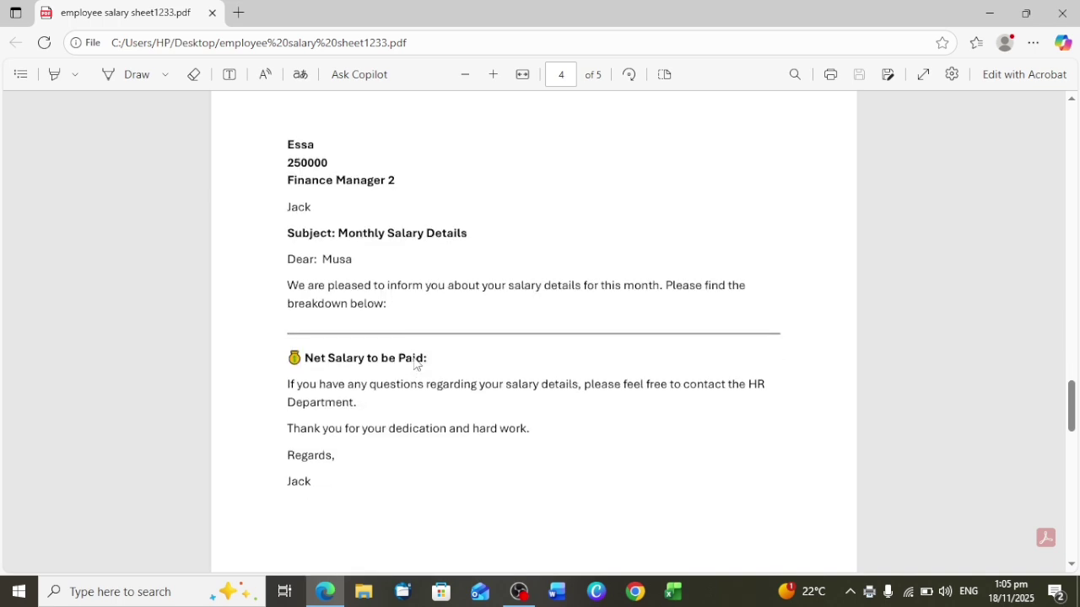
pyautogui.scroll(-10, 400, 301)
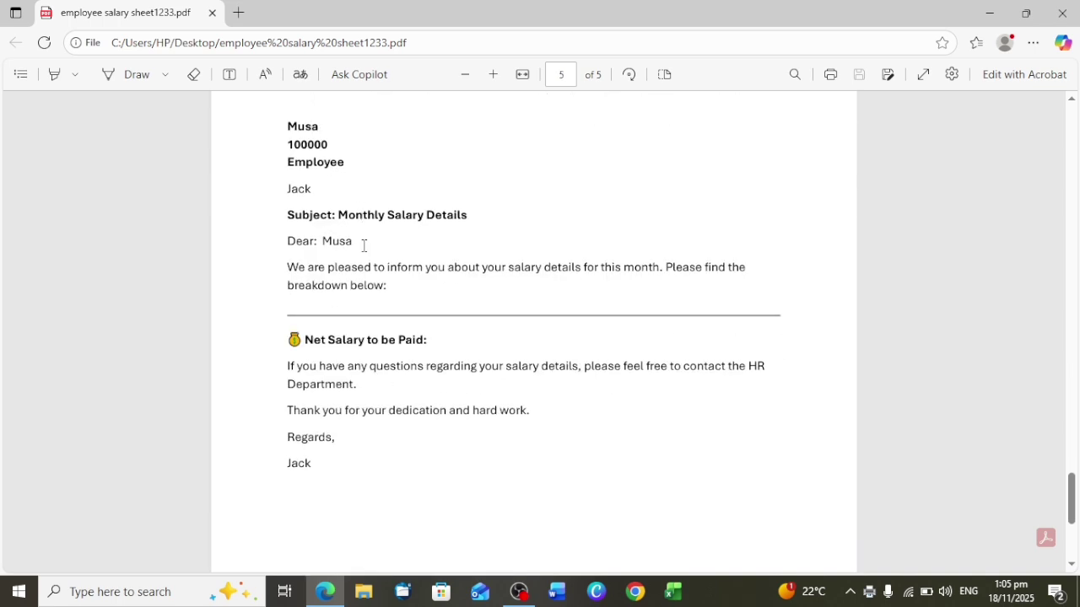
pyautogui.scroll(2, 444, 205)
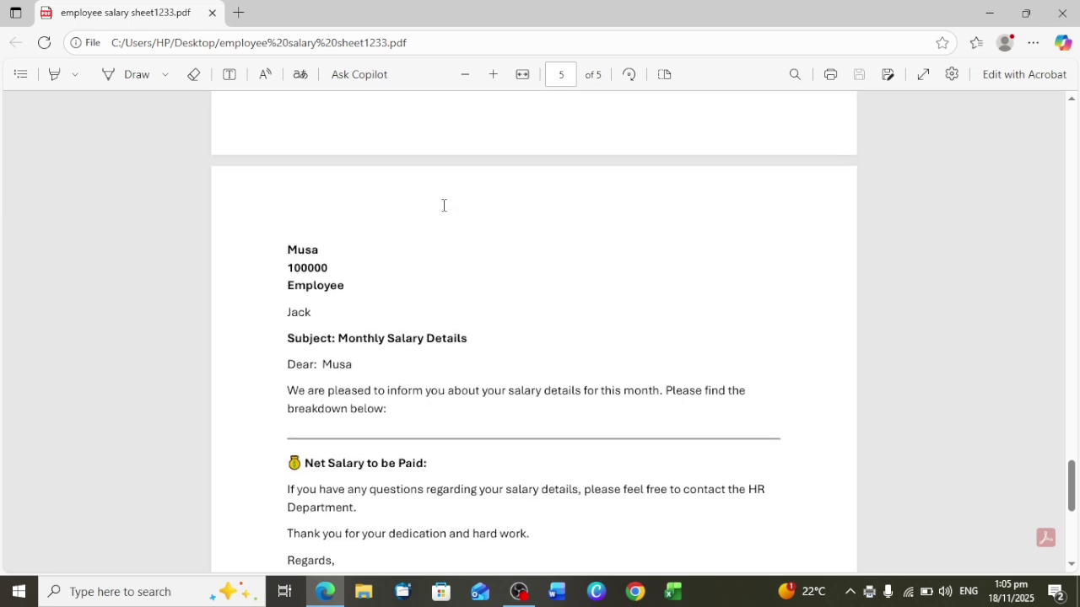
pyautogui.scroll(-1, 444, 205)
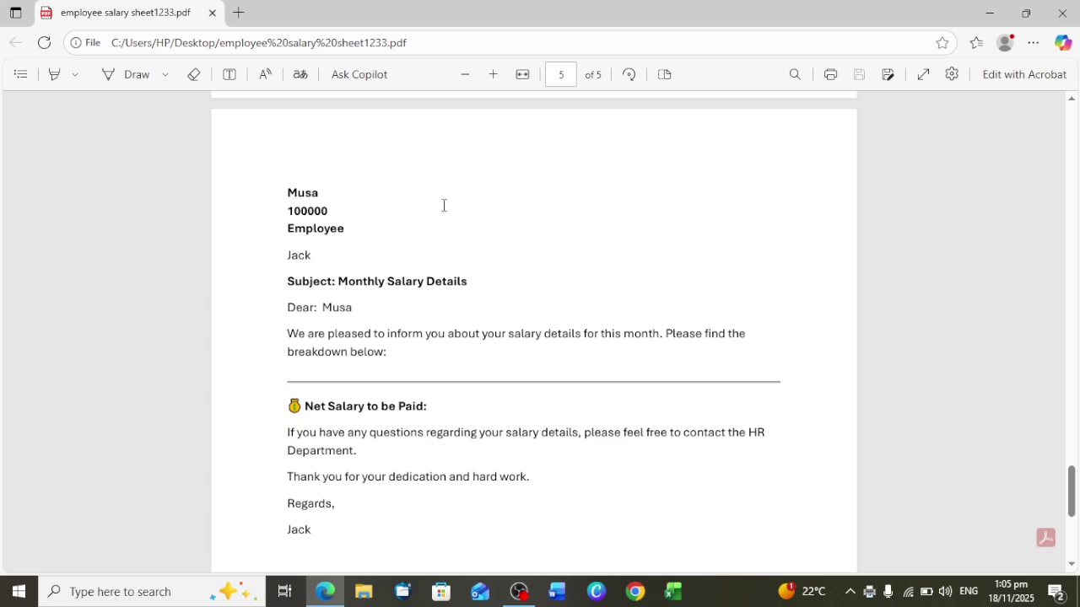
pyautogui.scroll(10, 541, 317)
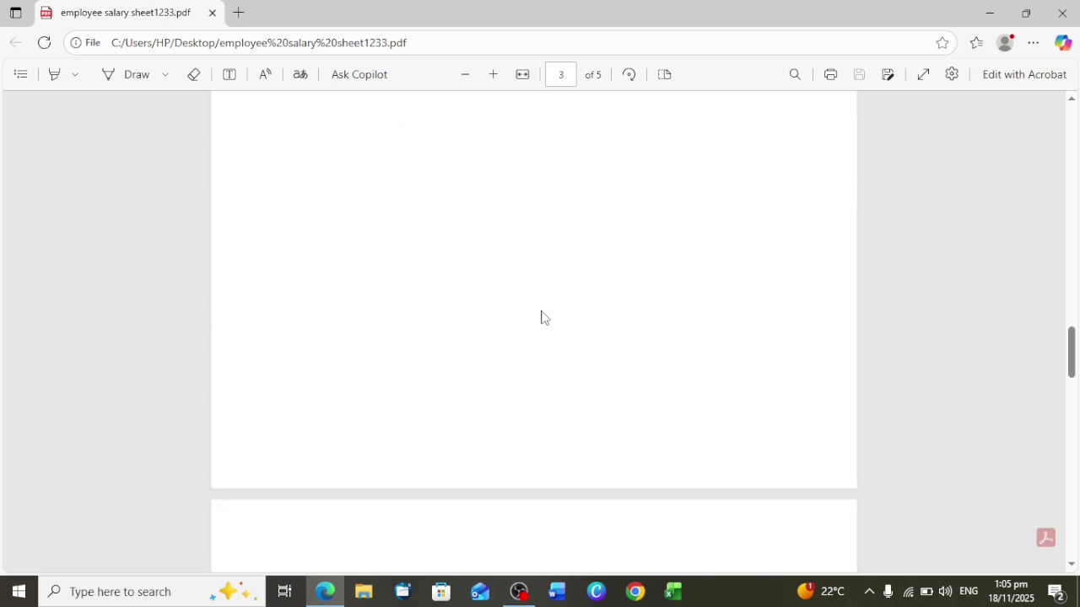
pyautogui.scroll(5, 542, 317)
# Close the PDF, open a blank Word document, cancel a new recipient list, and show Review
pyautogui.click(1062, 12)
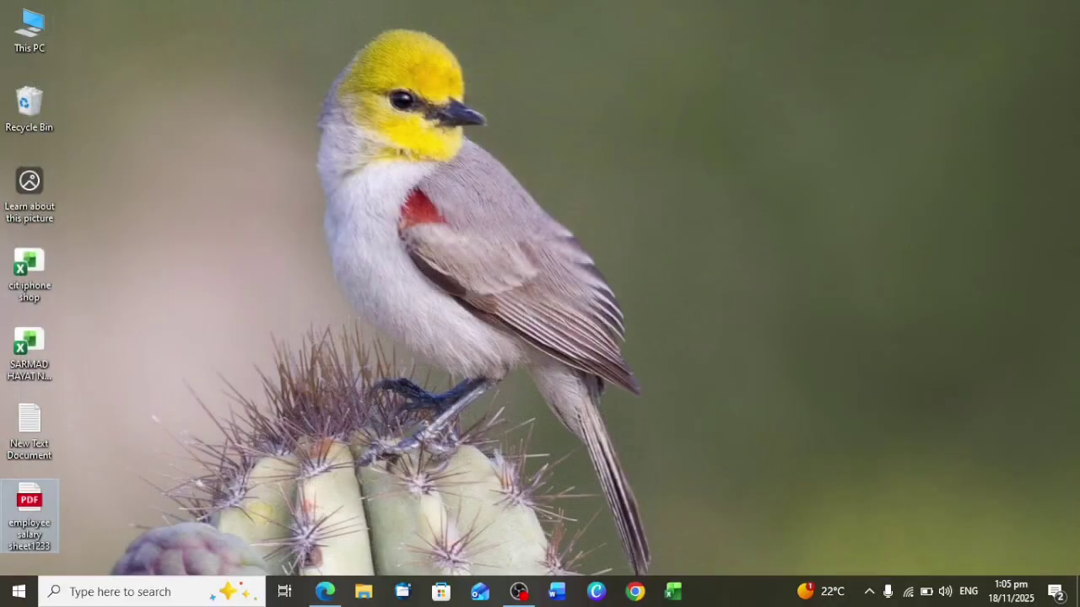
pyautogui.click(556, 592)
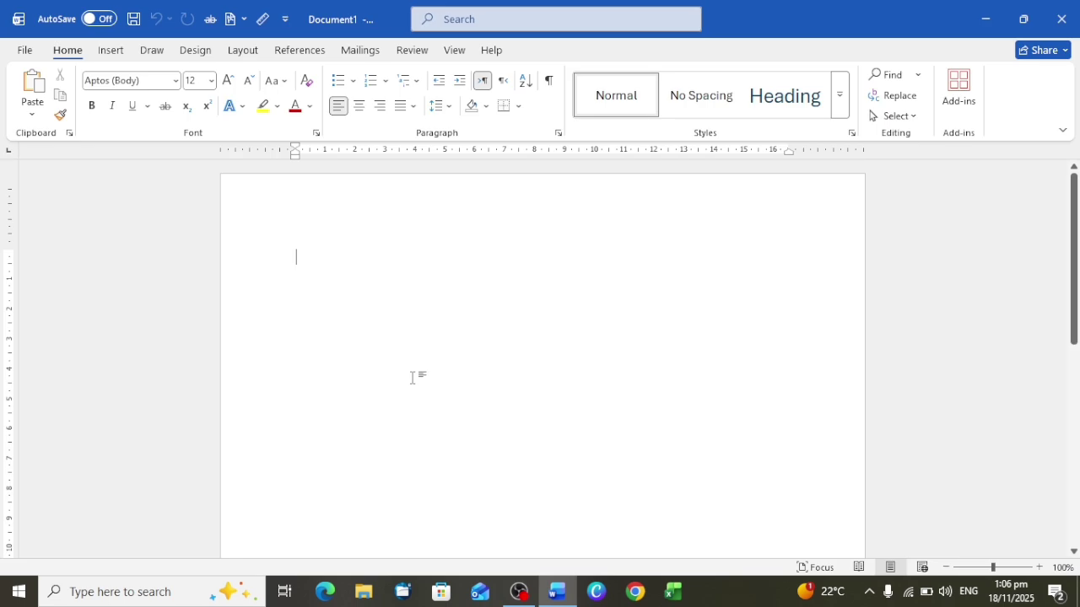
pyautogui.click(377, 52)
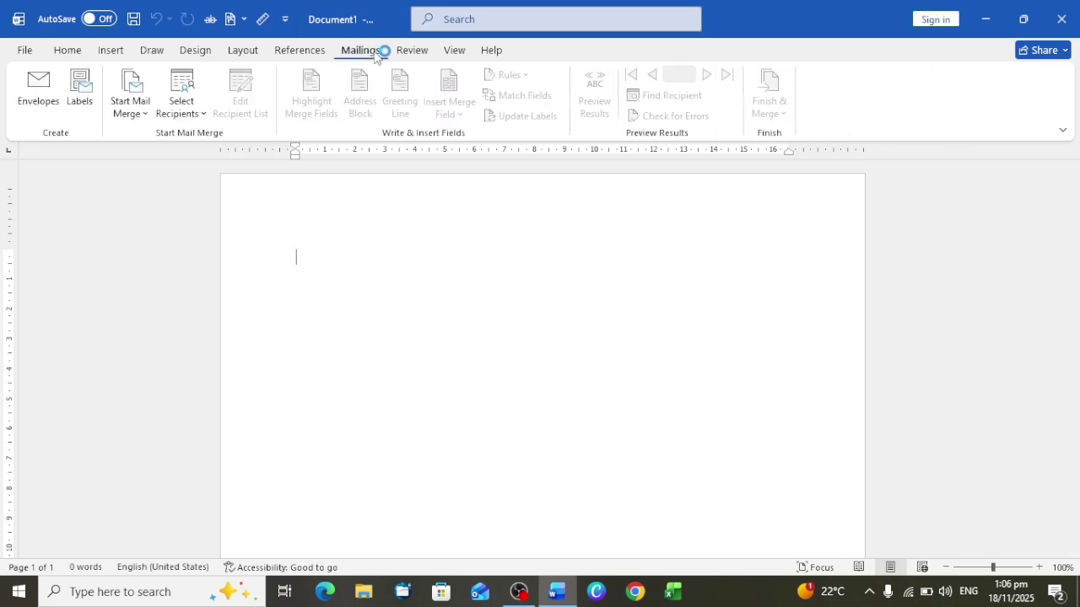
pyautogui.click(200, 125)
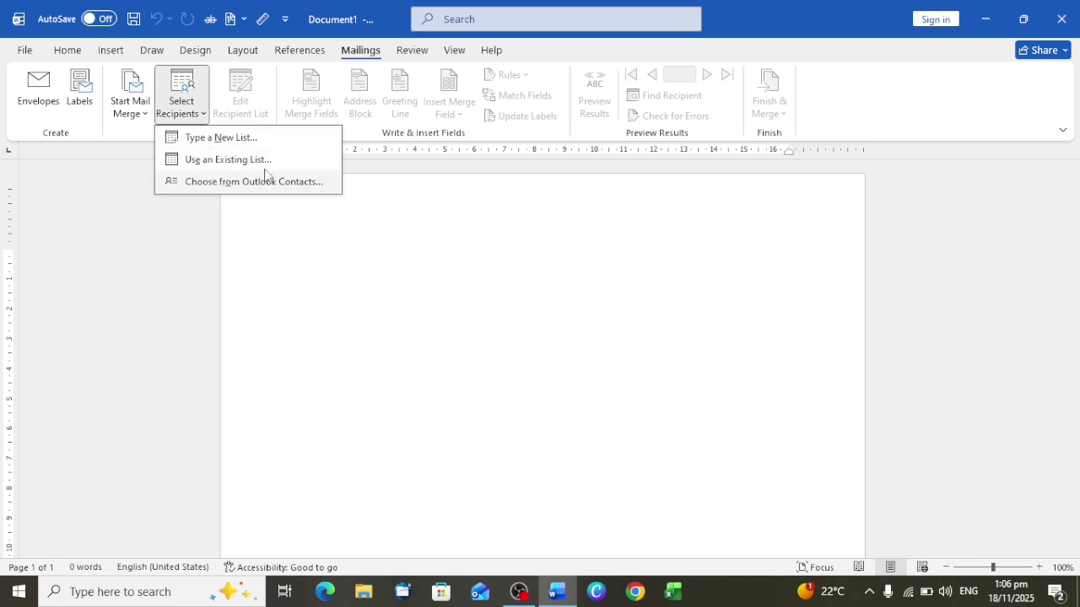
pyautogui.click(187, 140)
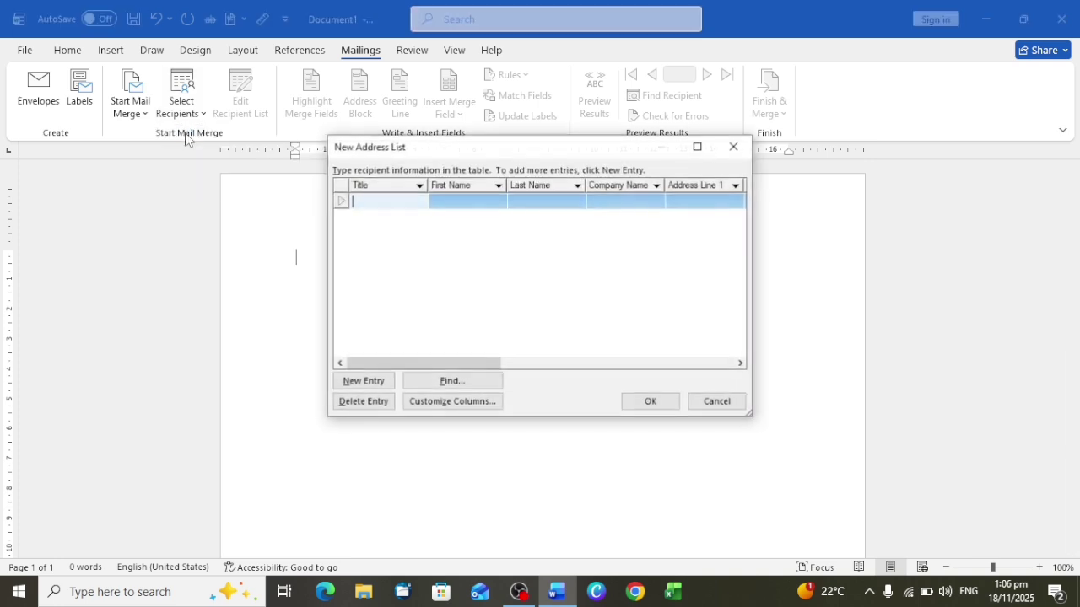
pyautogui.click(714, 401)
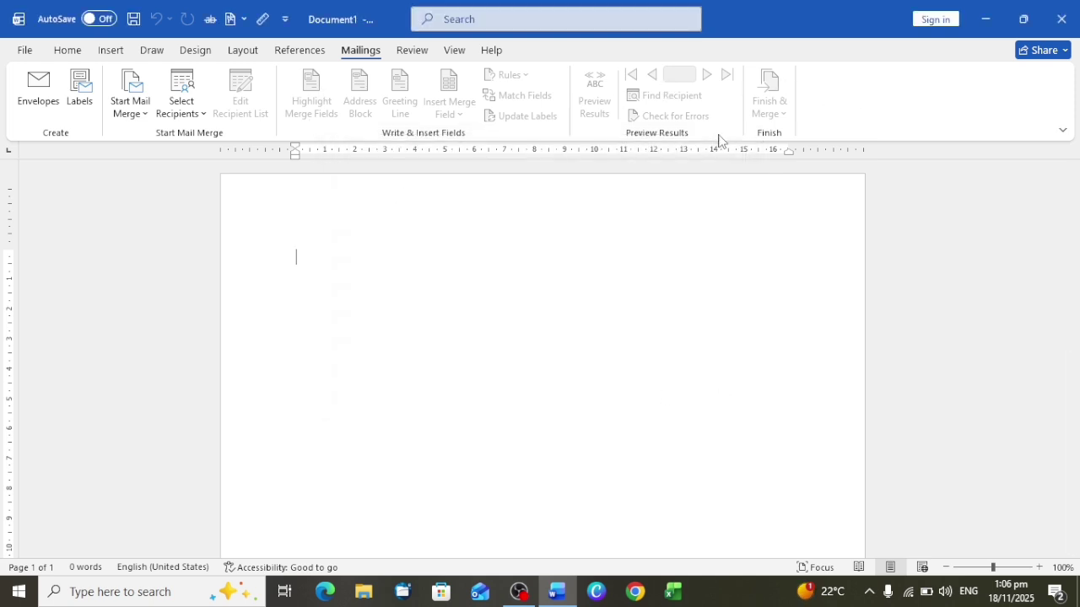
pyautogui.click(408, 52)
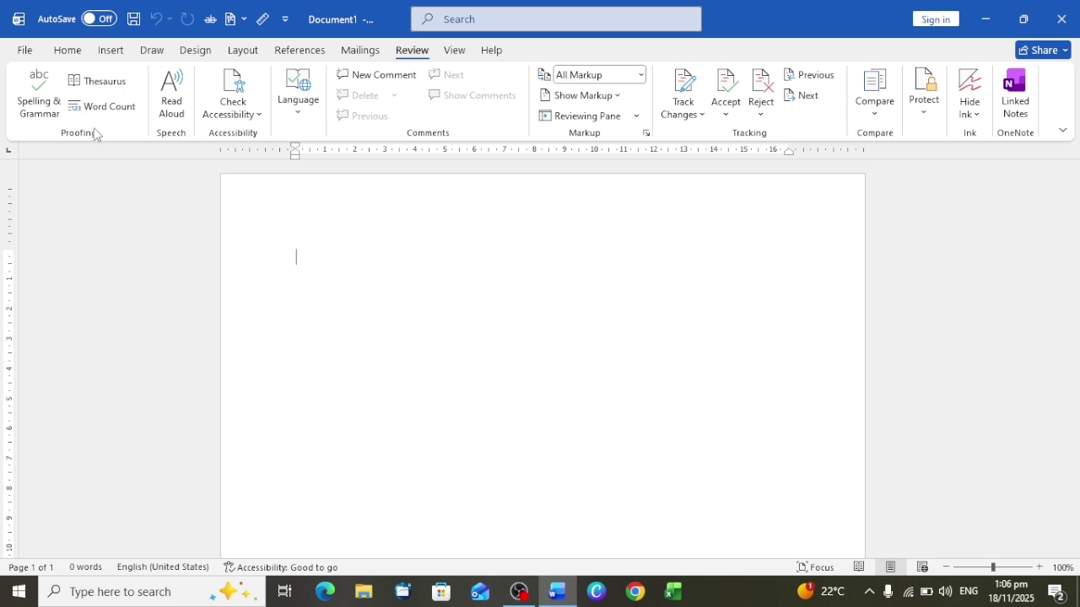
pyautogui.click(59, 117)
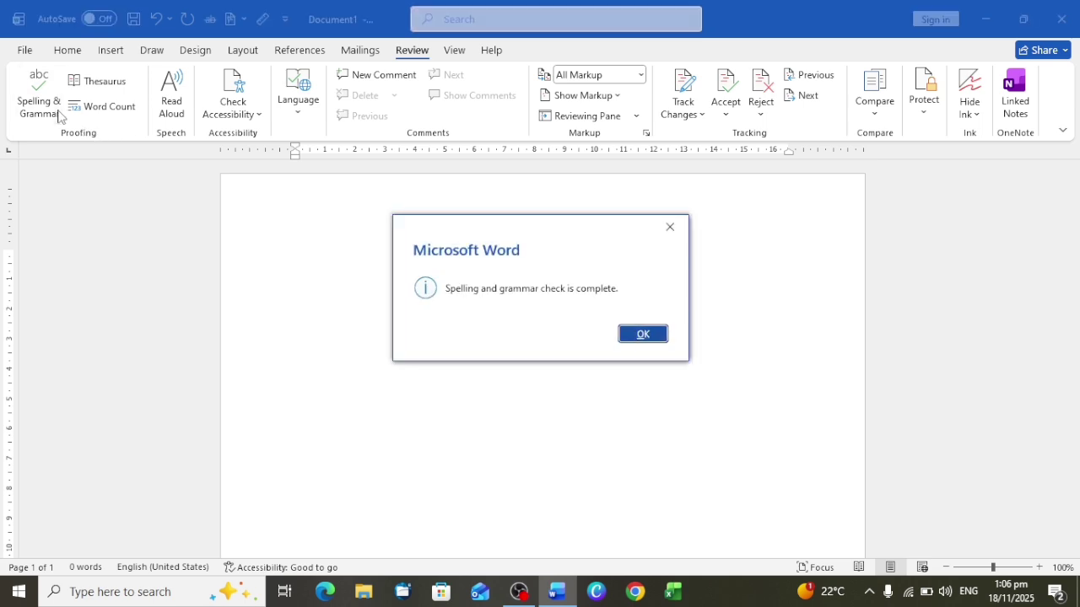
pyautogui.click(666, 229)
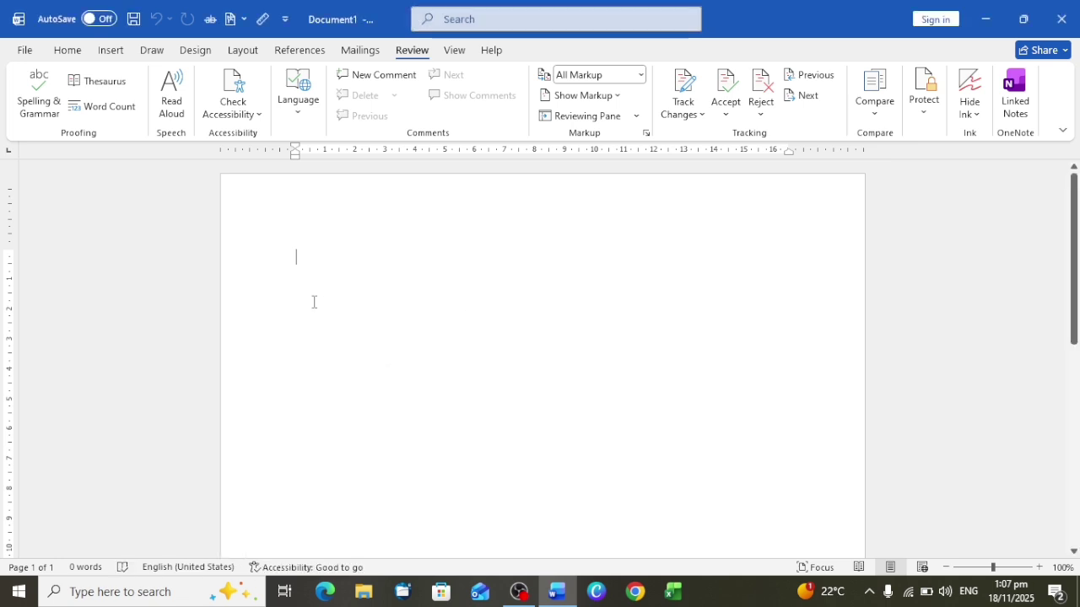
# Type Computer, Mobile, Laptop, Hardware and Software on separate lines
pyautogui.write('Com[p')
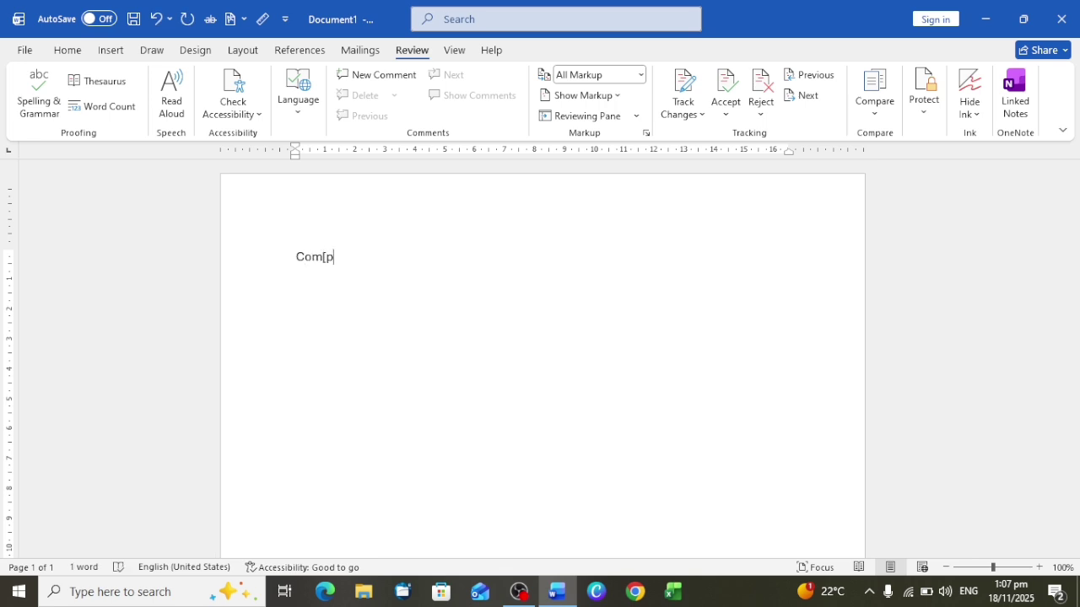
pyautogui.press('BackSpace')
pyautogui.press('BackSpace')
pyautogui.write('p')
pyautogui.write('uter')
pyautogui.write('mobil')
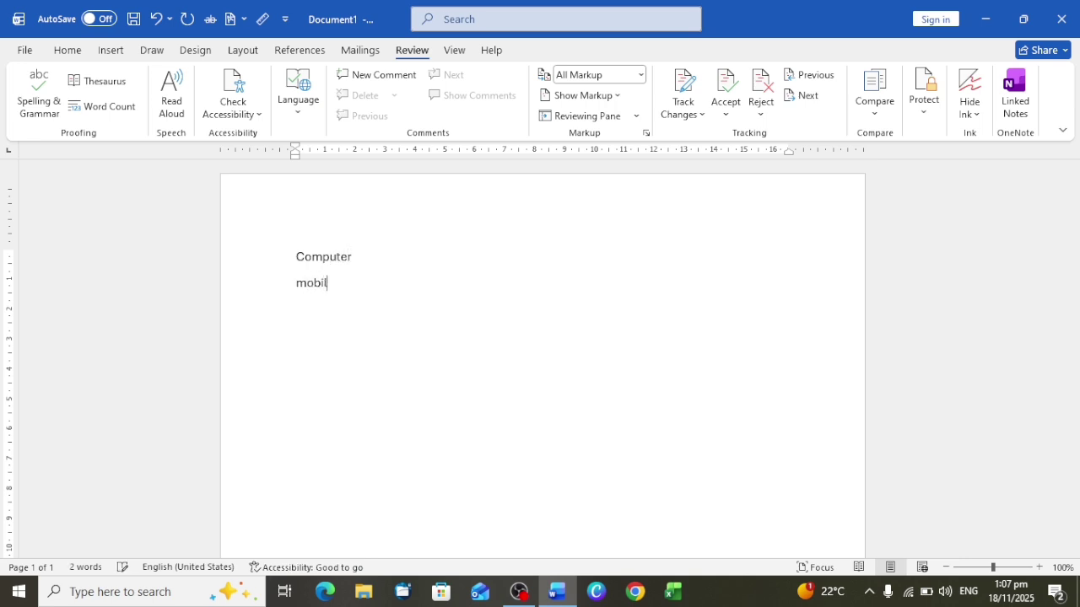
pyautogui.write('e')
pyautogui.press('Return')
pyautogui.write('laptop')
pyautogui.press('Return')
pyautogui.write('hardware')
pyautogui.press('Return')
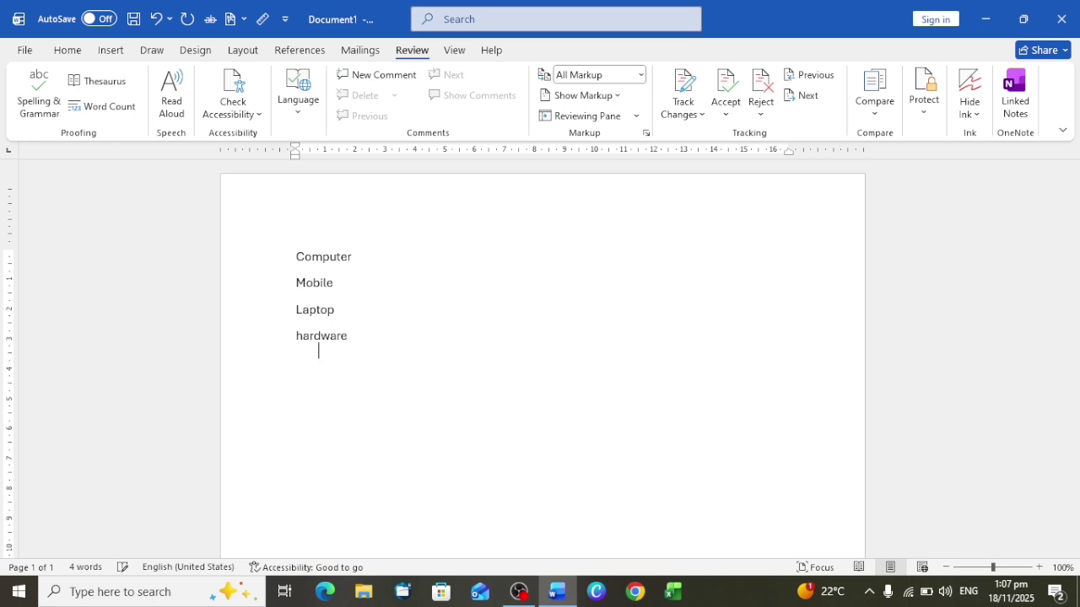
pyautogui.write('software')
pyautogui.press('Return')
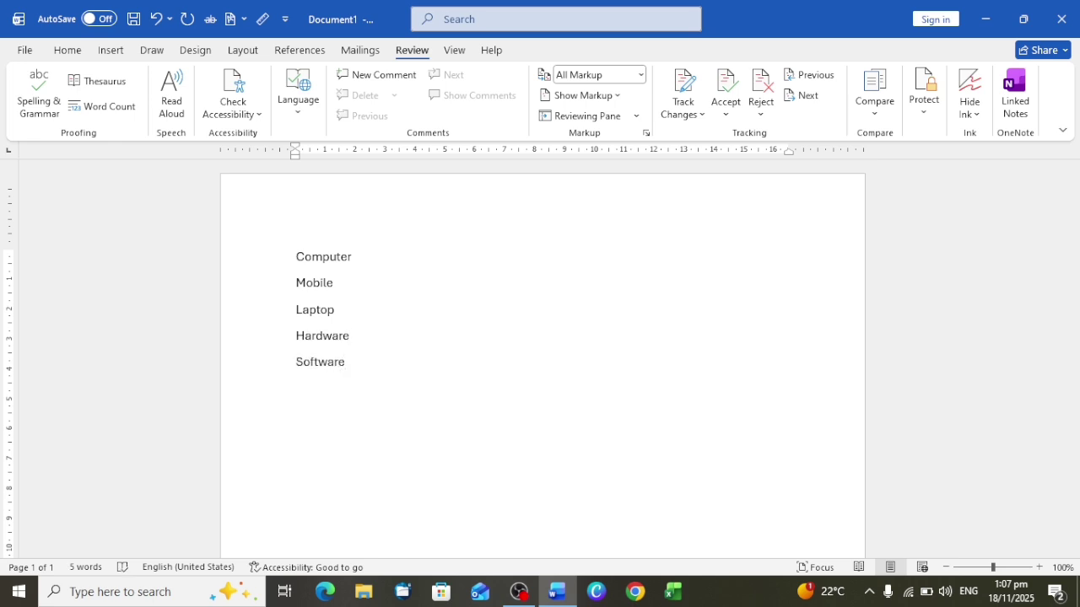
# Add Keyboard, Mouse, CPU and Monitor, then run a spelling check that finds no errors
pyautogui.write('keyboard')
pyautogui.press('Return')
pyautogui.write('mouse')
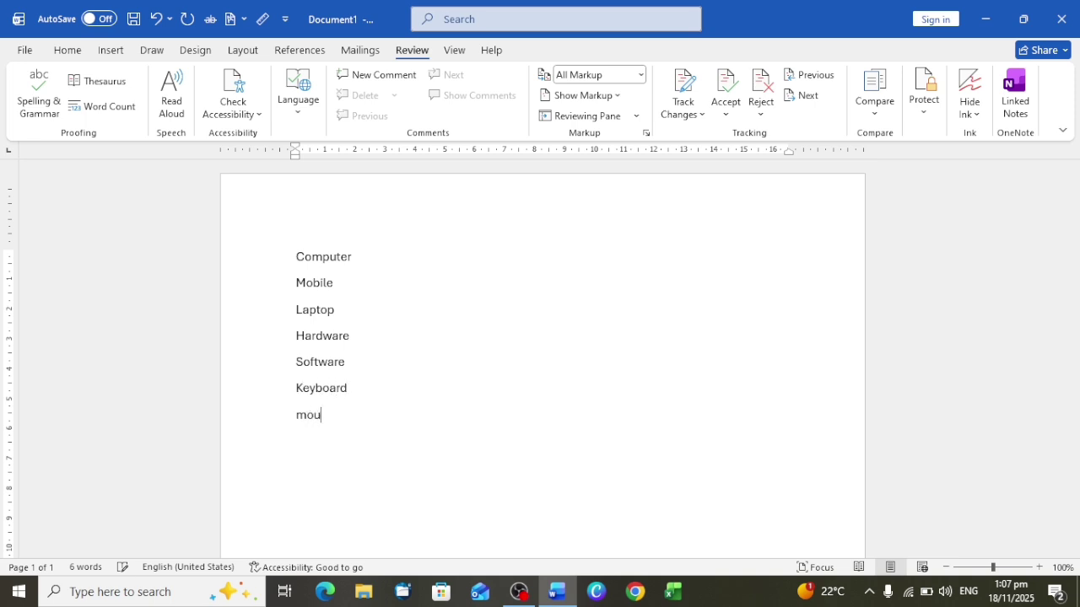
pyautogui.press('Return')
pyautogui.write('CPU')
pyautogui.press('Return')
pyautogui.write('Moniy')
pyautogui.press('BackSpace')
pyautogui.press('BackSpace')
pyautogui.write('itor')
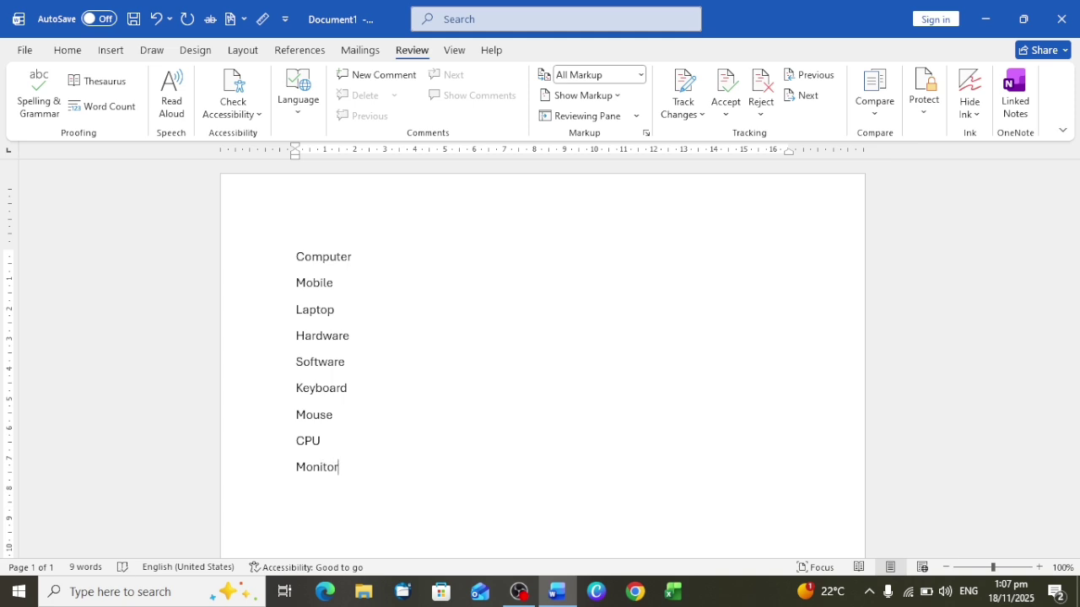
pyautogui.click(27, 102)
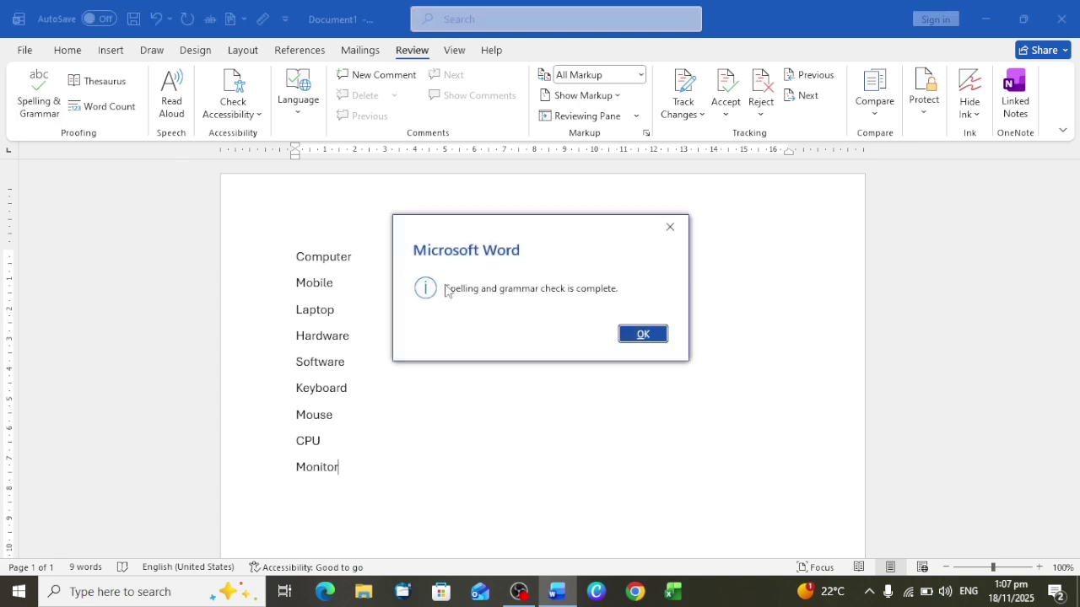
pyautogui.click(639, 337)
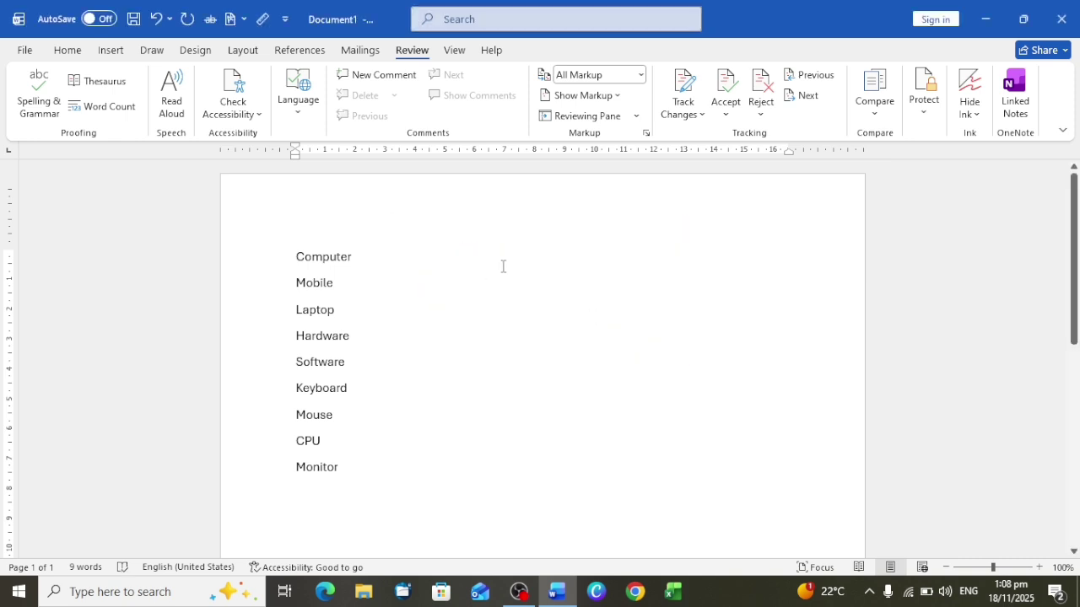
# Type the misspelling computerdsf, spell-check it, and hear the flagged word read aloud
pyautogui.click(502, 266)
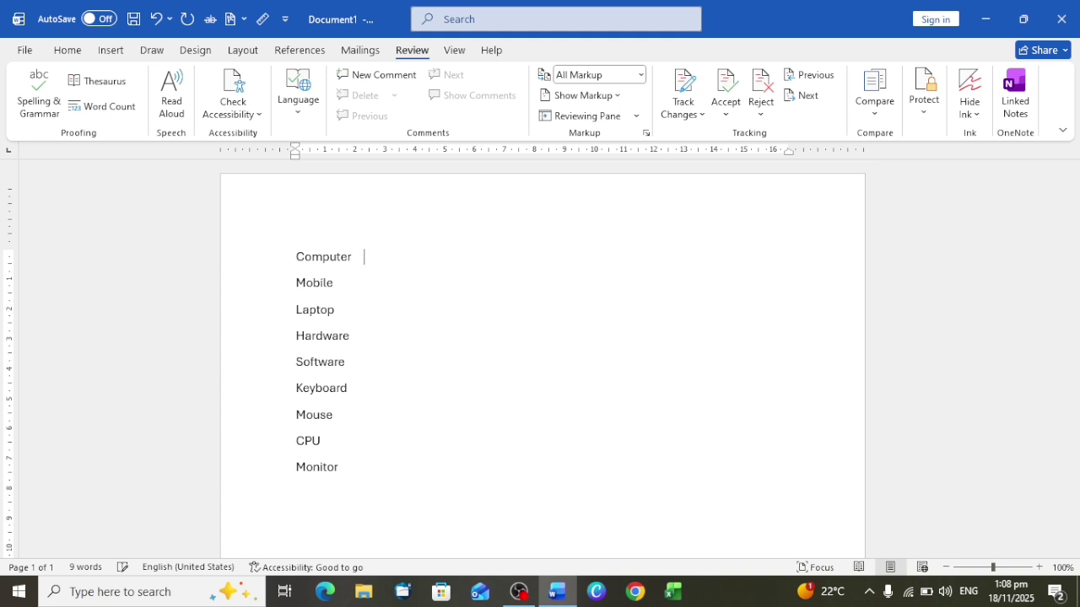
pyautogui.write('computerdsf')
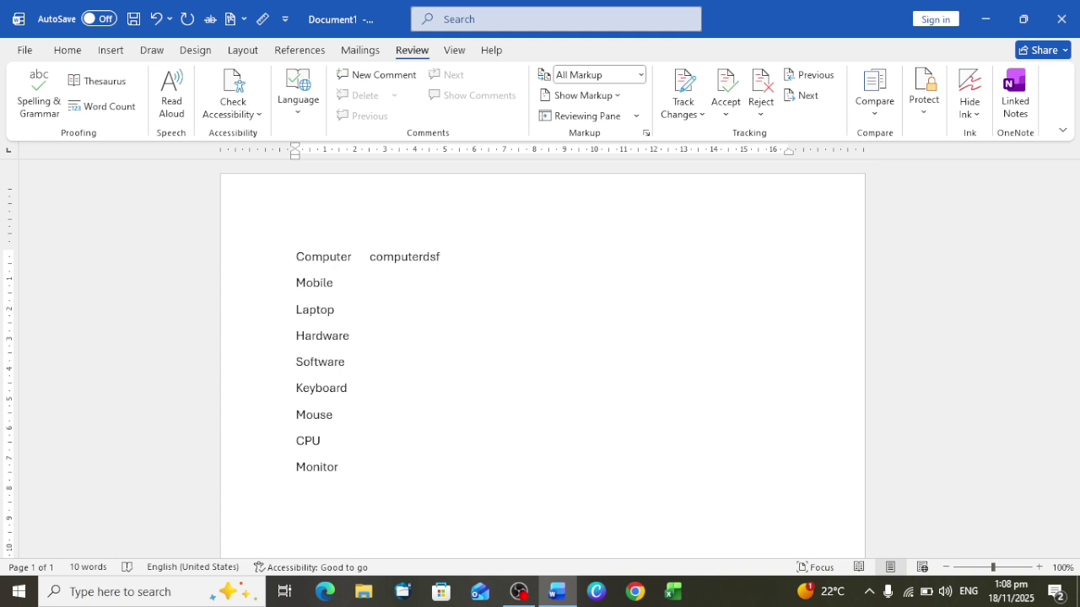
pyautogui.click(33, 108)
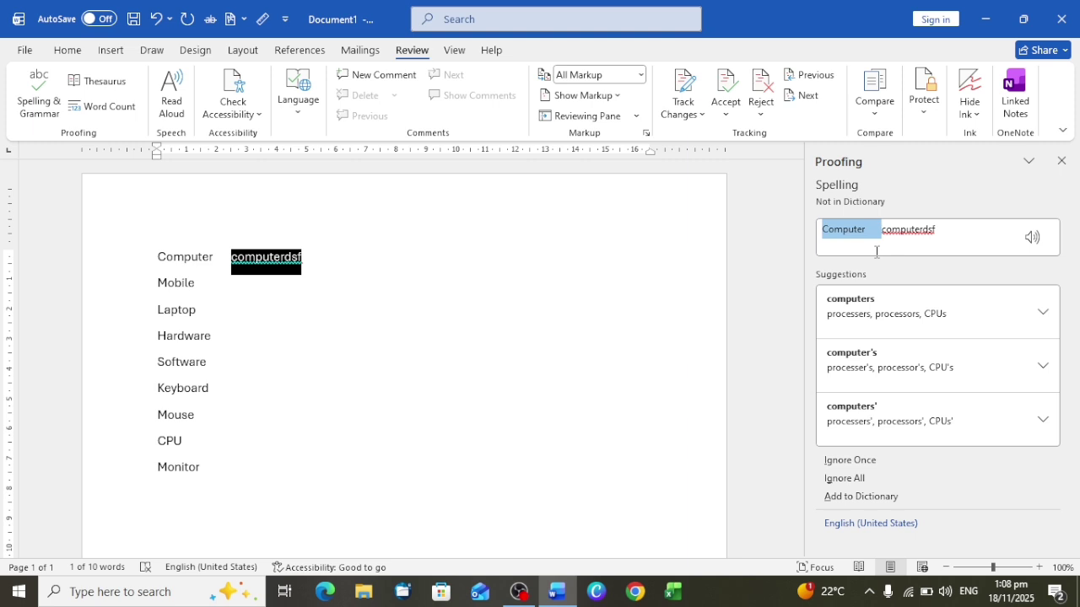
pyautogui.click(1036, 243)
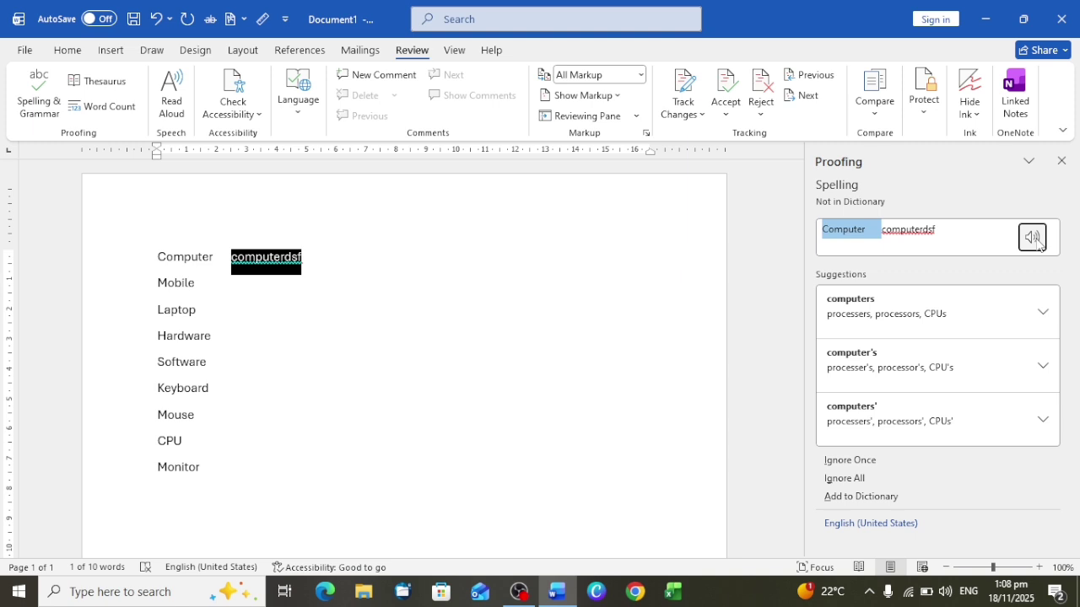
pyautogui.click(1036, 243)
pyautogui.click(1061, 161)
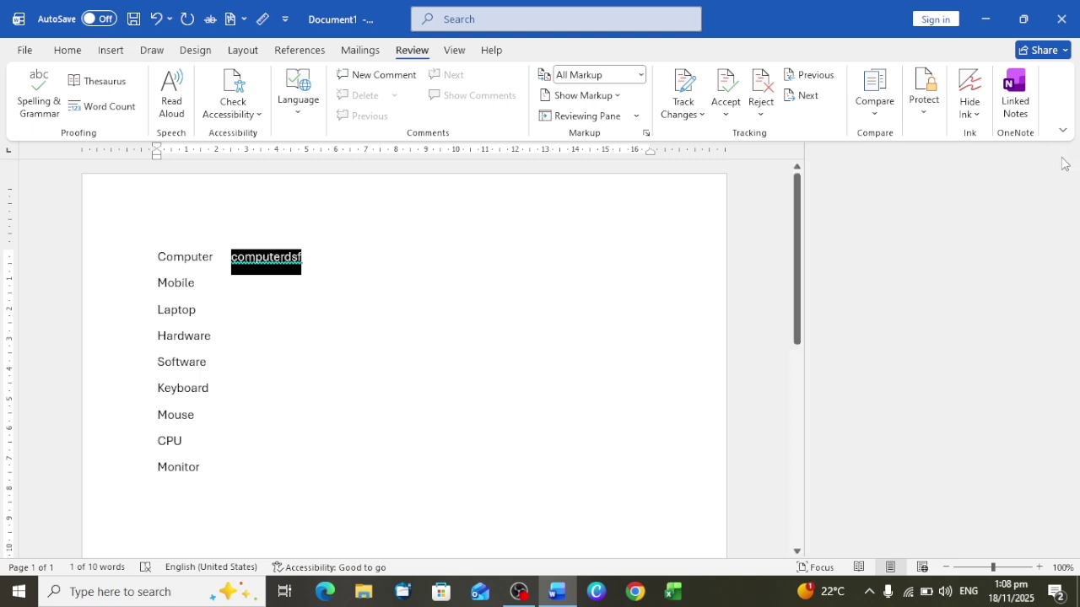
pyautogui.click(648, 230)
# Delete all the text so the page is blank
pyautogui.press('BackSpace')
pyautogui.press('BackSpace')
pyautogui.press('BackSpace')
pyautogui.press('BackSpace')
pyautogui.press('BackSpace')
pyautogui.press('BackSpace')
pyautogui.press('BackSpace')
pyautogui.press('BackSpace')
pyautogui.press('BackSpace')
pyautogui.press('BackSpace')
pyautogui.press('BackSpace')
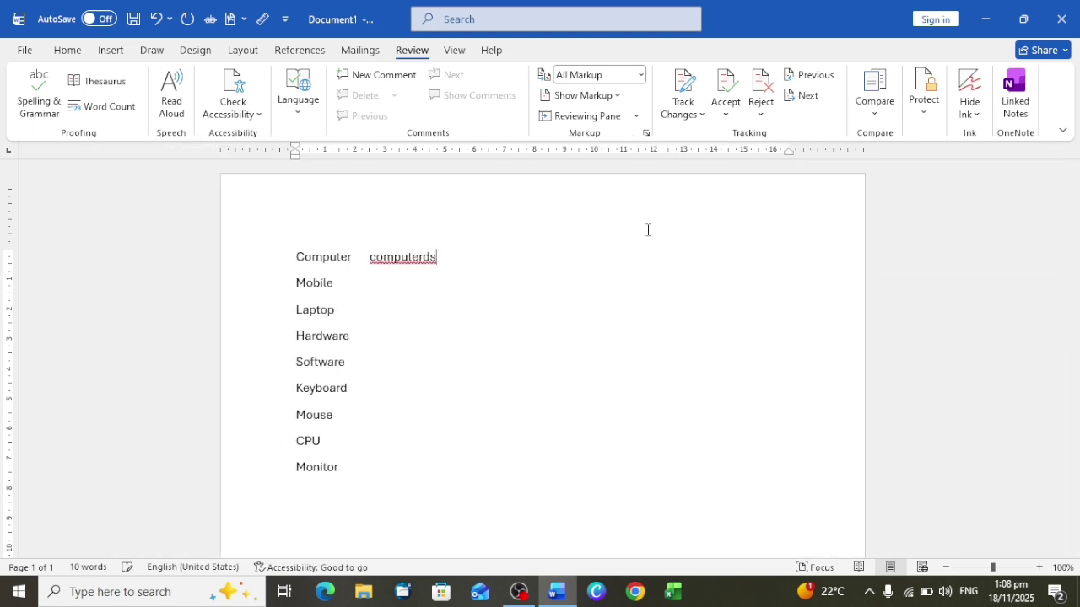
pyautogui.press('BackSpace')
pyautogui.press('BackSpace')
pyautogui.press('BackSpace')
pyautogui.press('BackSpace')
pyautogui.press('BackSpace')
pyautogui.press('BackSpace')
pyautogui.press('BackSpace')
pyautogui.press('BackSpace')
pyautogui.press('BackSpace')
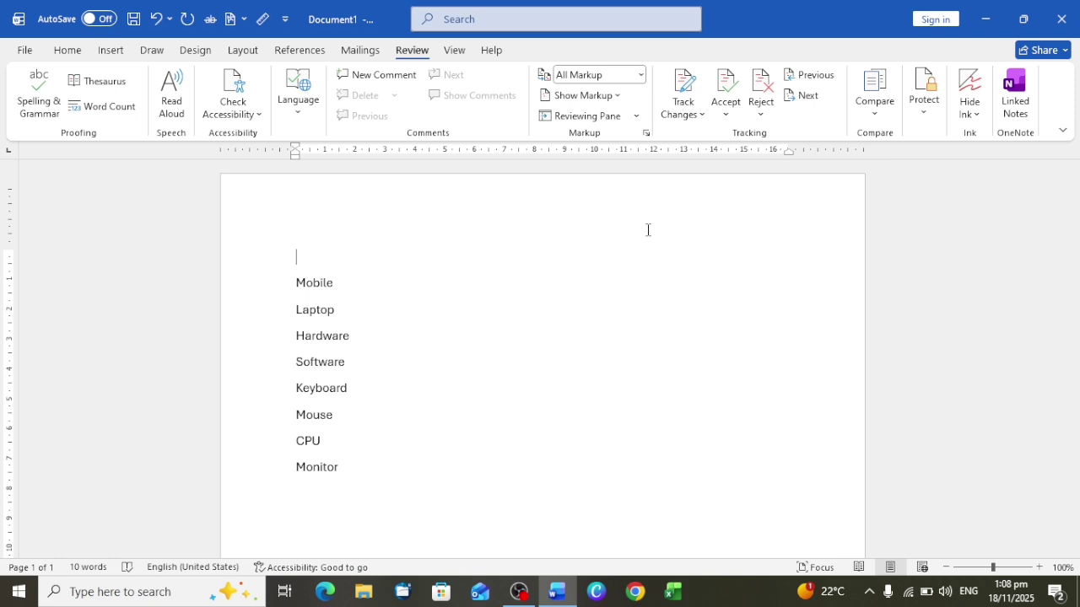
pyautogui.hotkey('ctrl', 'a')
pyautogui.press('BackSpace')
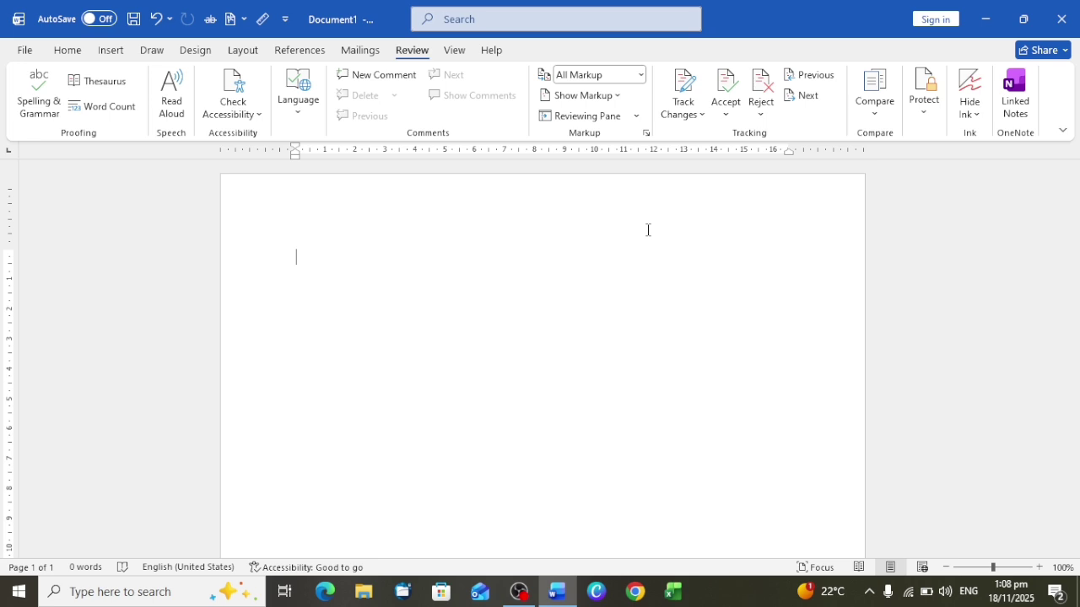
# Type a self-introduction ending 'I have three brother and two sister'
pyautogui.write('My na')
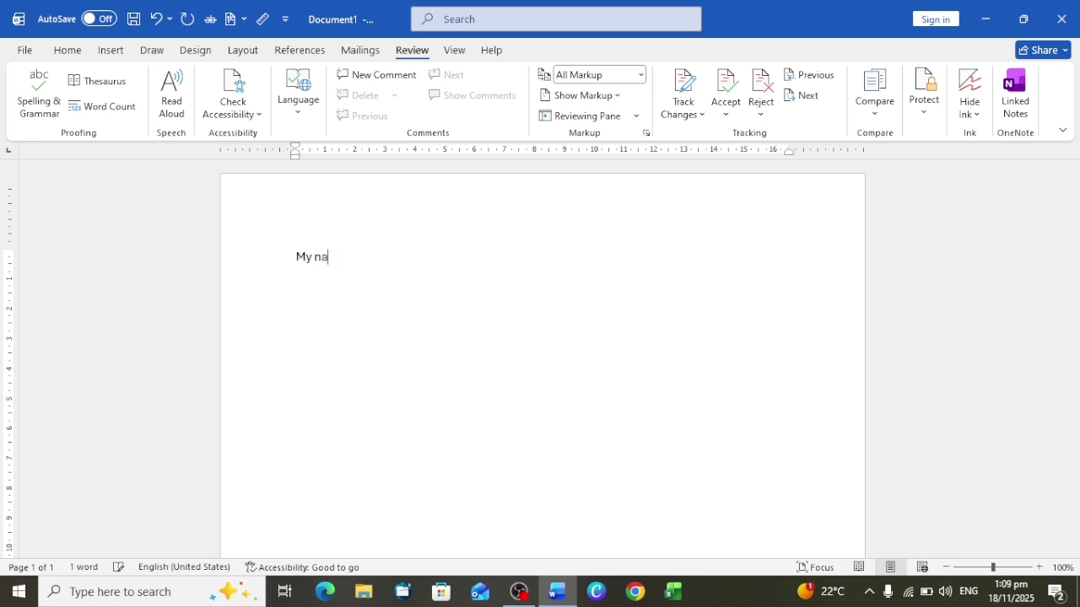
pyautogui.write('me is ')
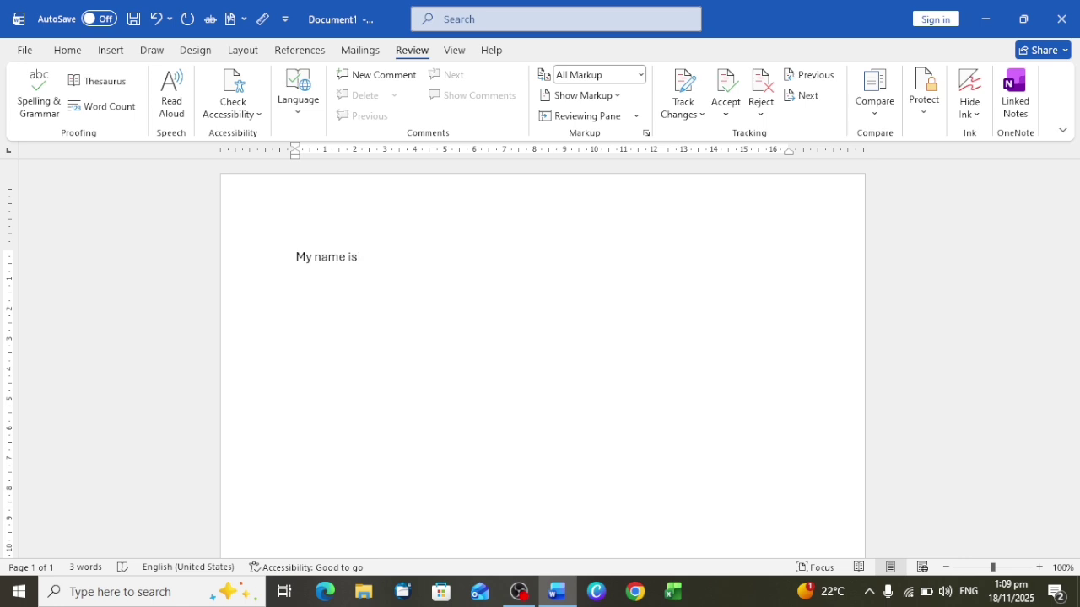
pyautogui.write('sarmad')
pyautogui.write(' has')
pyautogui.press('BackSpace')
pyautogui.press('BackSpace')
pyautogui.write('yat')
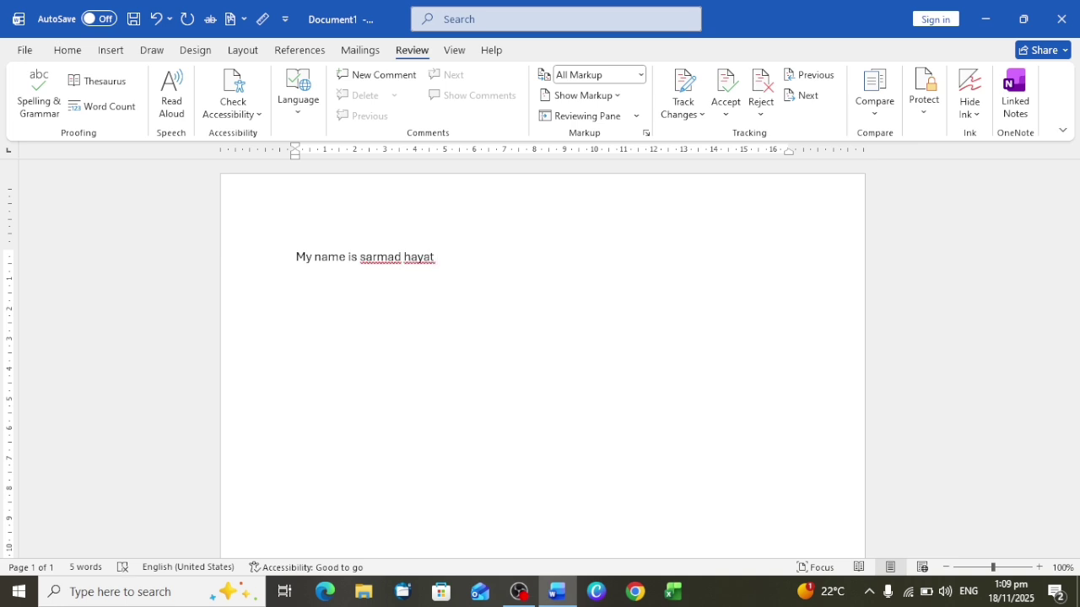
pyautogui.write(' I have three brother')
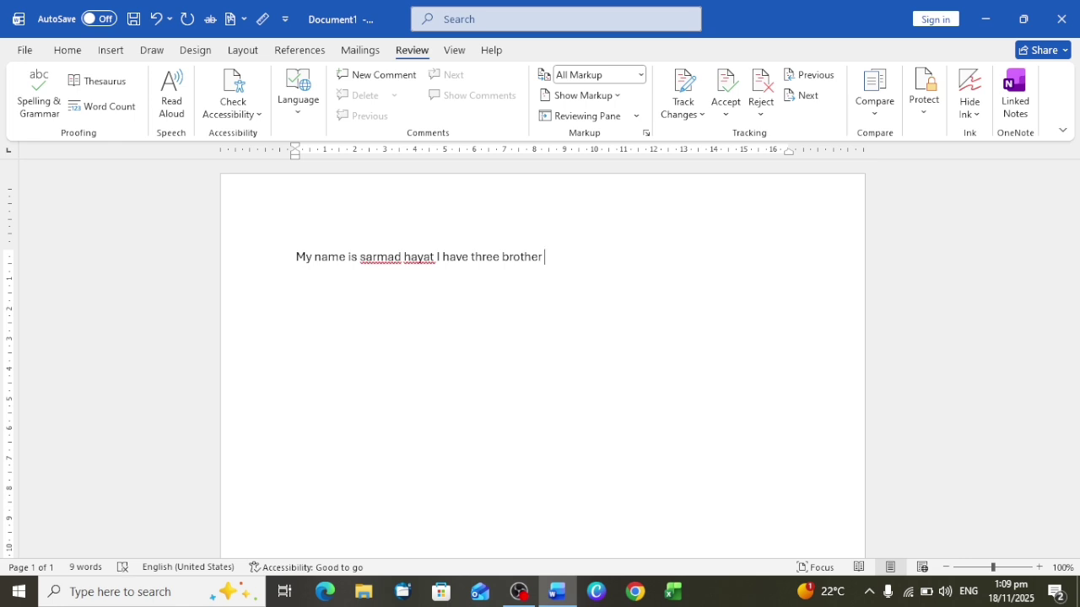
pyautogui.write(' and two ')
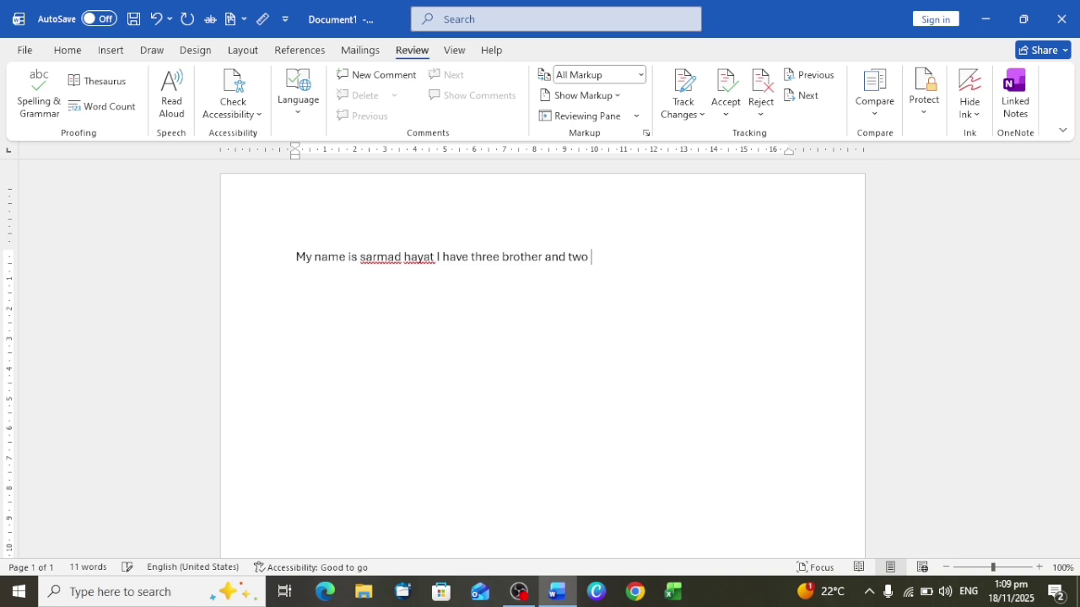
pyautogui.write('sister')
# Misspell sister, brother and have as sistersd, brothaer and haeve
pyautogui.write('sd')
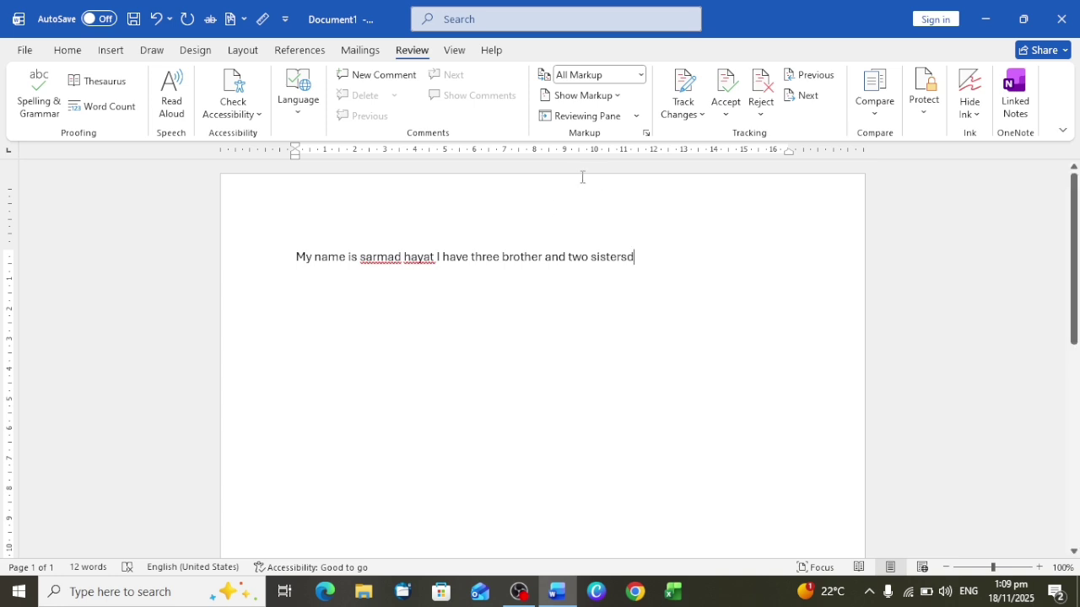
pyautogui.click(532, 258)
pyautogui.press('BackSpace')
pyautogui.press('BackSpace')
pyautogui.press('BackSpace')
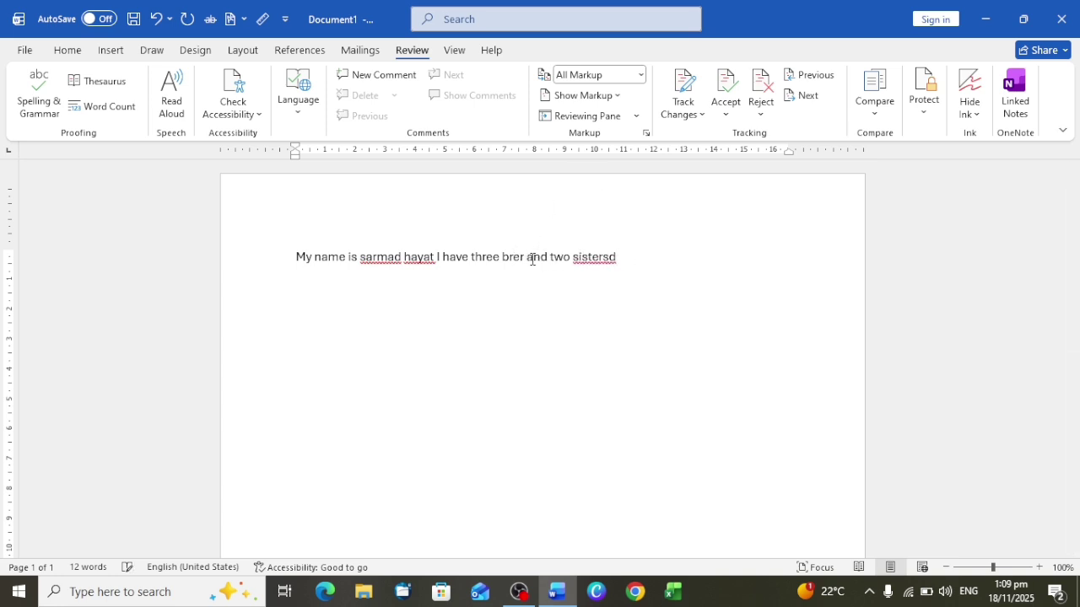
pyautogui.write('si')
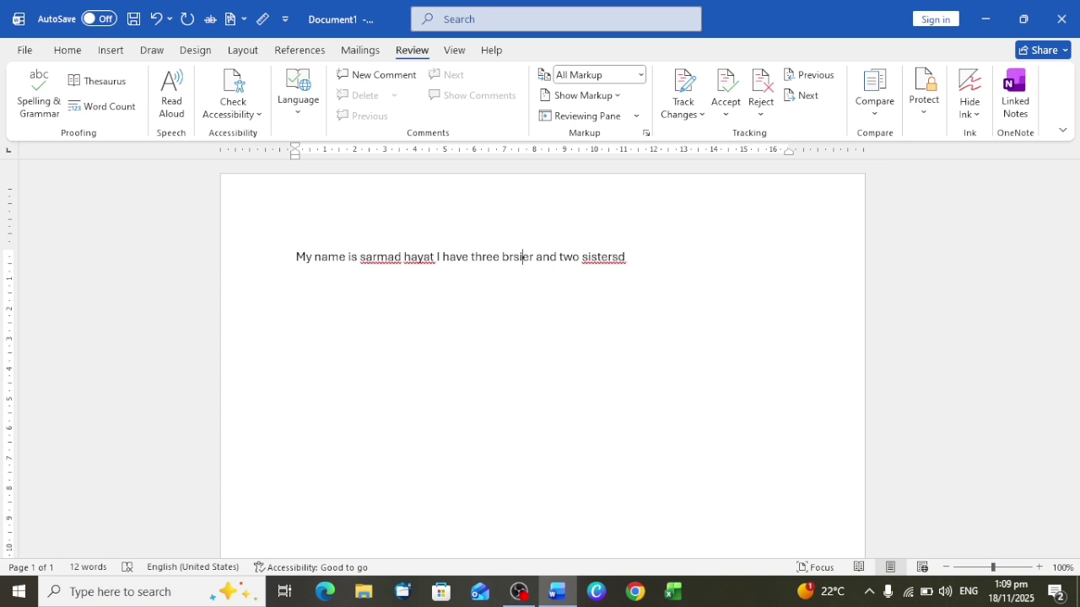
pyautogui.press('BackSpace')
pyautogui.press('BackSpace')
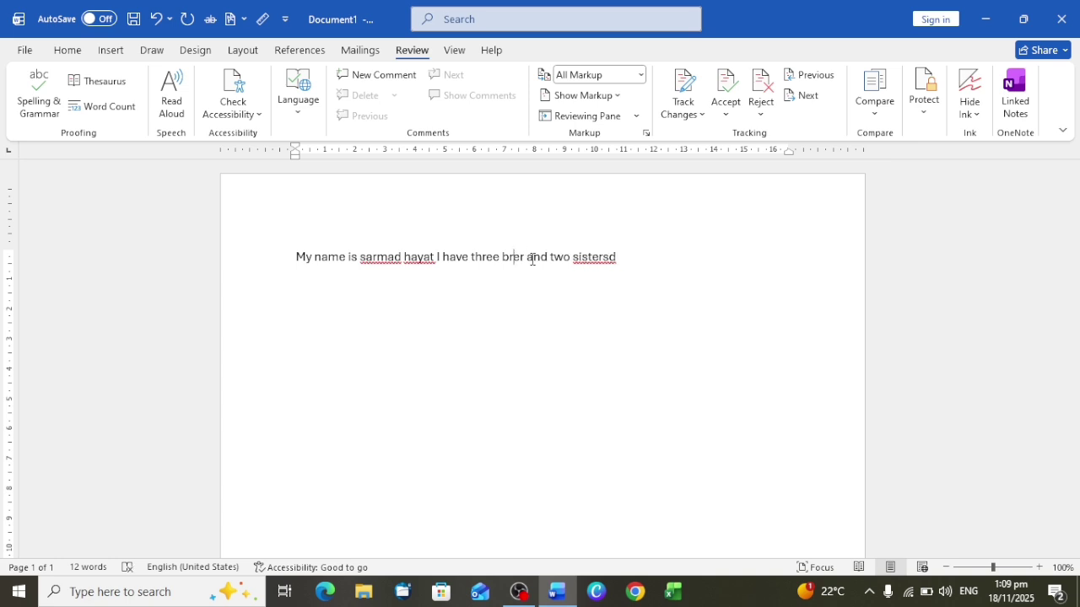
pyautogui.write('oth')
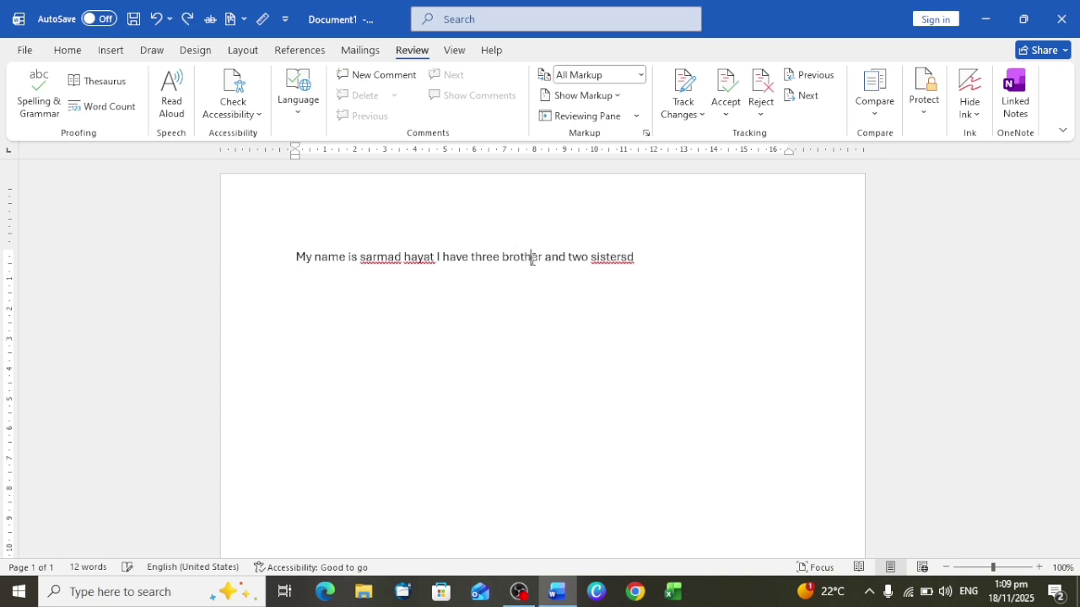
pyautogui.write('a')
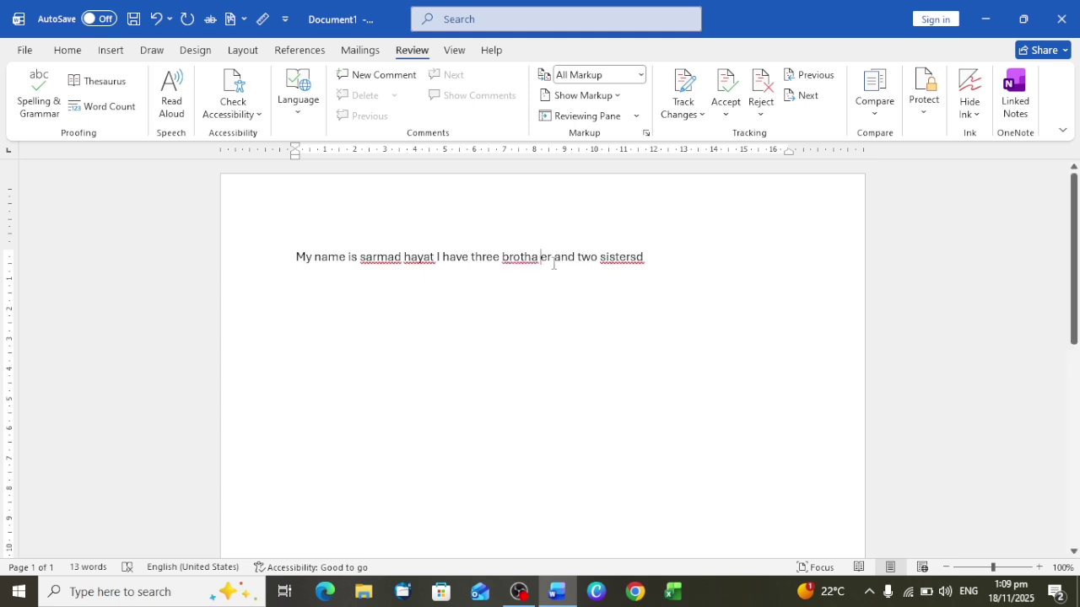
pyautogui.press('BackSpace')
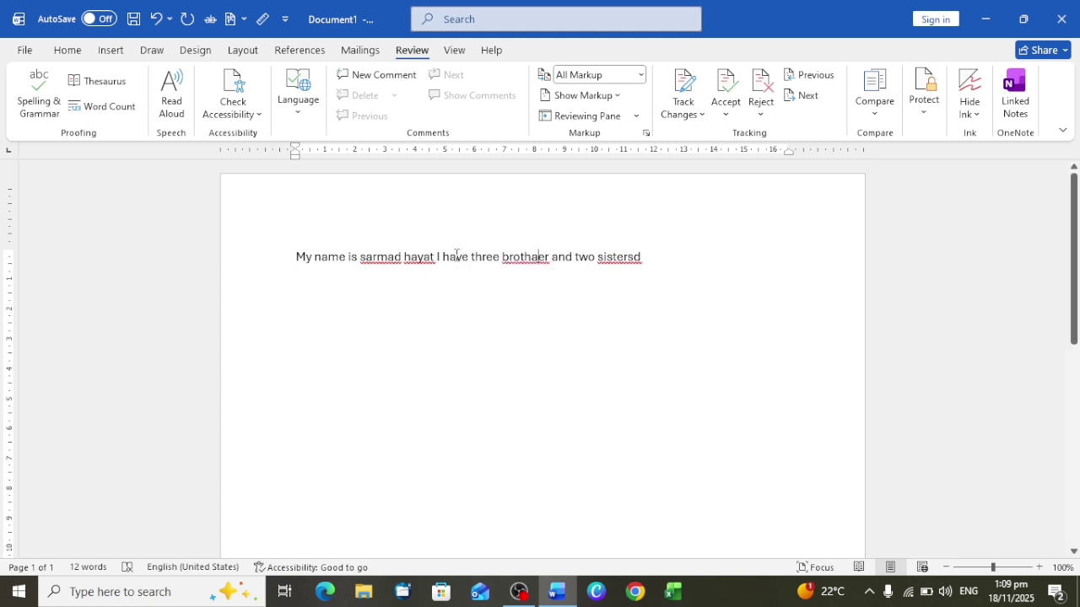
pyautogui.click(456, 255)
pyautogui.write('e')
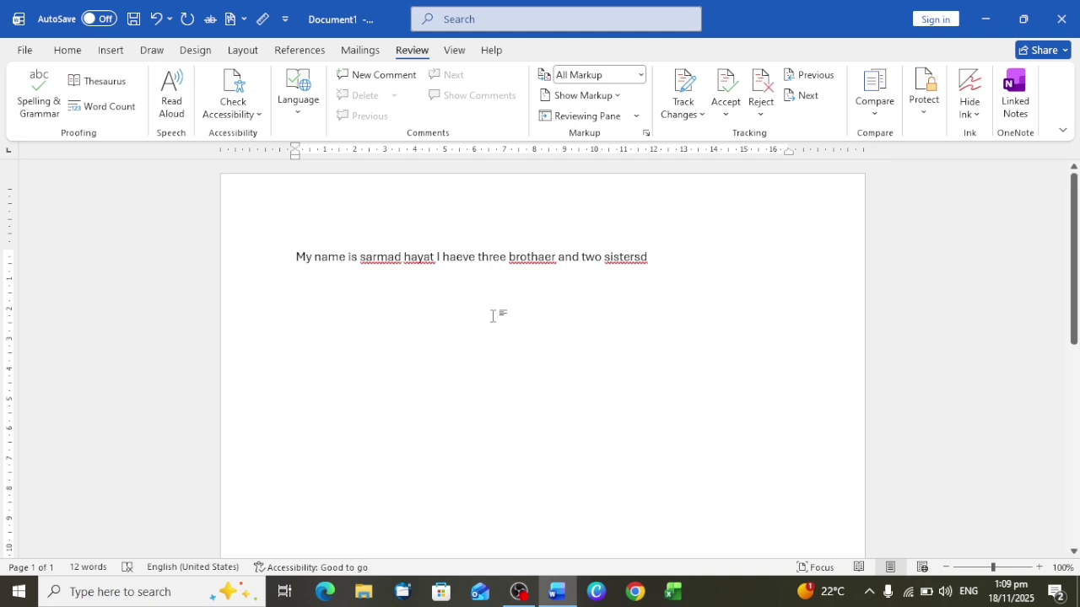
pyautogui.click(39, 103)
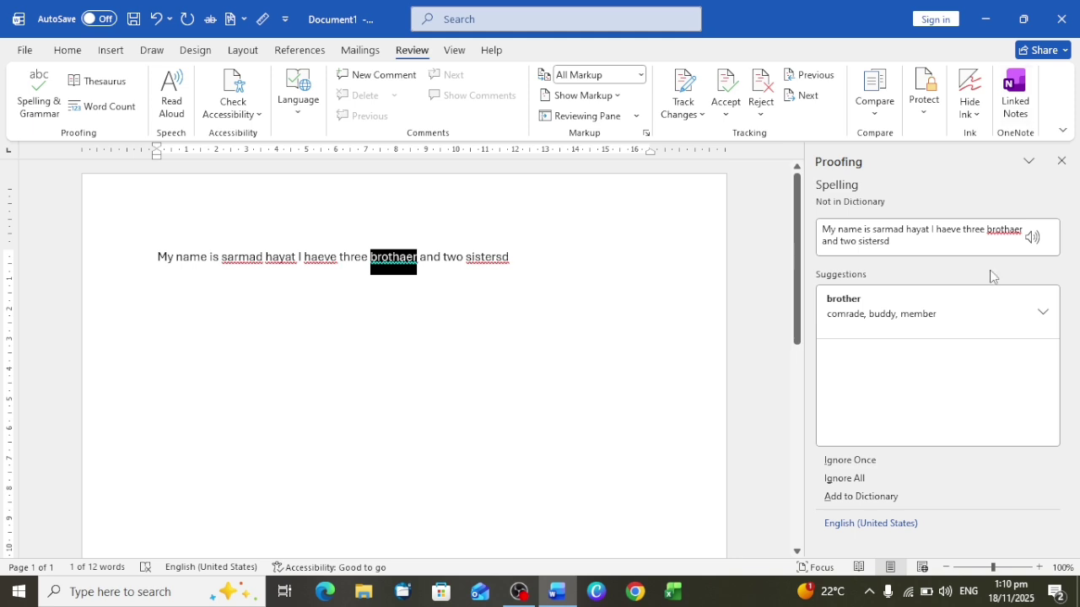
pyautogui.click(1035, 242)
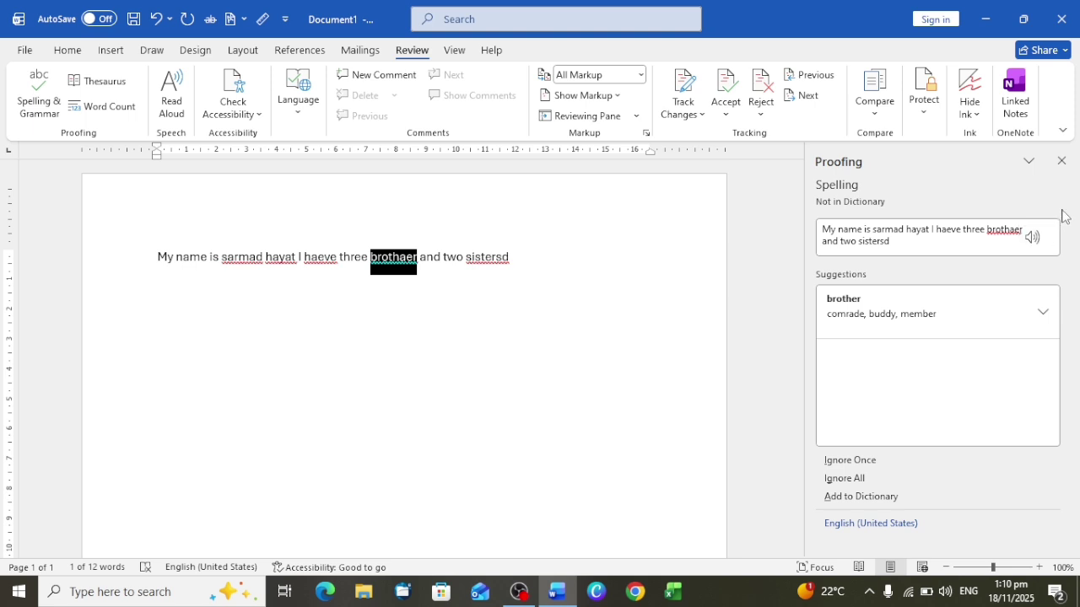
pyautogui.click(1062, 160)
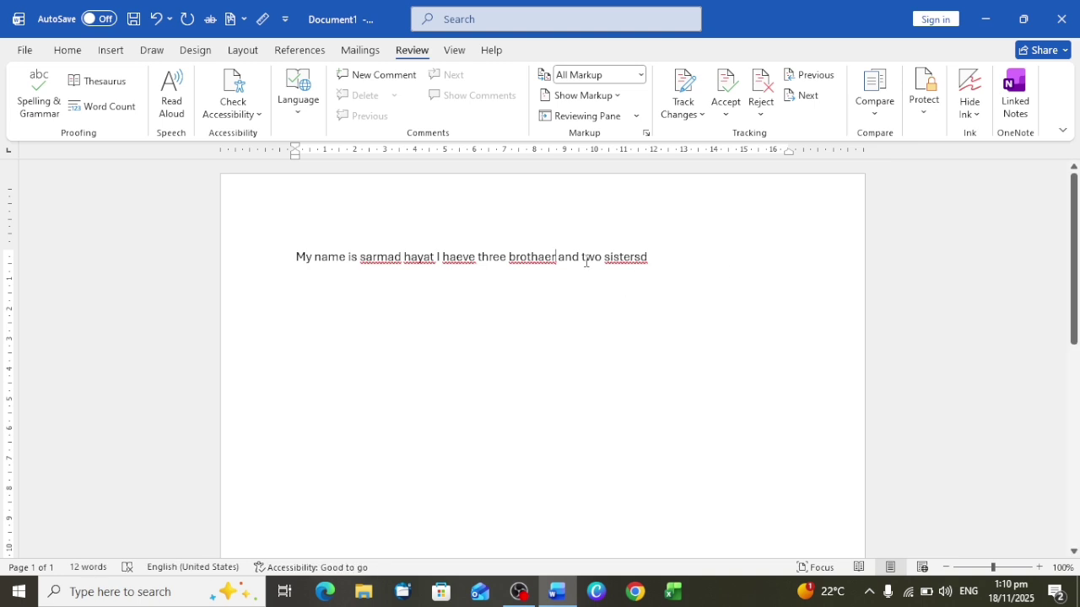
# Remove the stray letters so brothaer, sistersd and haeve read brother, sister and have
pyautogui.press('Left')
pyautogui.press('BackSpace')
pyautogui.press('Right')
pyautogui.press('Right')
pyautogui.press('Right')
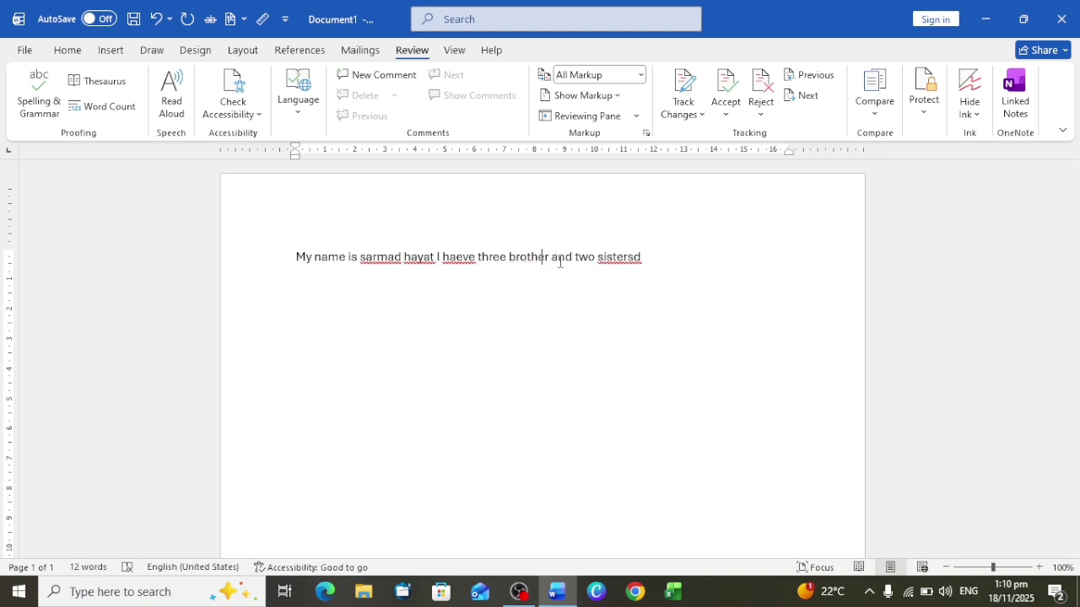
pyautogui.press('Right')
pyautogui.press('Right')
pyautogui.press('Right')
pyautogui.press('Right')
pyautogui.press('Right')
pyautogui.press('Right')
pyautogui.press('Right')
pyautogui.press('Right')
pyautogui.press('Right')
pyautogui.press('Right')
pyautogui.press('Right')
pyautogui.press('Right')
pyautogui.press('Right')
pyautogui.press('BackSpace')
pyautogui.press('BackSpace')
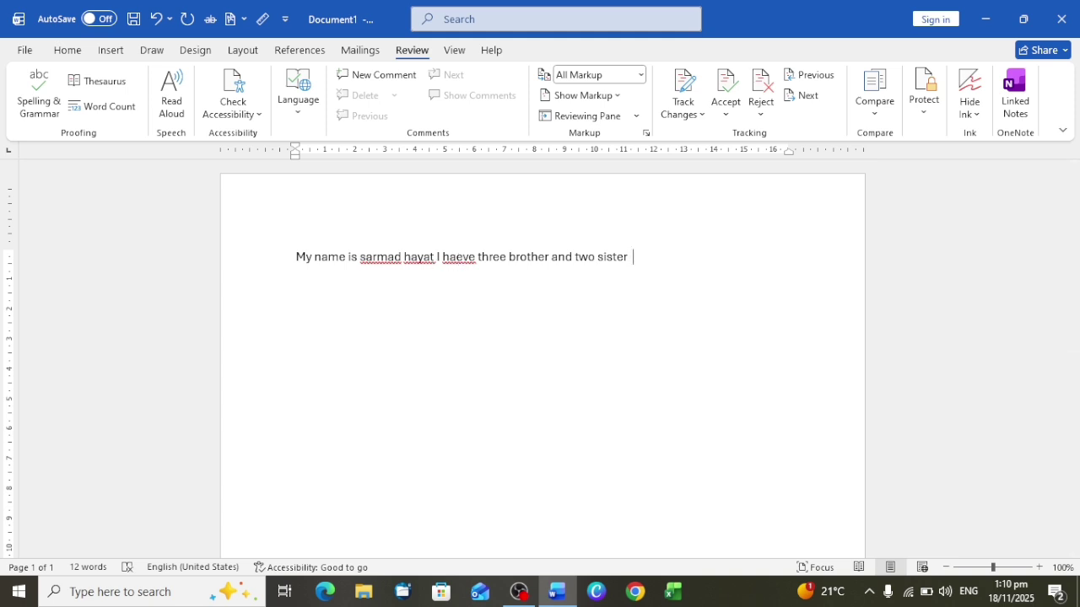
pyautogui.click(463, 256)
pyautogui.press('BackSpace')
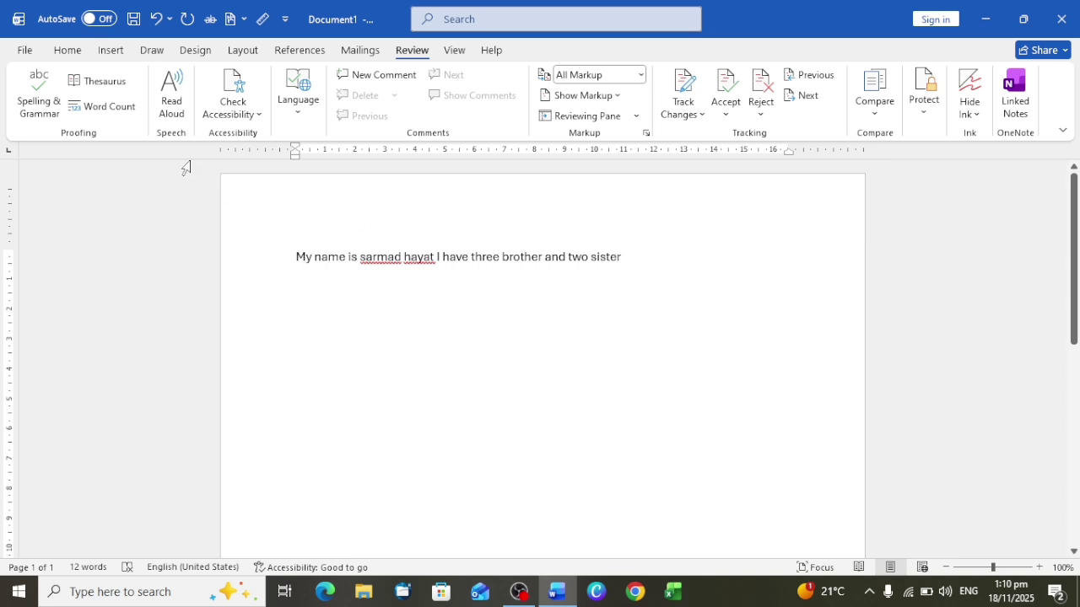
# Look up synonyms for the current word in the Thesaurus, then close the pane
pyautogui.click(103, 81)
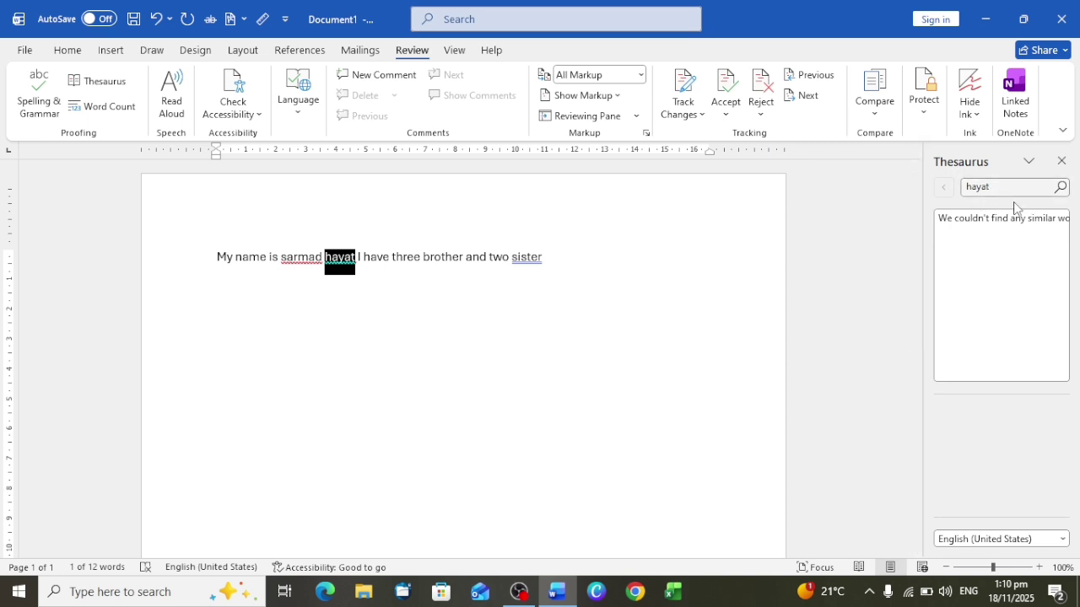
pyautogui.click(1061, 160)
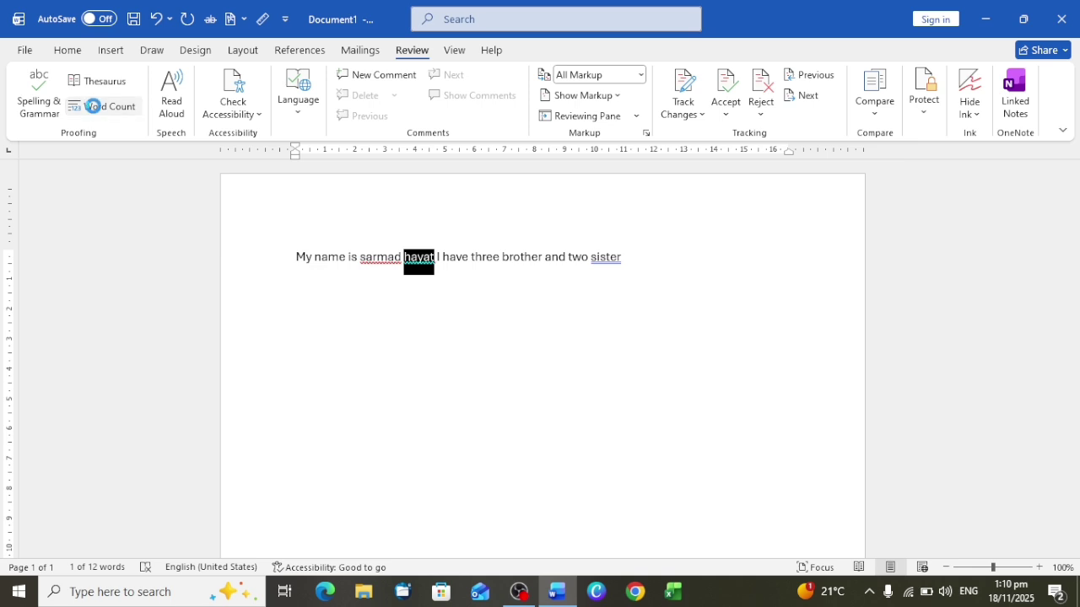
# Check the word count for 'hayat', then for the whole sentence: 12 words, 61 characters
pyautogui.click(101, 106)
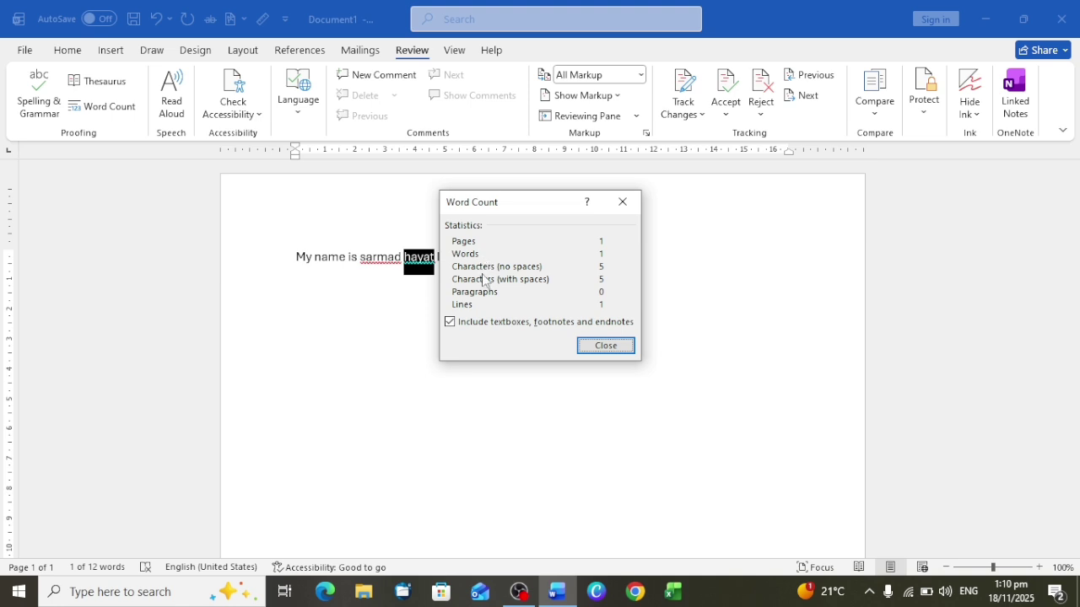
pyautogui.click(608, 346)
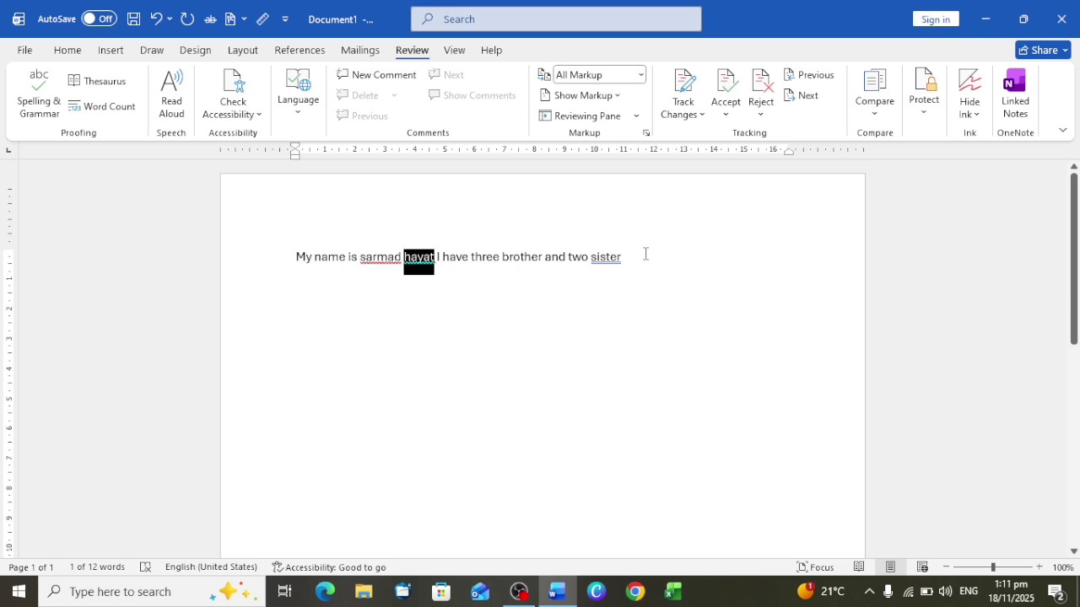
pyautogui.moveTo(644, 253); pyautogui.dragTo(282, 259)
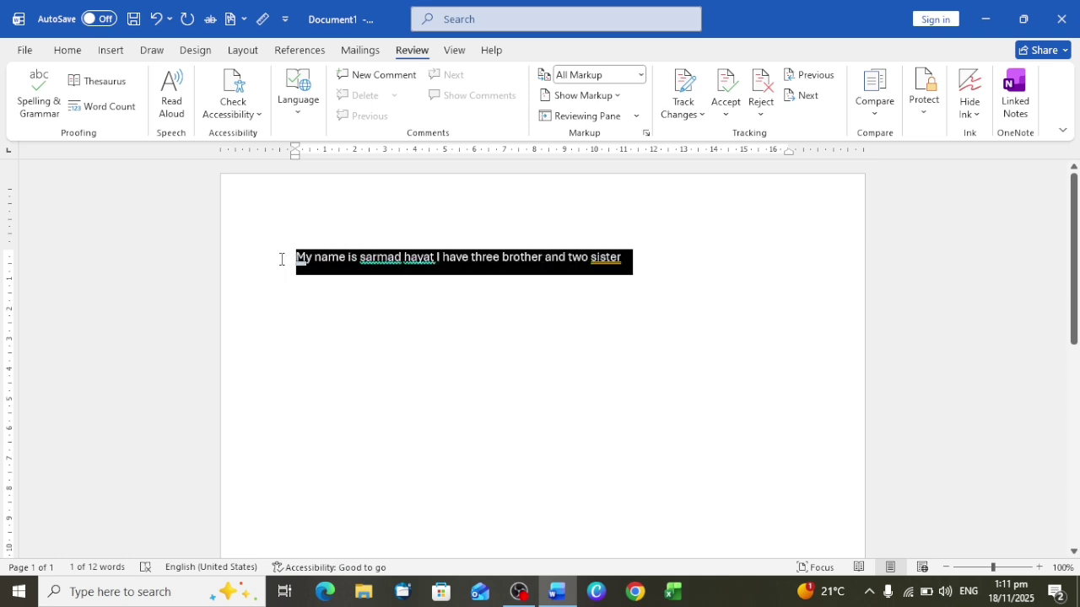
pyautogui.click(117, 116)
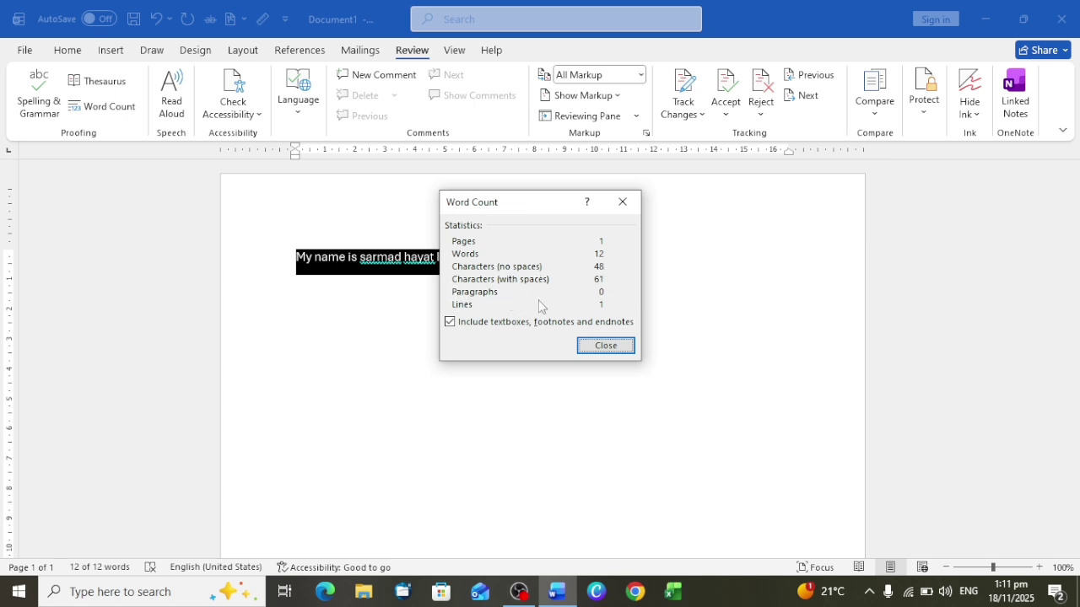
pyautogui.click(605, 346)
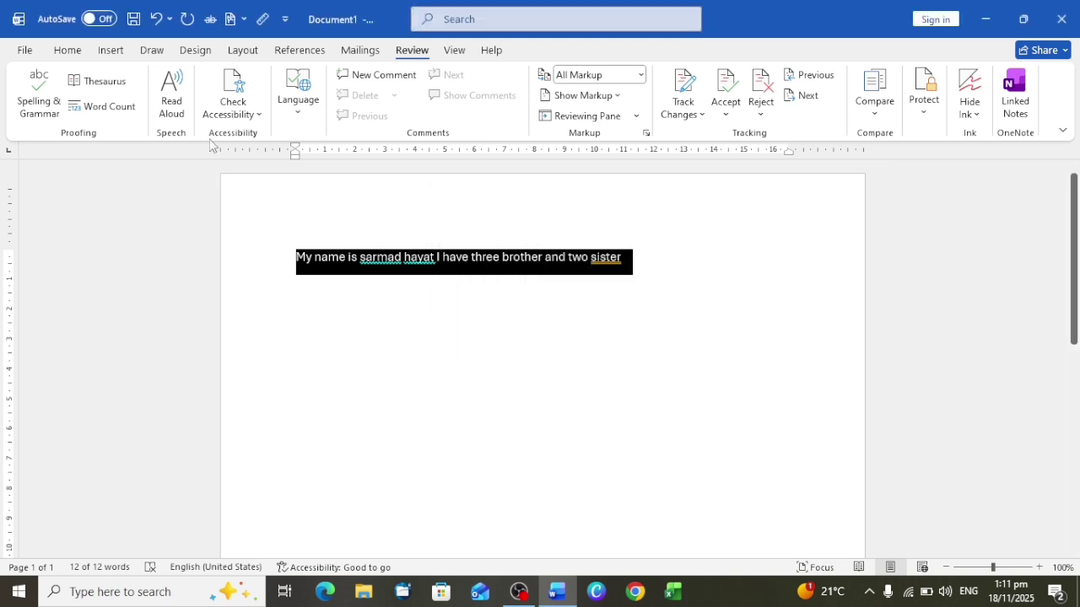
# Have the 12-word sentence read aloud, then delete all text to leave an empty page
pyautogui.click(171, 119)
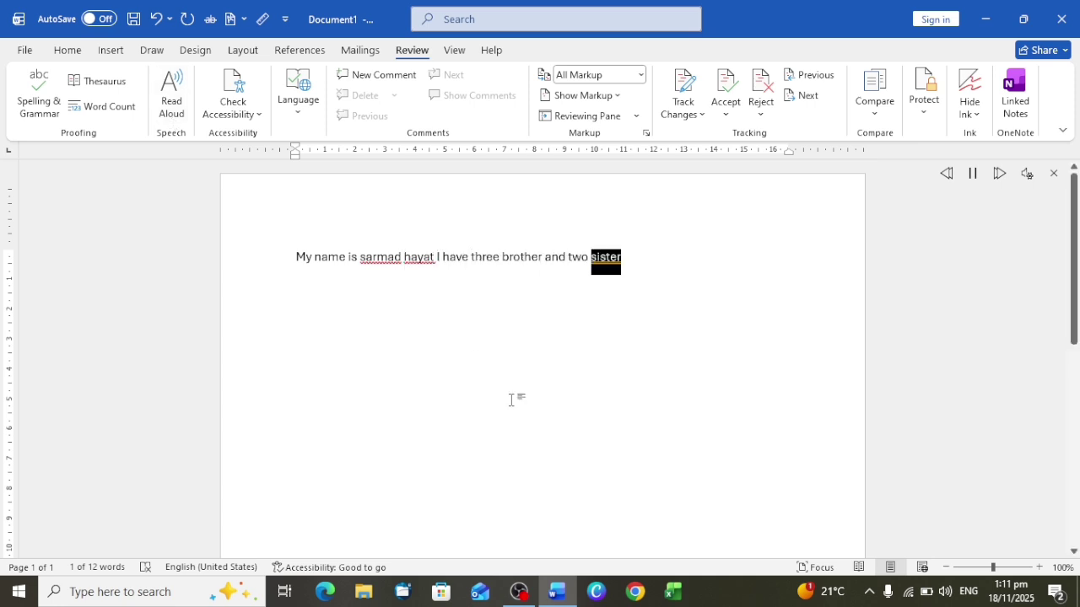
pyautogui.hotkey('ctrl', 'a')
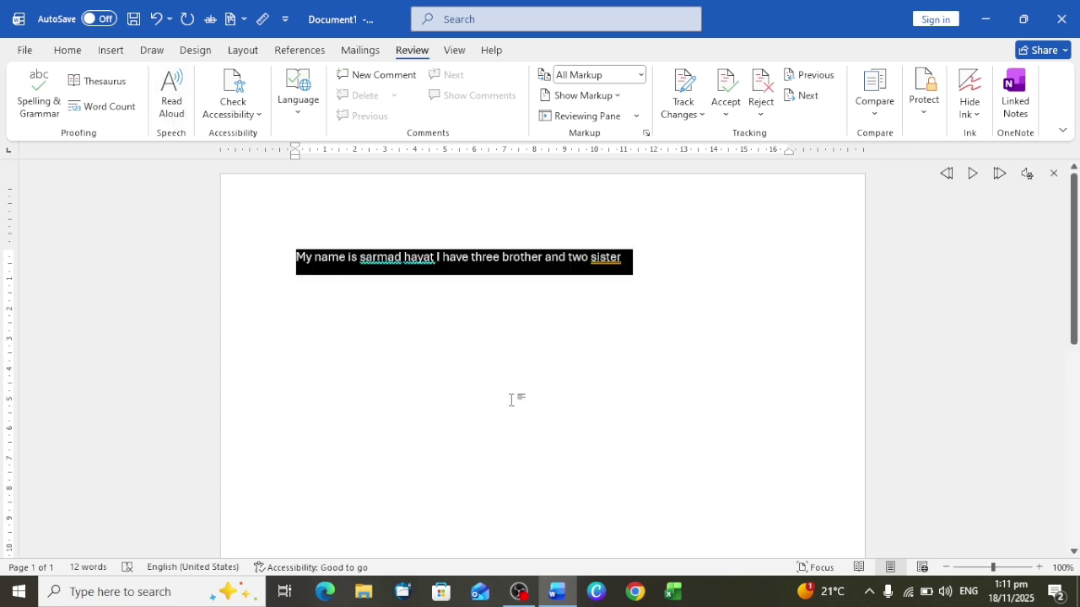
pyautogui.press('BackSpace')
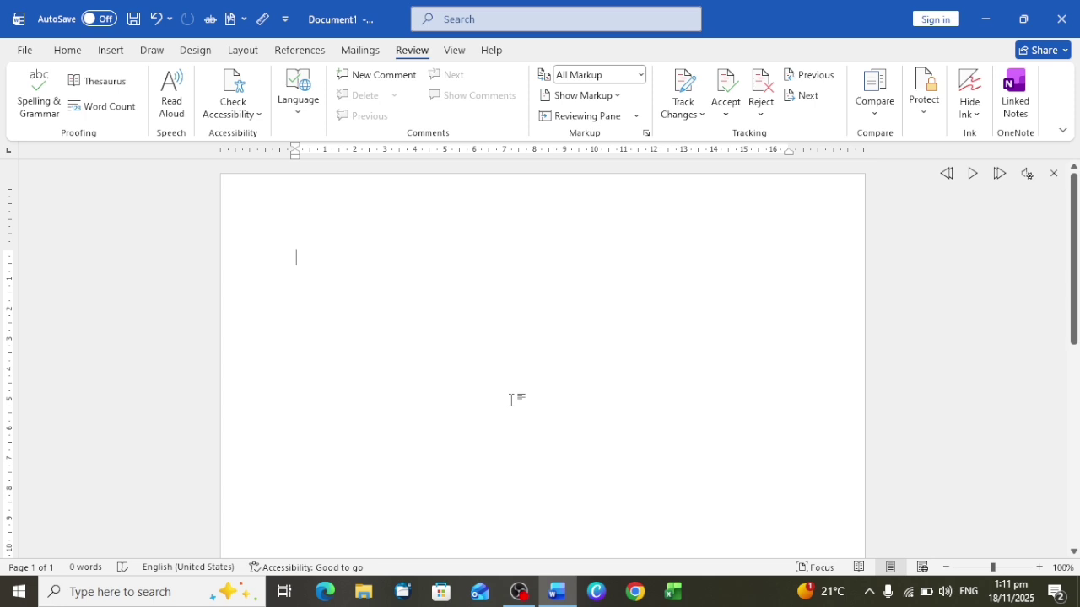
# Generate sample paragraphs with =rand(13), 613 words over two pages, and select them all
pyautogui.write('=r')
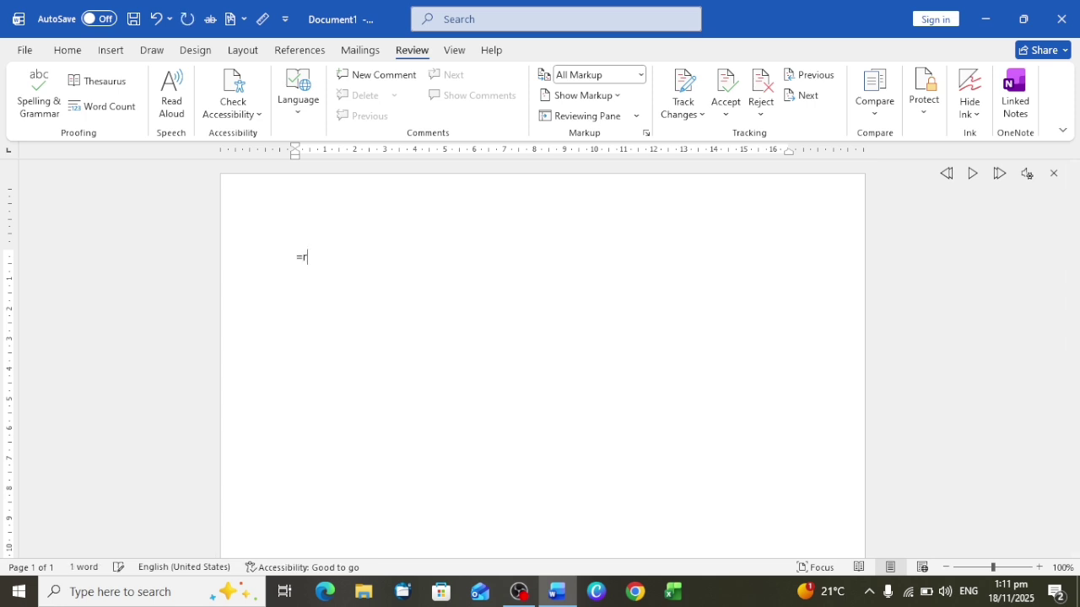
pyautogui.write('and(1')
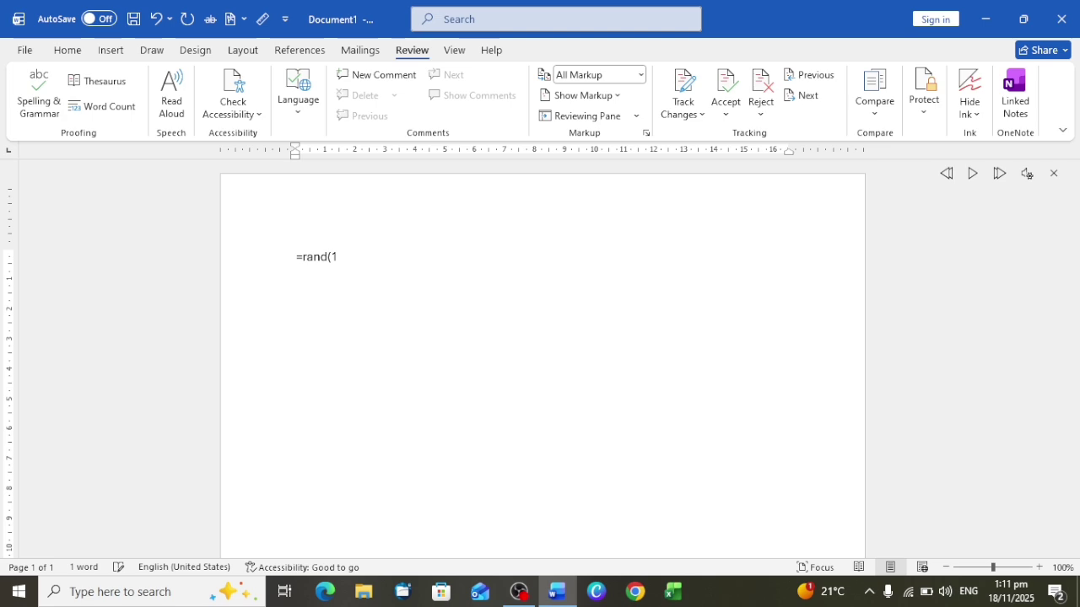
pyautogui.write('3)')
pyautogui.press('Return')
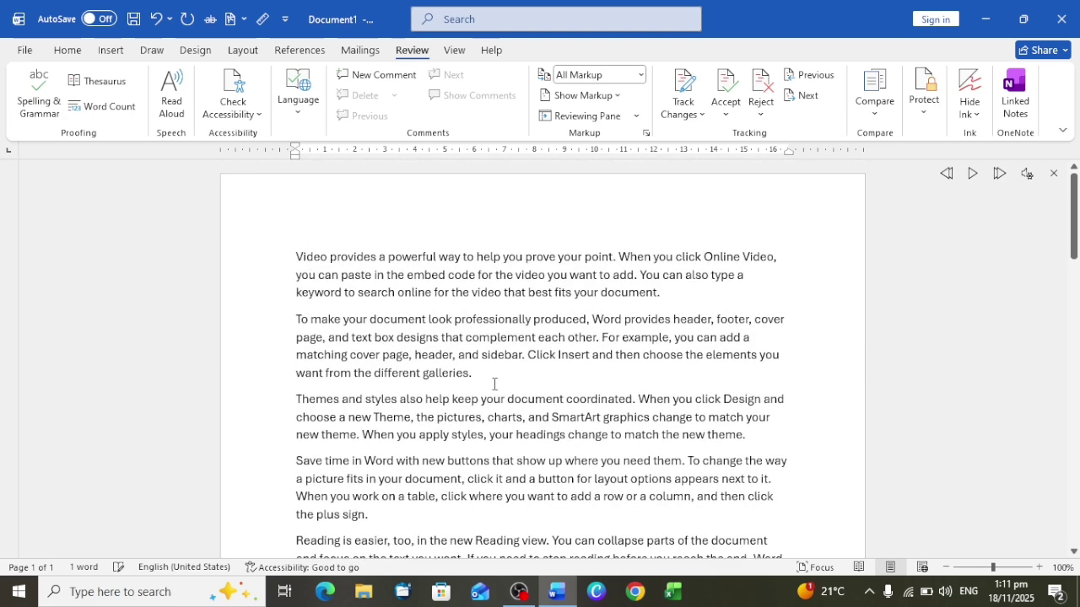
pyautogui.scroll(-9, 494, 384)
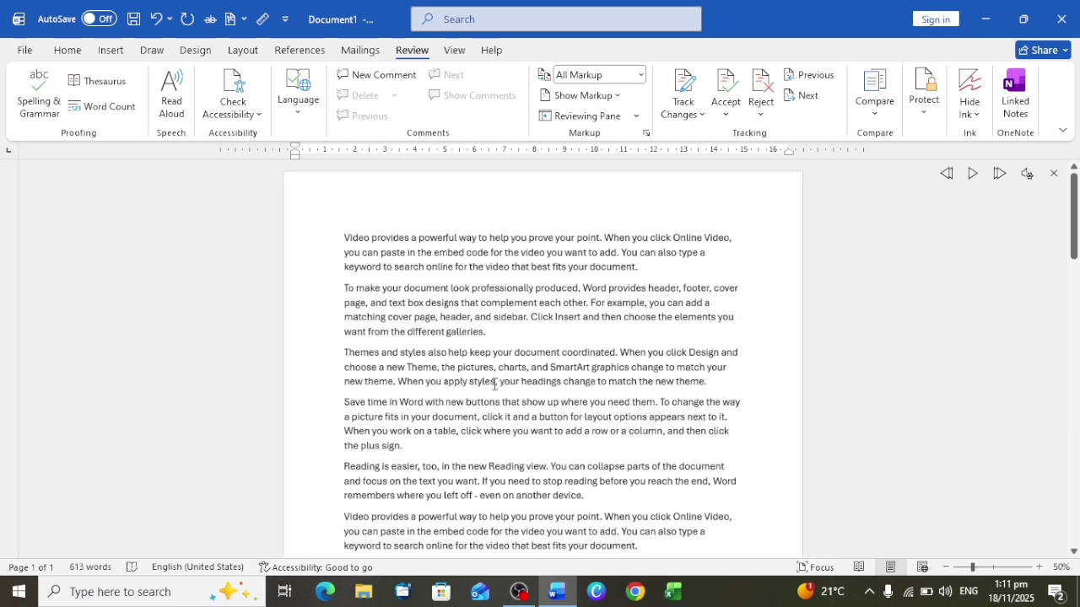
pyautogui.scroll(6, 494, 384)
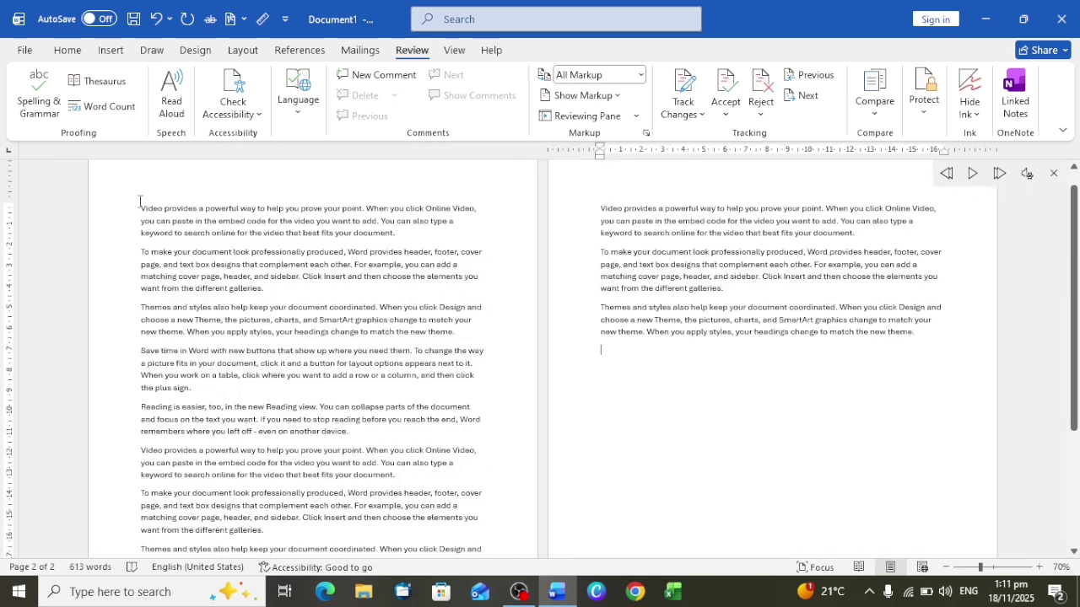
pyautogui.moveTo(140, 203); pyautogui.dragTo(857, 597)
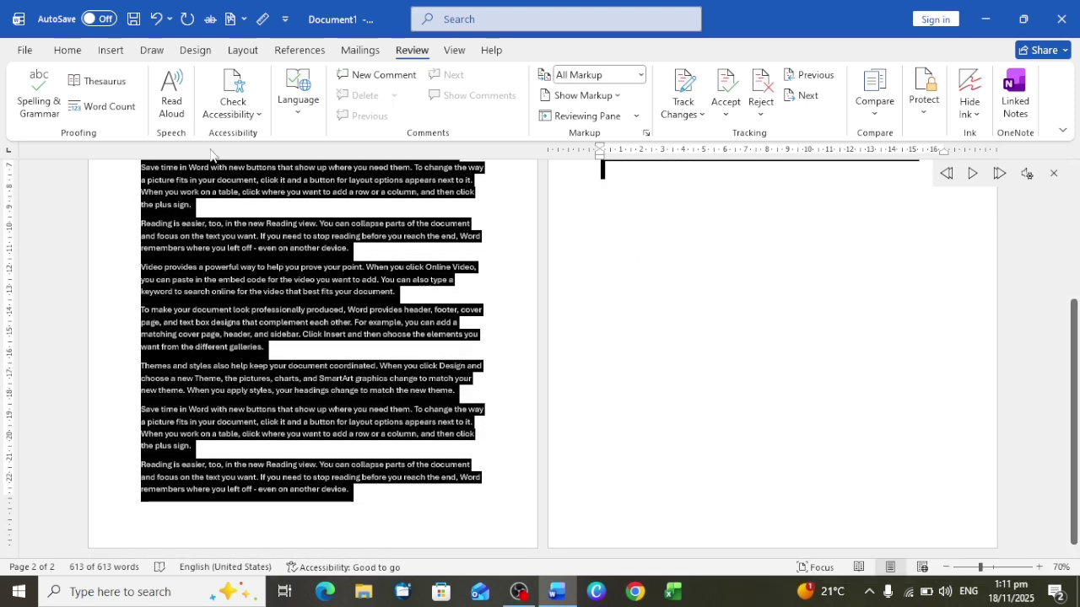
# Stop the current reading, then select the first sample paragraph and have it read aloud
pyautogui.click(174, 105)
pyautogui.click(300, 314)
pyautogui.scroll(5, 300, 314)
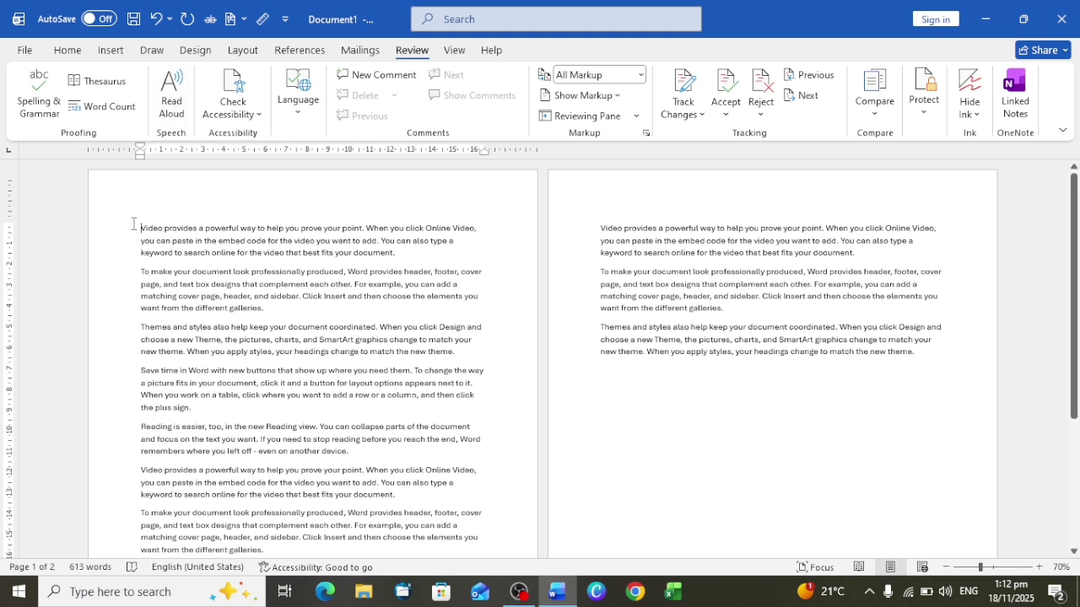
pyautogui.moveTo(132, 224); pyautogui.dragTo(415, 265)
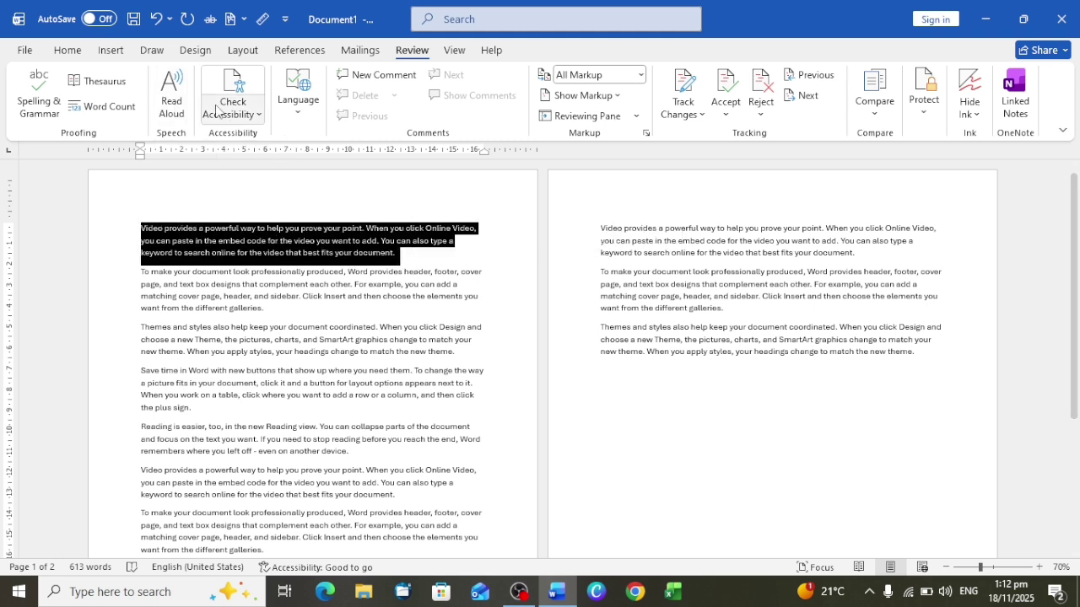
pyautogui.click(172, 95)
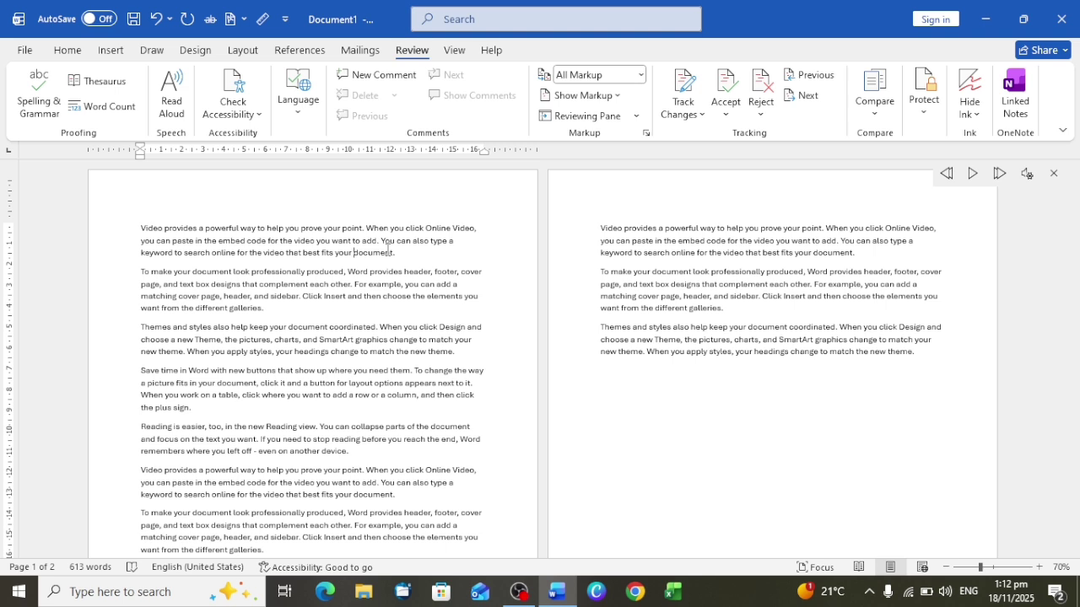
# Resume reading, skip ahead three paragraphs, stop Read Aloud, and close Document1 without saving
pyautogui.click(973, 174)
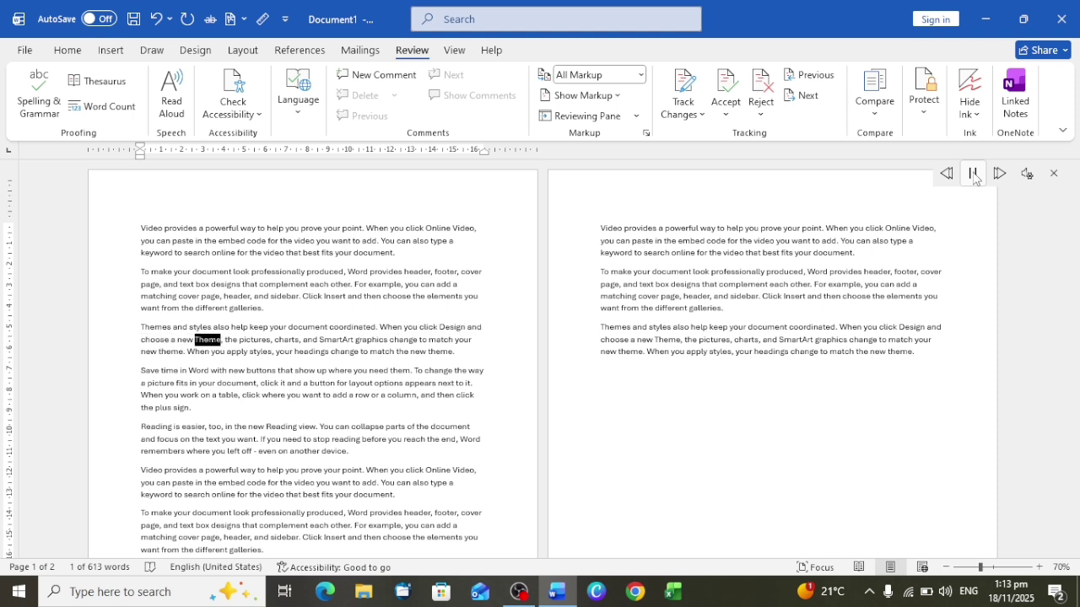
pyautogui.click(999, 174)
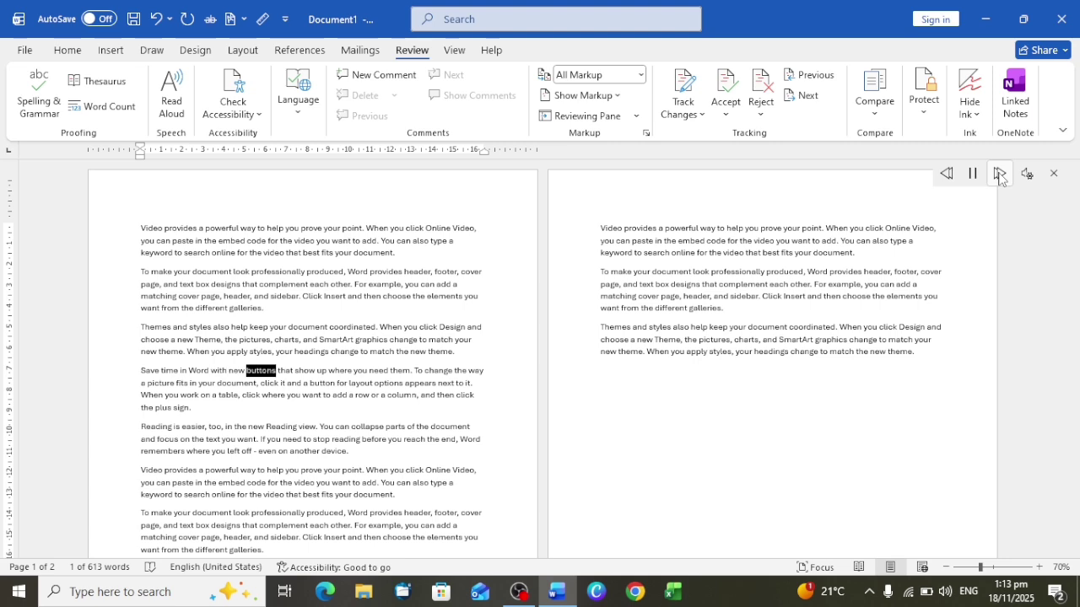
pyautogui.click(999, 173)
pyautogui.click(999, 174)
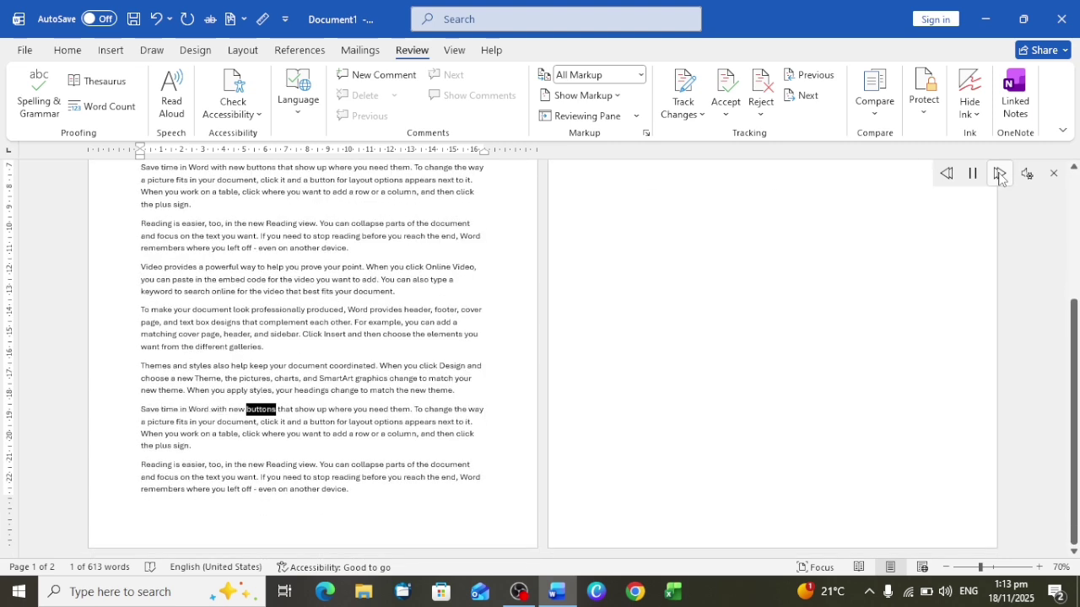
pyautogui.click(1055, 173)
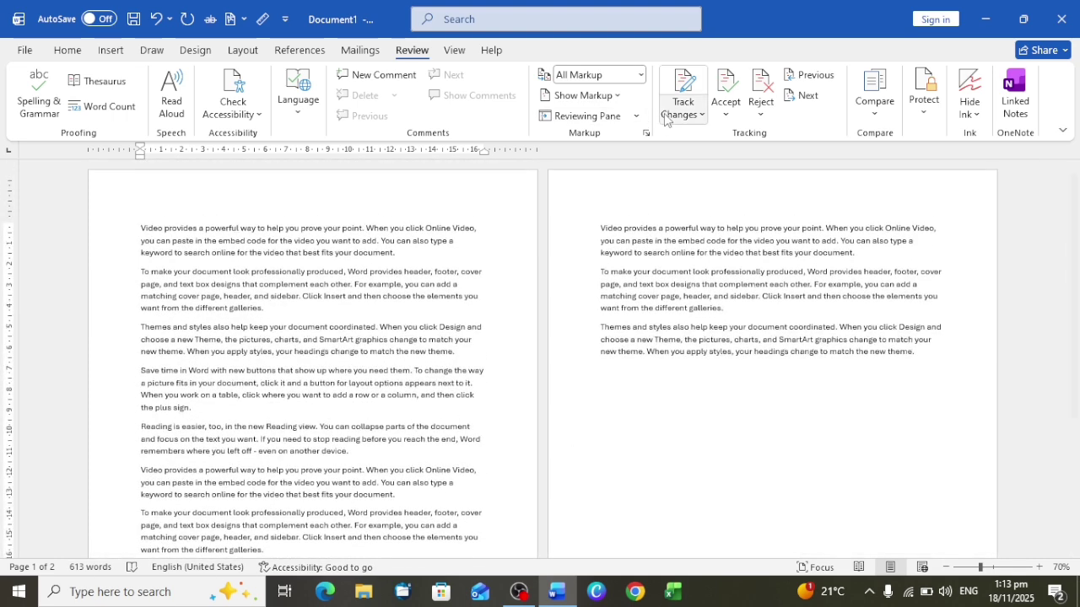
pyautogui.click(1061, 18)
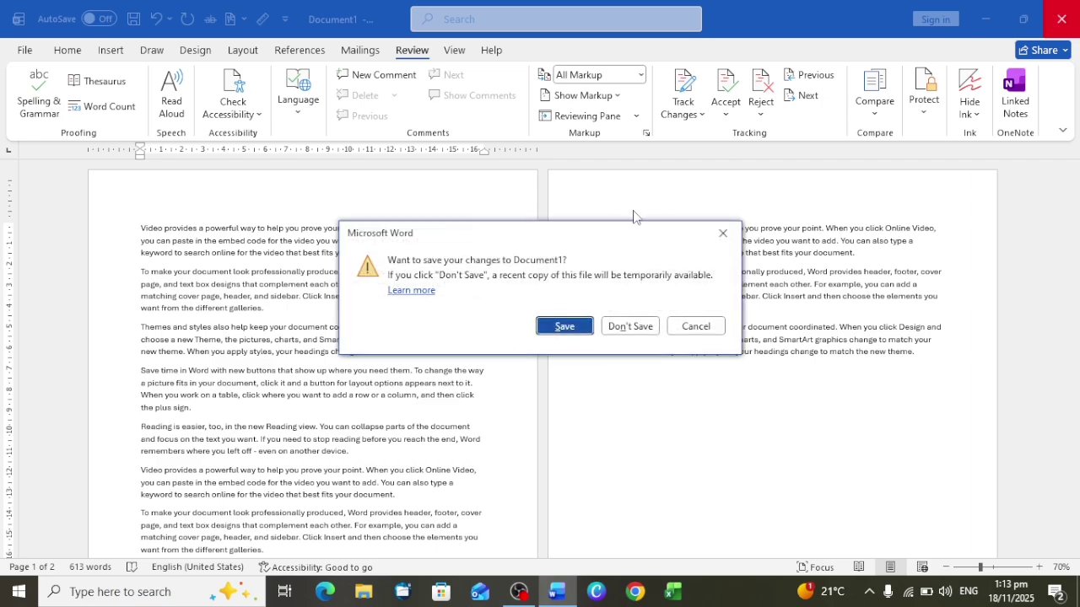
pyautogui.click(620, 335)
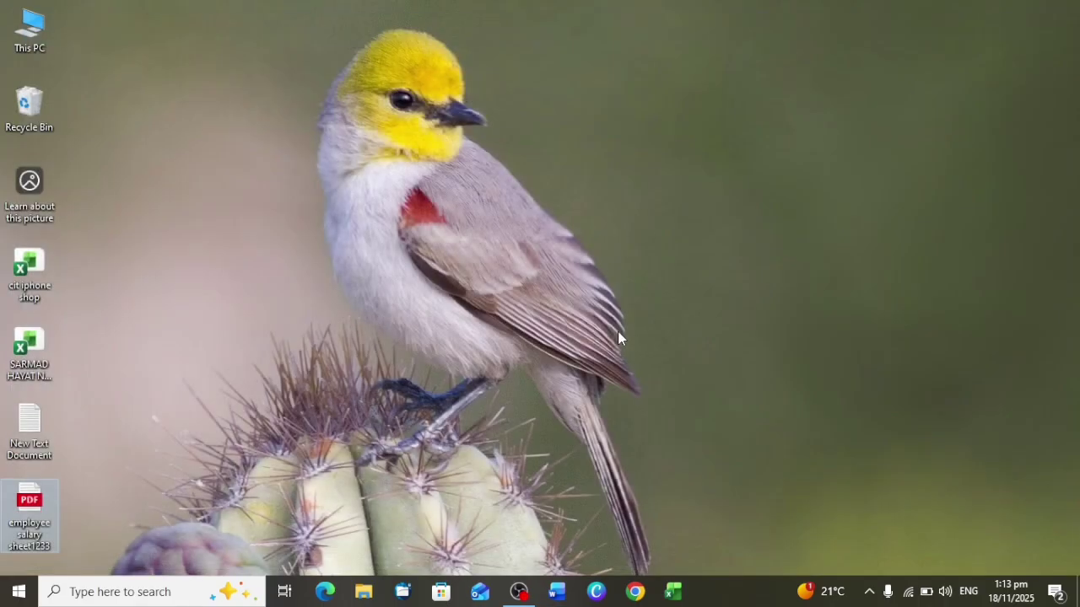